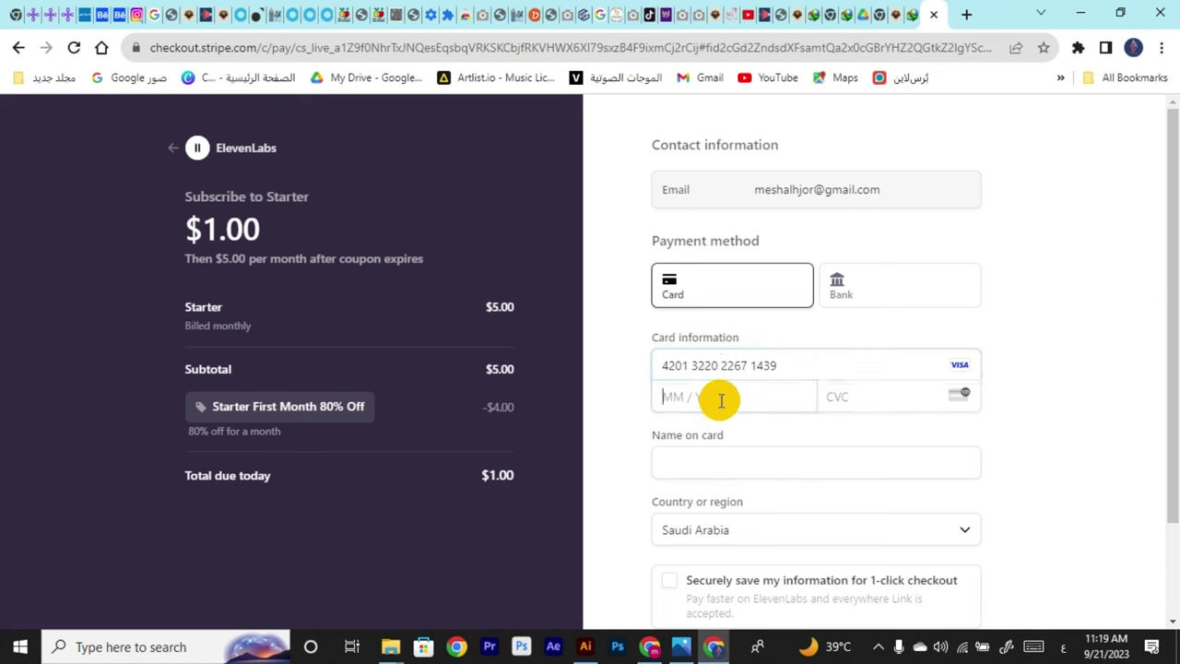
Fill in the card's expiry date, security code and cardholder name in the Starter plan's payment form.
left_click(719, 396)
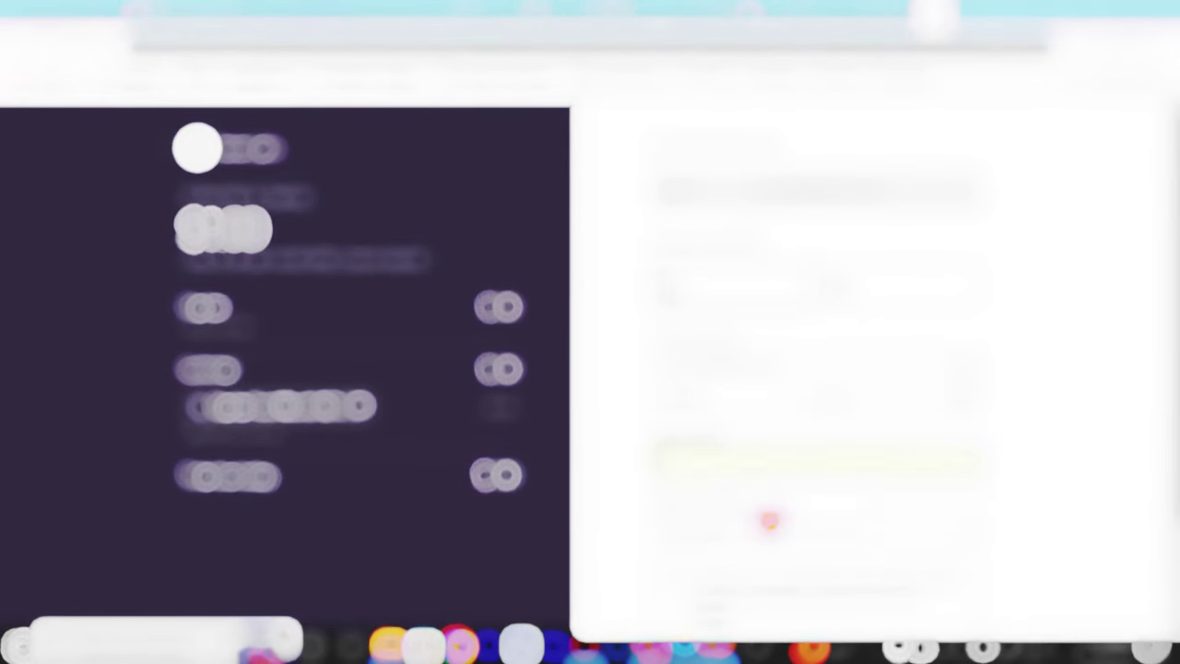
scroll(673, 567, "down", 4)
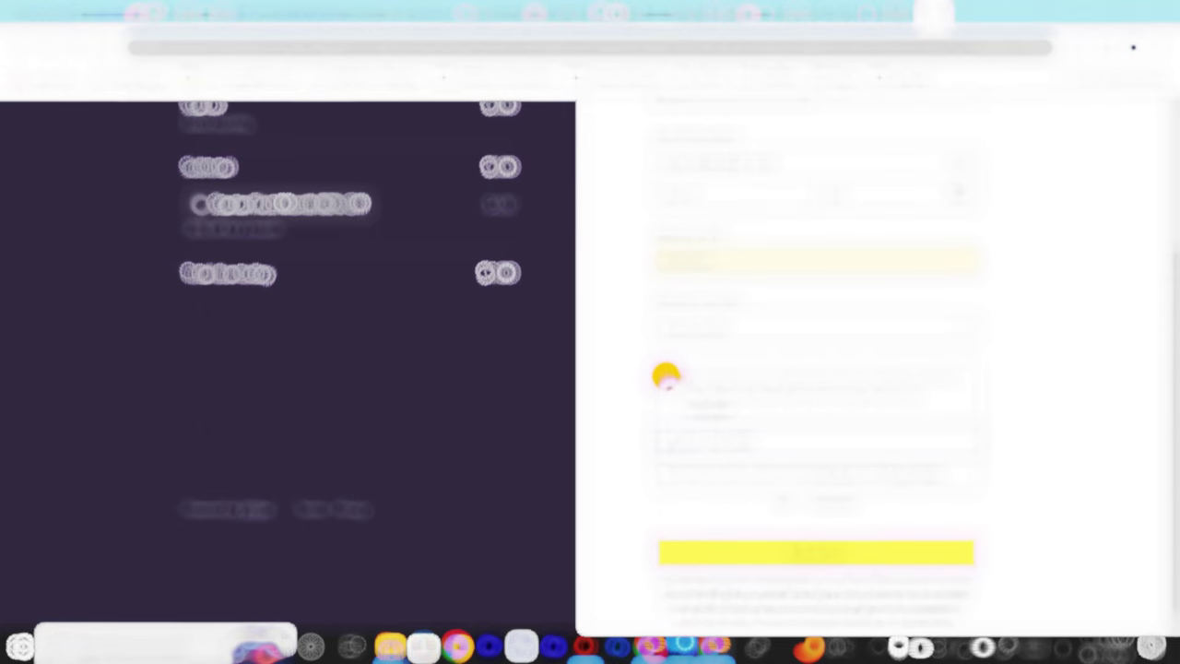
scroll(668, 374, "up", 2)
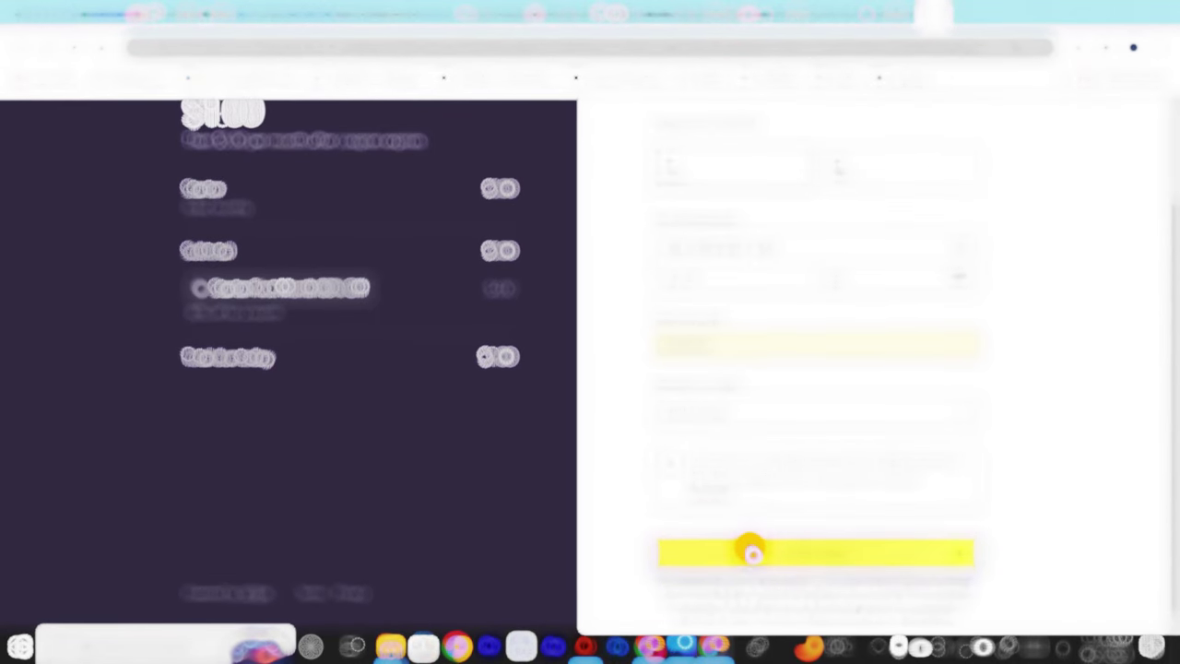
Submit the Starter plan subscription, pass the human verification check, and dismiss the confirmation.
left_click(751, 551)
left_click(911, 261)
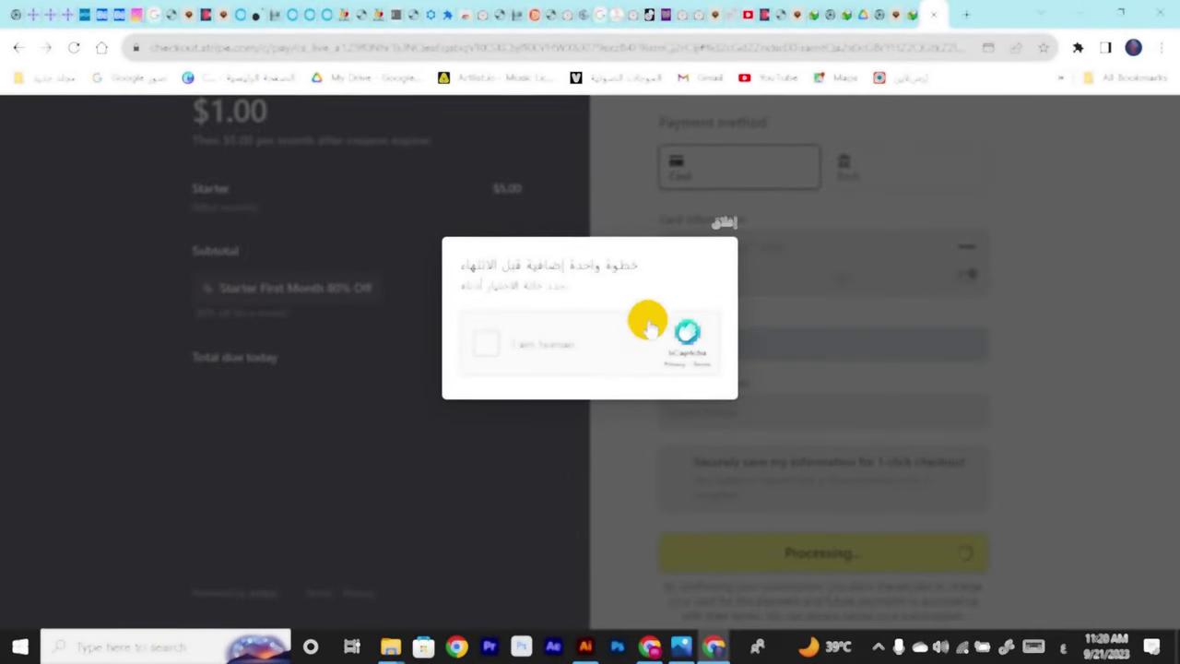
left_click(486, 343)
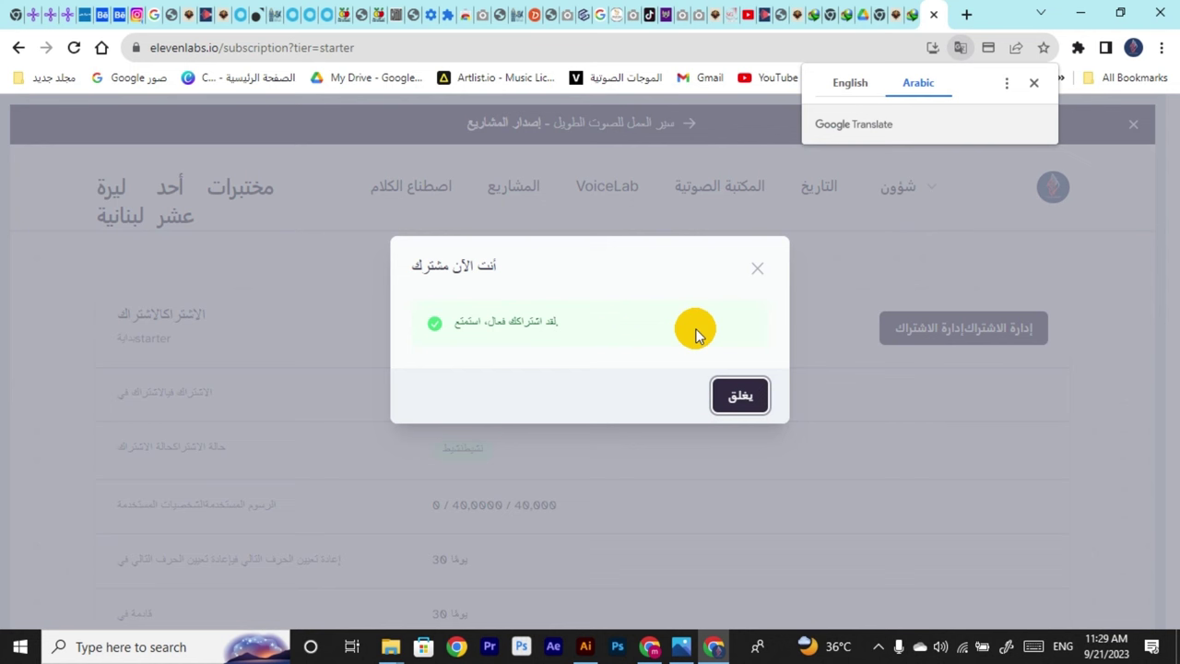
left_click(739, 395)
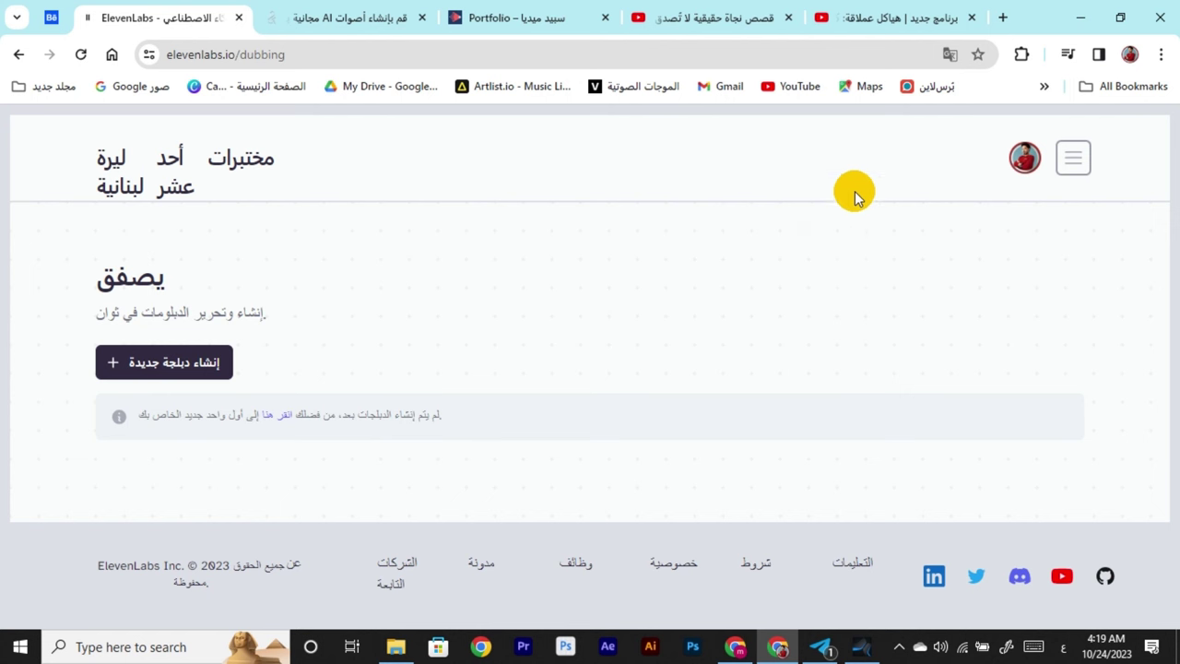
Look through the account options and the site's feature list, and open the Dubbing page.
left_click(1025, 157)
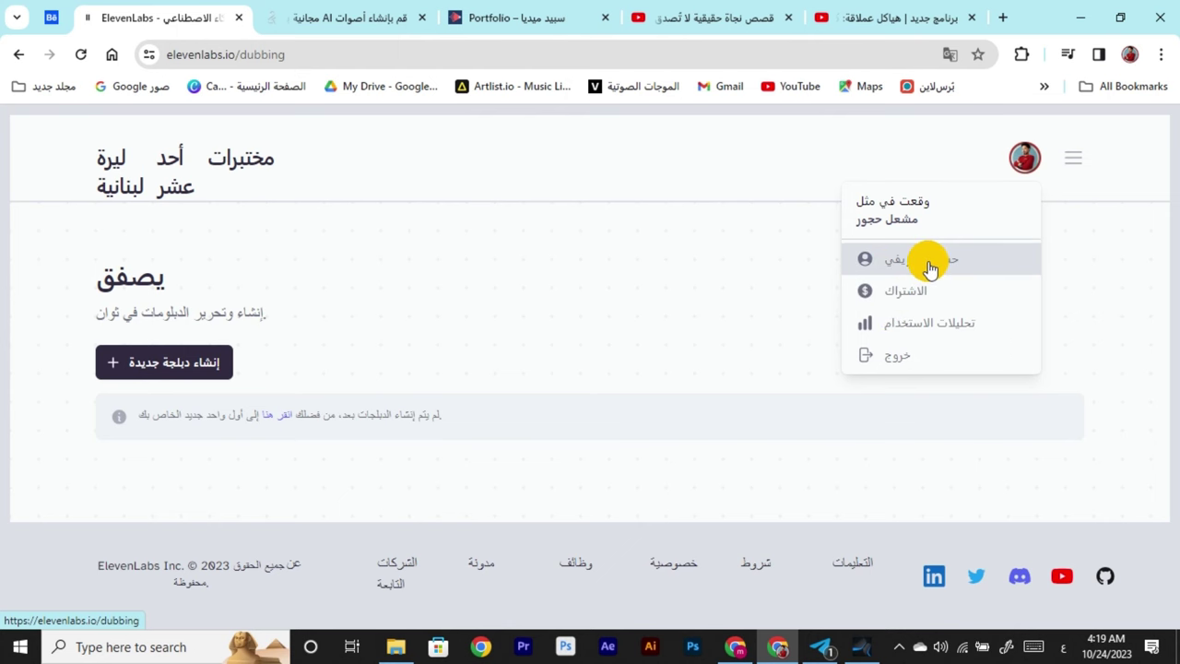
left_click(1074, 163)
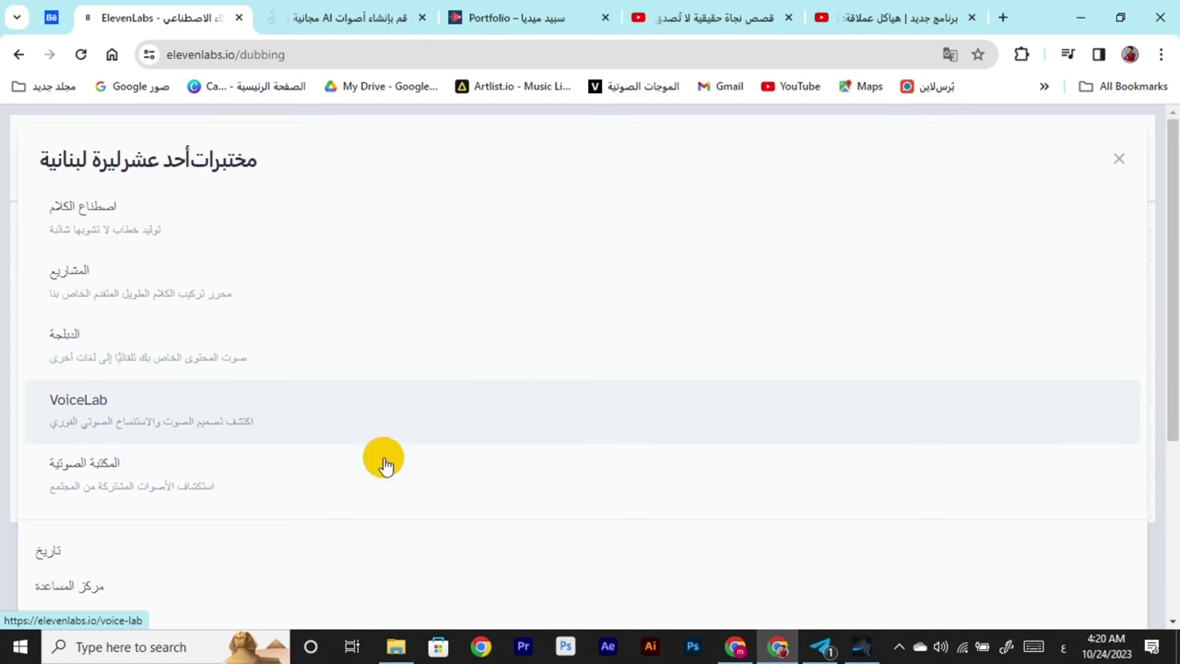
scroll(347, 485, "down", 2)
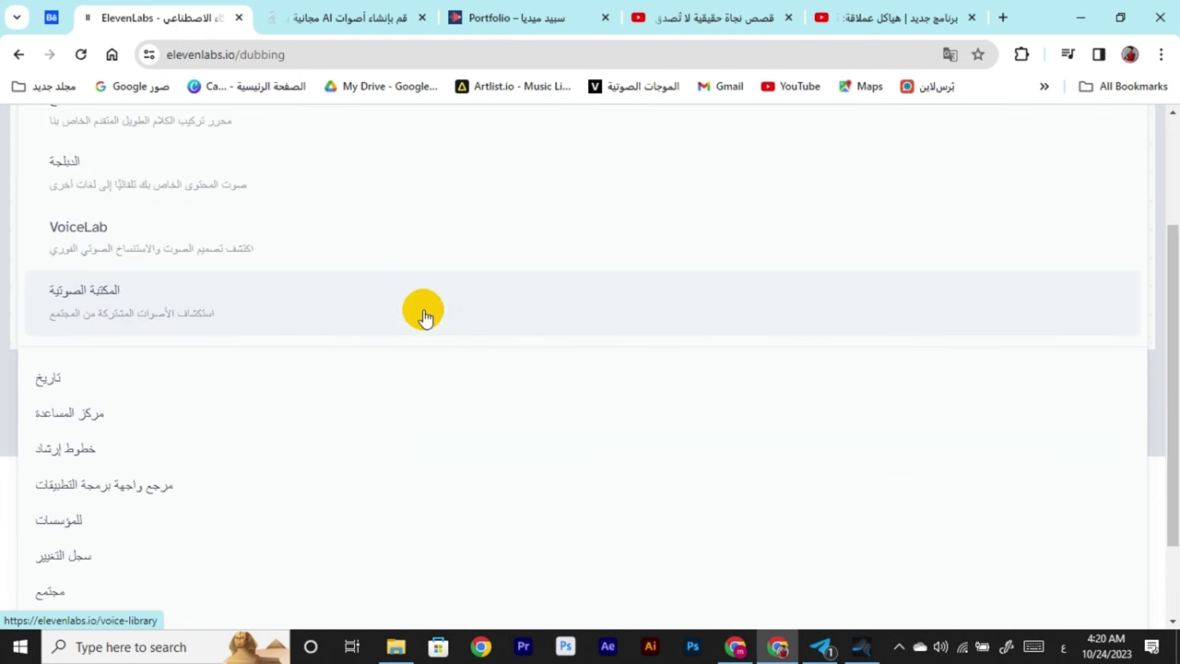
scroll(423, 317, "up", 2)
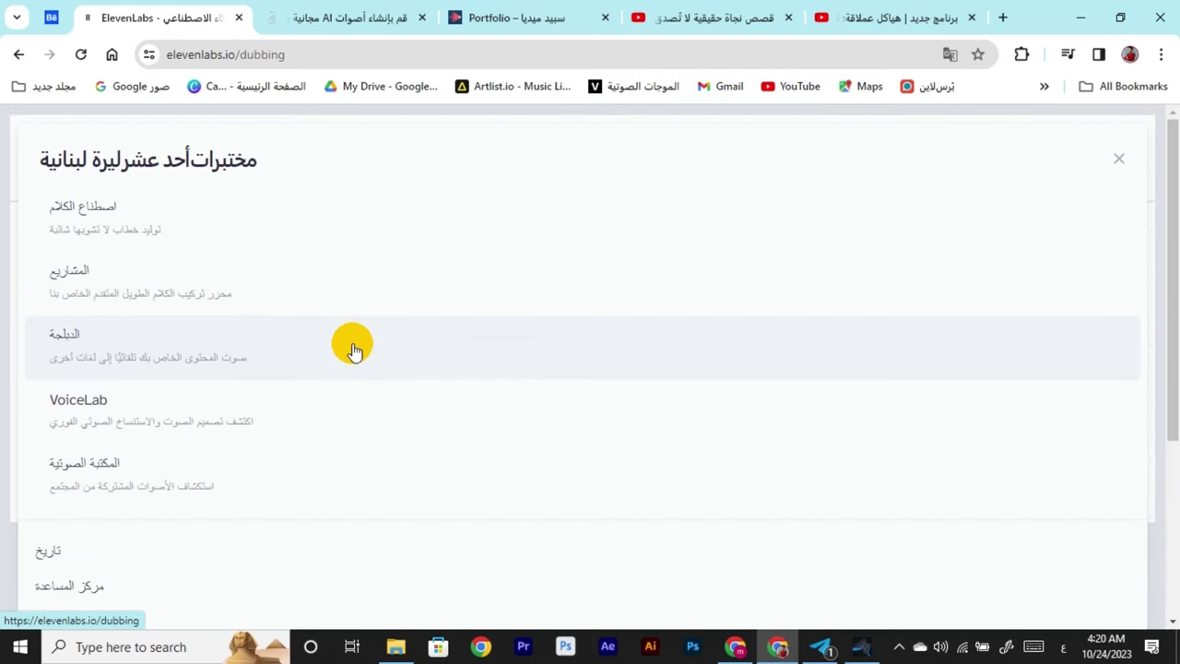
left_click(354, 350)
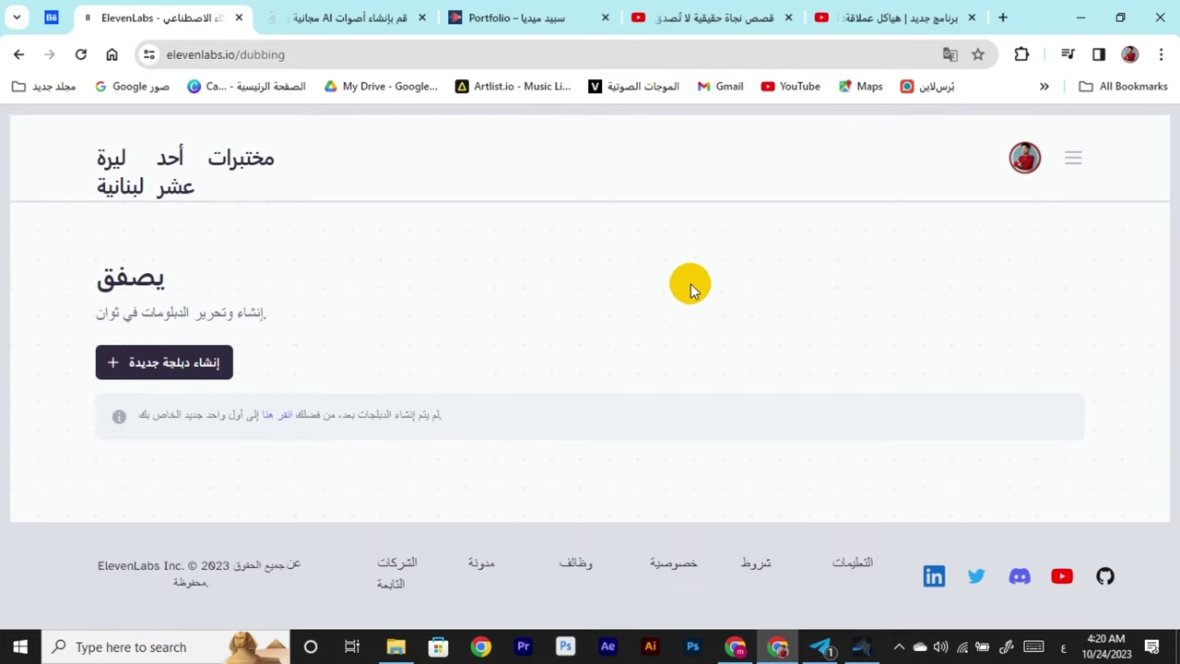
left_click(166, 378)
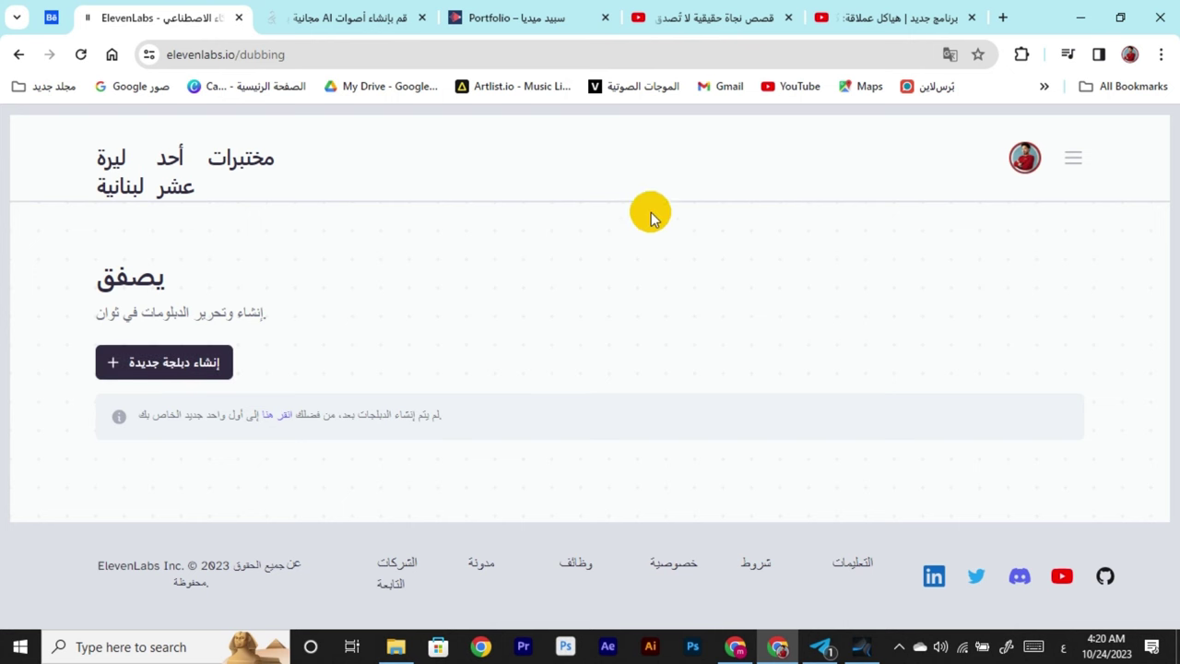
Open VoiceLab and start adding a new voice with Instant Voice Cloning.
left_click(1034, 171)
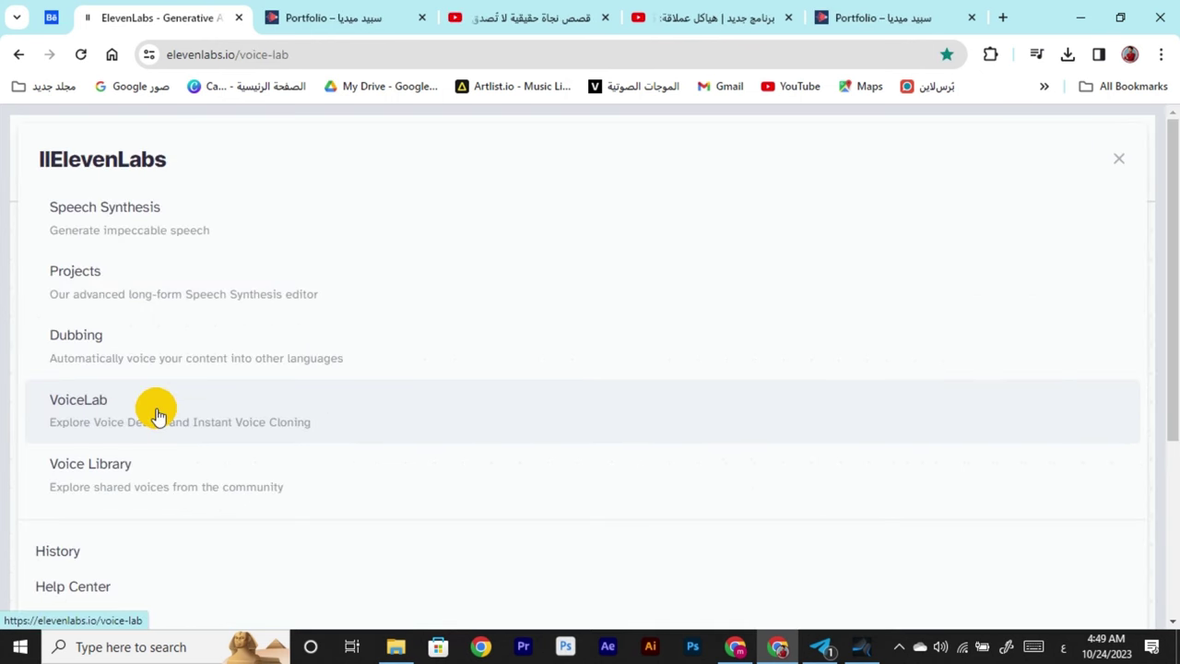
left_click(311, 412)
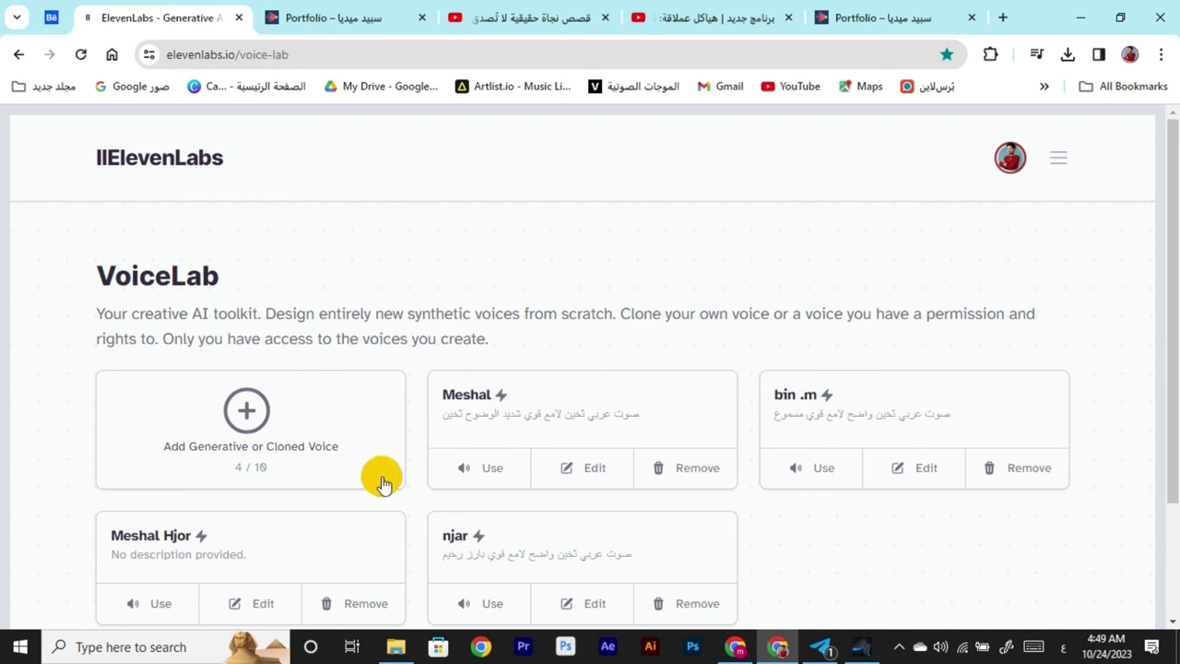
left_click(318, 445)
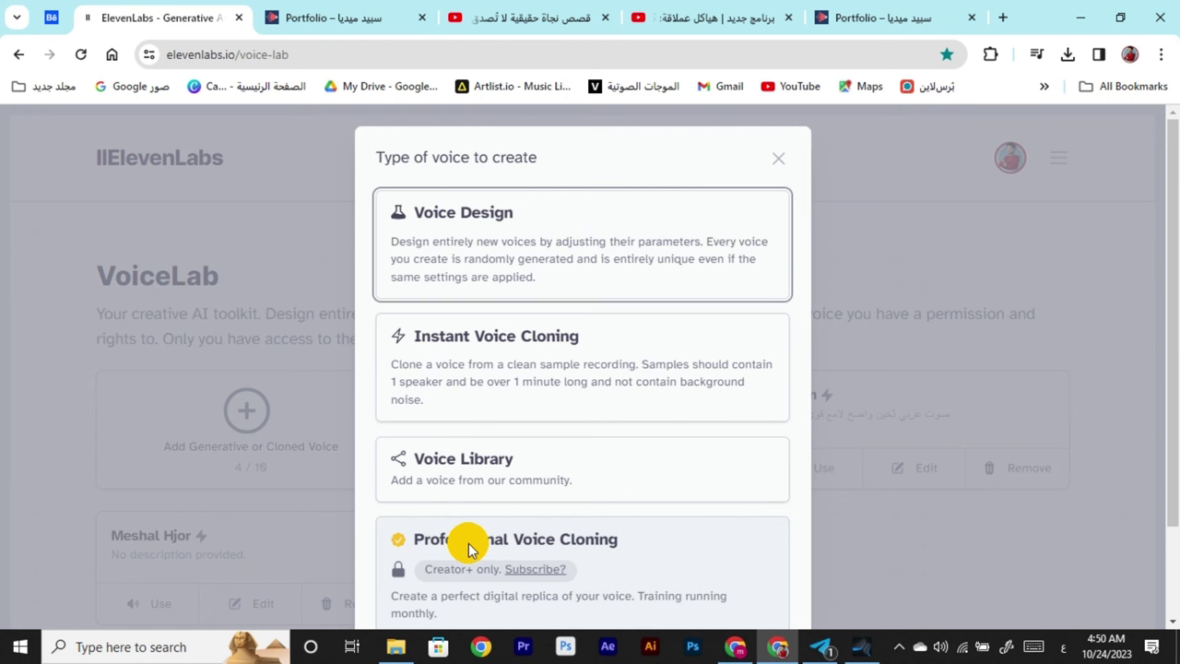
left_click(547, 345)
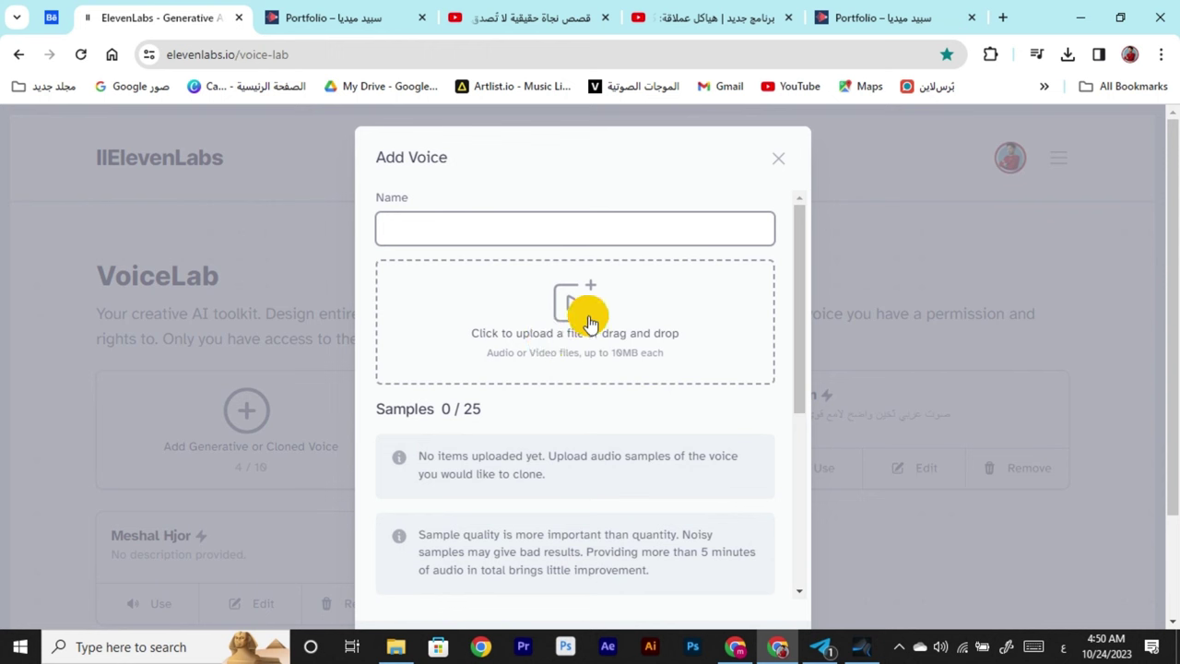
Upload "my voic 1" as the voice sample and name the voice with the owner's full name followed by 2.
left_click(590, 321)
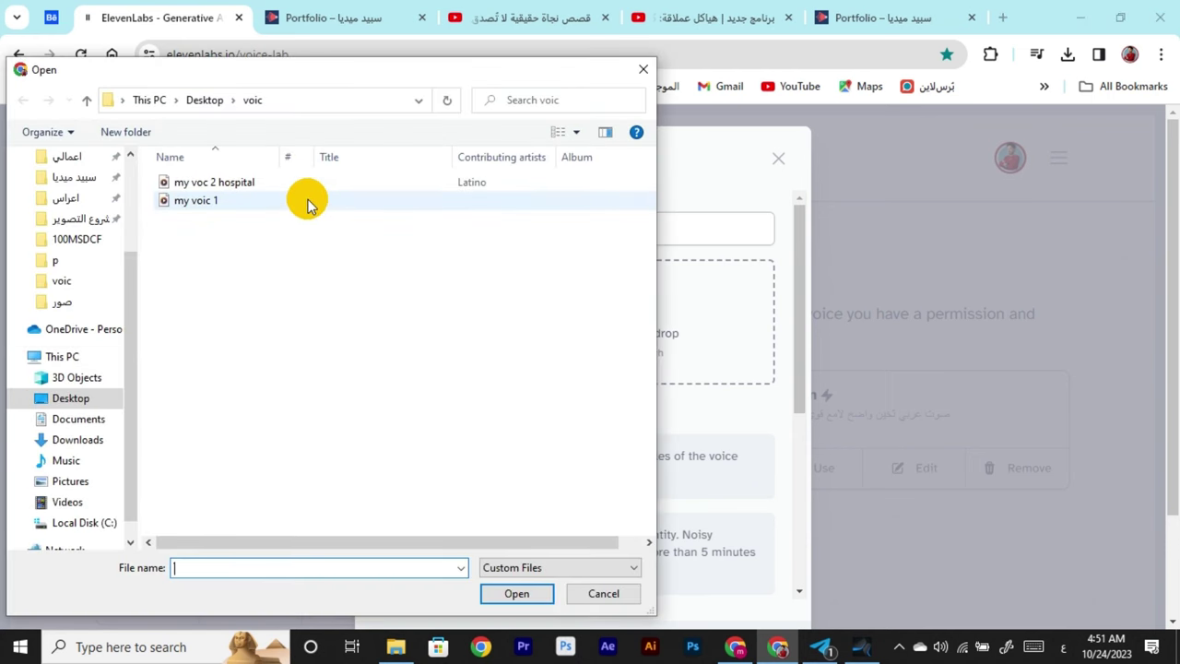
double_click(309, 203)
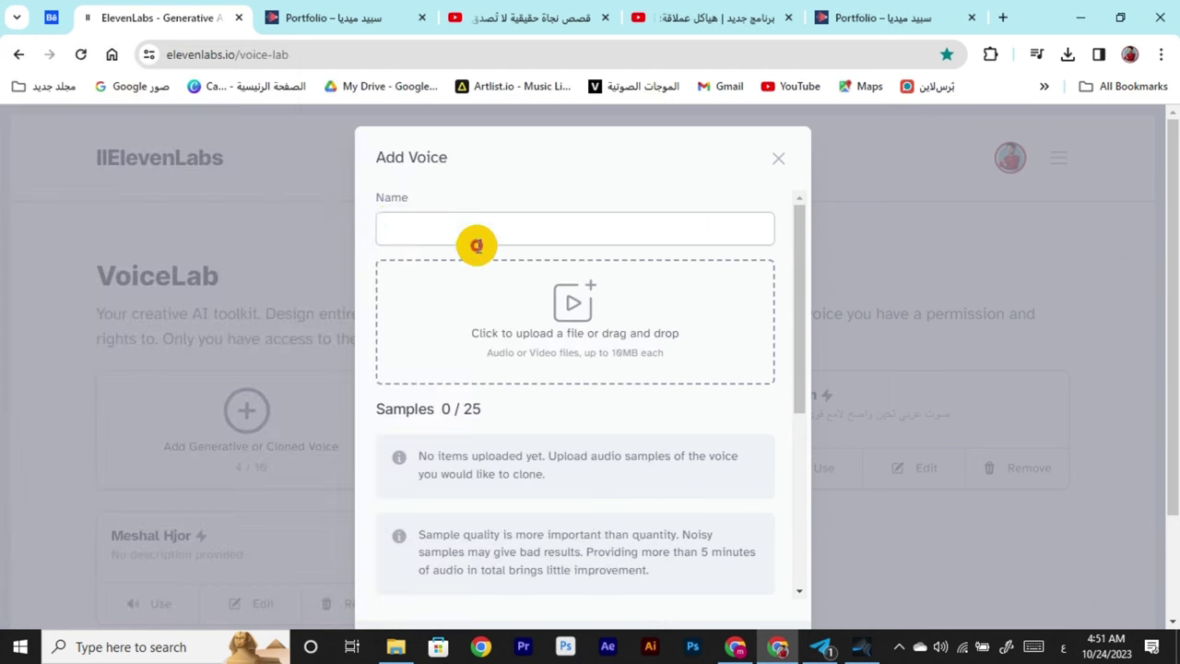
left_click(549, 227)
left_click(530, 271)
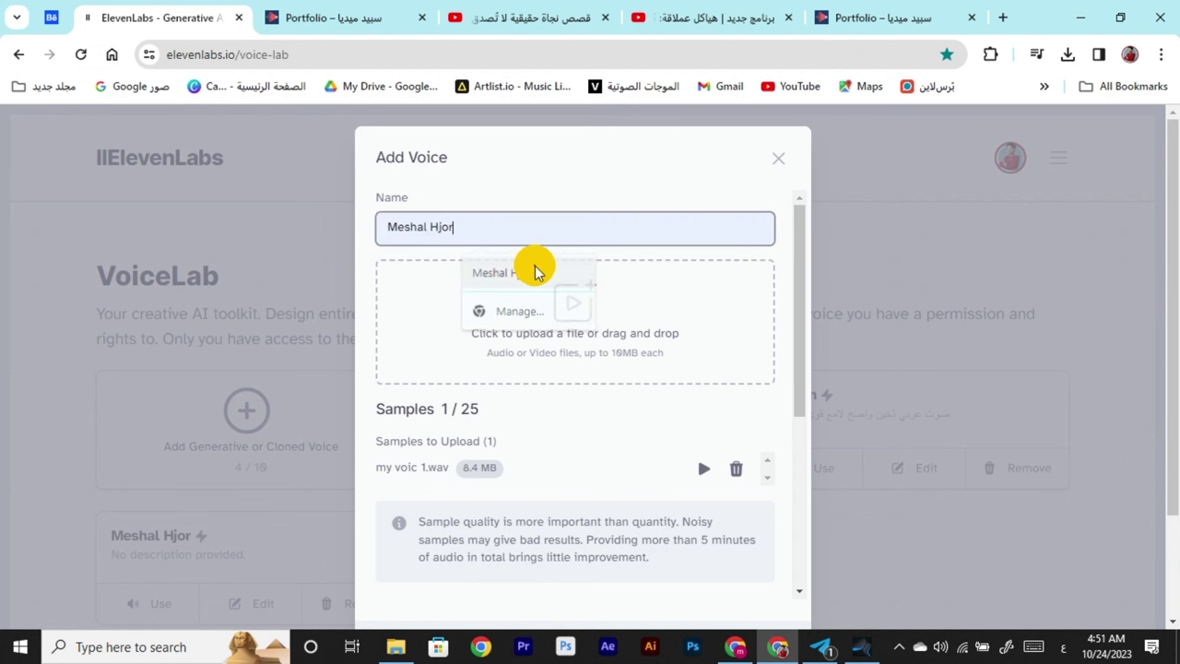
type("2")
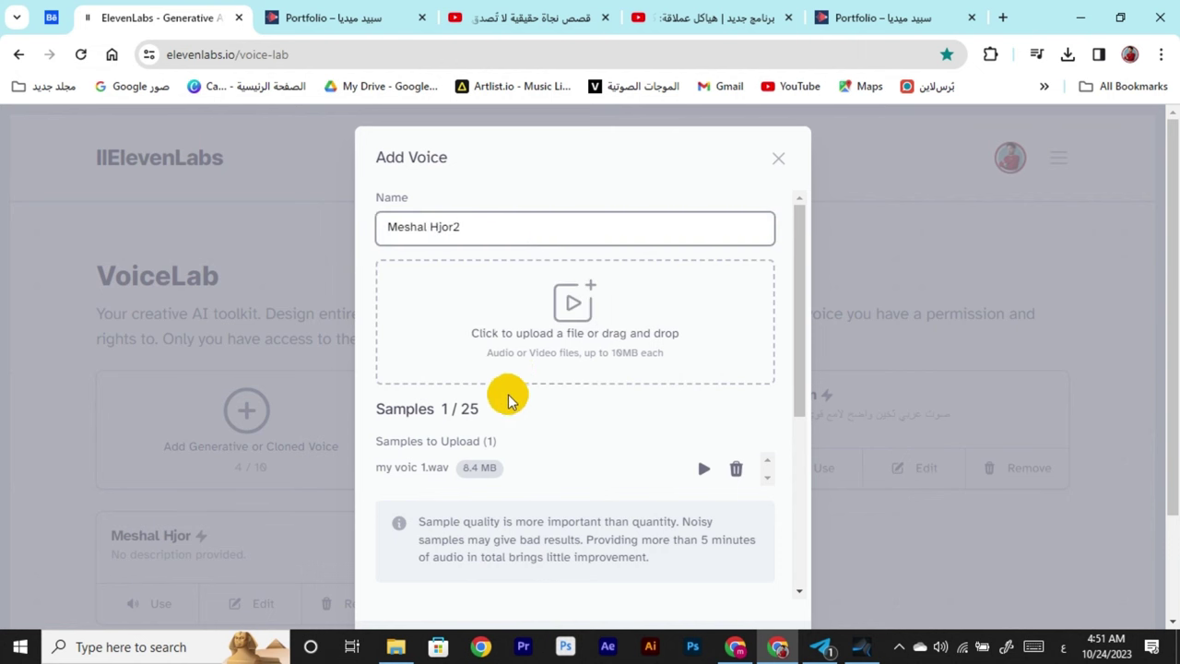
Confirm the rights and consents for the voice samples and add the voice.
scroll(565, 399, "down", 1)
scroll(565, 398, "down", 5)
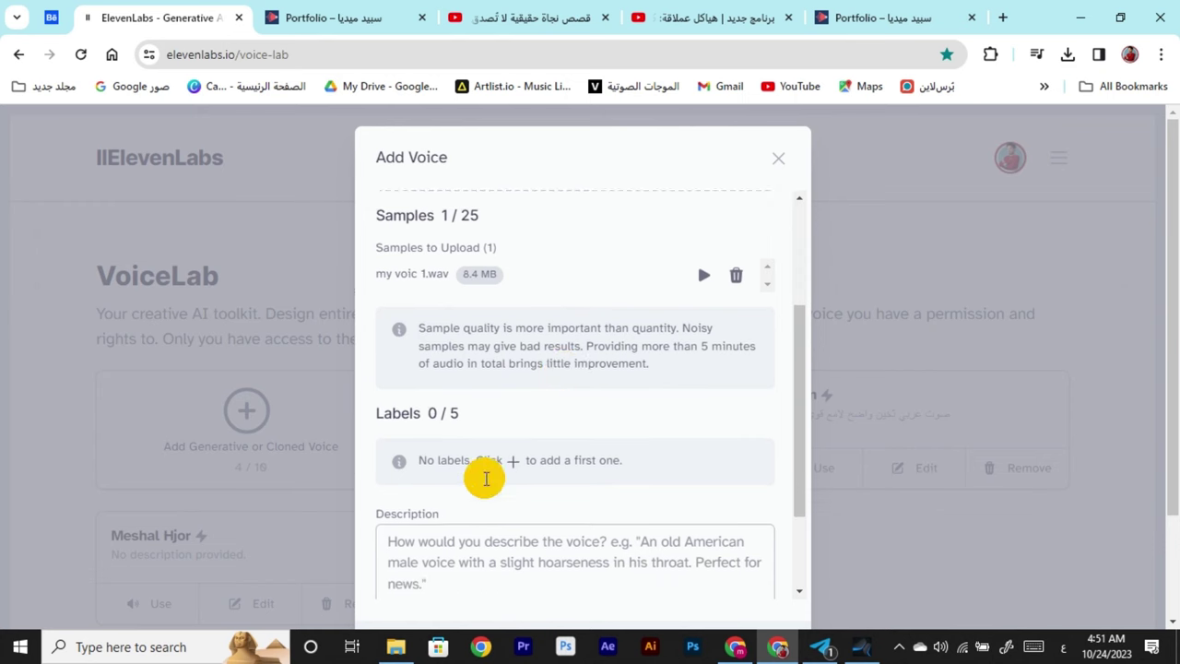
left_click(383, 519)
scroll(434, 461, "down", 3)
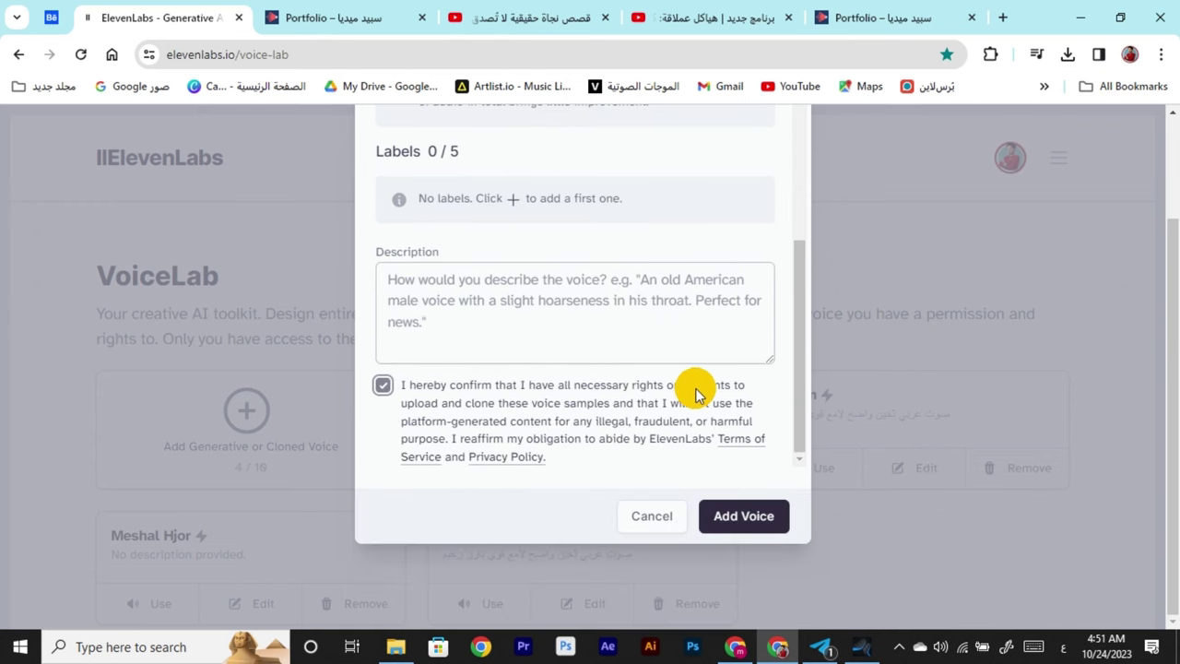
left_click(729, 517)
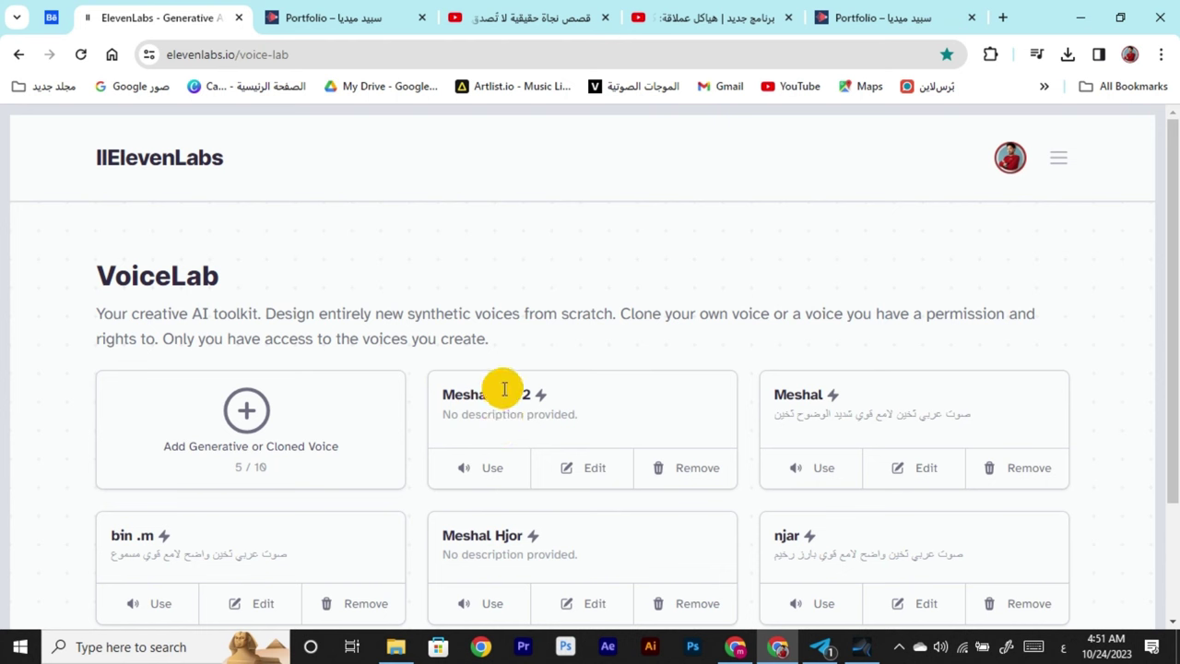
Use the newly cloned voice, whose name ends in 2, for speech synthesis.
left_click_drag(526, 390, 507, 401)
left_click(443, 409)
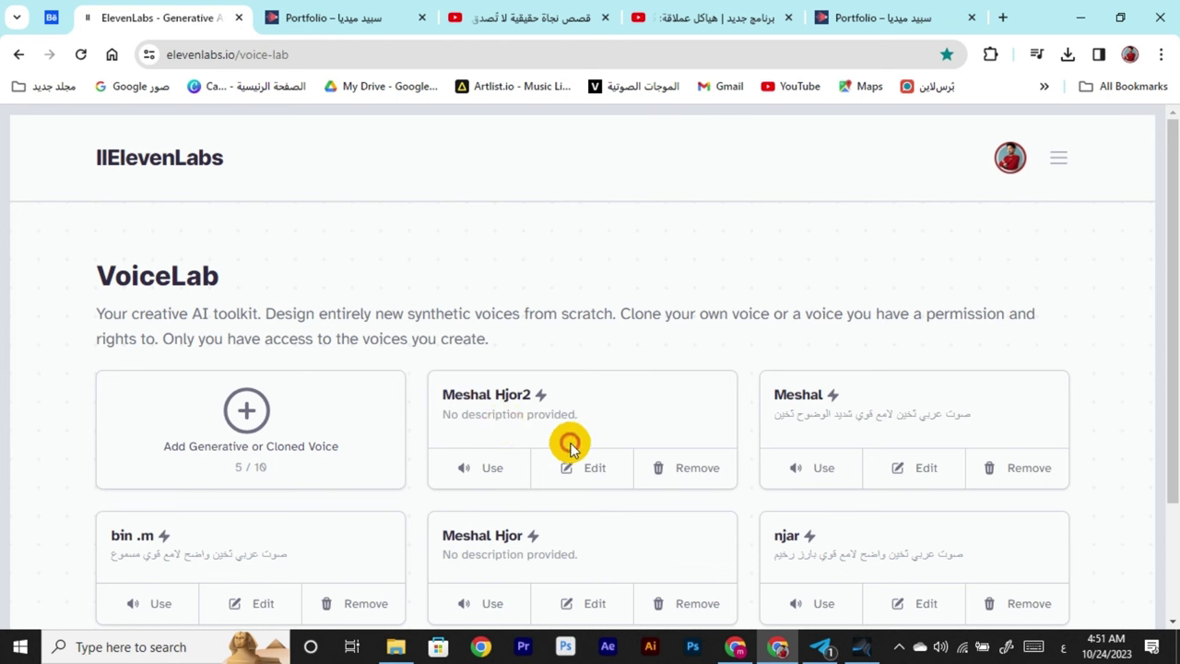
left_click(521, 472)
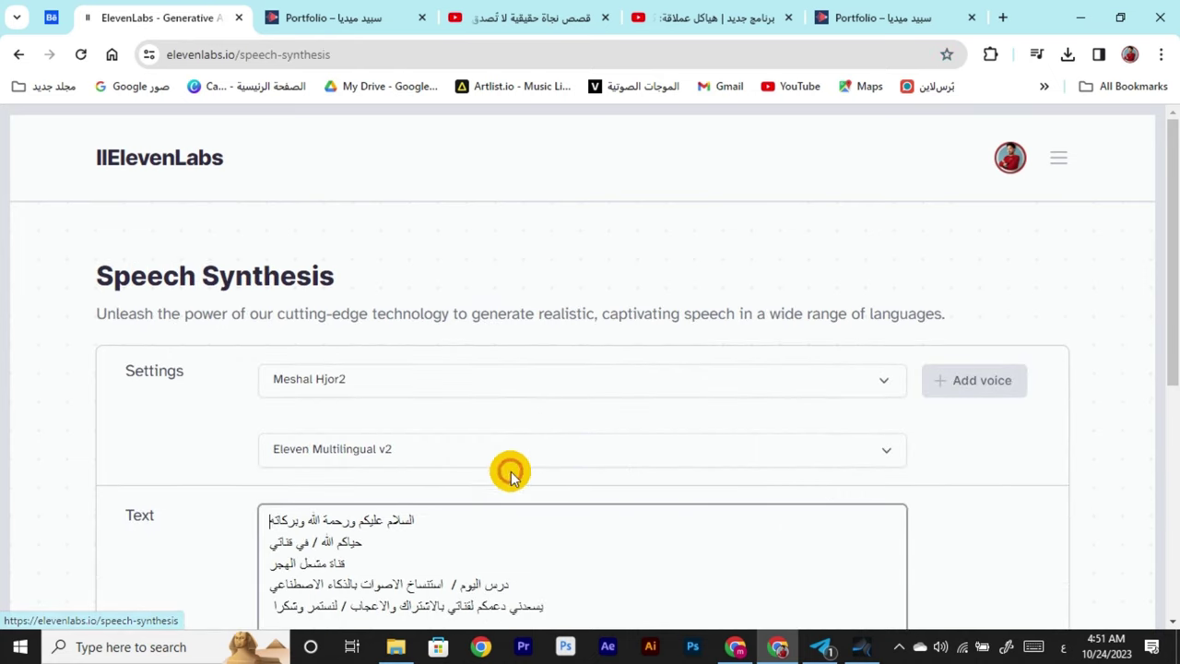
Insert a slash between لنستمر and وشكرا in the last line of the speech text.
scroll(505, 475, "down", 2)
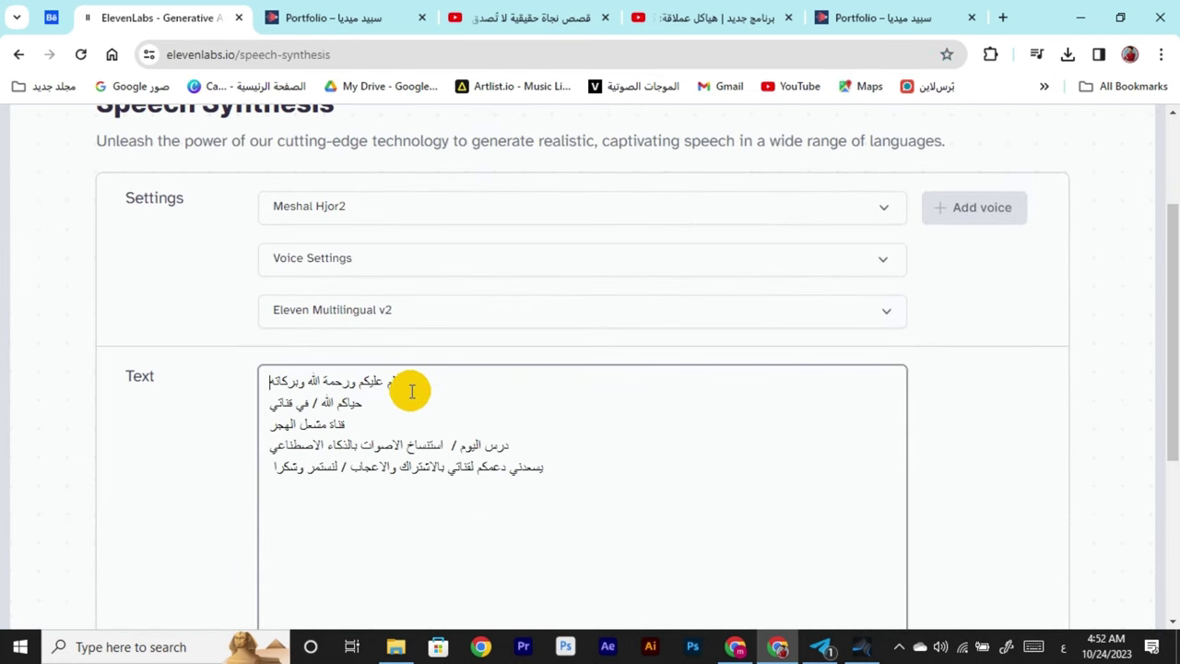
left_click(430, 379)
key("ctrl+a")
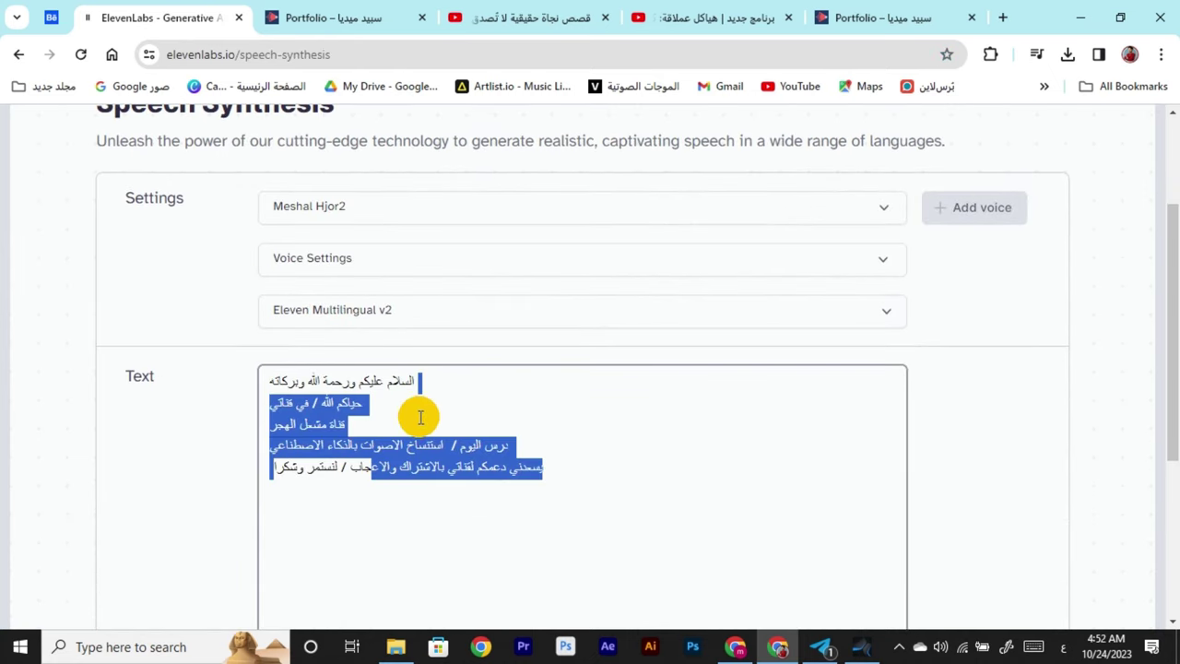
left_click(405, 387)
key("ctrl+a")
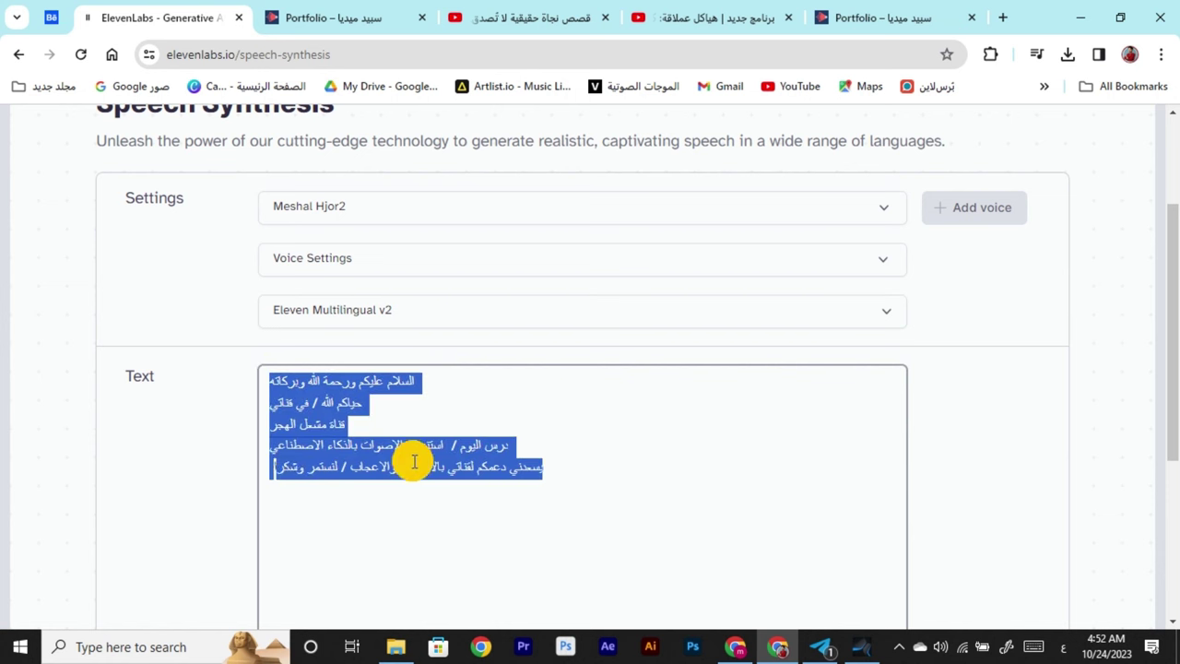
left_click(477, 461)
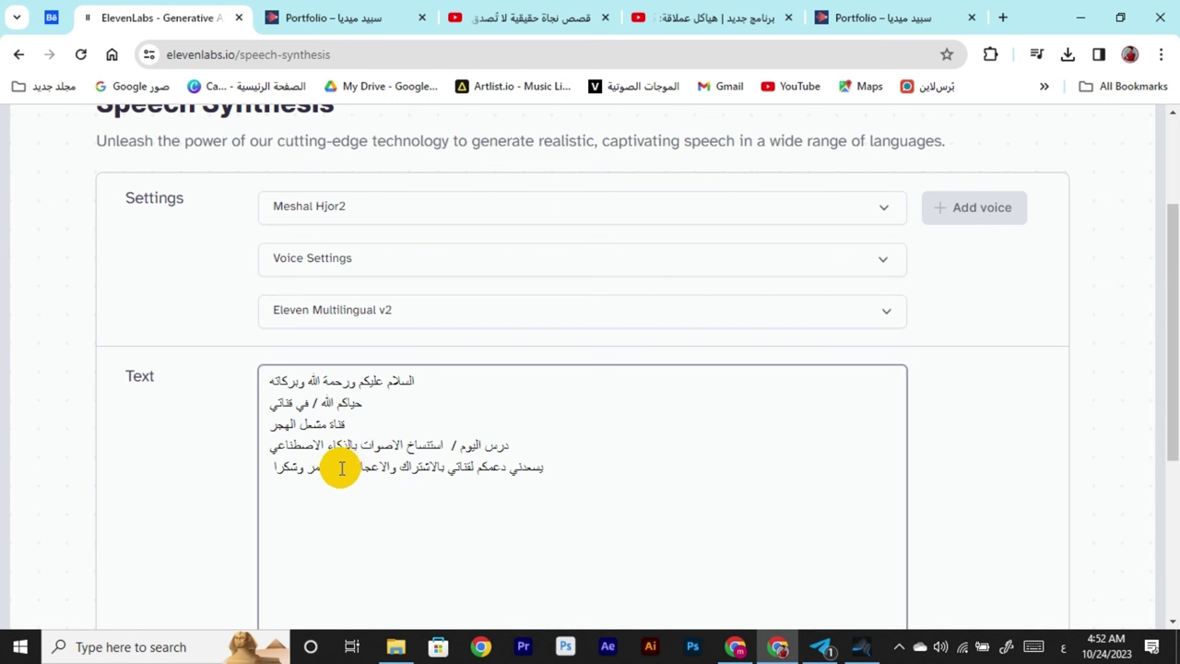
left_click(308, 467)
type("تمر /")
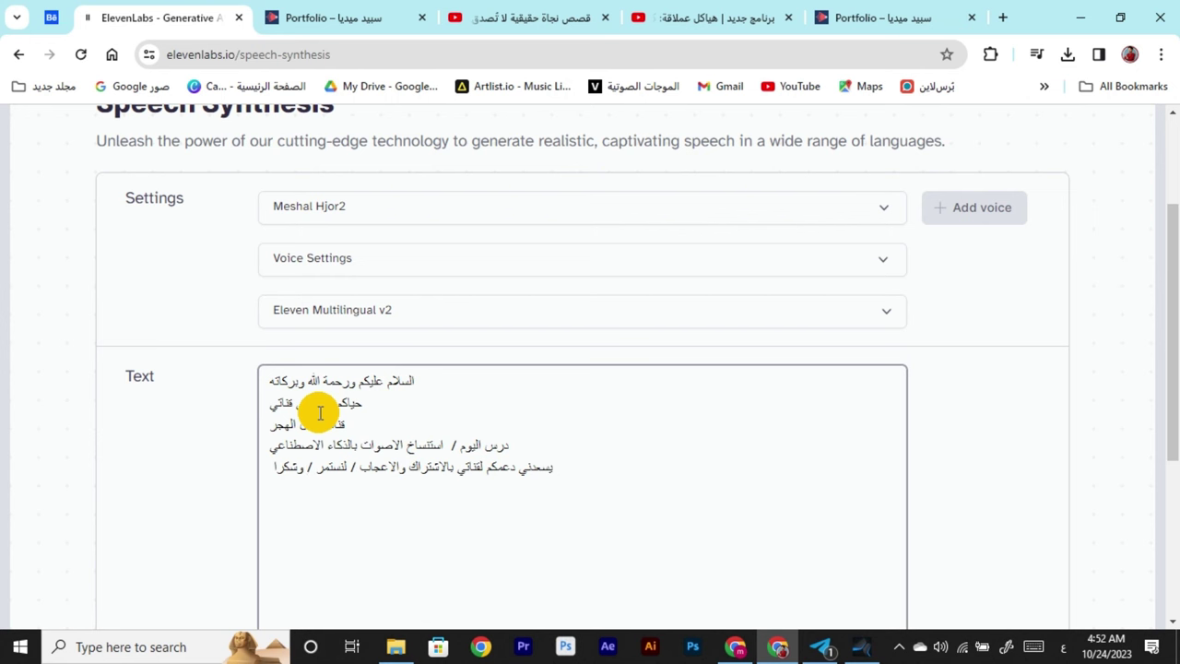
Return to VoiceLab and open the settings of the newly cloned voice whose name ends in 2.
scroll(318, 412, "down", 2)
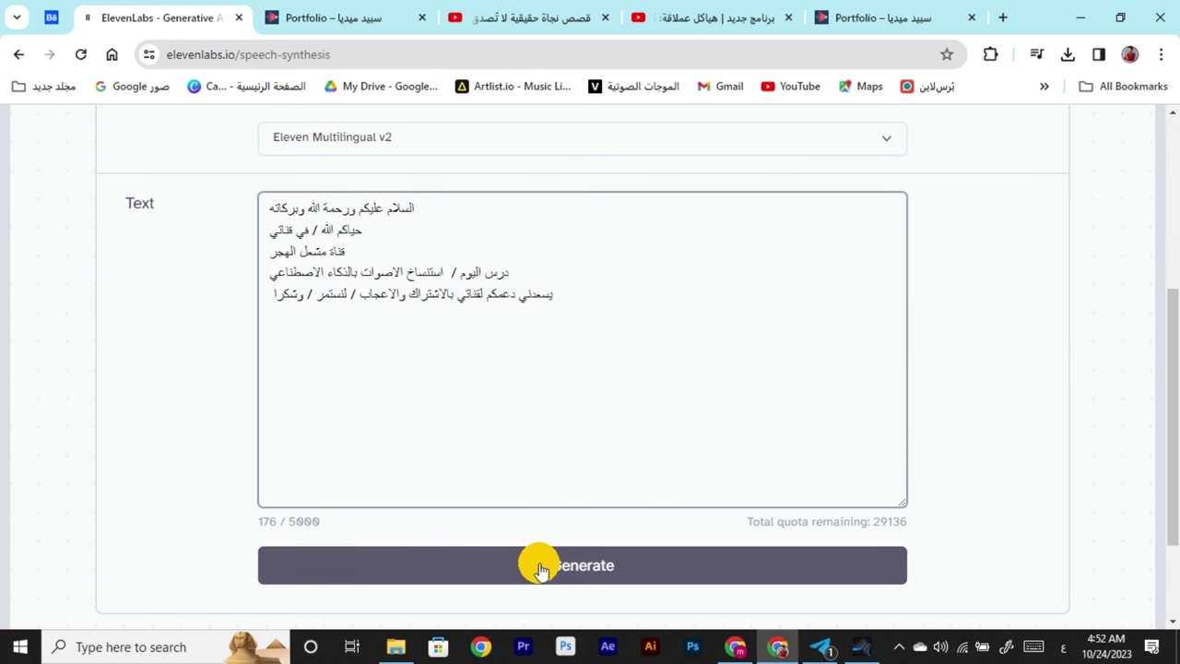
scroll(543, 567, "up", 2)
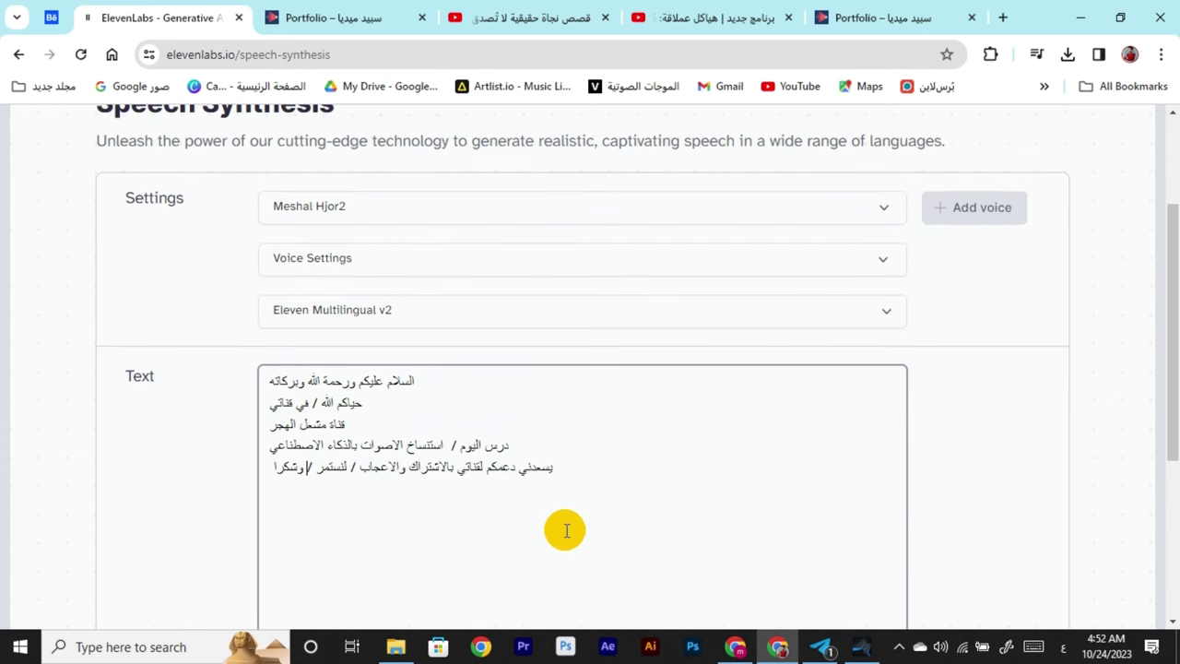
scroll(577, 500, "down", 3)
scroll(577, 501, "up", 3)
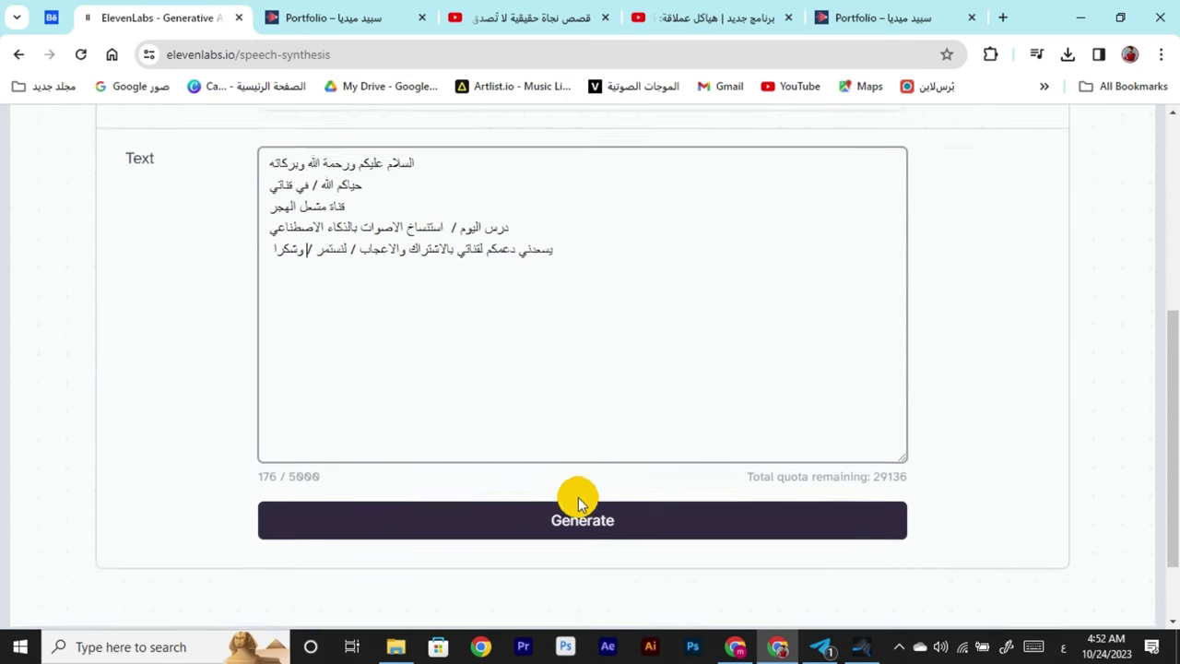
left_click(948, 164)
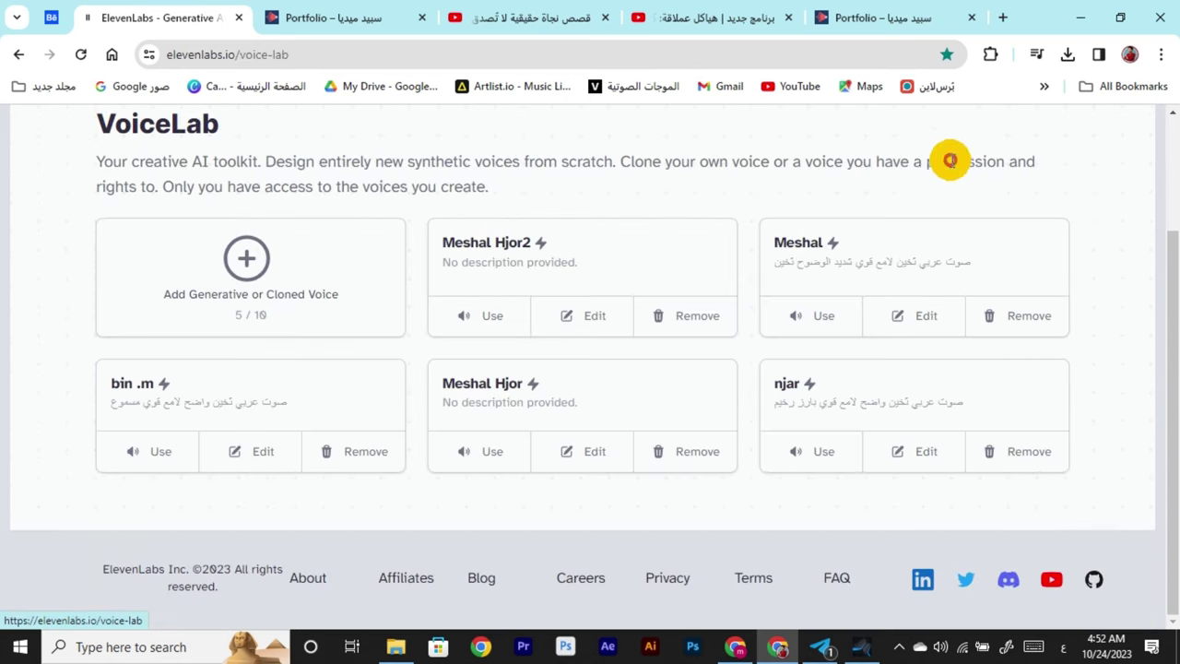
left_click(589, 319)
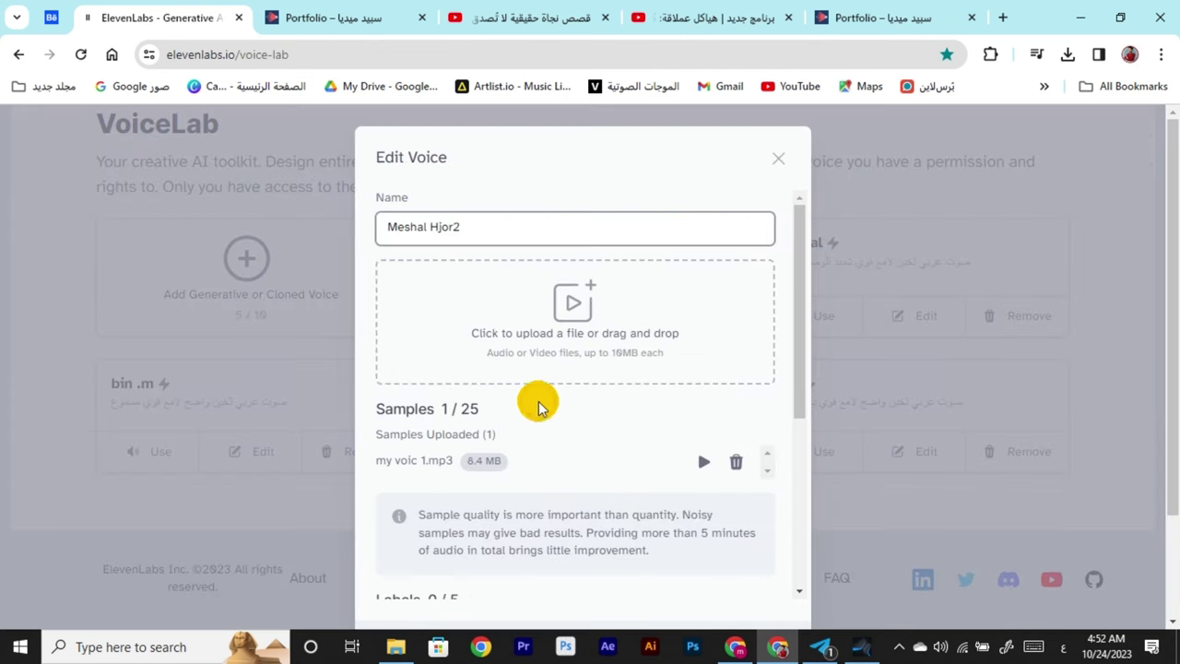
Play the uploaded sample my voic 1.mp3, then close the voice's settings and pause the playback.
left_click(699, 465)
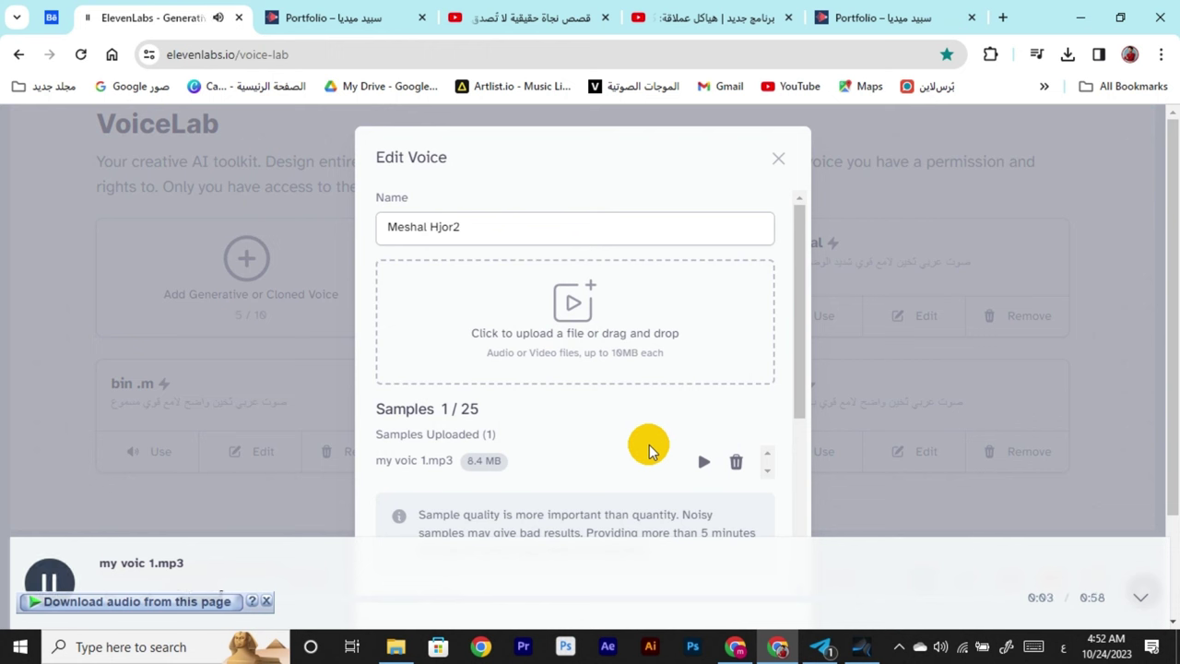
left_click(899, 646)
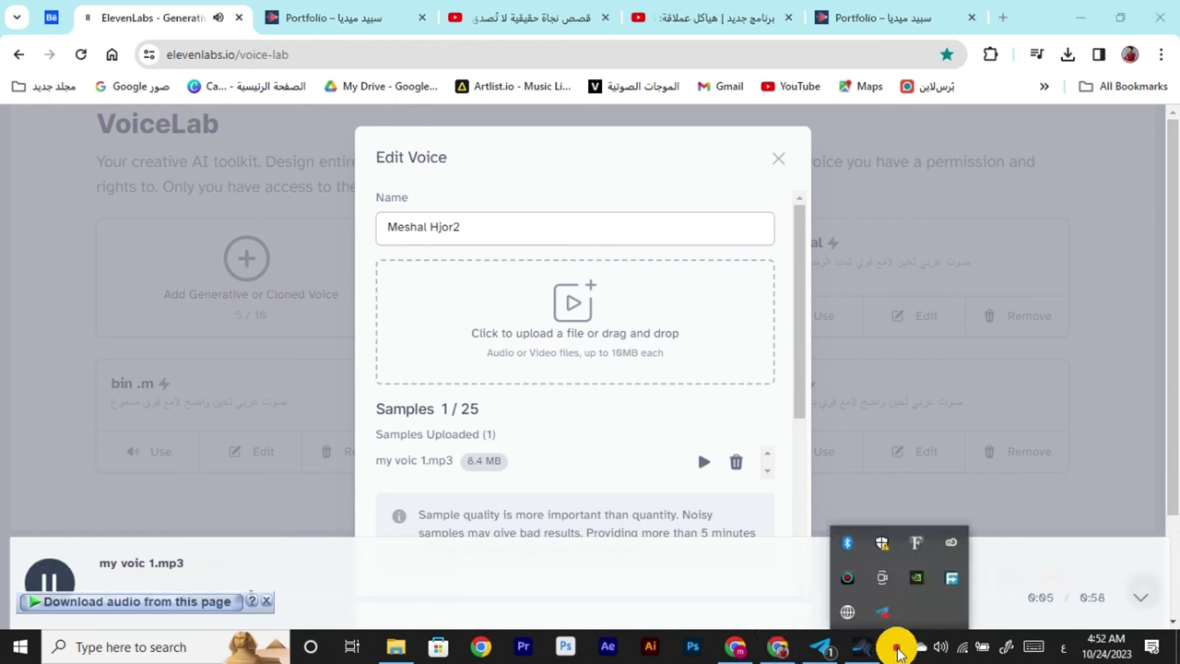
left_click(859, 585)
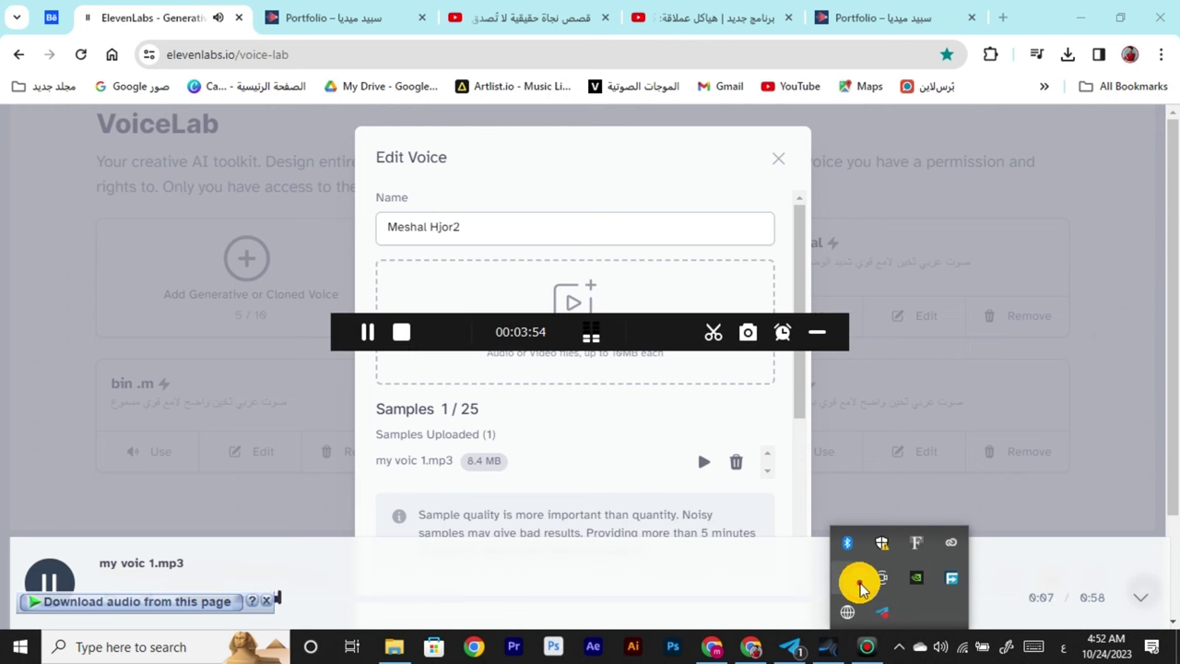
left_click(815, 331)
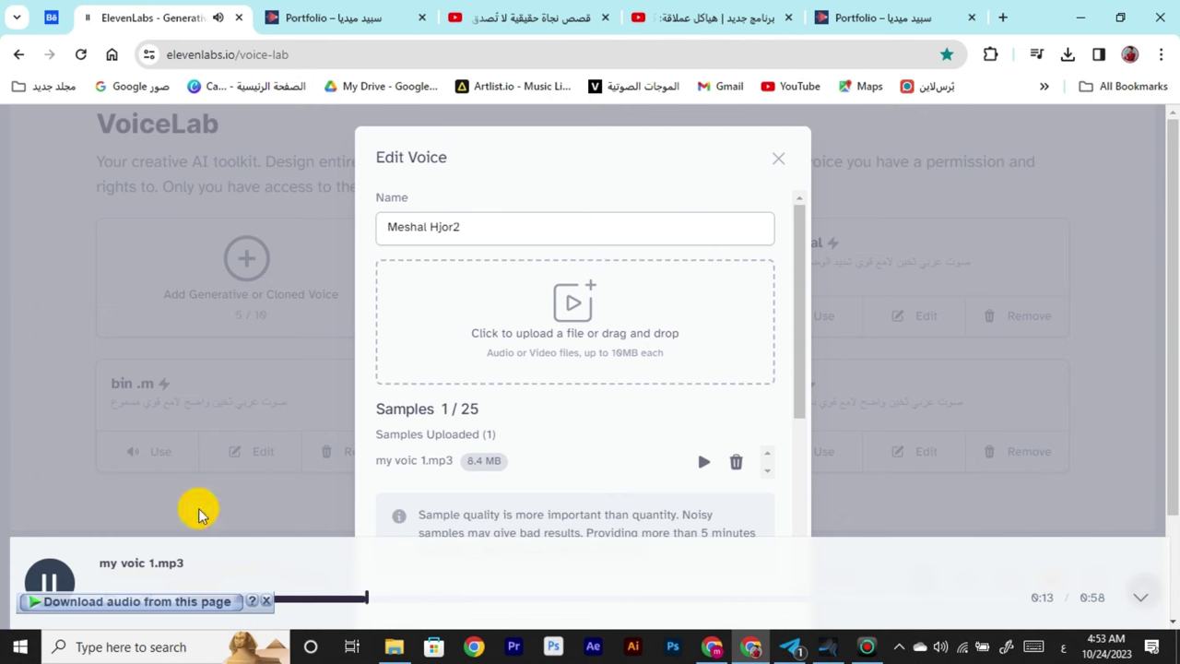
left_click(166, 355)
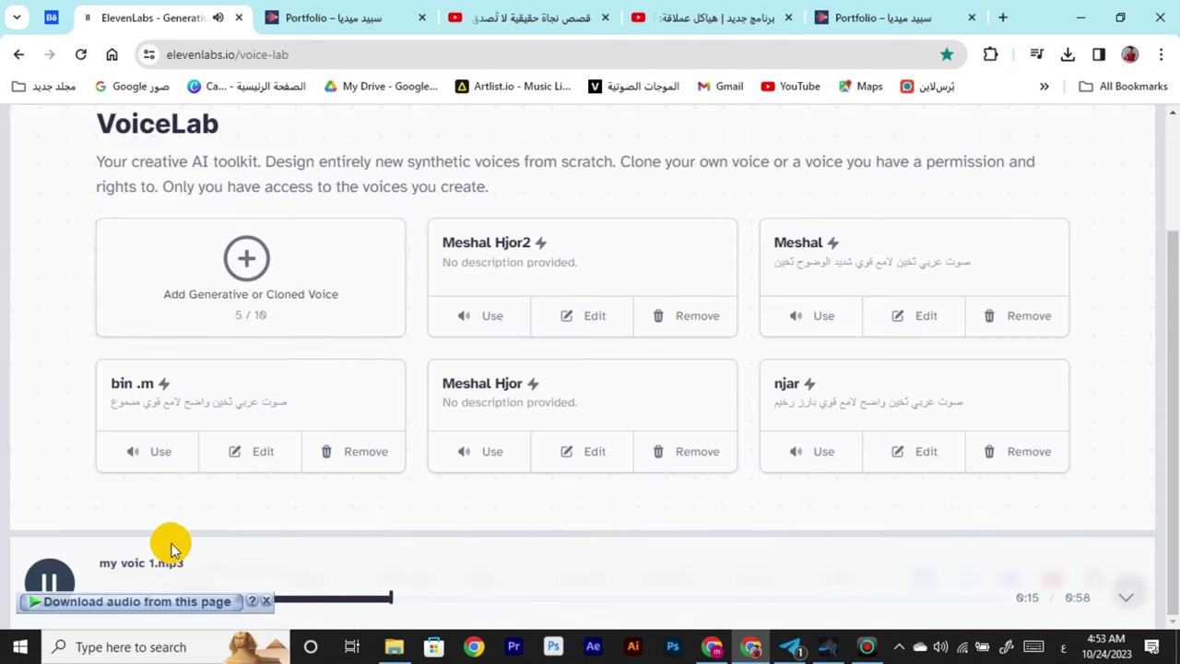
left_click(50, 579)
Use the cloned voice whose name ends in 2 to generate speech from the Arabic text and listen to it.
left_click(430, 322)
scroll(605, 405, "down", 5)
left_click(590, 425)
scroll(627, 314, "up", 3)
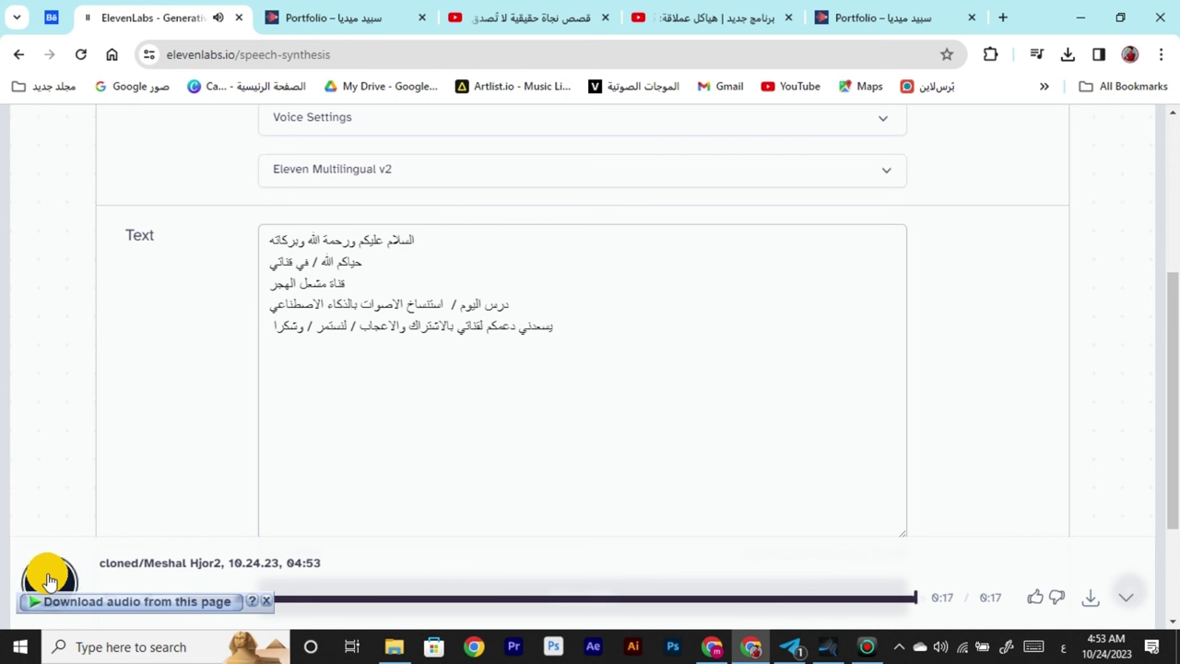
left_click(49, 579)
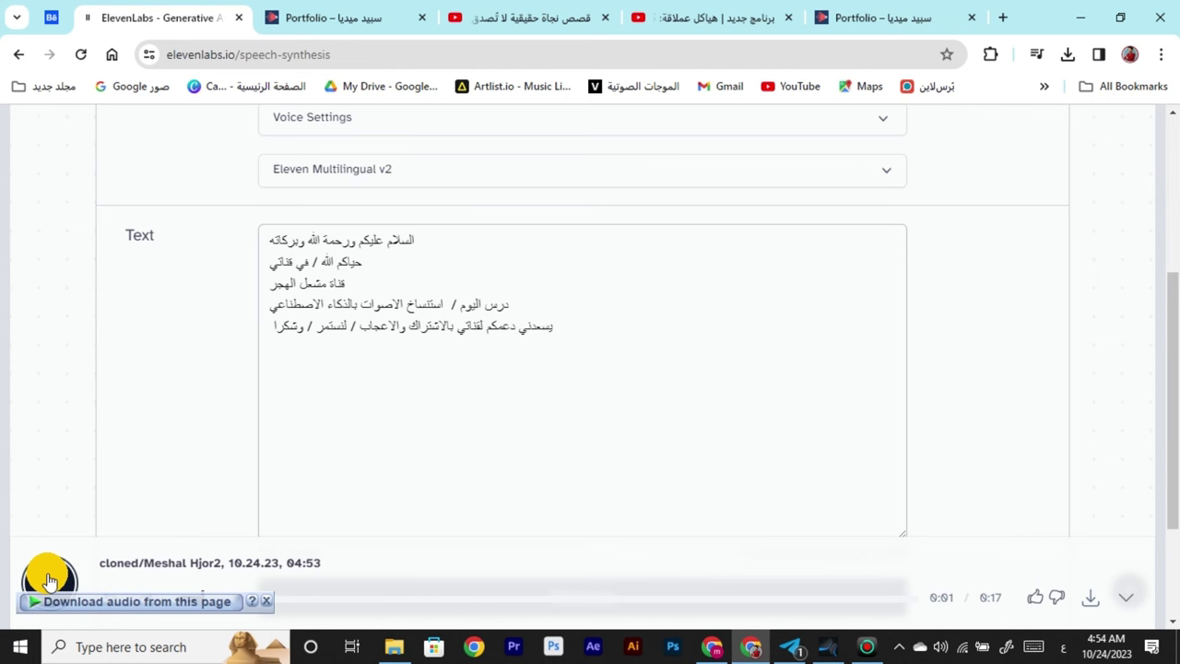
Download the generated Arabic speech clip as an audio file.
scroll(74, 561, "up", 2)
scroll(440, 430, "down", 3)
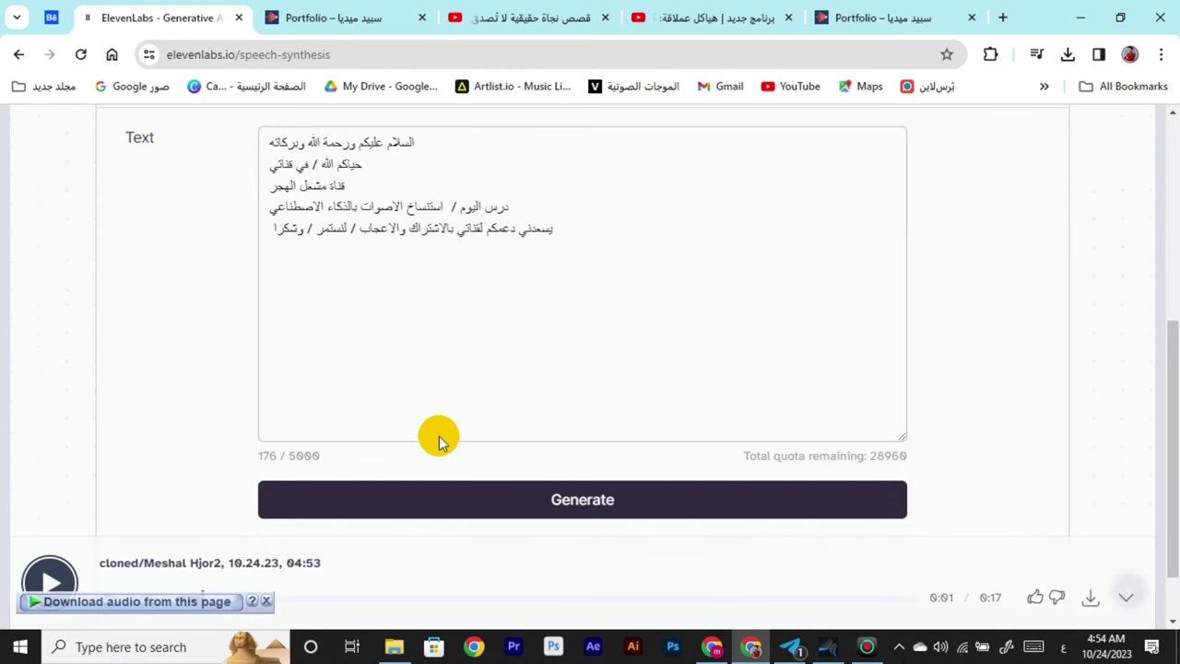
scroll(438, 446, "up", 3)
scroll(535, 448, "down", 4)
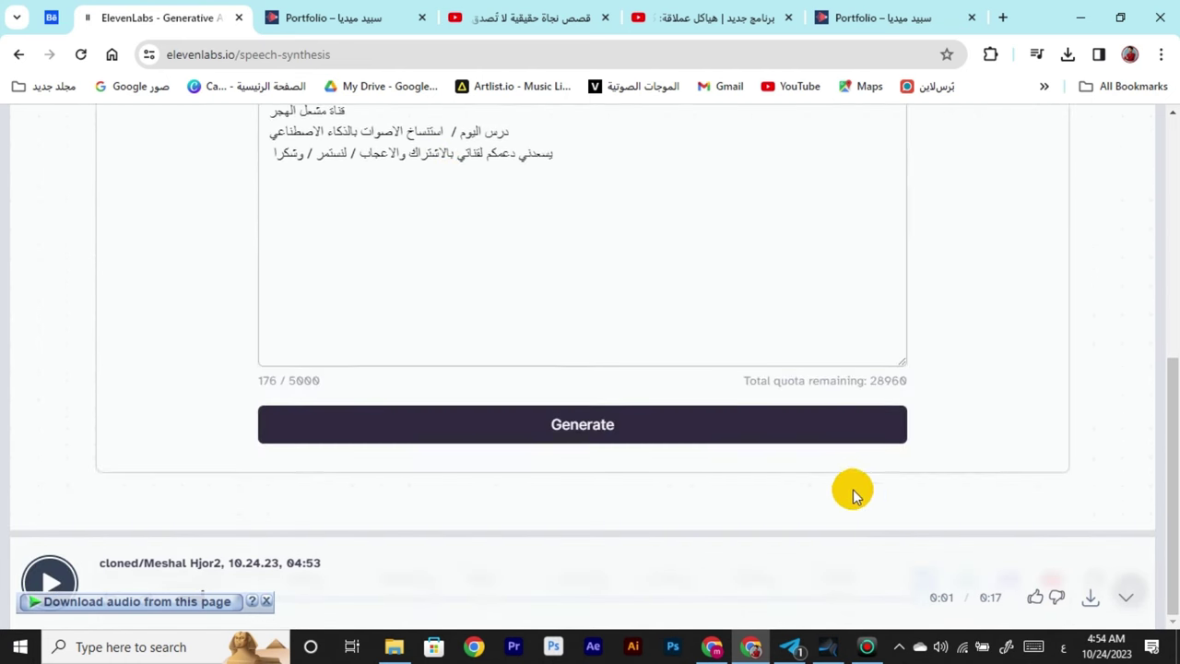
left_click(1091, 605)
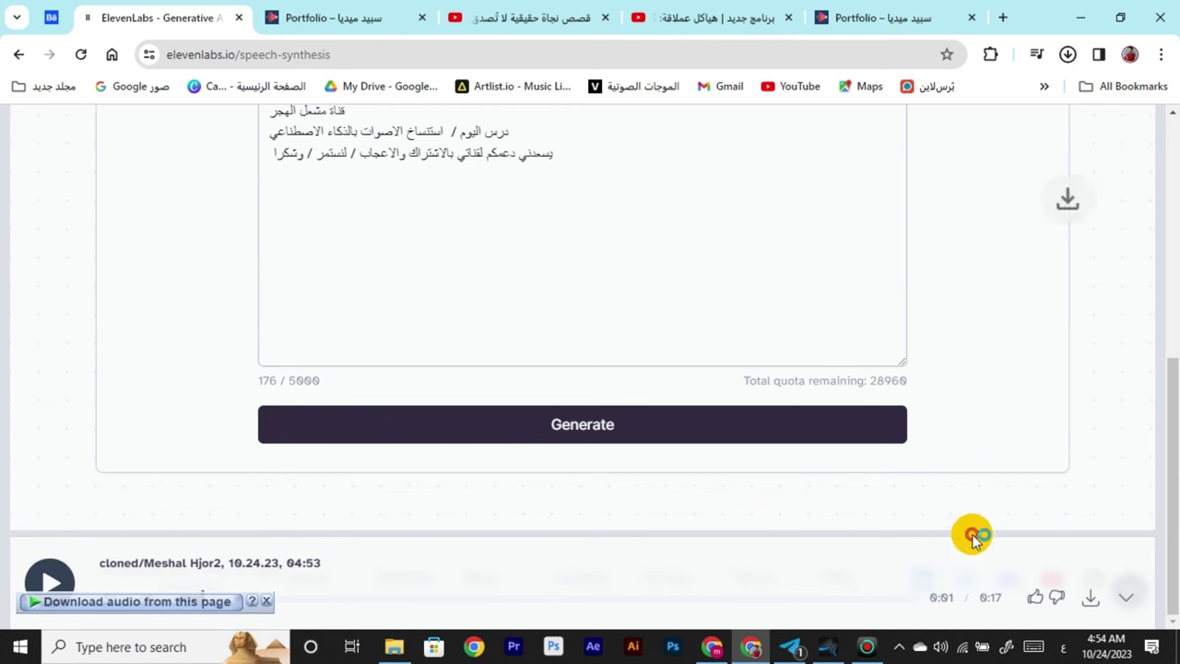
Expand the voice settings for speech synthesis and translate the page into Arabic.
scroll(631, 447, "up", 2)
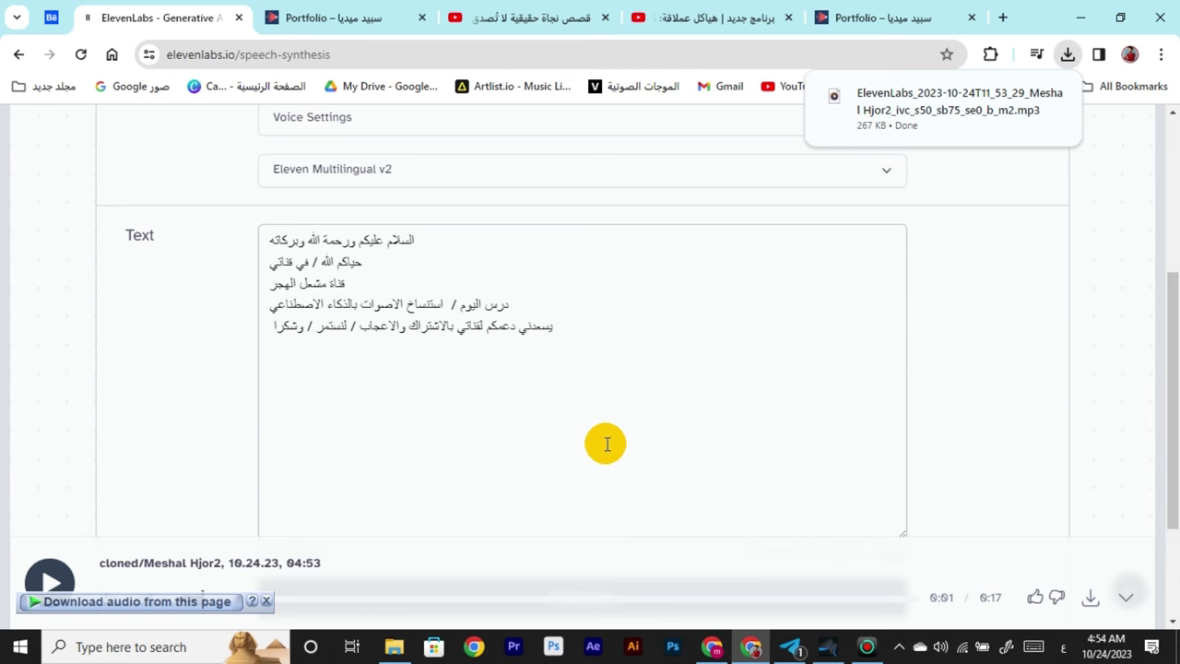
scroll(629, 447, "up", 2)
scroll(608, 434, "up", 2)
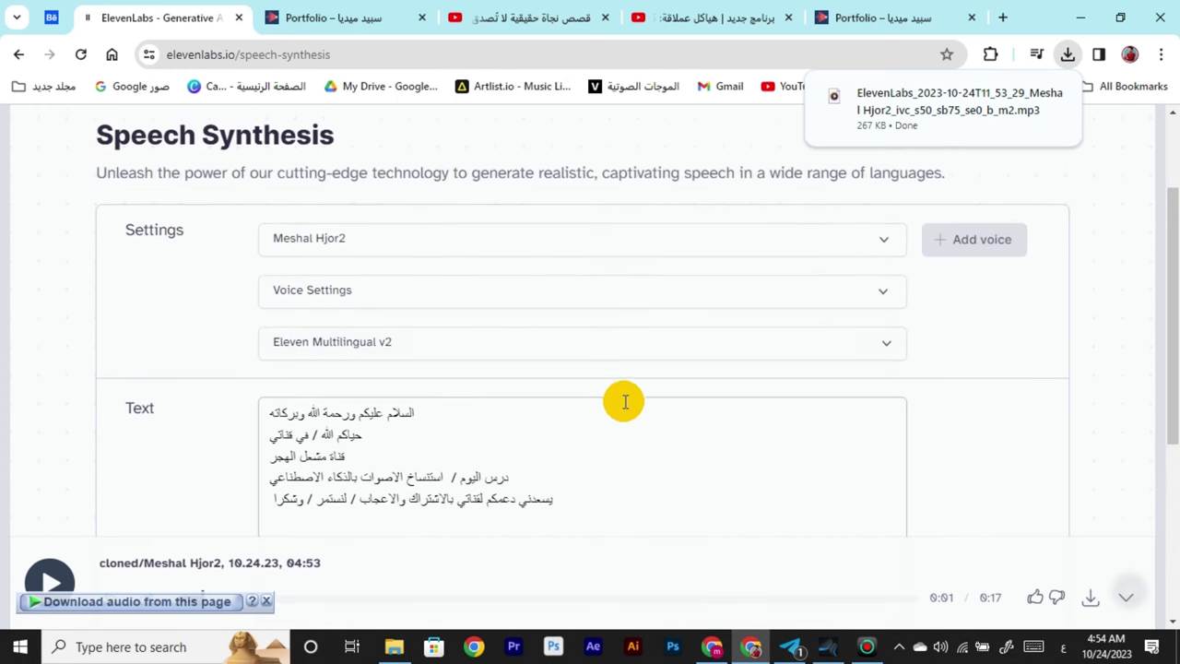
left_click(620, 304)
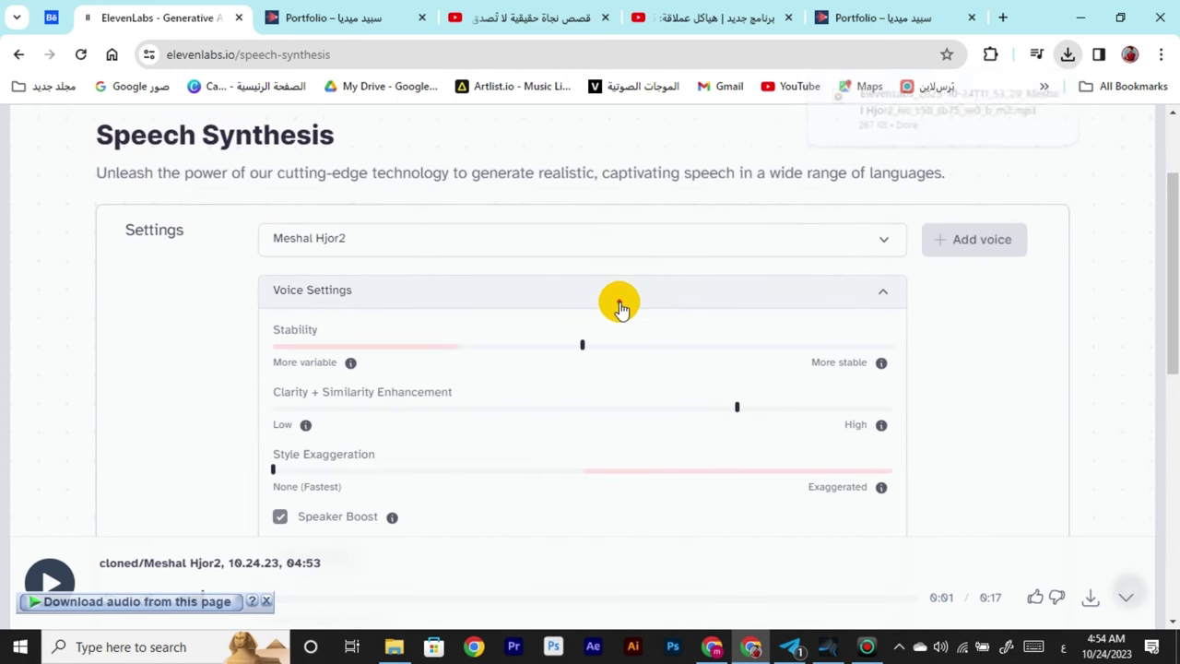
right_click(674, 377)
left_click(756, 328)
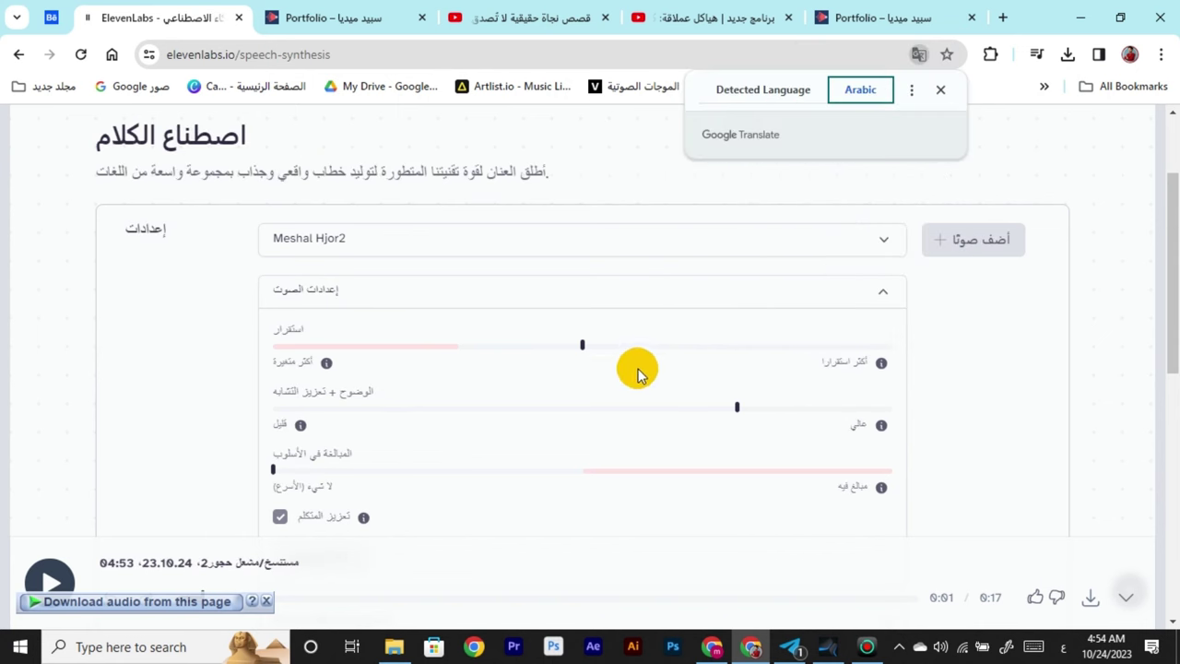
Lower the clarity and similarity enhancement slightly and raise the style exaggeration to about a third of its range.
left_click(581, 353)
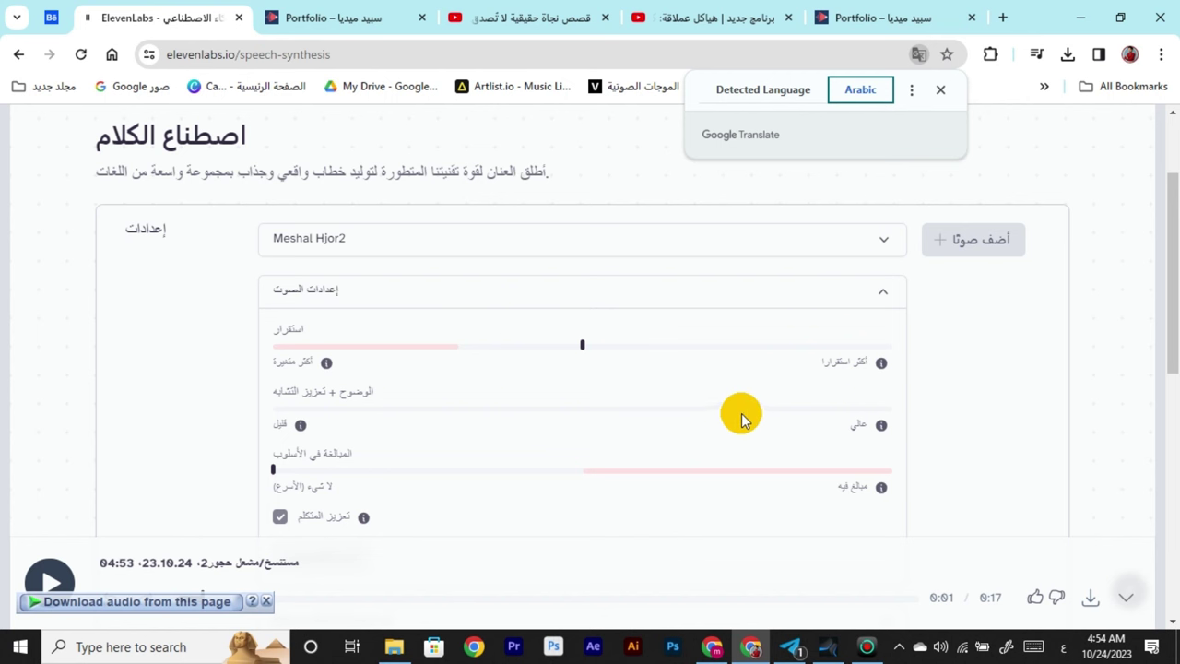
mouse_move(738, 406)
left_mouse_down()
mouse_move(880, 419)
mouse_move(793, 408)
mouse_move(720, 417)
left_mouse_up()
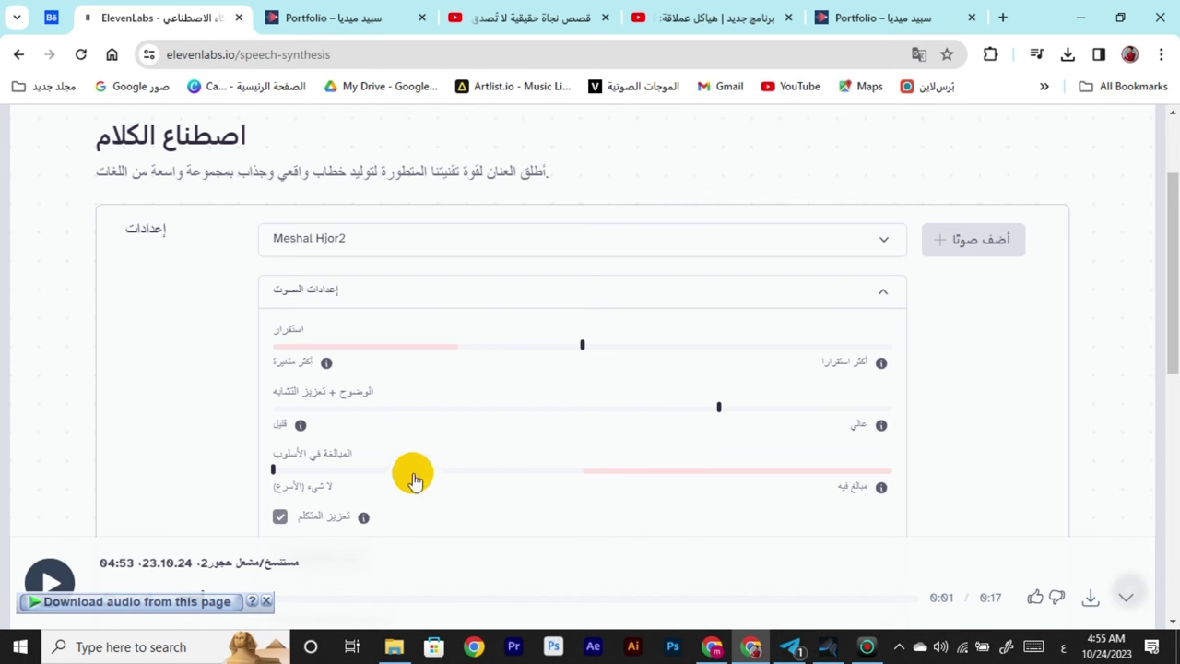
left_click_drag(413, 474, 467, 476)
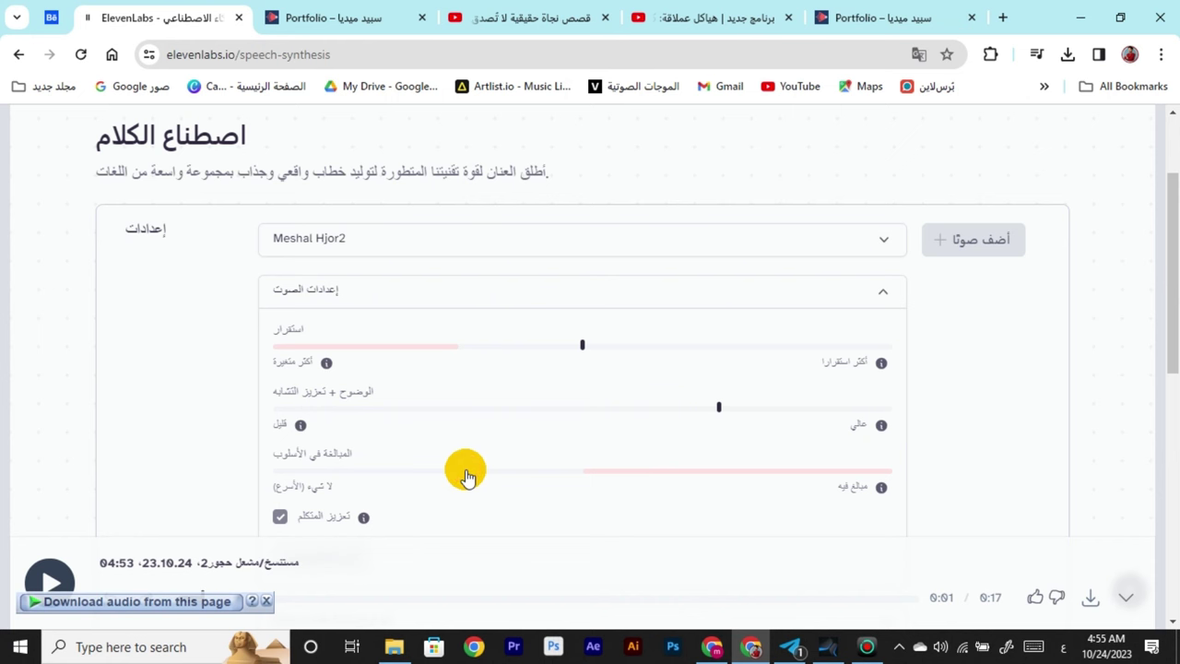
Set the stability to 77%, the clarity and similarity enhancement to 100% and the style exaggeration to 27%.
scroll(474, 468, "down", 3)
scroll(571, 387, "up", 2)
left_click_drag(771, 334, 888, 335)
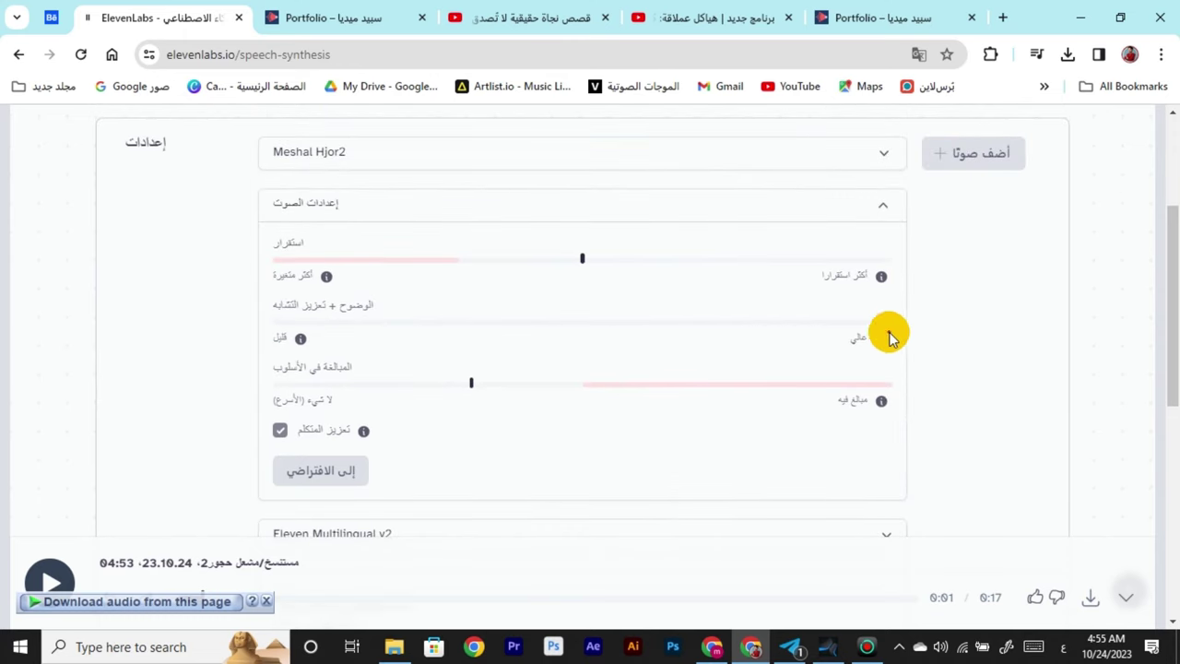
left_click_drag(678, 265, 749, 259)
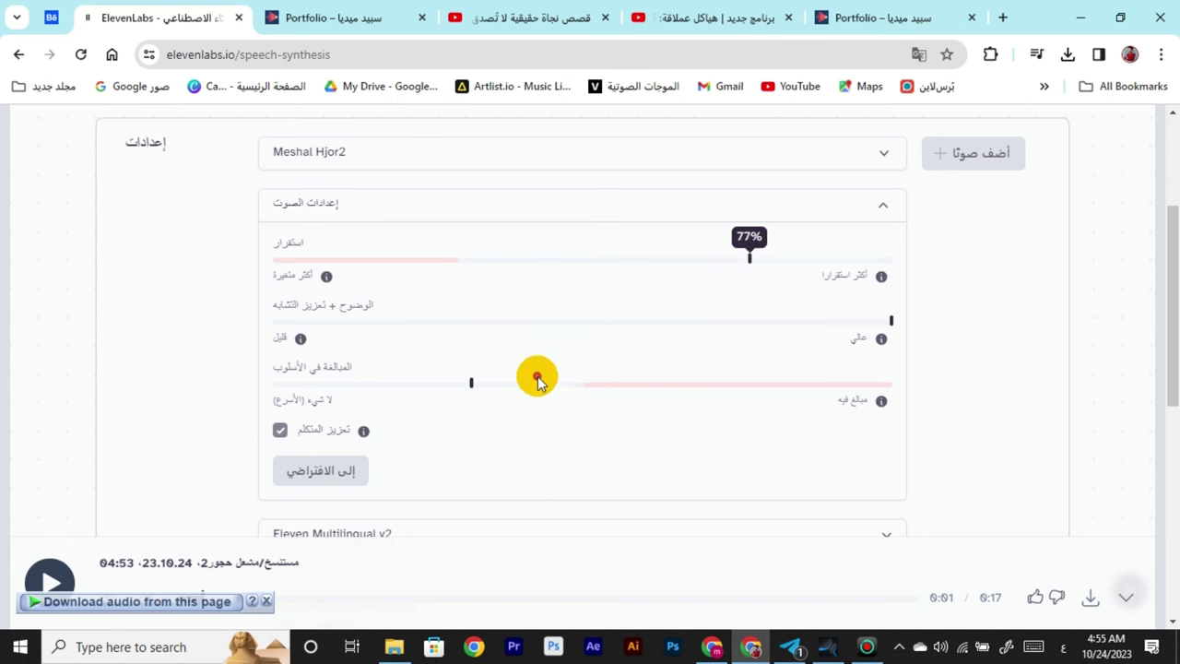
left_click_drag(464, 392, 440, 387)
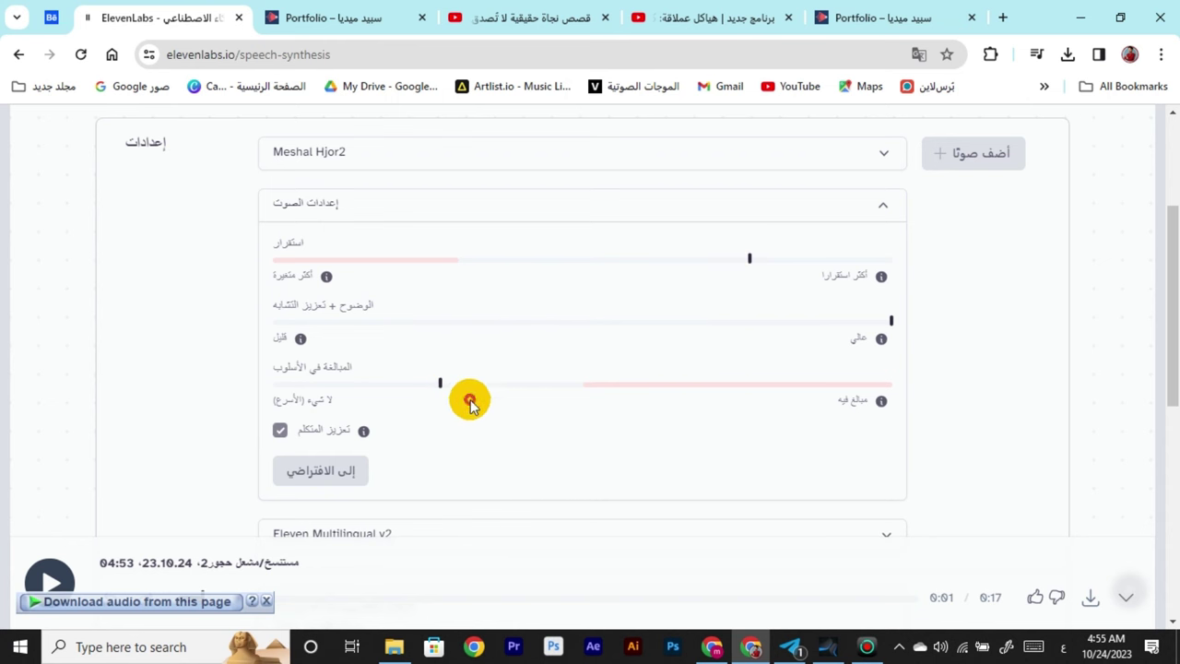
Generate the Arabic speech again with the adjusted voice settings, refreshing the page and retrying if the generation fails.
scroll(474, 403, "down", 2)
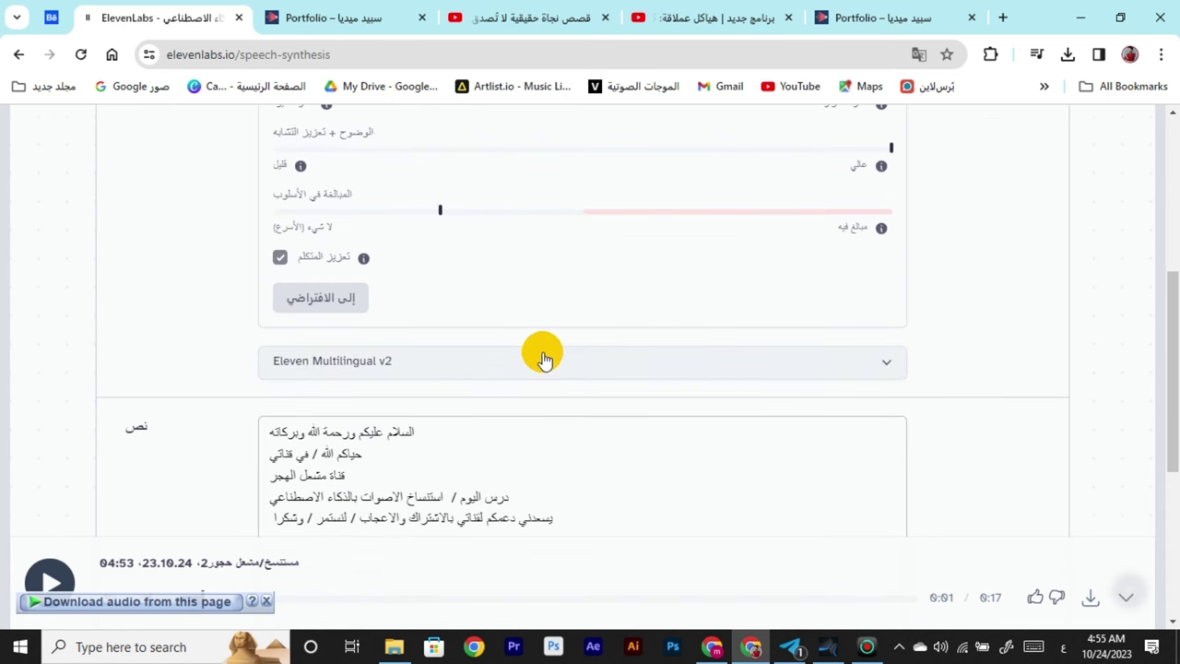
scroll(544, 359, "down", 4)
left_click(577, 456)
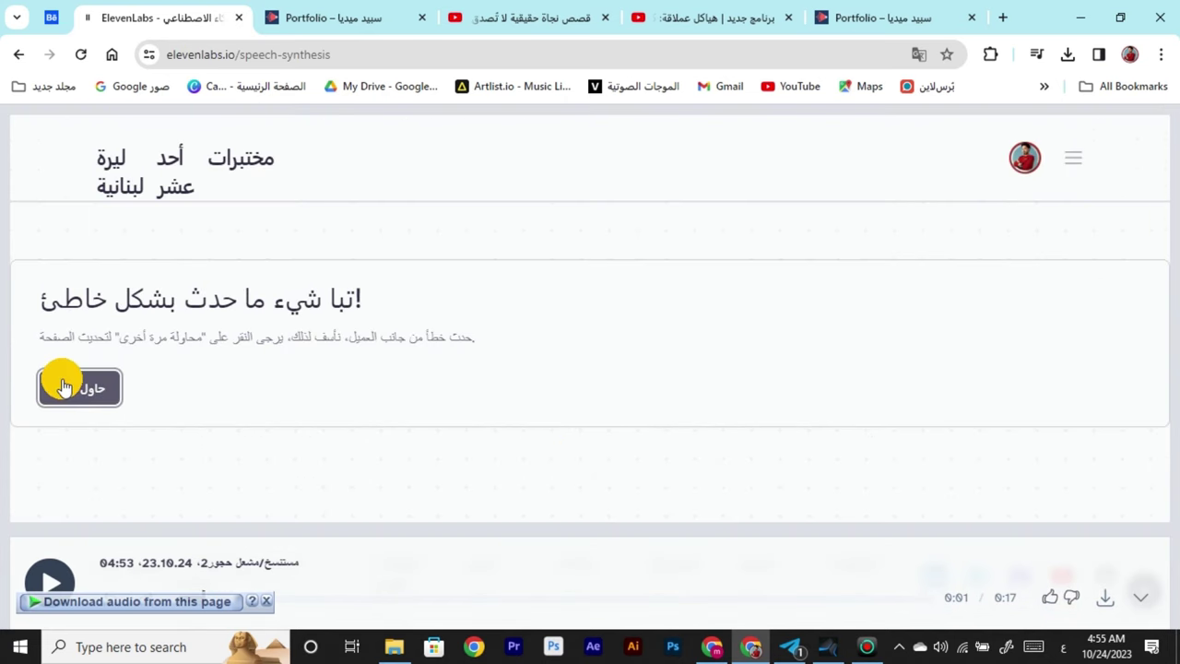
left_click(65, 388)
scroll(430, 396, "down", 6)
left_click(557, 431)
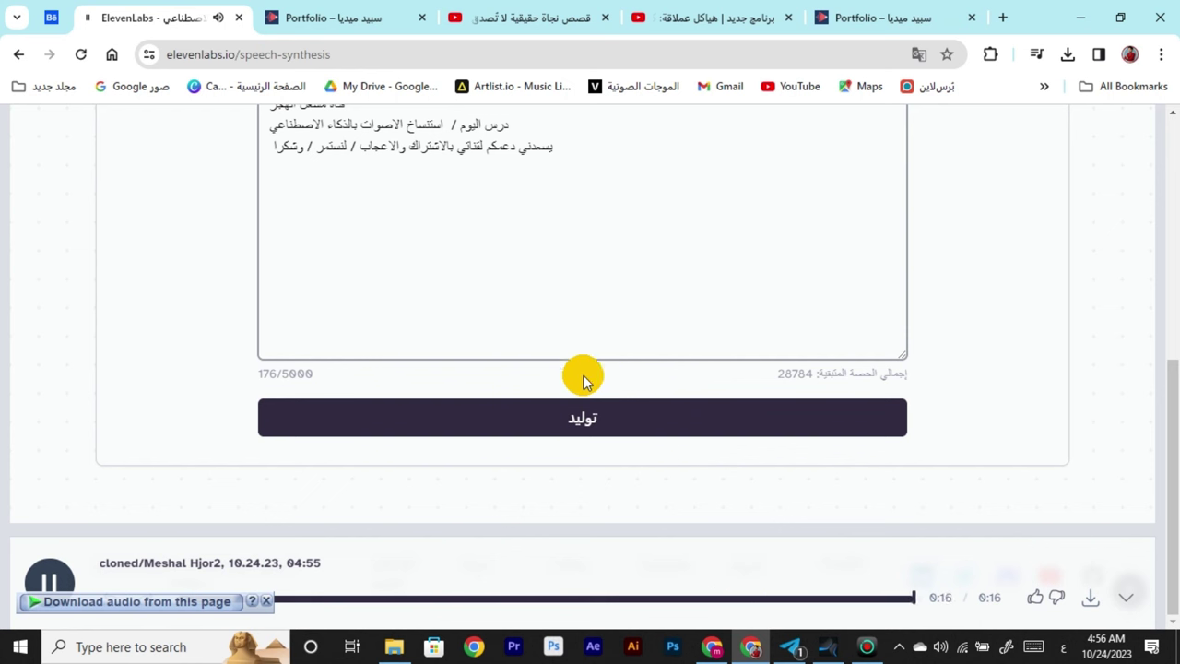
Download the regenerated speech and play the newest downloaded MP3 in Media Player, closing the player at the end.
left_click(1090, 598)
scroll(1041, 330, "up", 1)
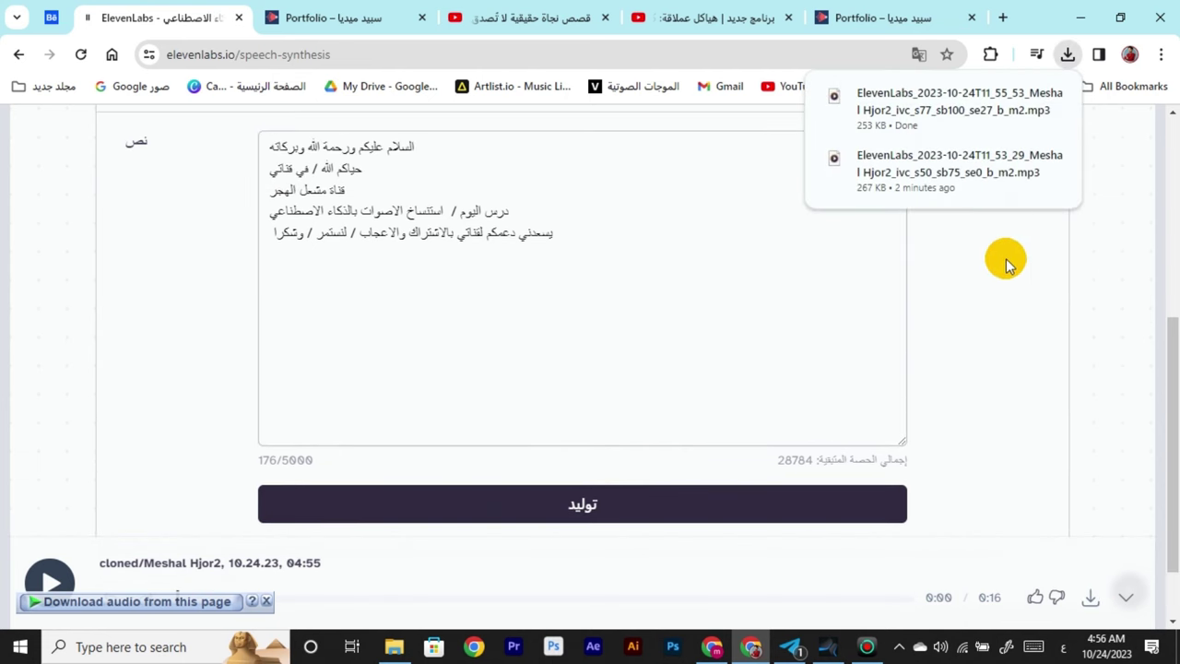
scroll(745, 327, "up", 1)
scroll(745, 326, "up", 3)
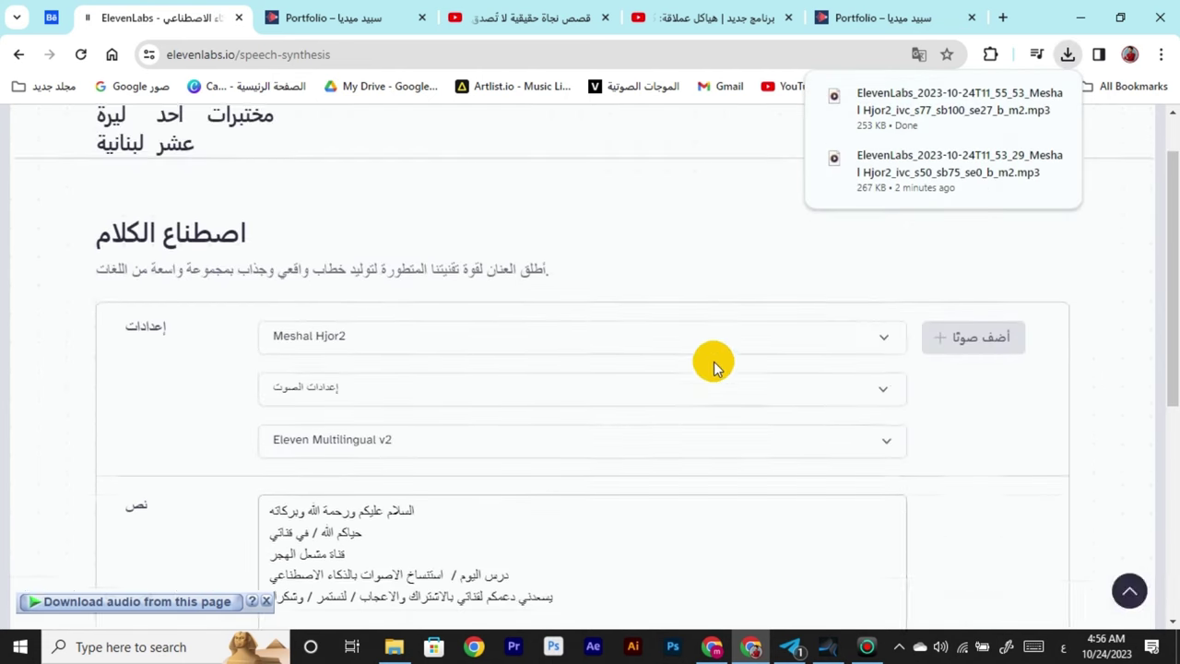
left_click(885, 121)
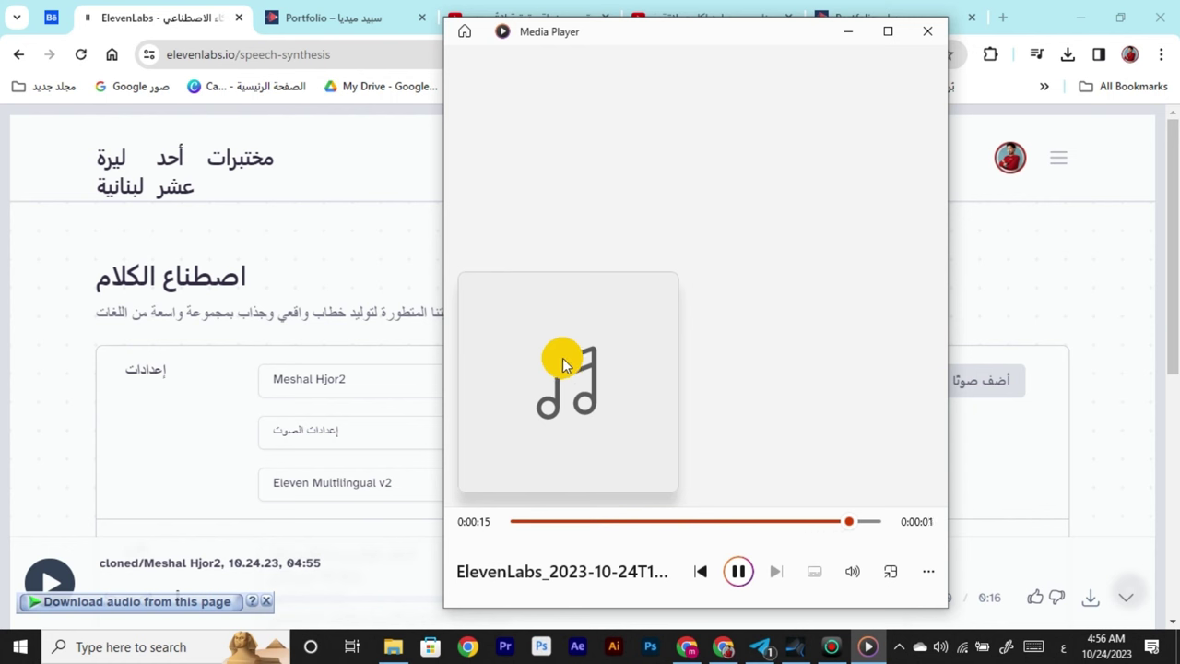
left_click(929, 32)
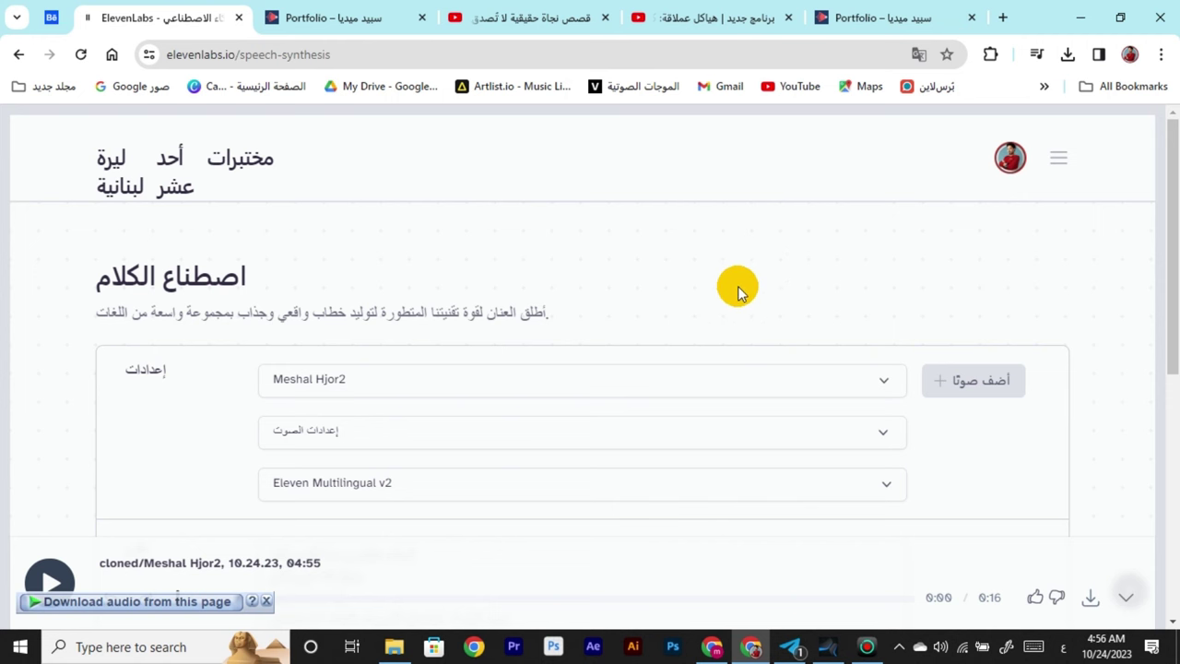
Go back to VoiceLab to add a voice and open the settings of the cloned voice whose name ends in 2.
scroll(737, 285, "down", 2)
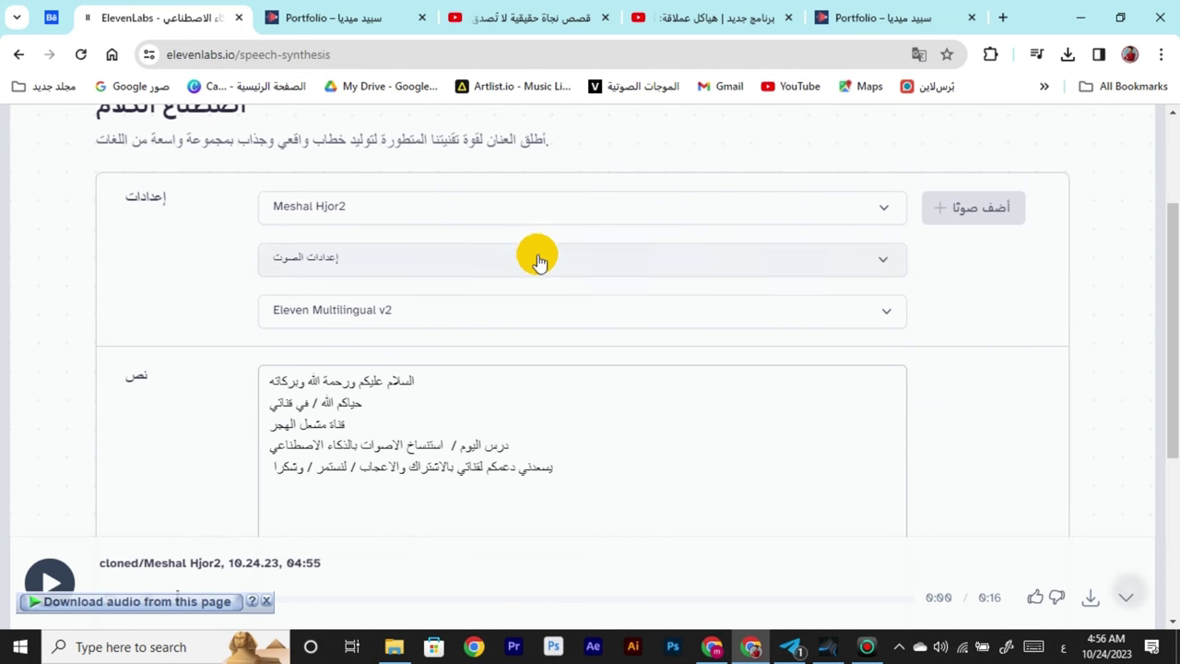
left_click(539, 259)
left_click(537, 258)
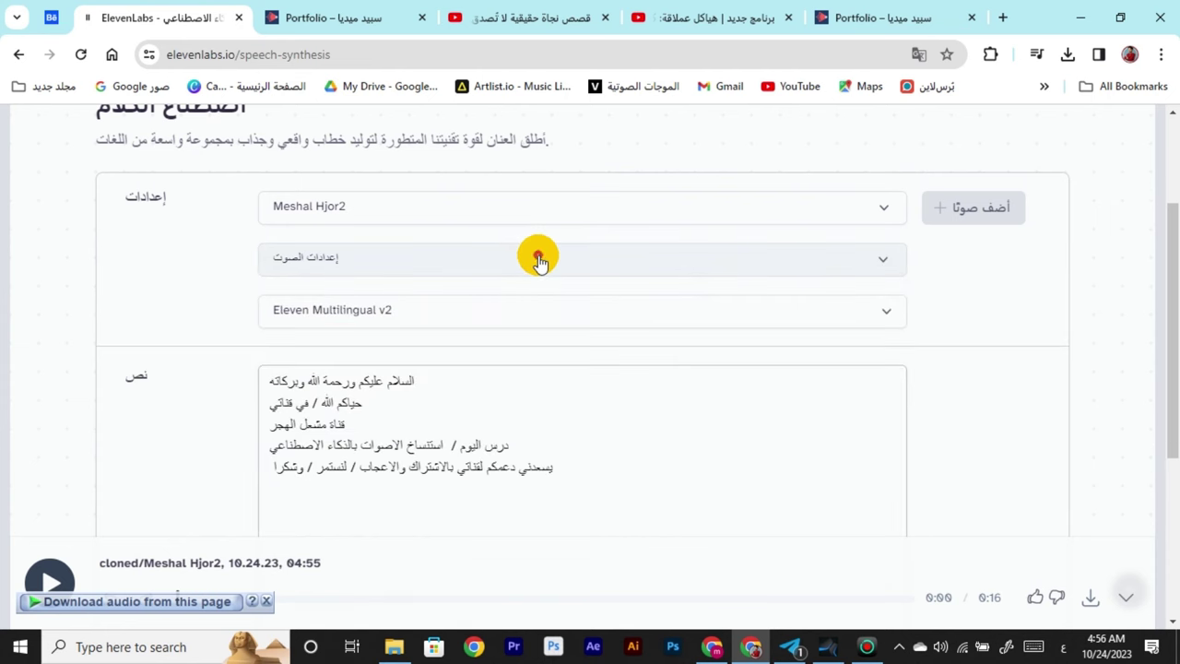
left_click(962, 227)
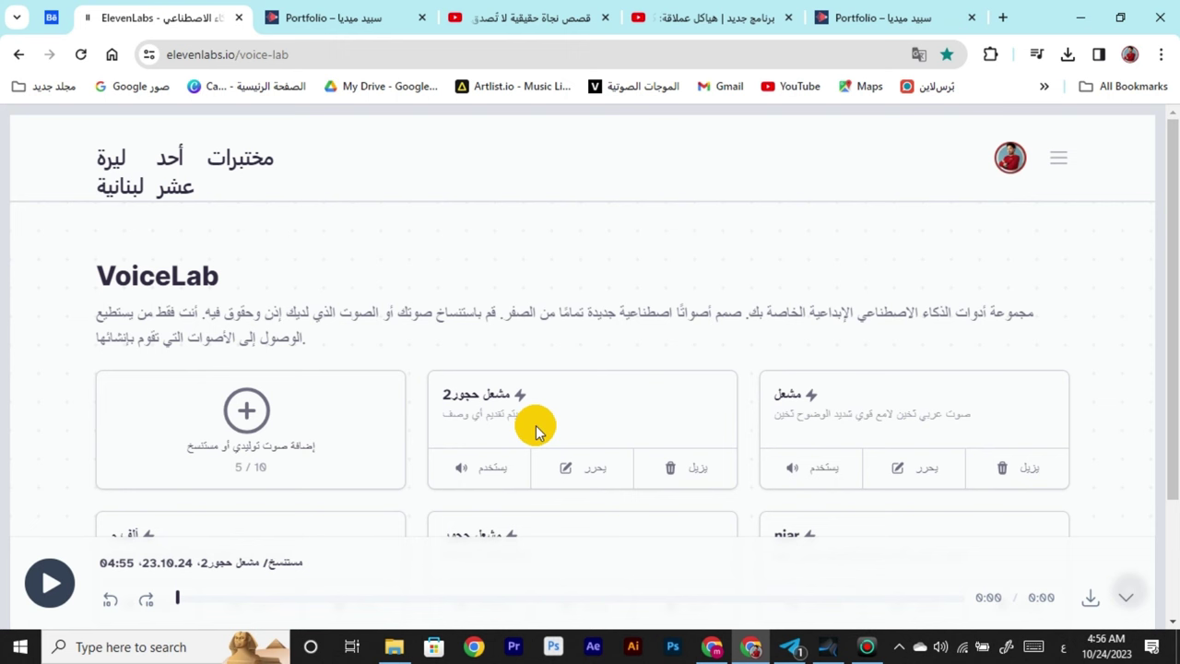
left_click(576, 468)
scroll(574, 430, "down", 1)
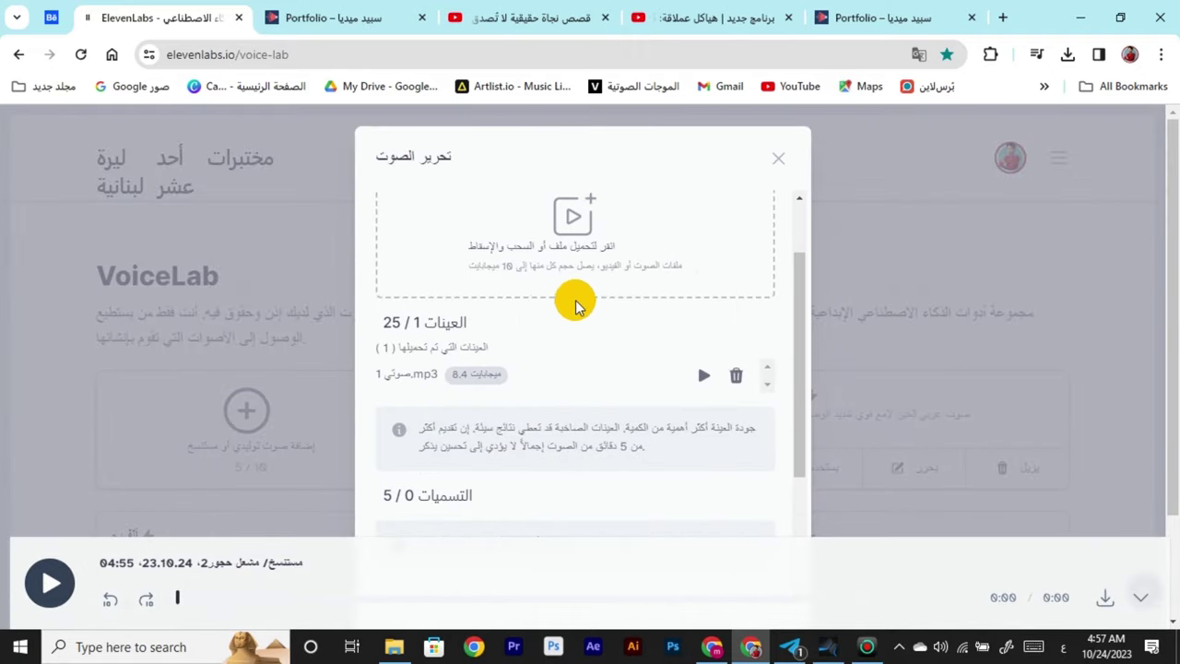
scroll(575, 306, "up", 1)
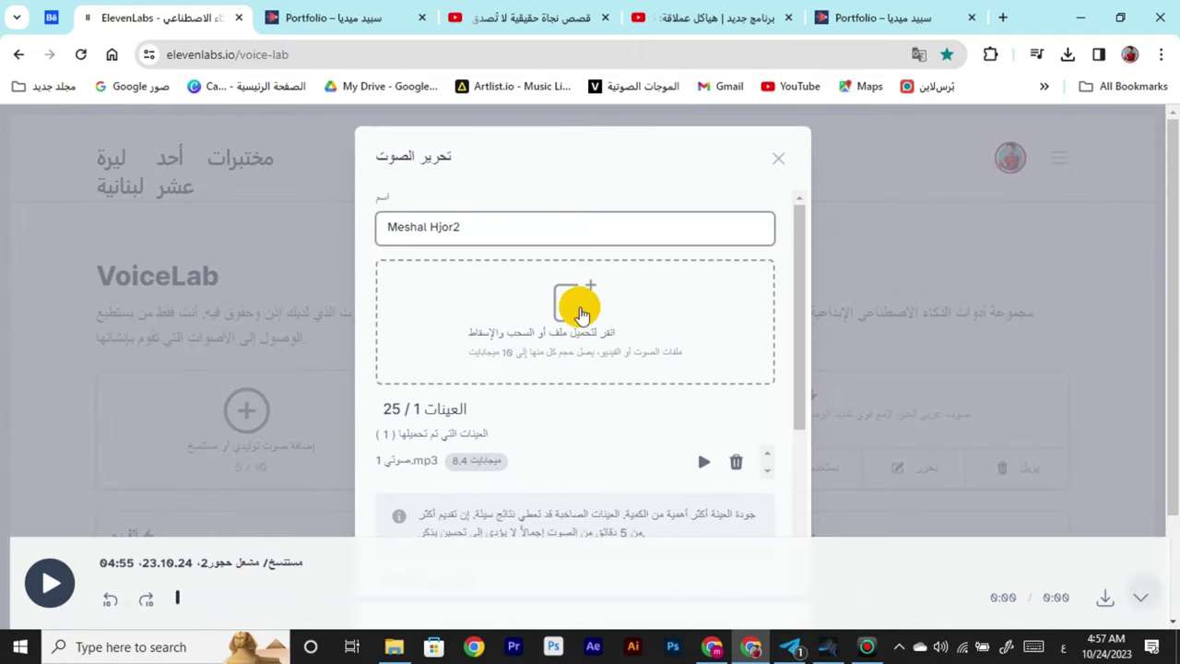
Switch the Edit Voice page from its Arabic translation back to English.
right_click(674, 321)
scroll(770, 526, "down", 2)
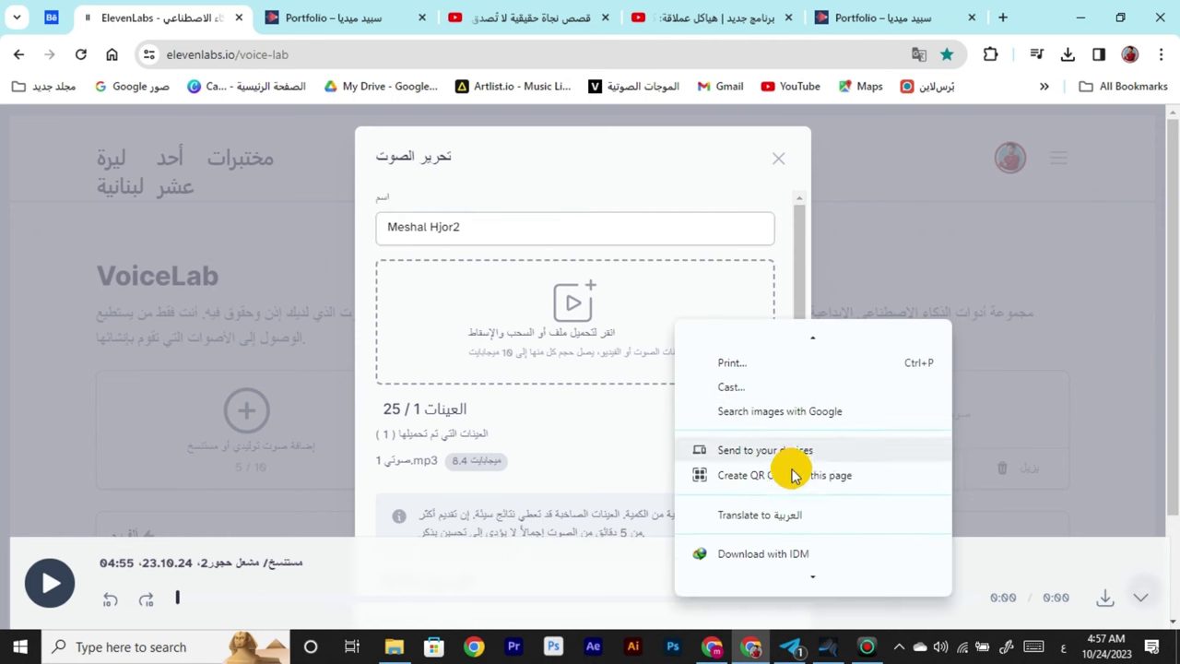
left_click(789, 513)
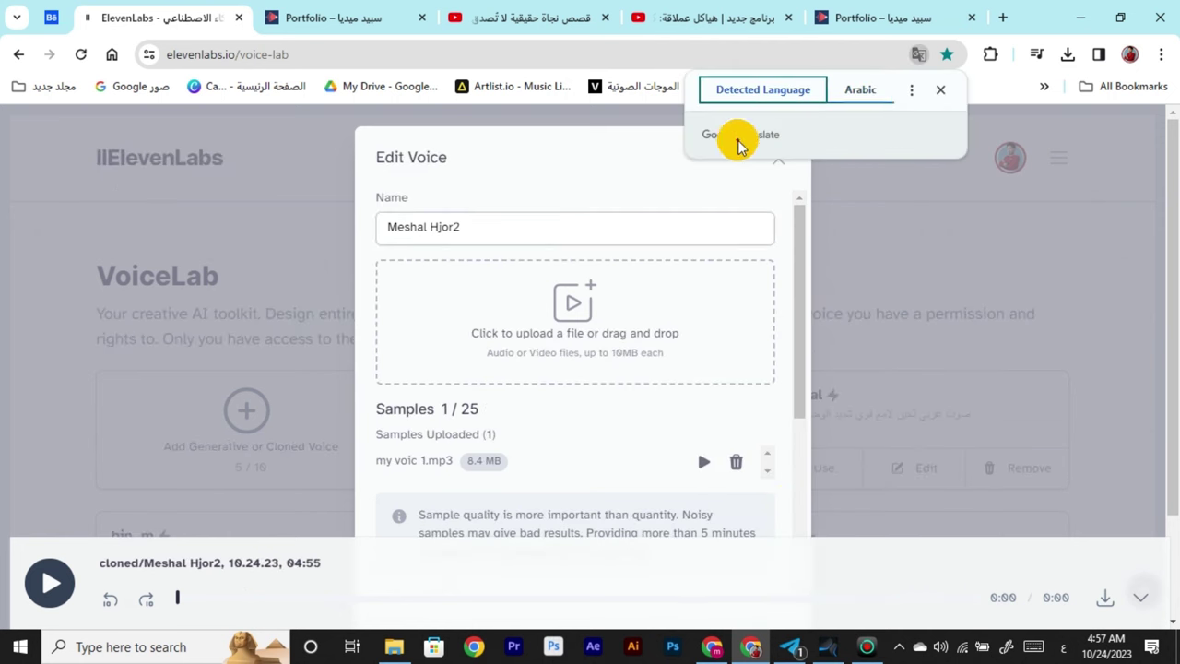
Try adding my voc 2 hospital.mp3 as a second sample of the cloned voice, remove it and close the voice settings.
left_click(624, 328)
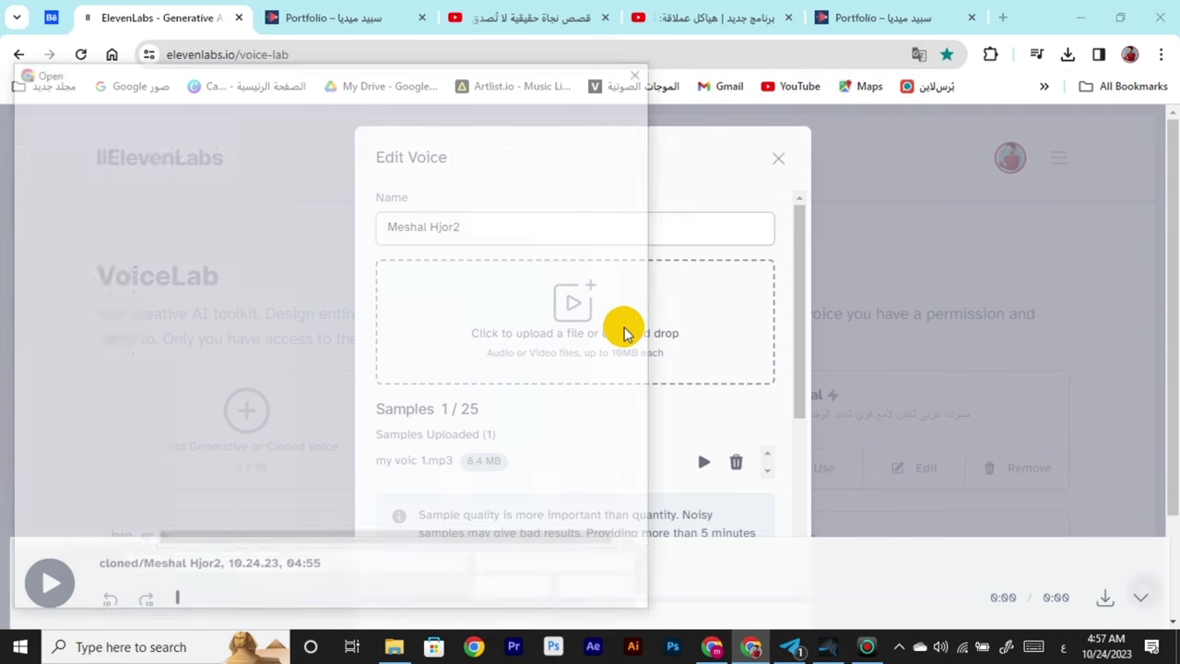
double_click(311, 189)
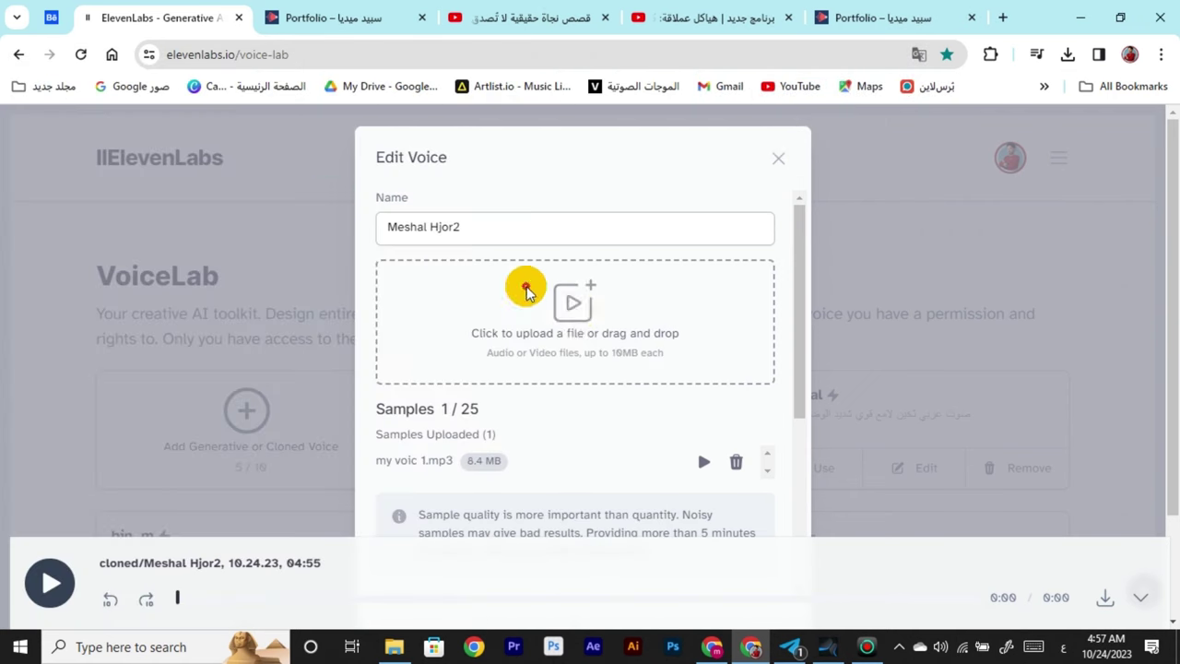
scroll(591, 378, "down", 2)
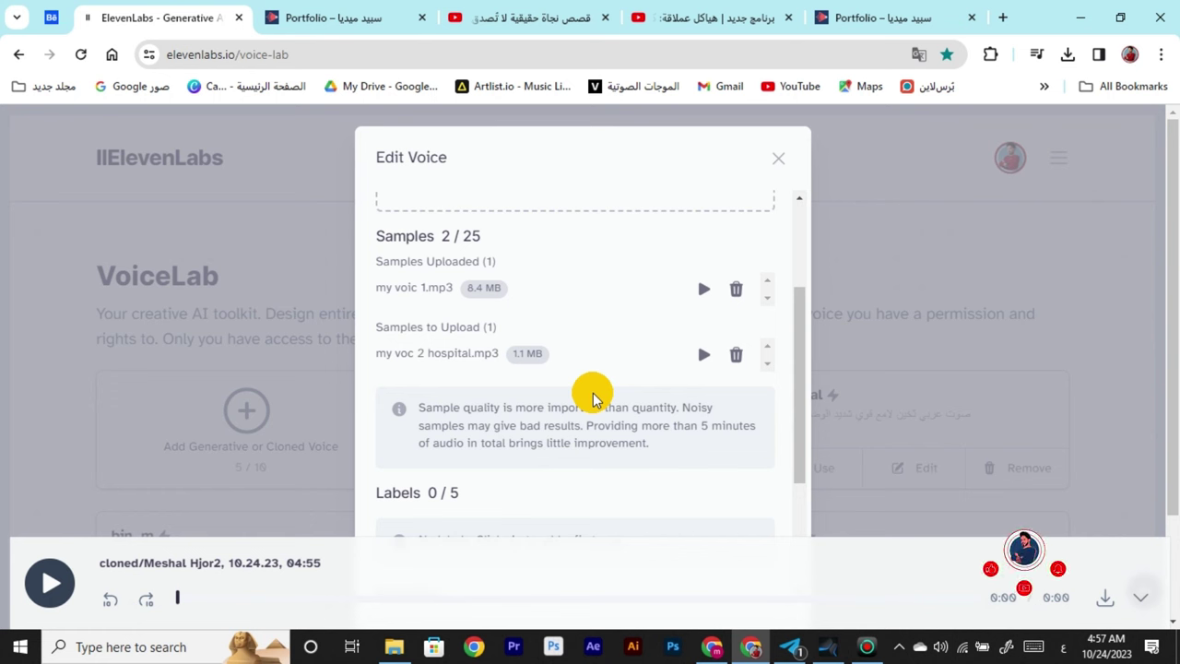
left_click(737, 357)
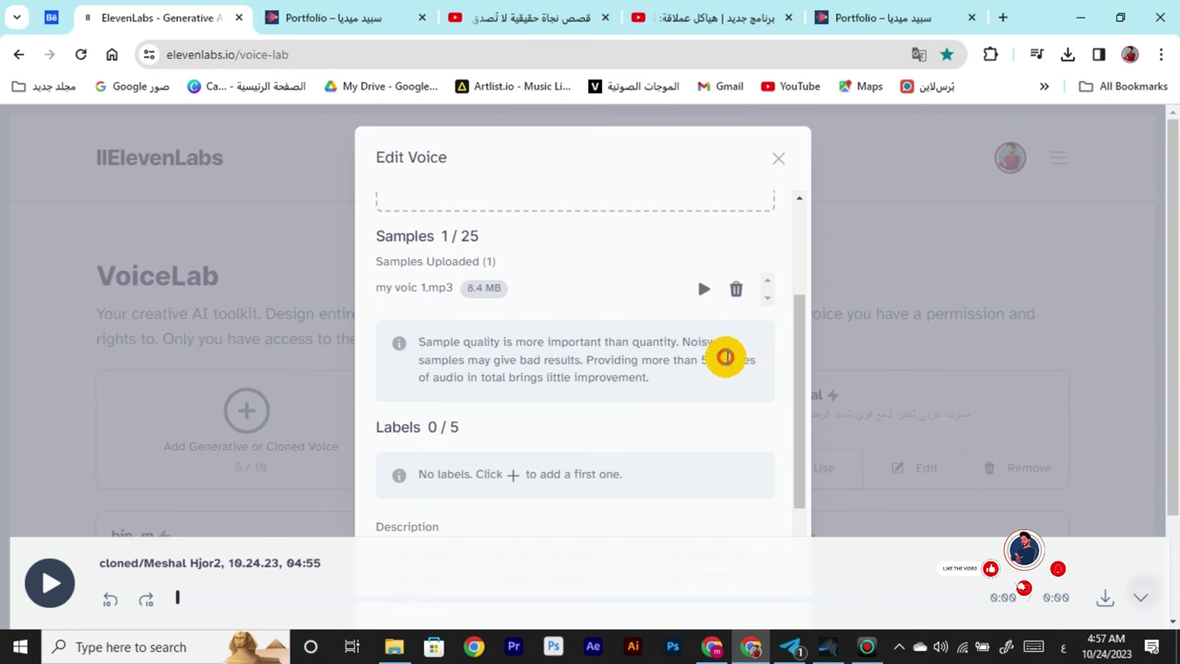
left_click(787, 156)
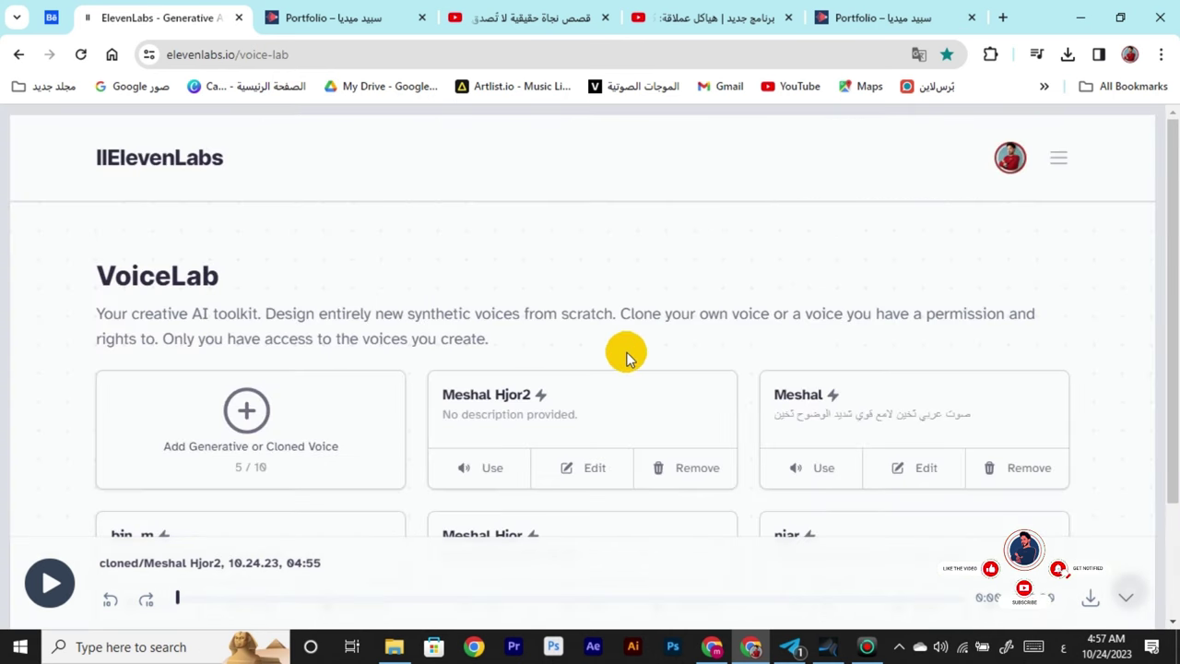
scroll(626, 358, "down", 2)
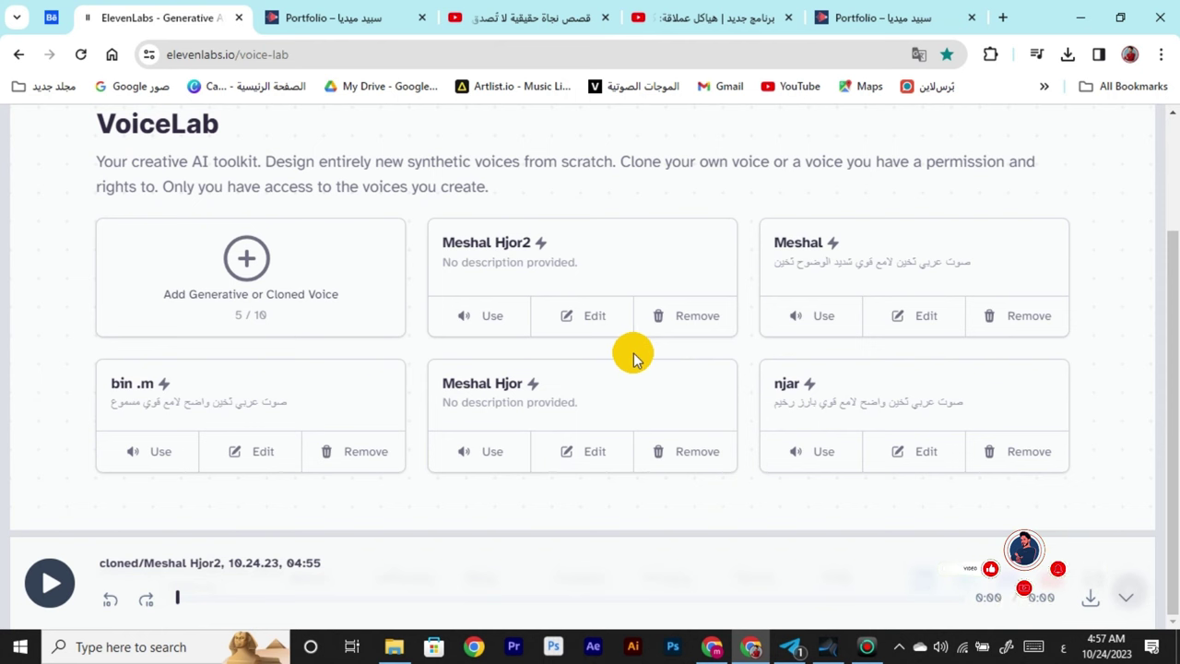
left_click(1129, 595)
left_click(1130, 591)
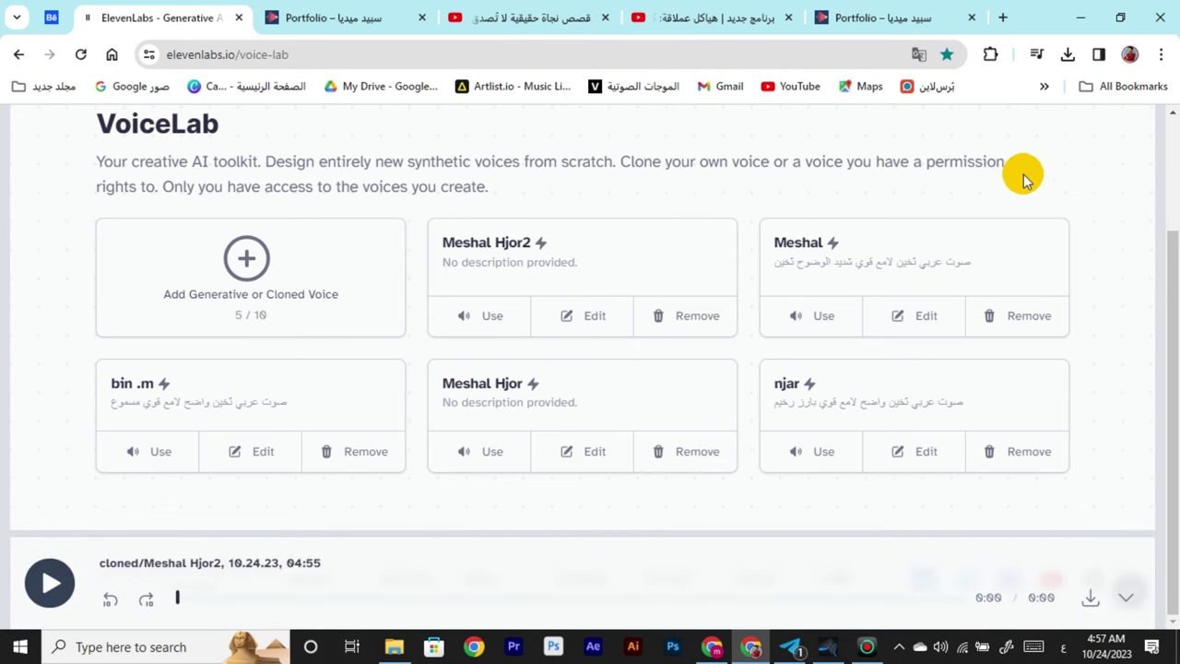
Look through the generated speech samples on the History page and return to VoiceLab.
scroll(1014, 254, "up", 2)
left_click(1061, 165)
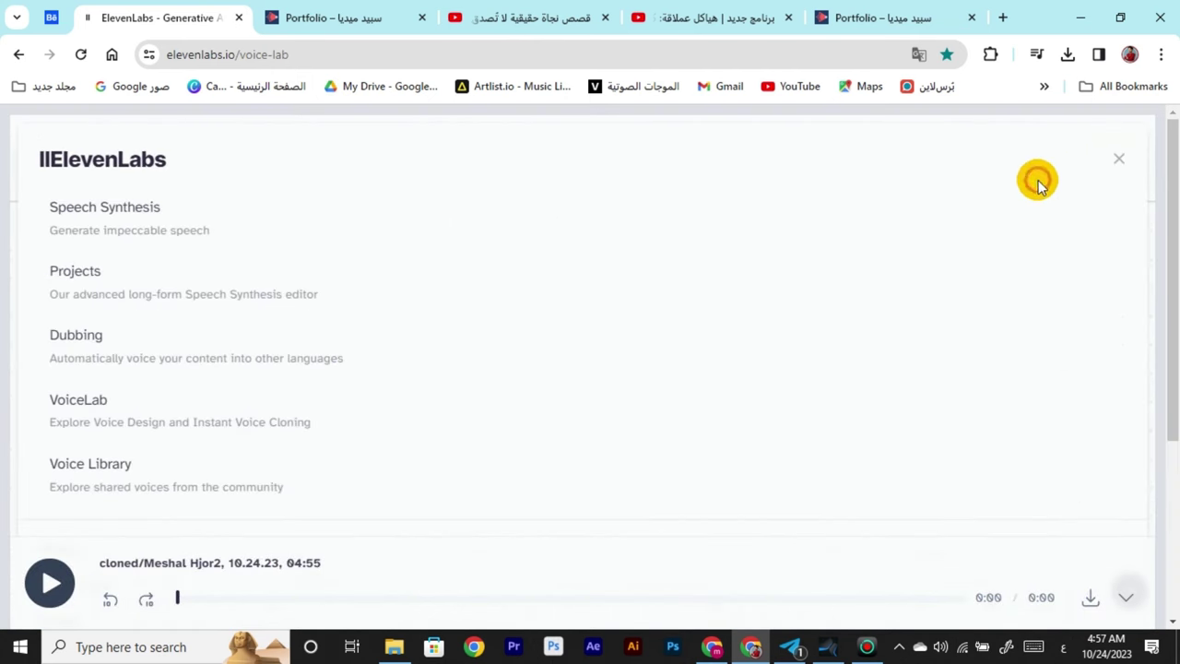
scroll(313, 465, "down", 3)
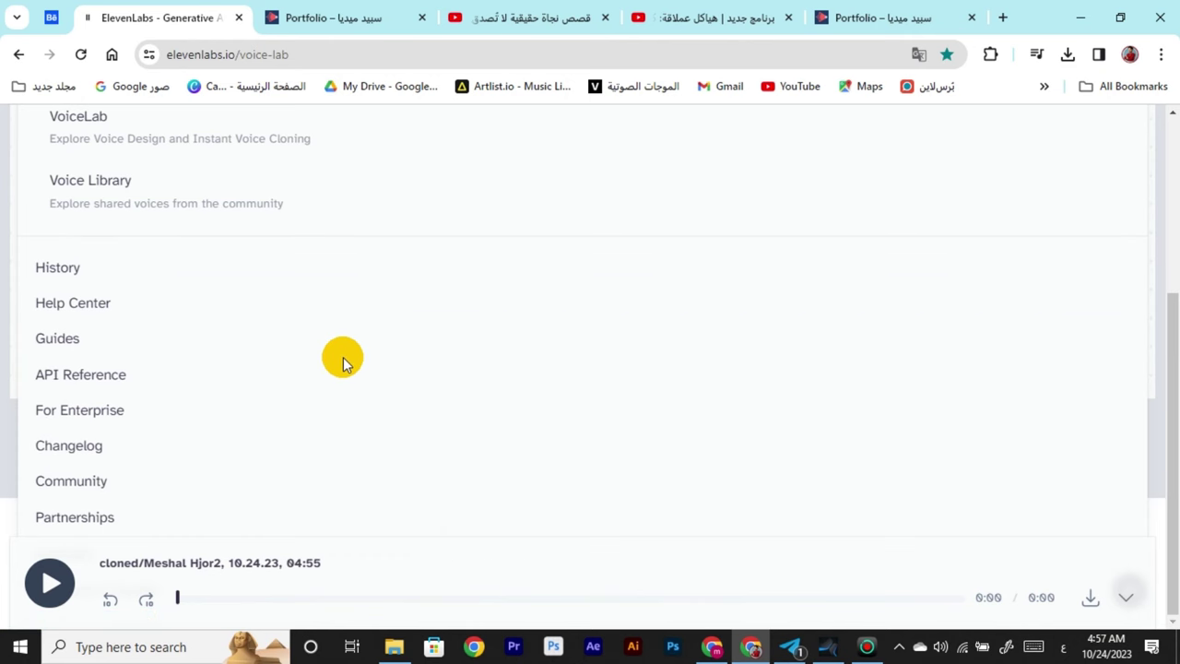
scroll(83, 273, "up", 3)
left_click(62, 275)
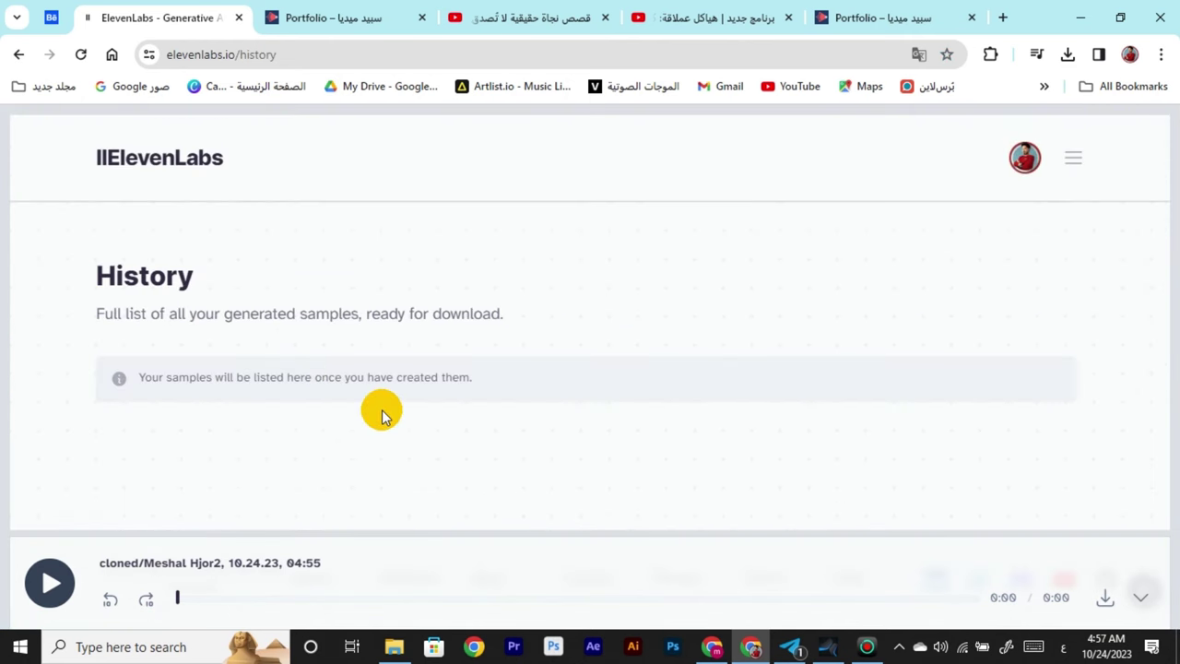
scroll(382, 410, "down", 3)
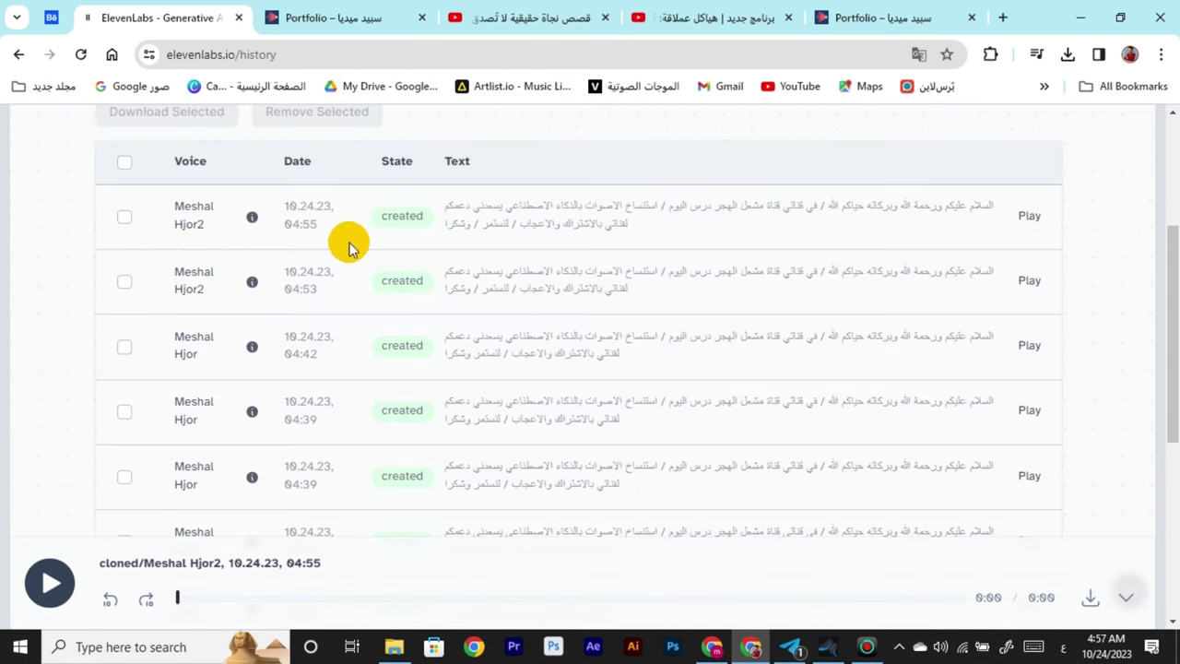
scroll(569, 361, "down", 8)
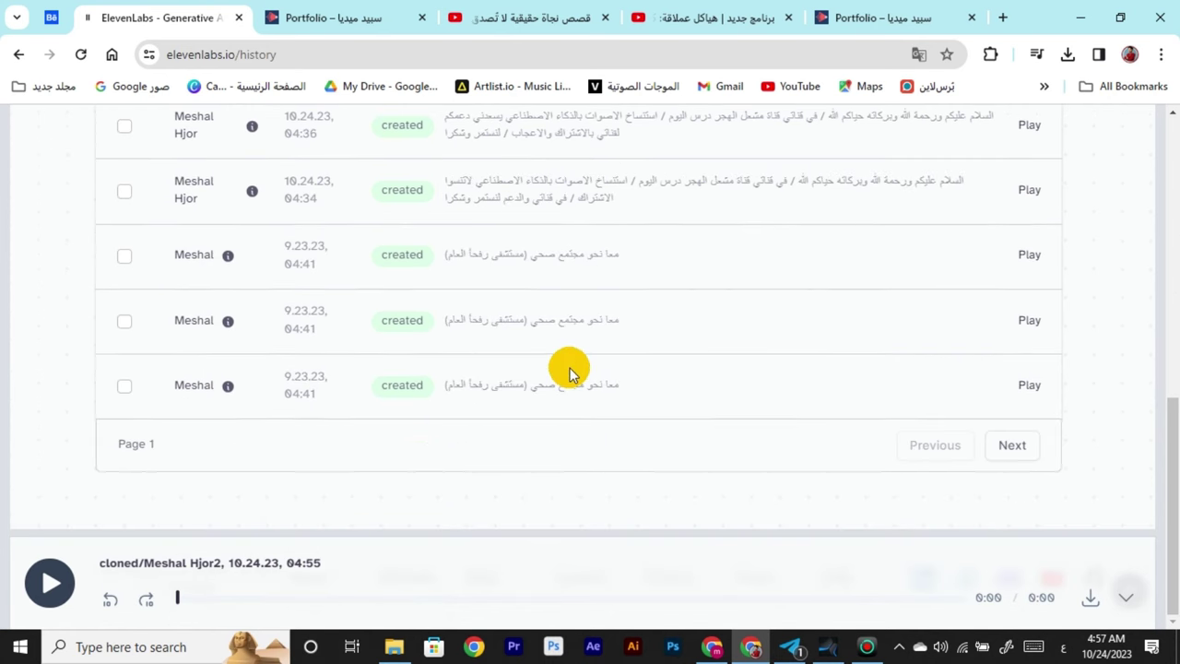
scroll(747, 453, "up", 10)
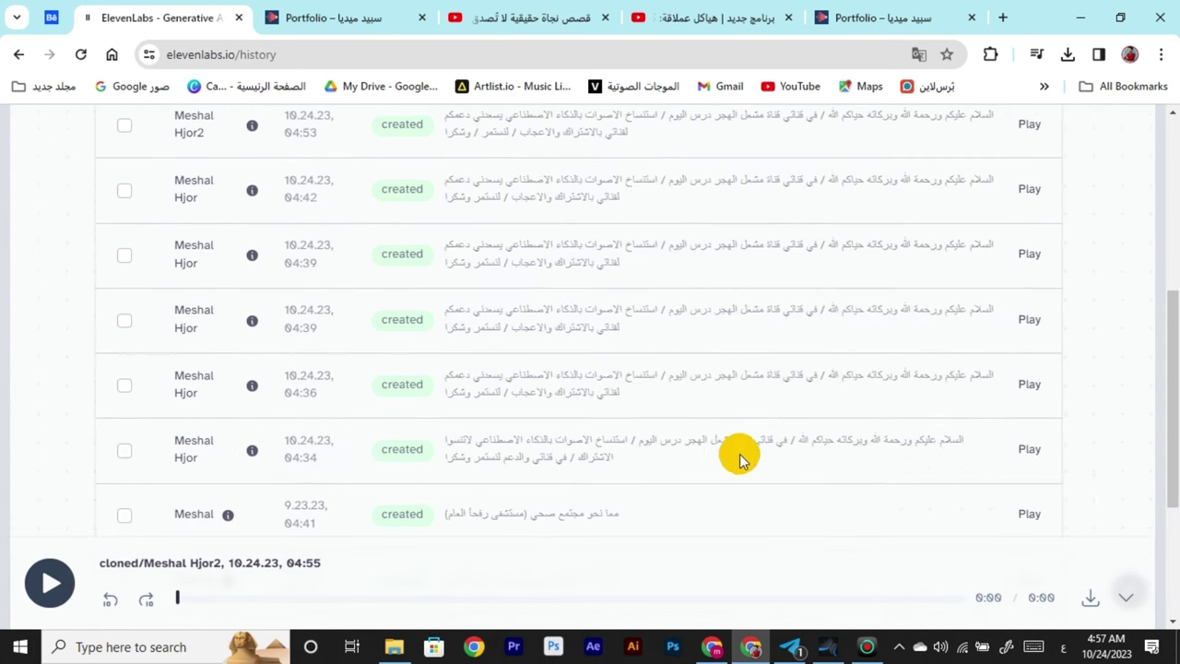
scroll(728, 456, "up", 1)
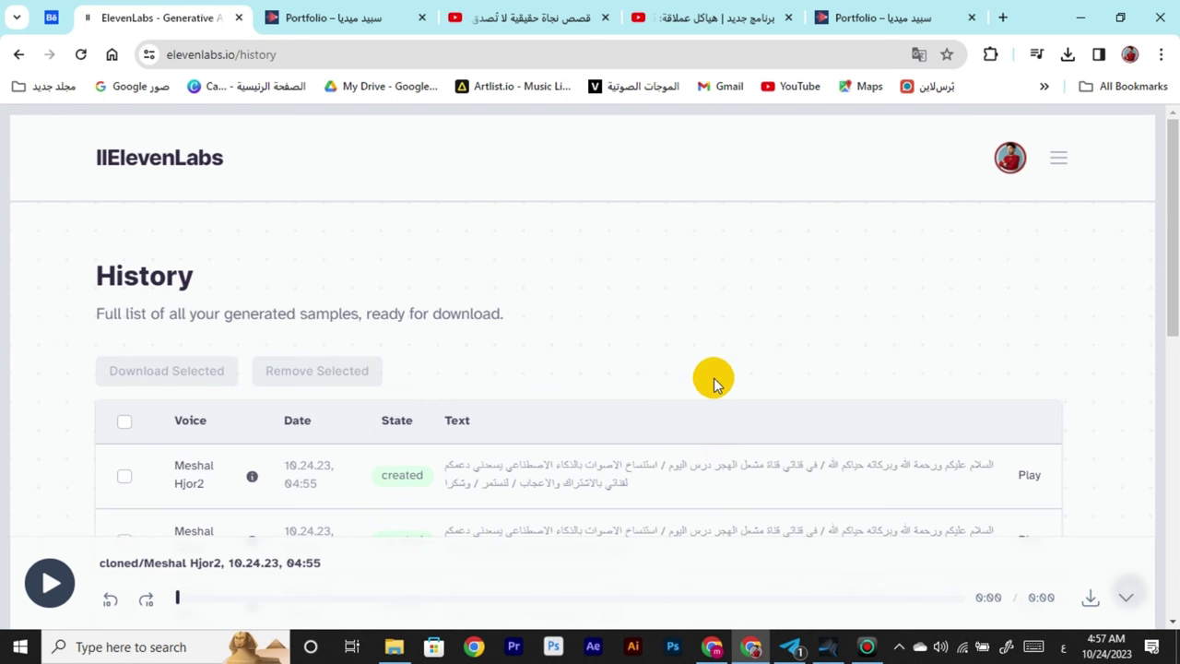
left_click(1062, 164)
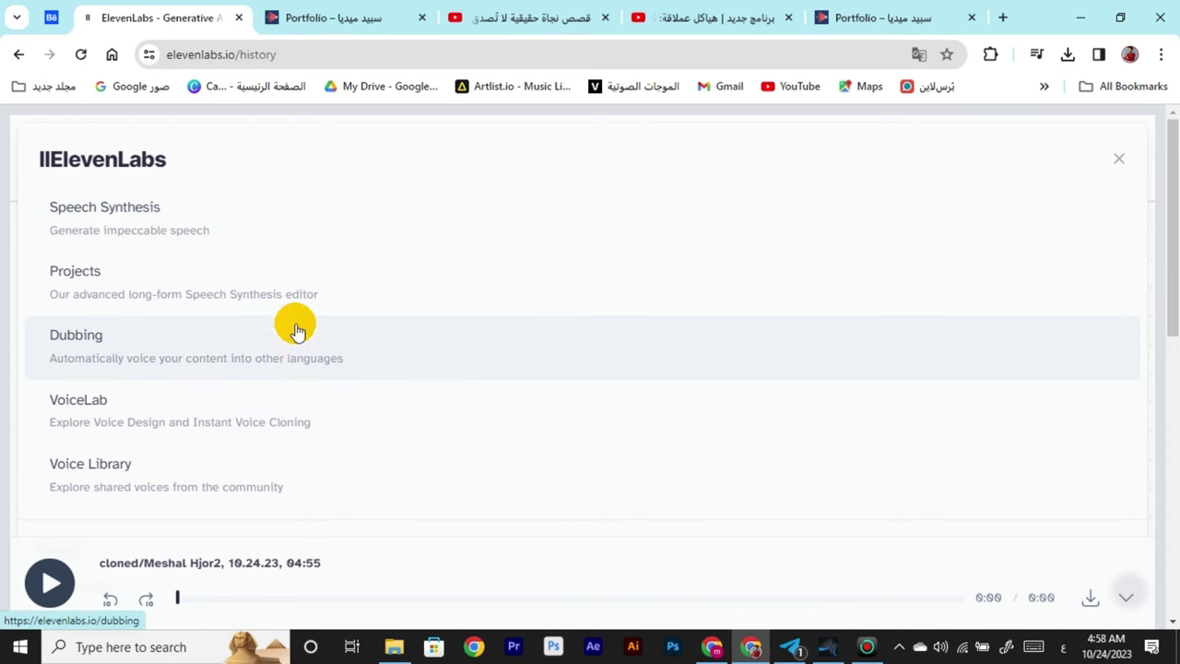
left_click(271, 400)
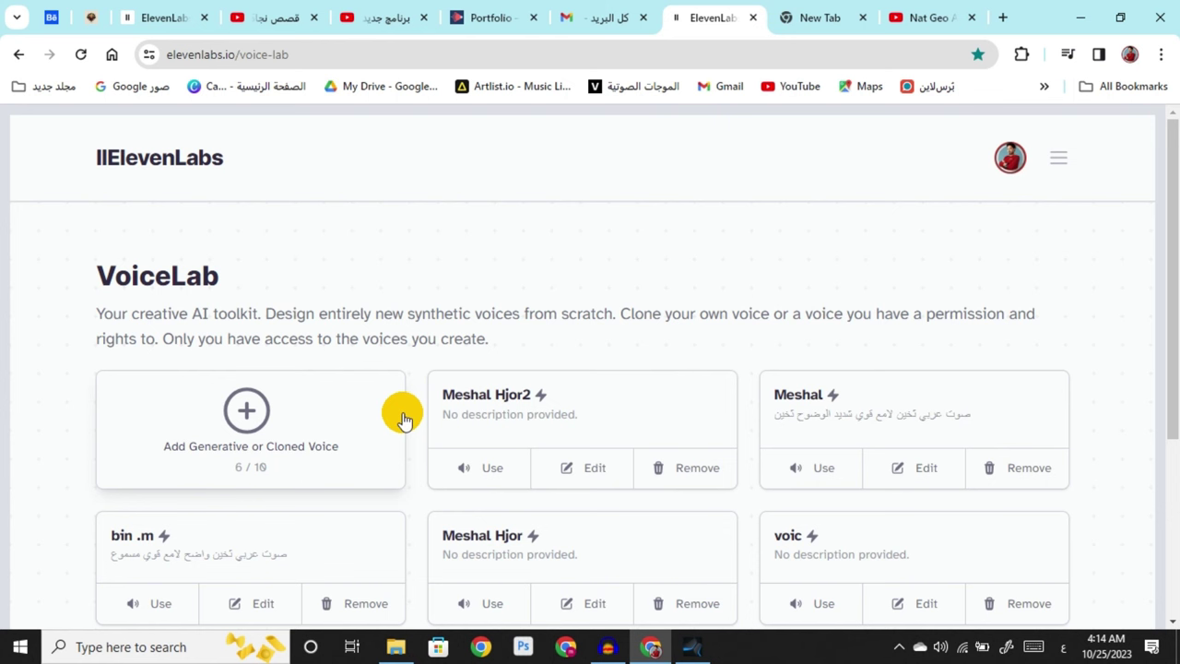
Switch to the Nat Geo Abu Dhabi icebreaker clip on YouTube, play it from the beginning and pause after a few seconds.
left_click(382, 15)
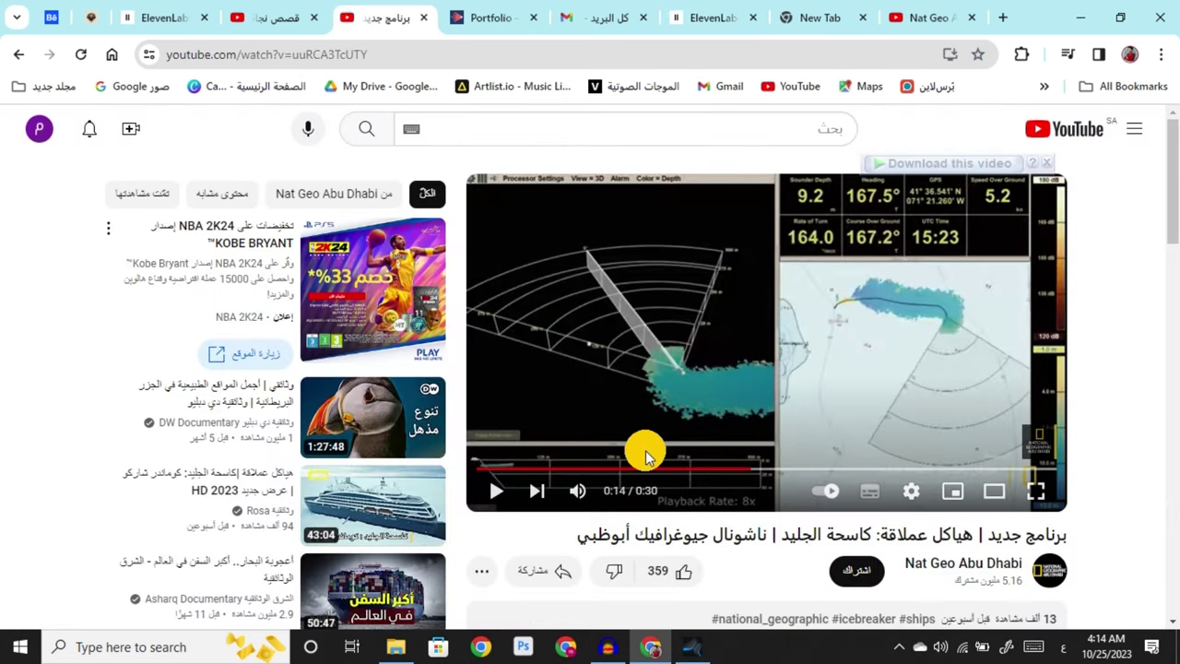
left_click_drag(636, 469, 490, 486)
left_click(491, 488)
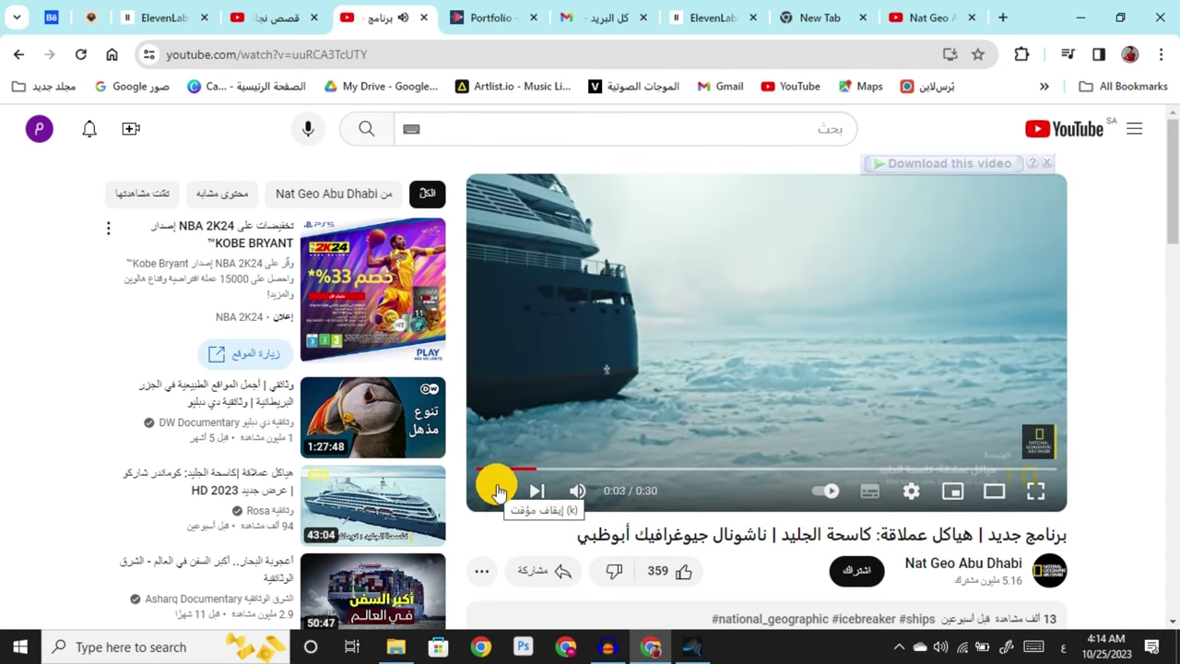
left_click(498, 489)
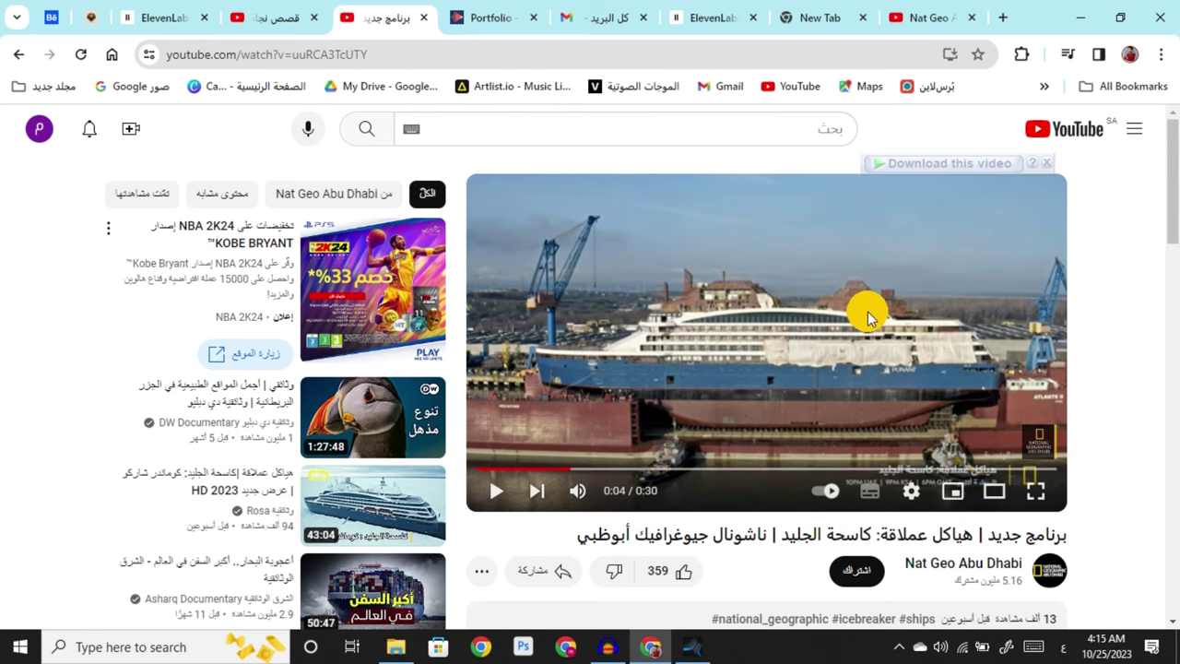
Minimize the browser and open Audacity from the desktop.
left_click(1079, 19)
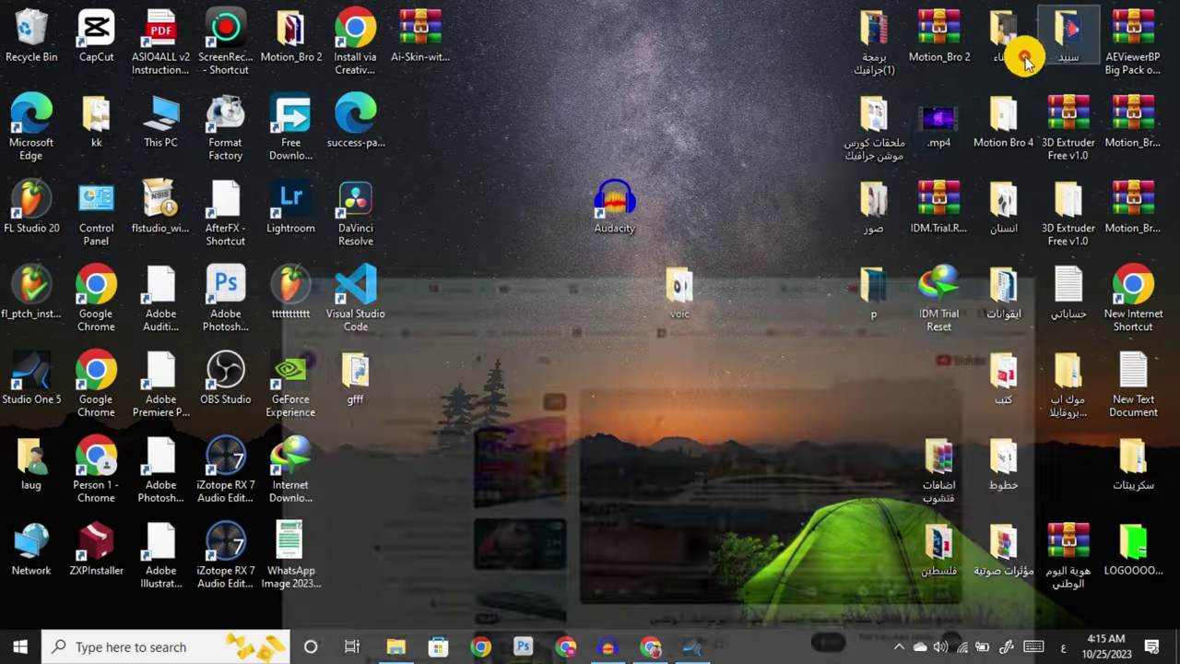
double_click(623, 225)
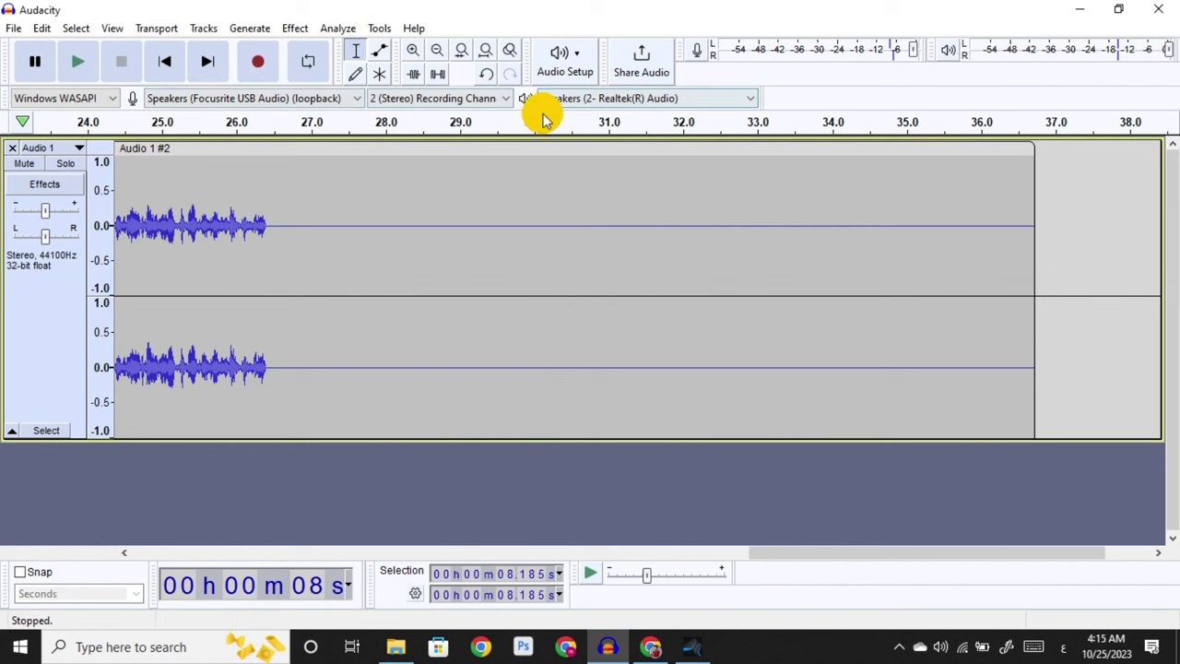
Hide Audacity's Device Toolbar and show it again.
left_click(104, 30)
mouse_move(151, 174)
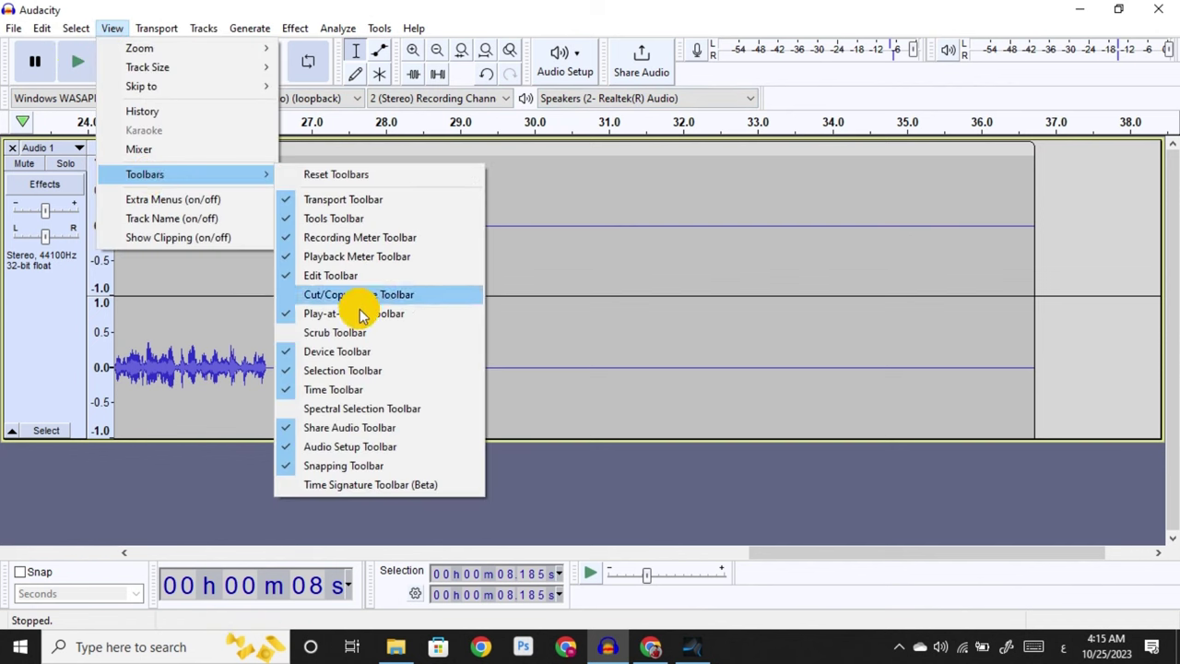
left_click(360, 354)
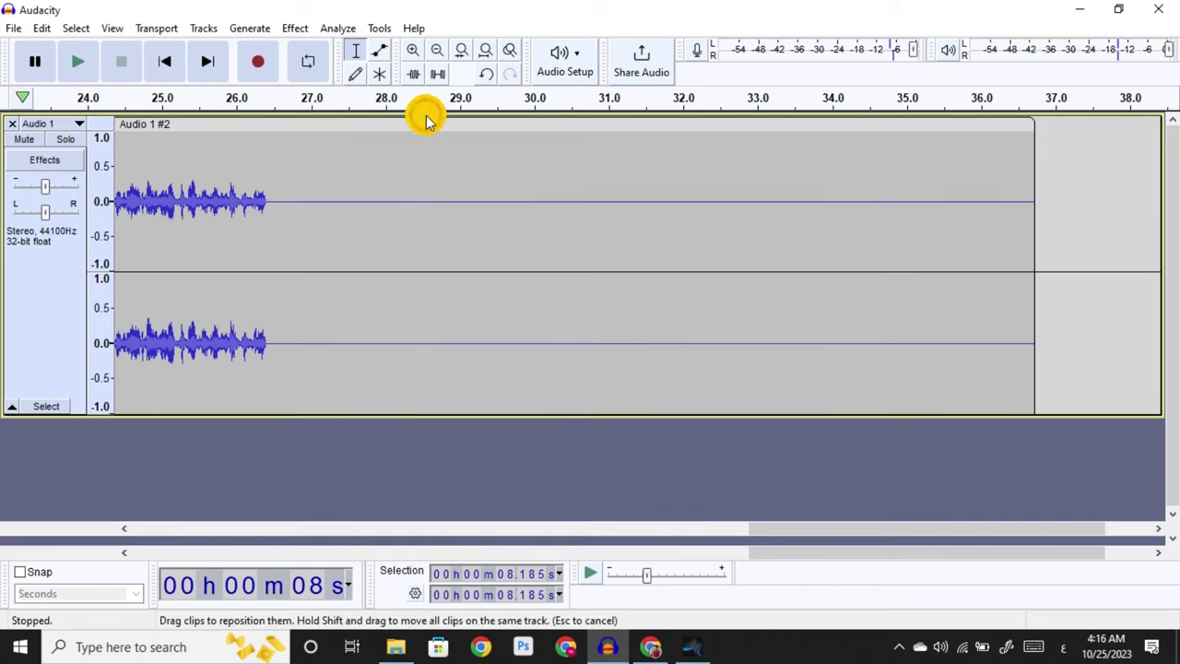
left_click(109, 28)
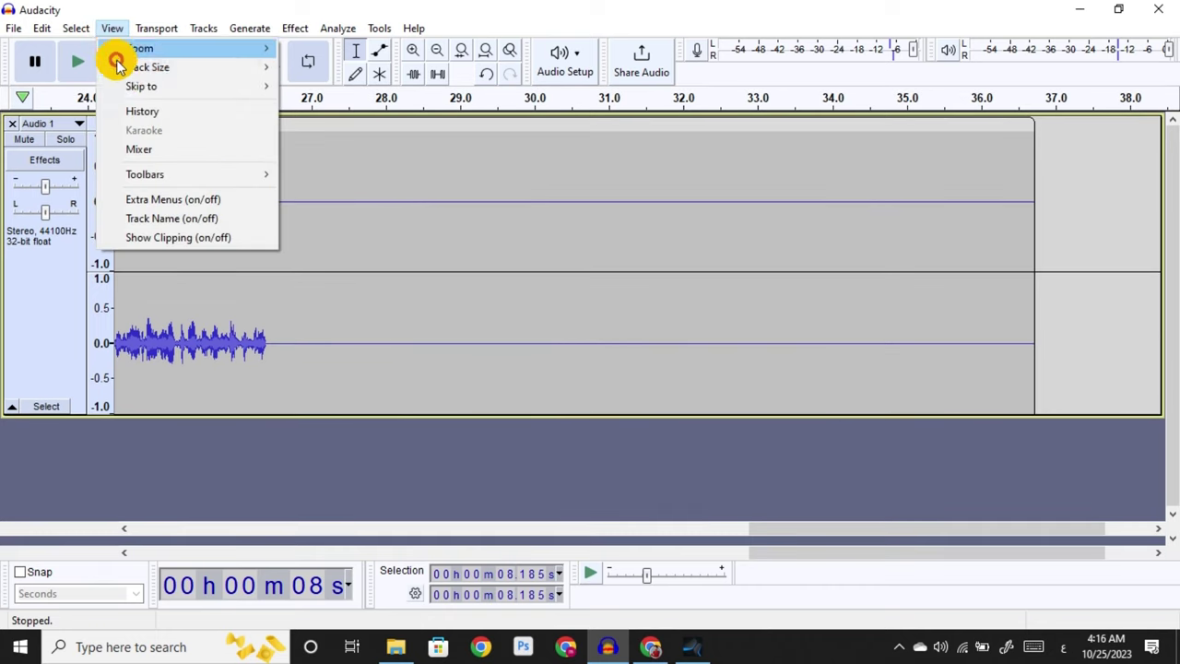
mouse_move(162, 174)
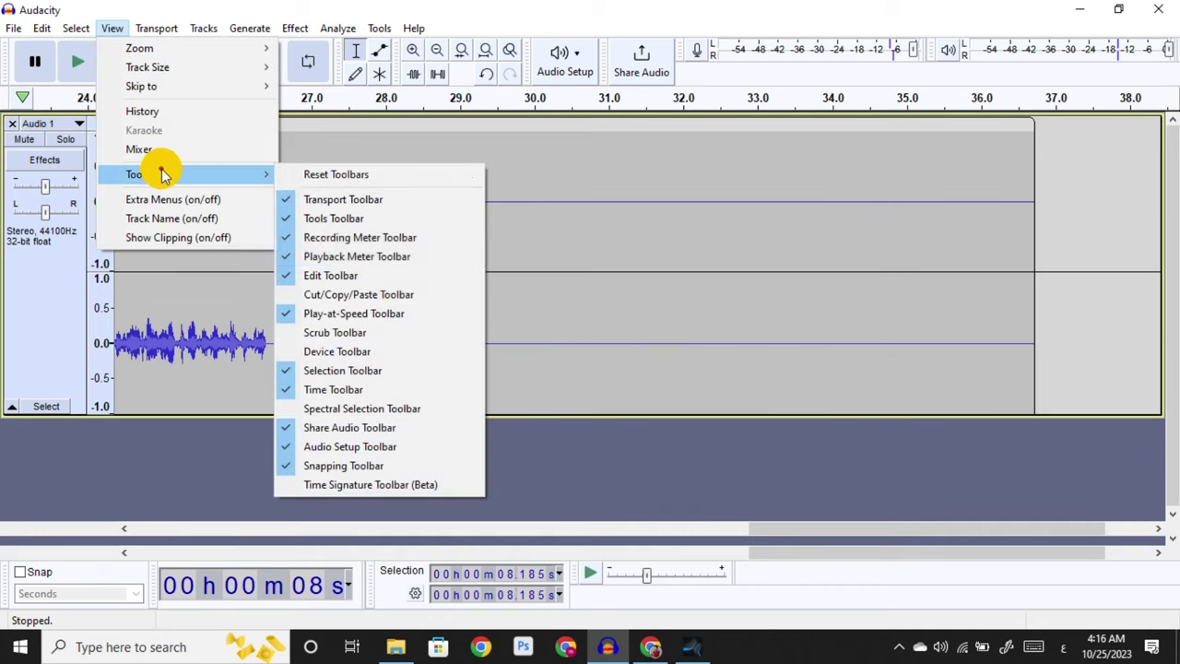
left_click(381, 359)
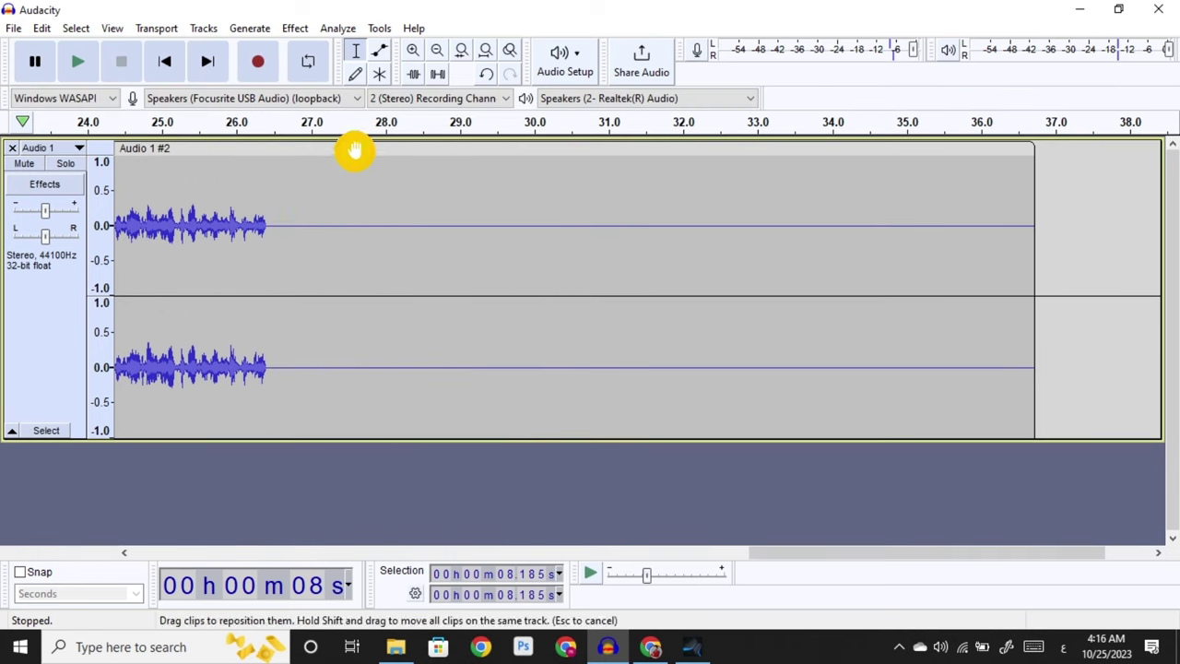
Set the audio host to Windows WASAPI and the recording device to Speakers (Focusrite USB Audio) (loopback).
left_click(58, 99)
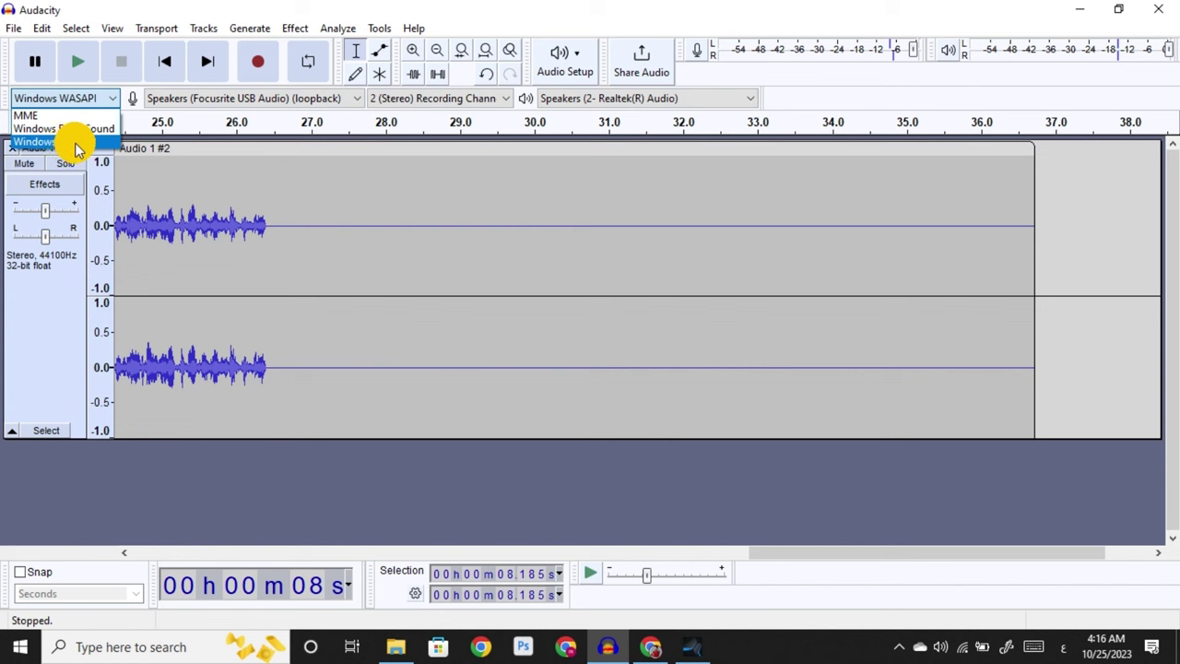
left_click(76, 144)
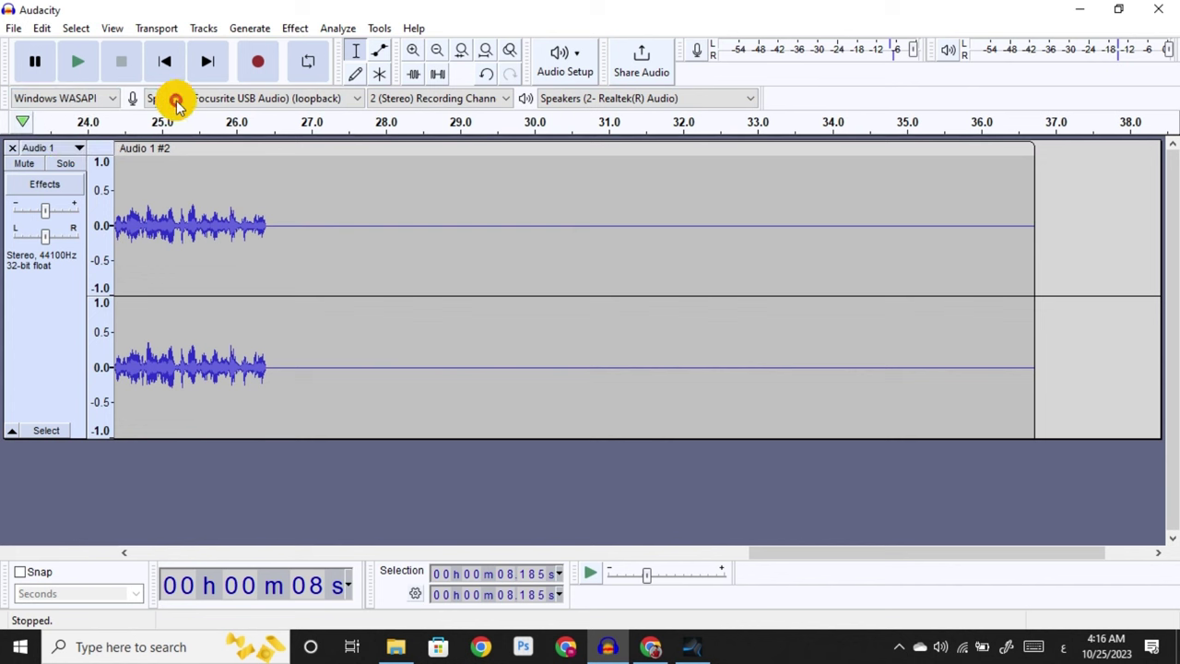
left_click(197, 98)
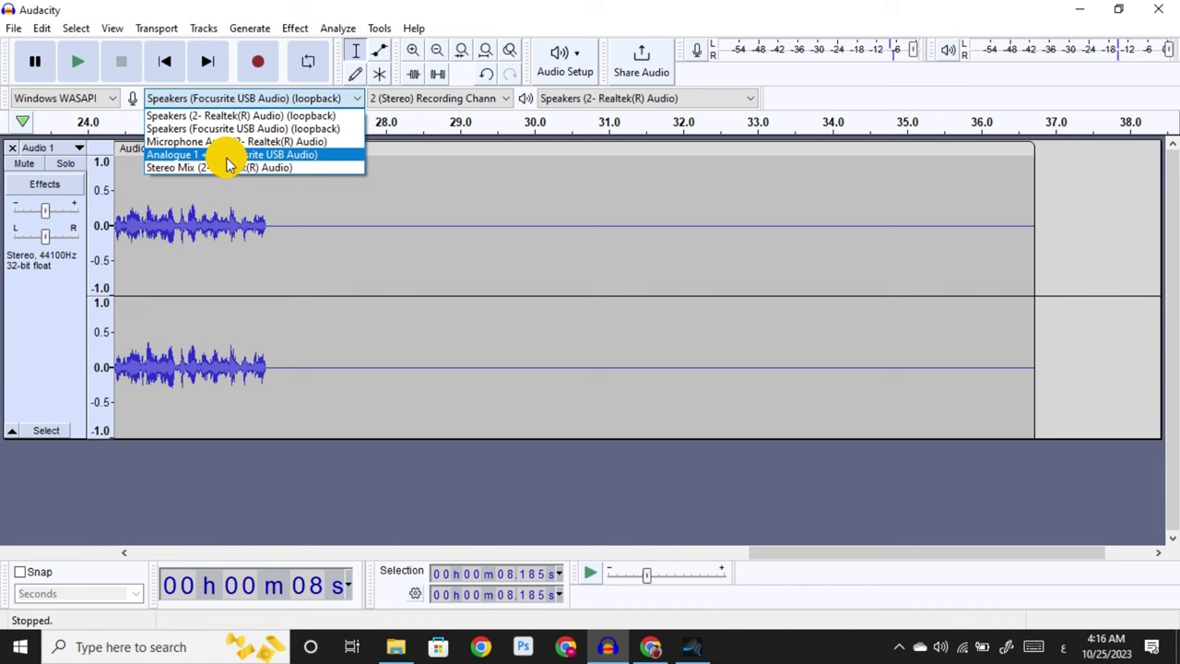
left_click(694, 650)
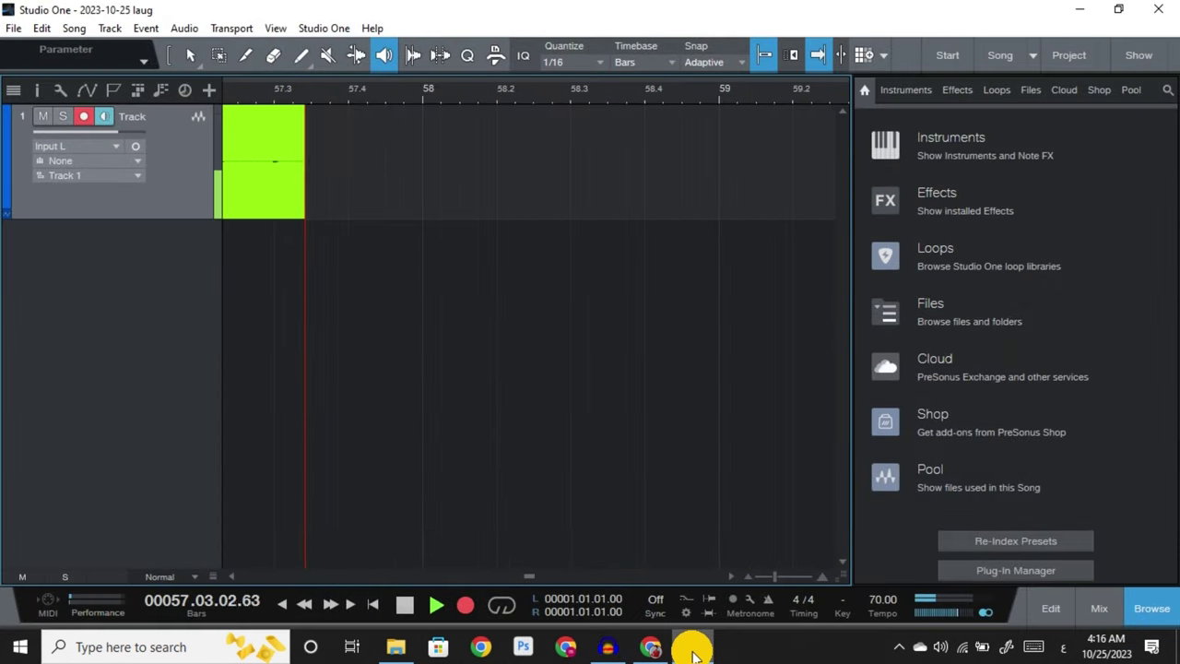
left_click(693, 650)
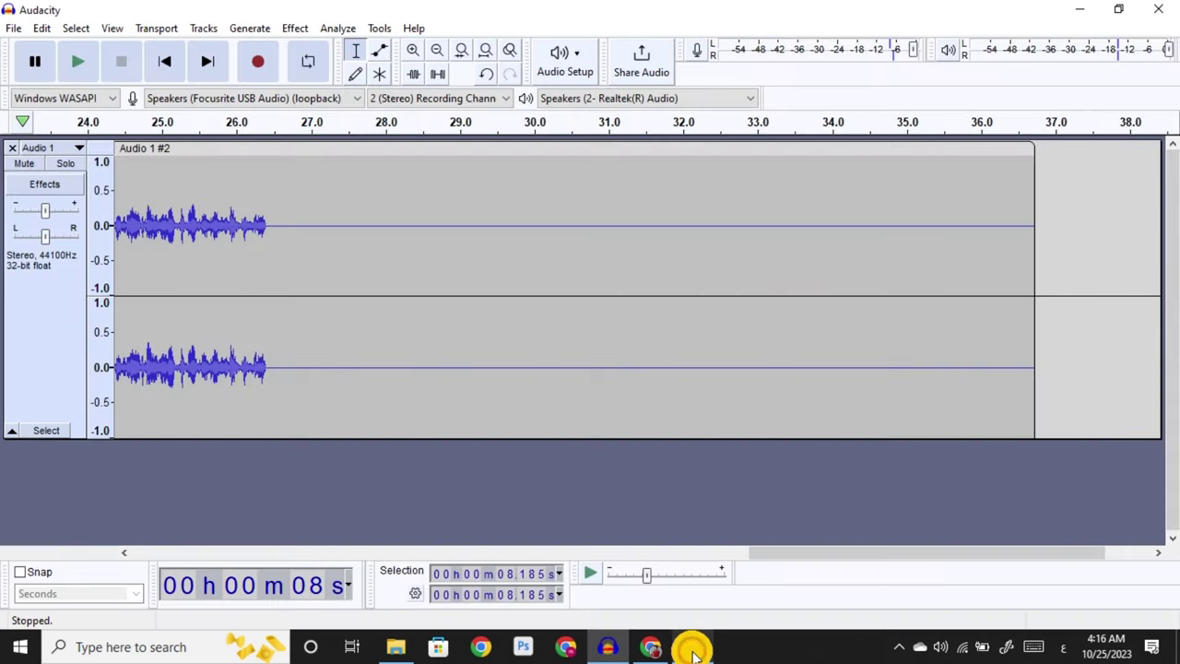
left_click(254, 101)
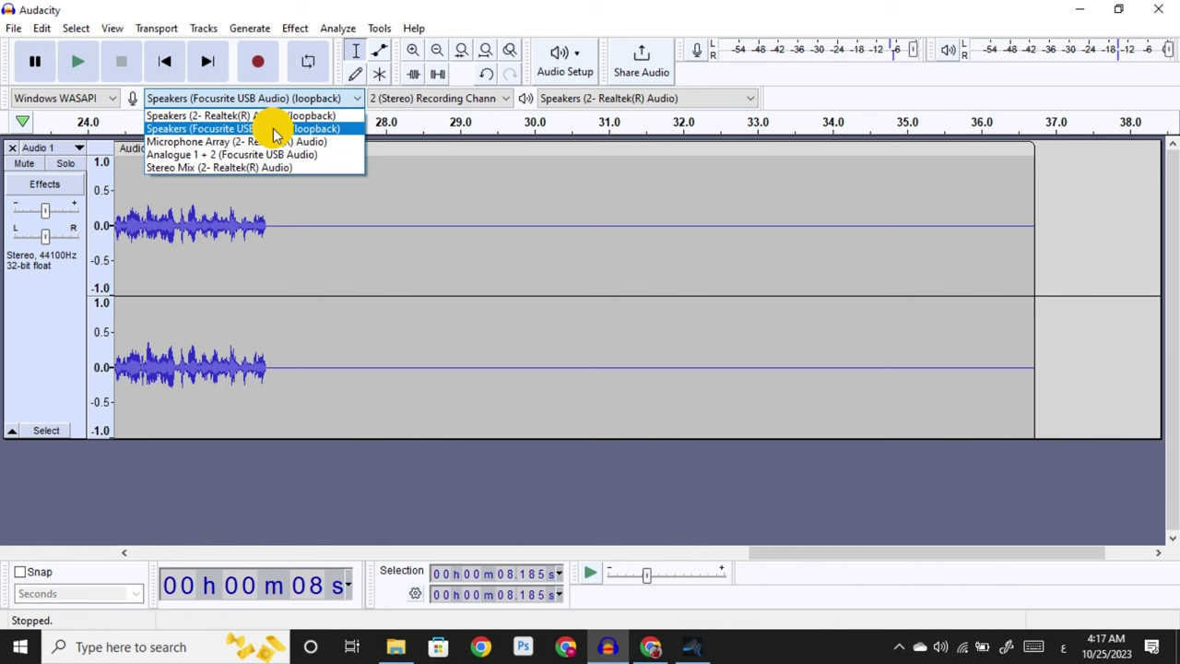
left_click(273, 130)
Select Speakers (2- Realtek(R) Audio) as the playback device.
left_click(573, 97)
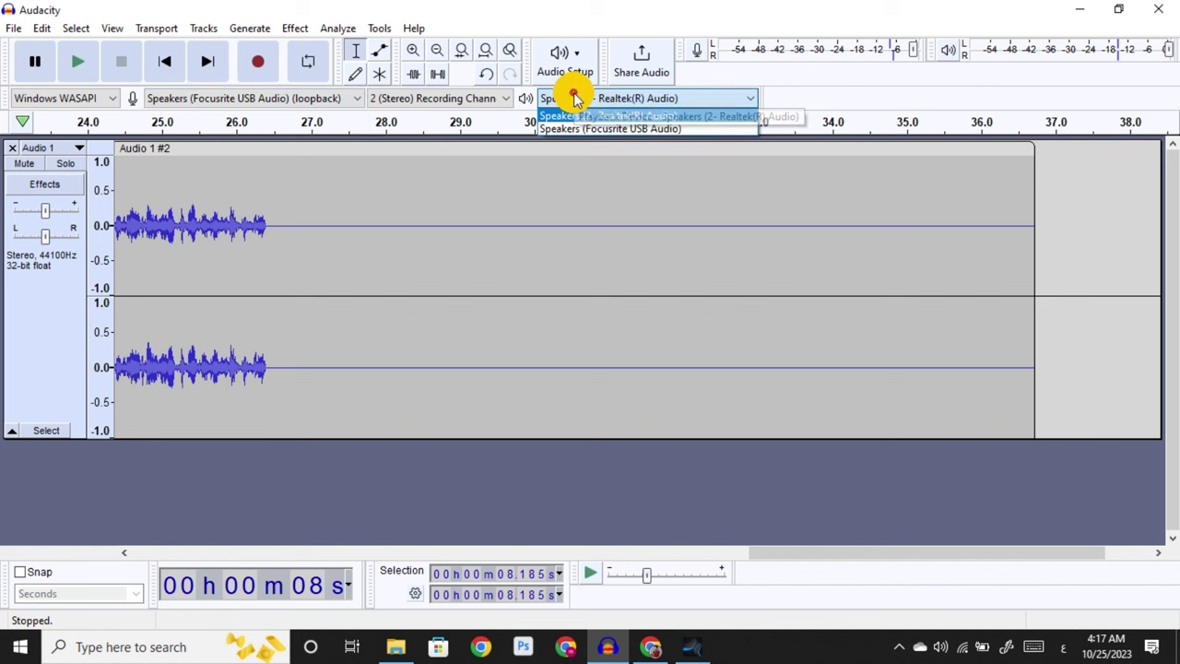
left_click(643, 120)
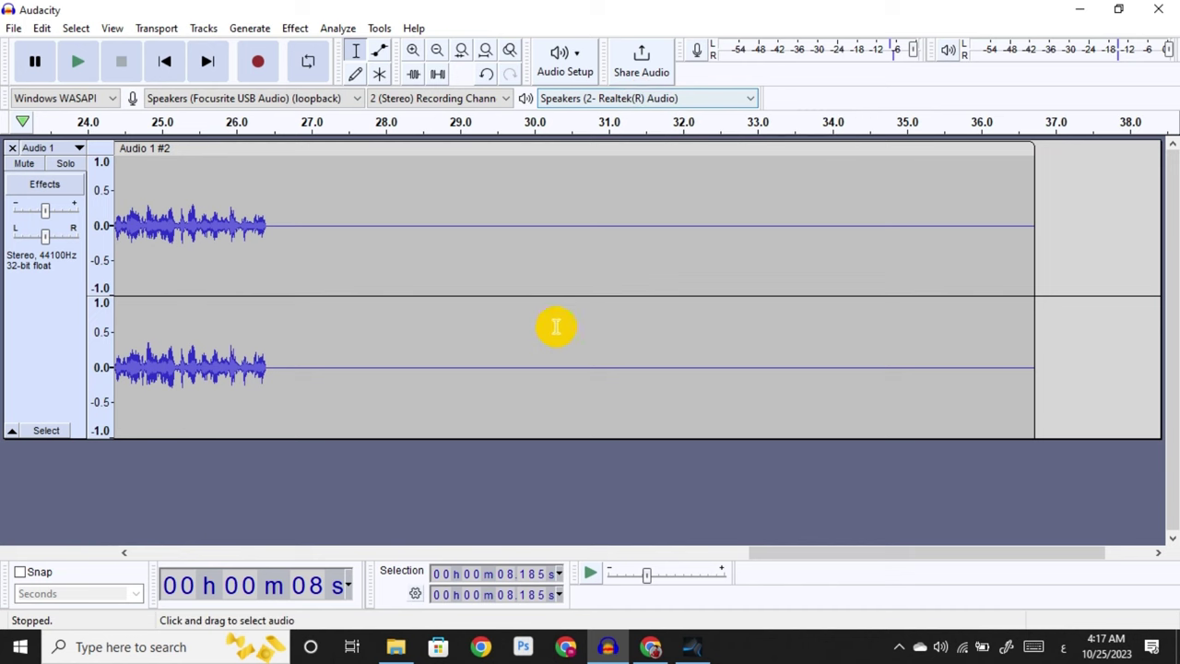
Switch to the YouTube clip in the browser and rewind it to the very beginning.
left_click(651, 648)
left_click_drag(572, 475, 502, 478)
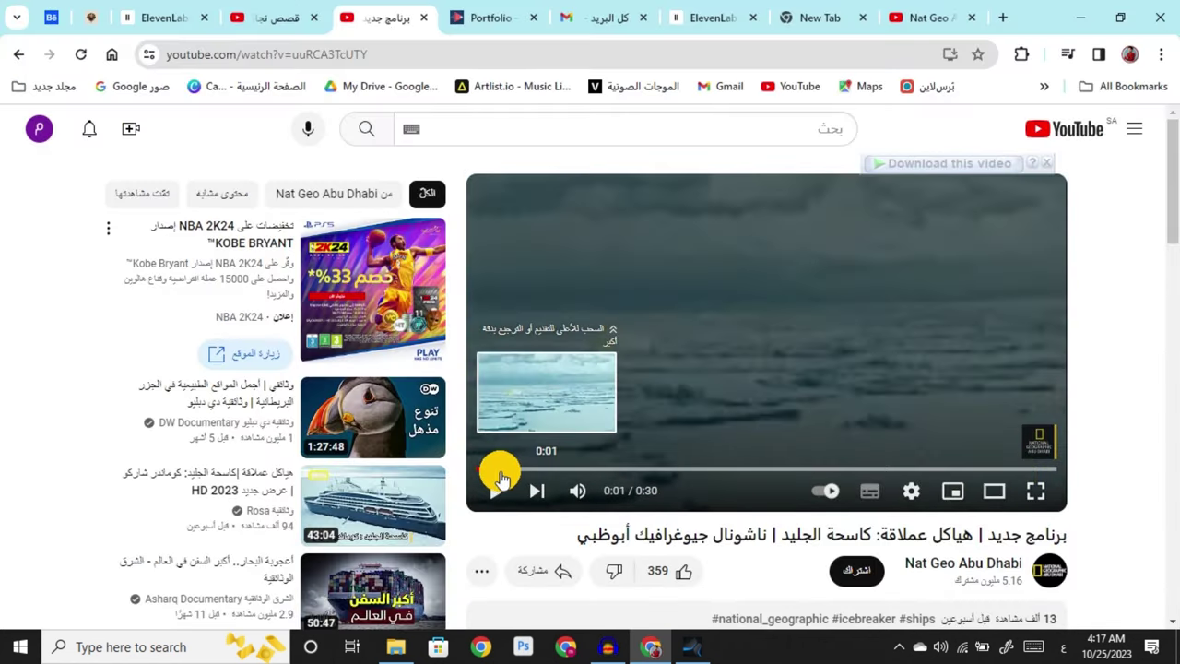
left_click(493, 486)
Return to Audacity, delete all existing audio from the track and move to the start of the timeline.
left_click(606, 647)
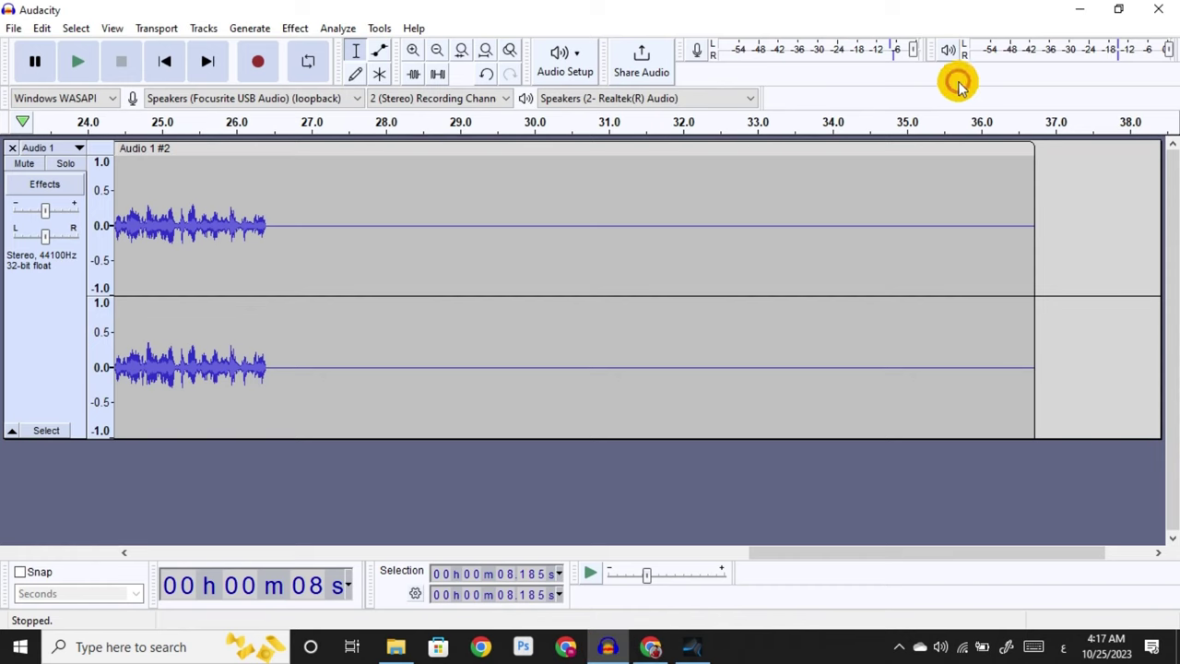
left_click(738, 195)
key("ctrl+a")
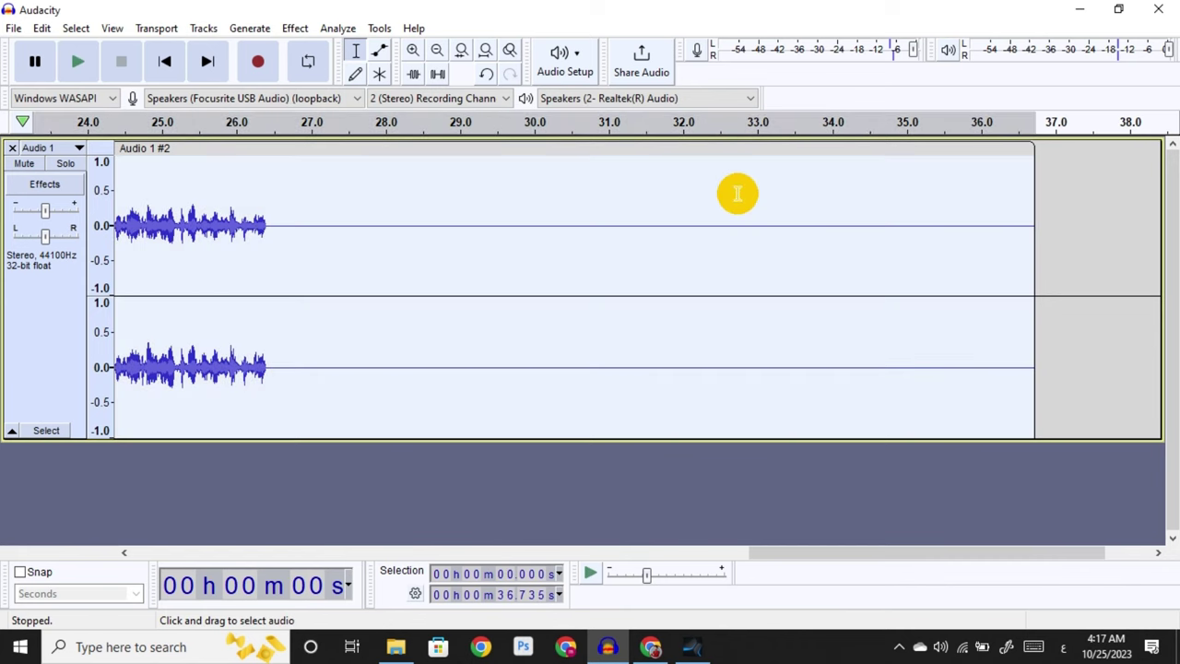
key("Delete")
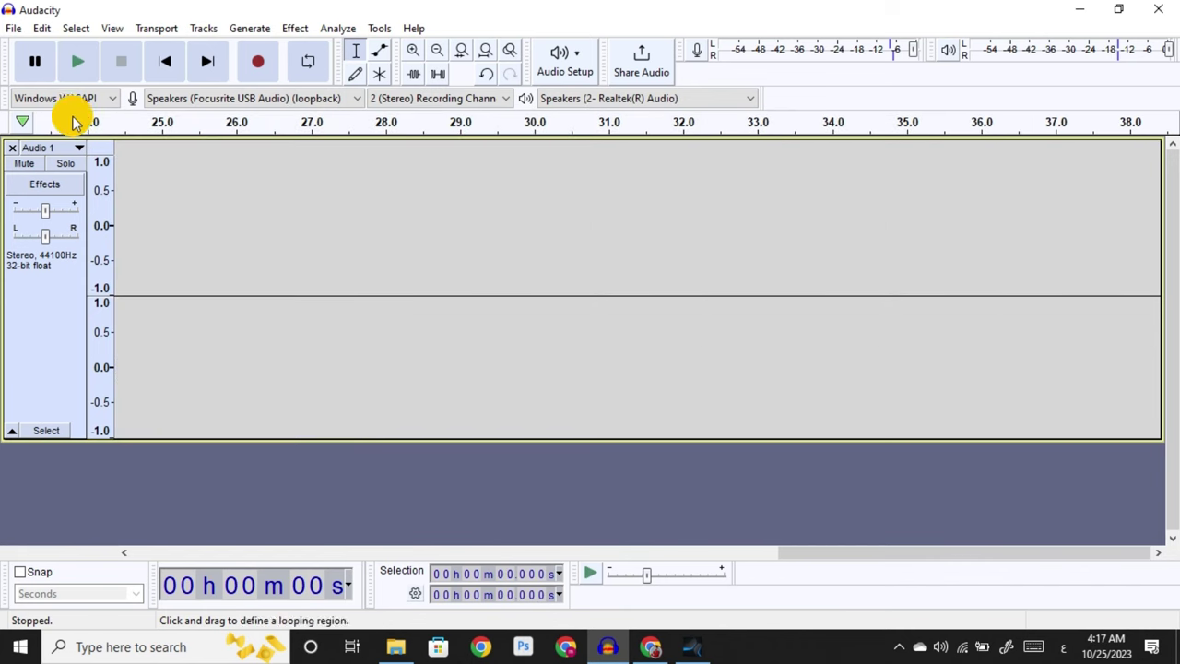
left_click(164, 61)
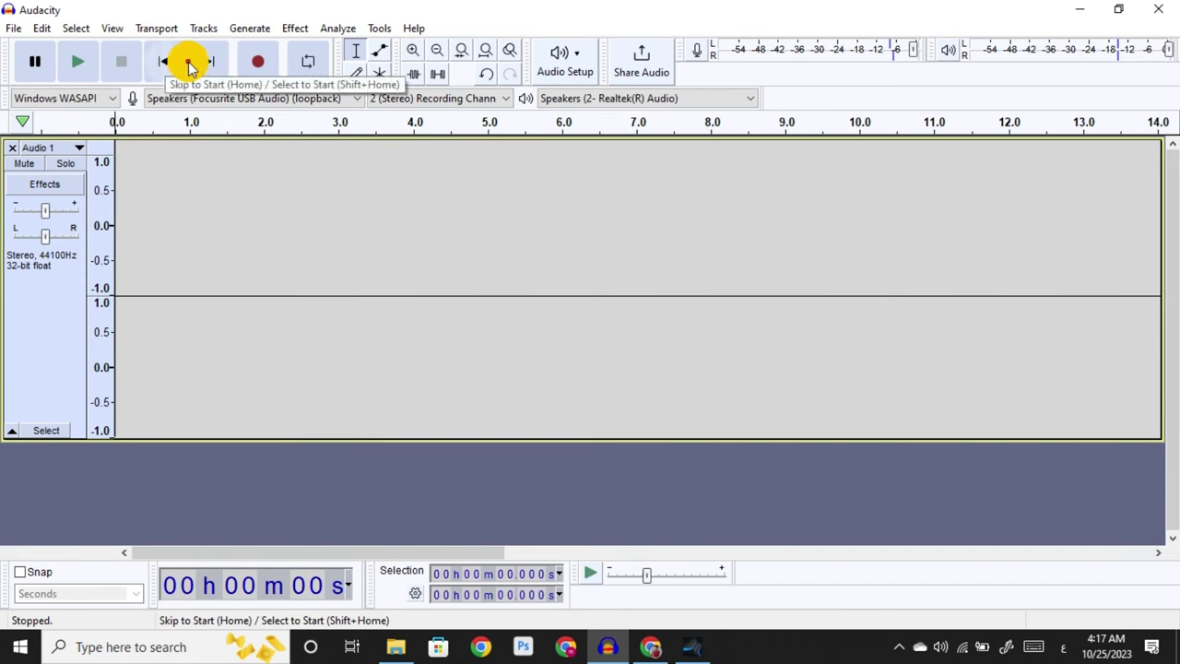
Start recording, play the YouTube clip in the browser and return to Audacity while it records.
left_click(253, 74)
left_click(651, 647)
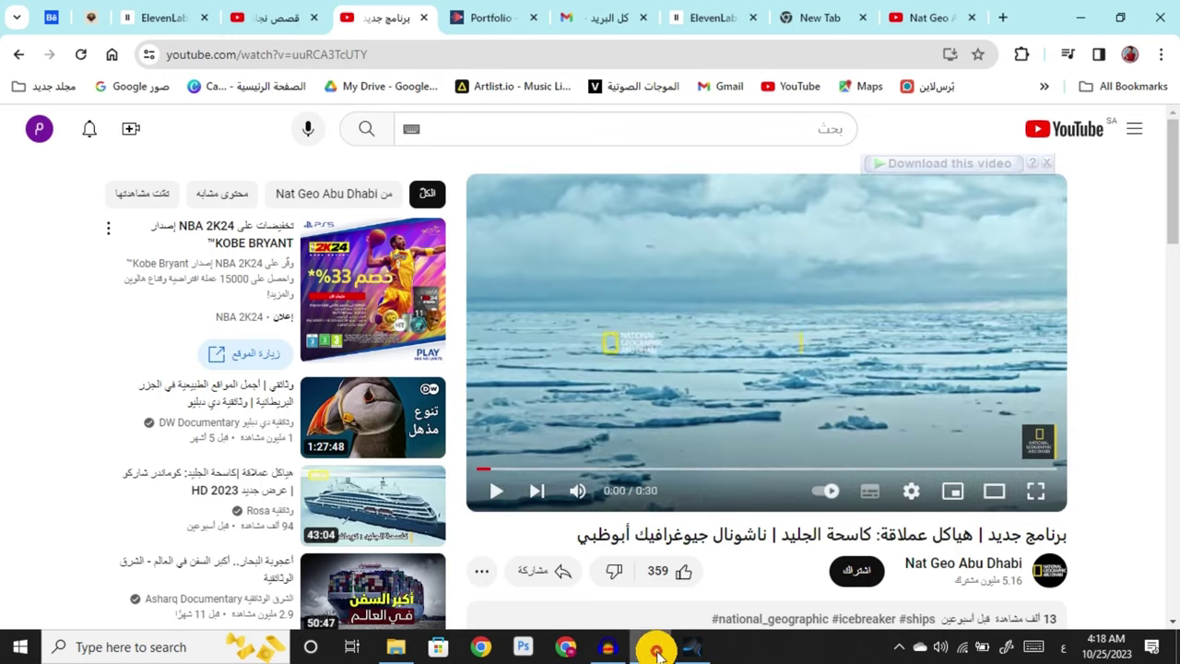
left_click(495, 491)
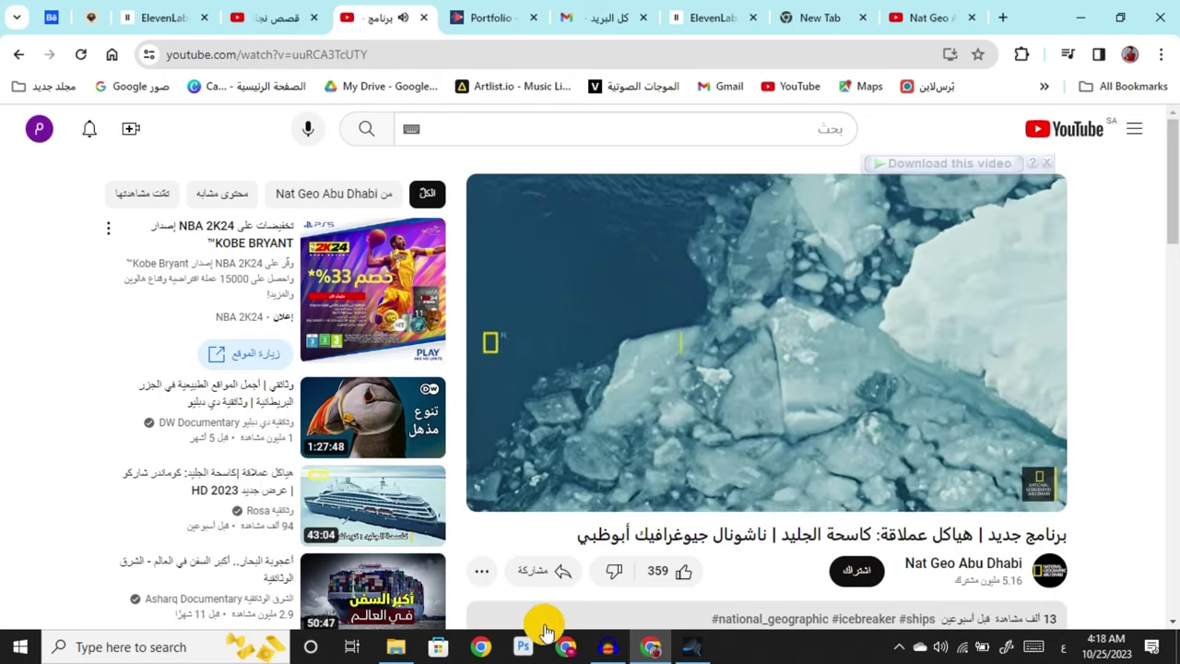
left_click(602, 651)
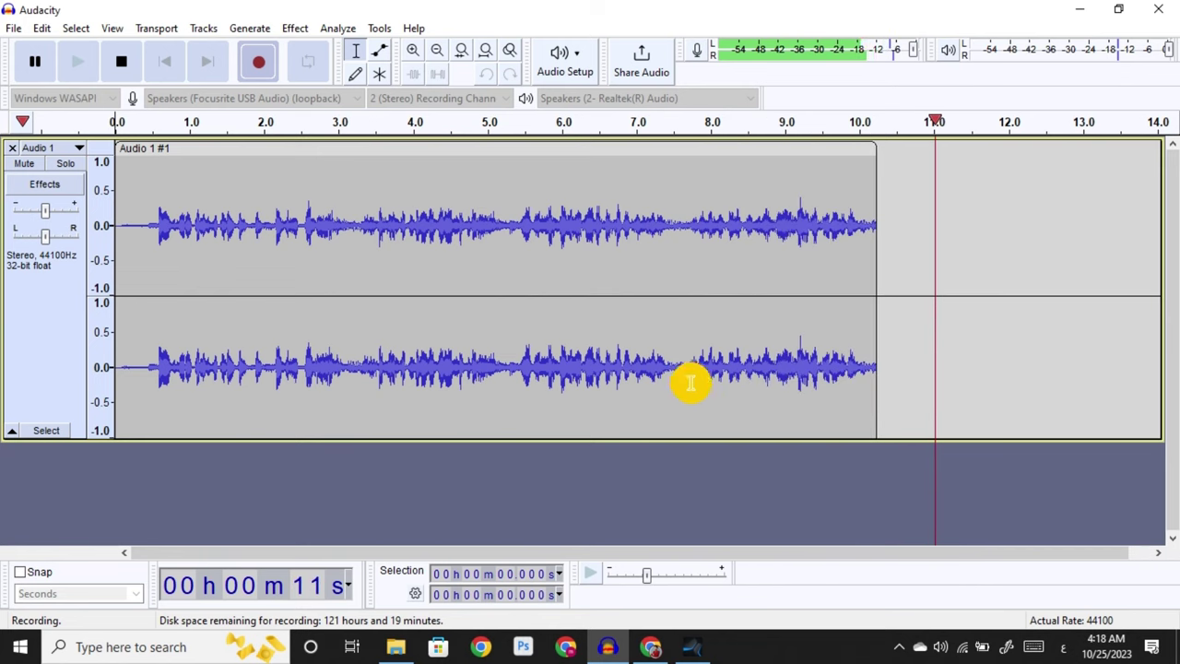
Pause the YouTube clip at 0:25 and stop the Audacity recording.
left_click(652, 649)
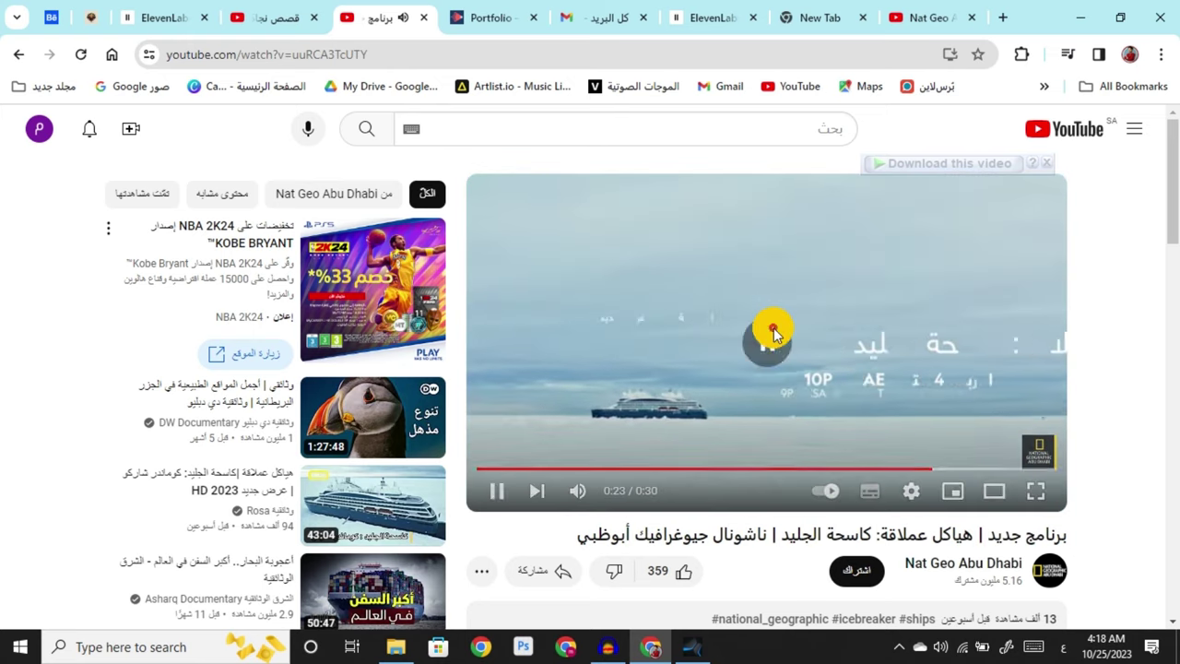
left_click(754, 343)
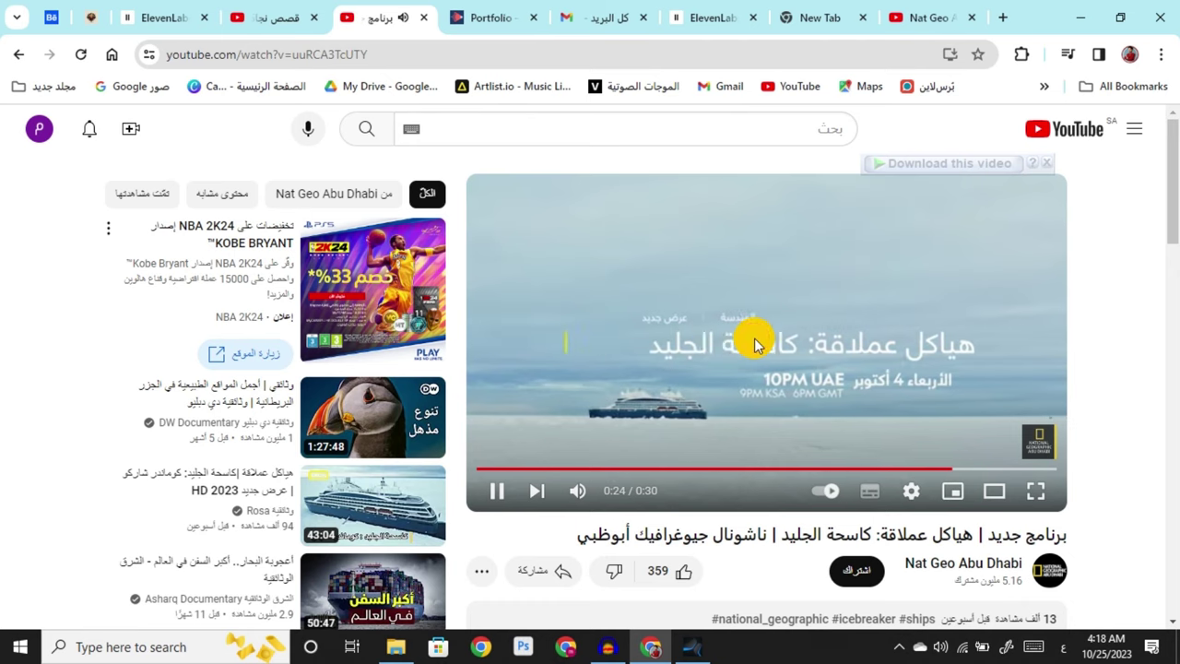
left_click(754, 343)
left_click(614, 645)
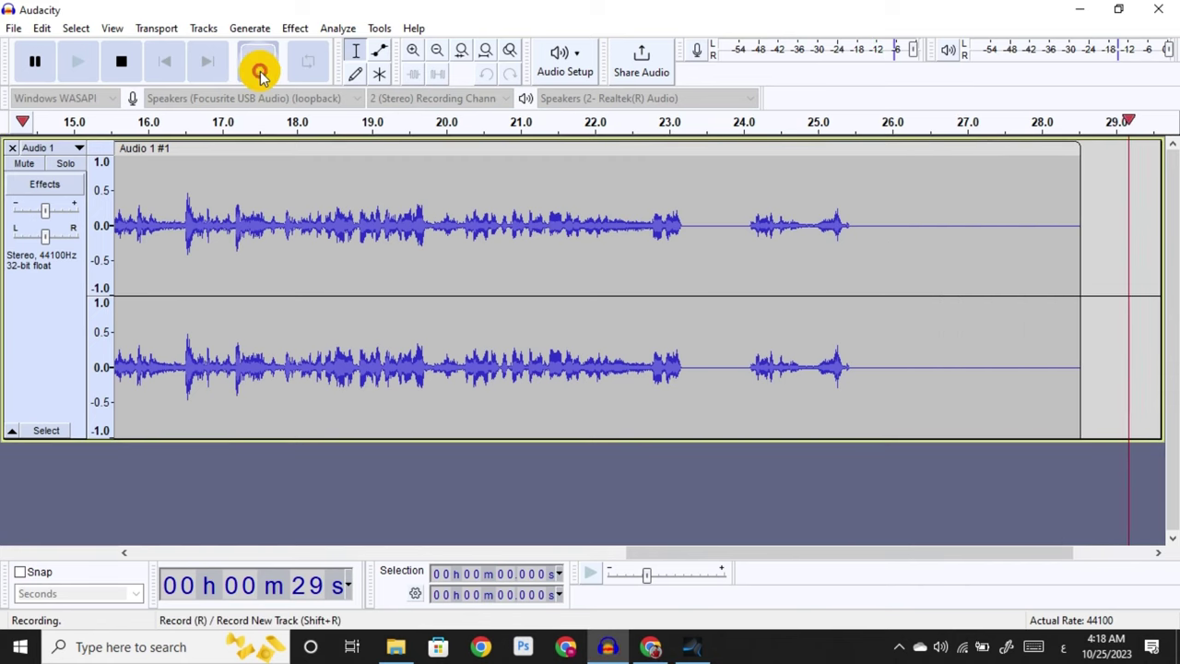
left_click(123, 61)
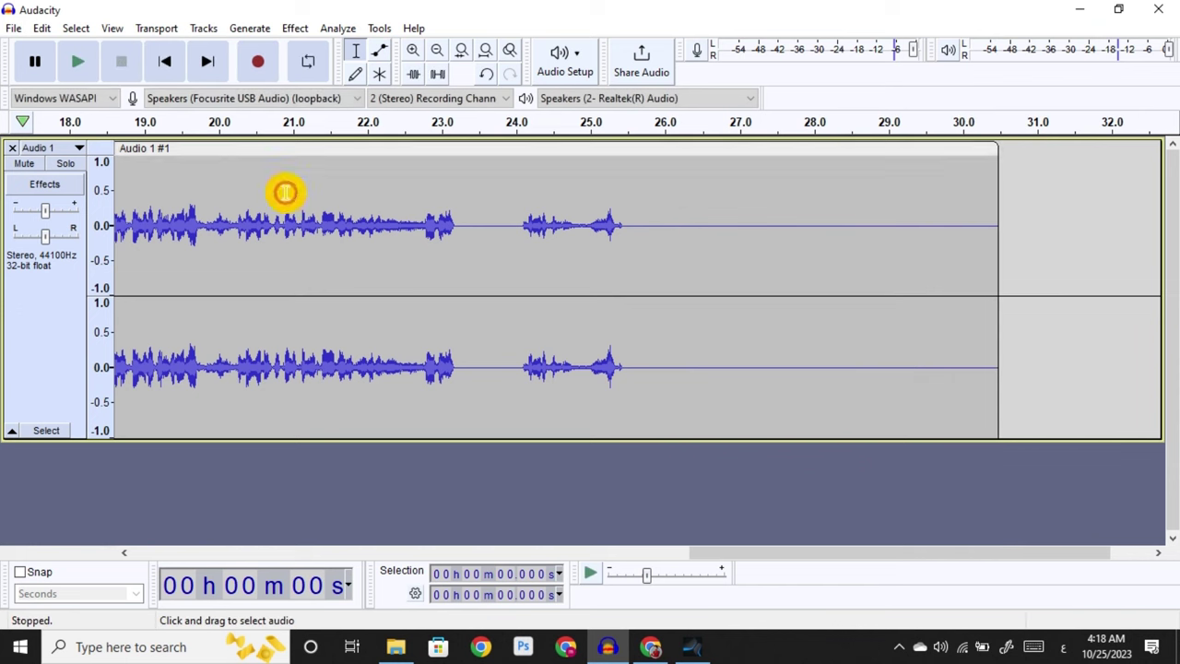
Trim the silent end of the recorded clip back to about 26 seconds.
left_click_drag(996, 157, 673, 177)
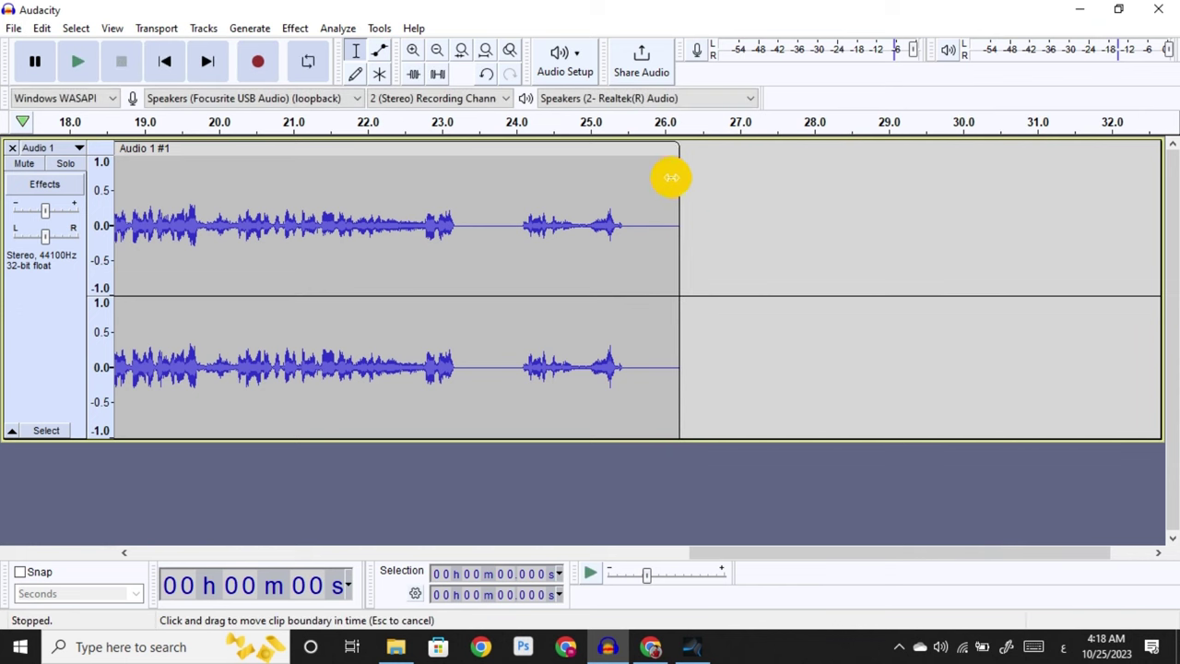
right_click(583, 189)
Export the recording as an MP3 named ابو ظبي to the voic folder on the Desktop, leaving the metadata tags empty.
left_click(15, 28)
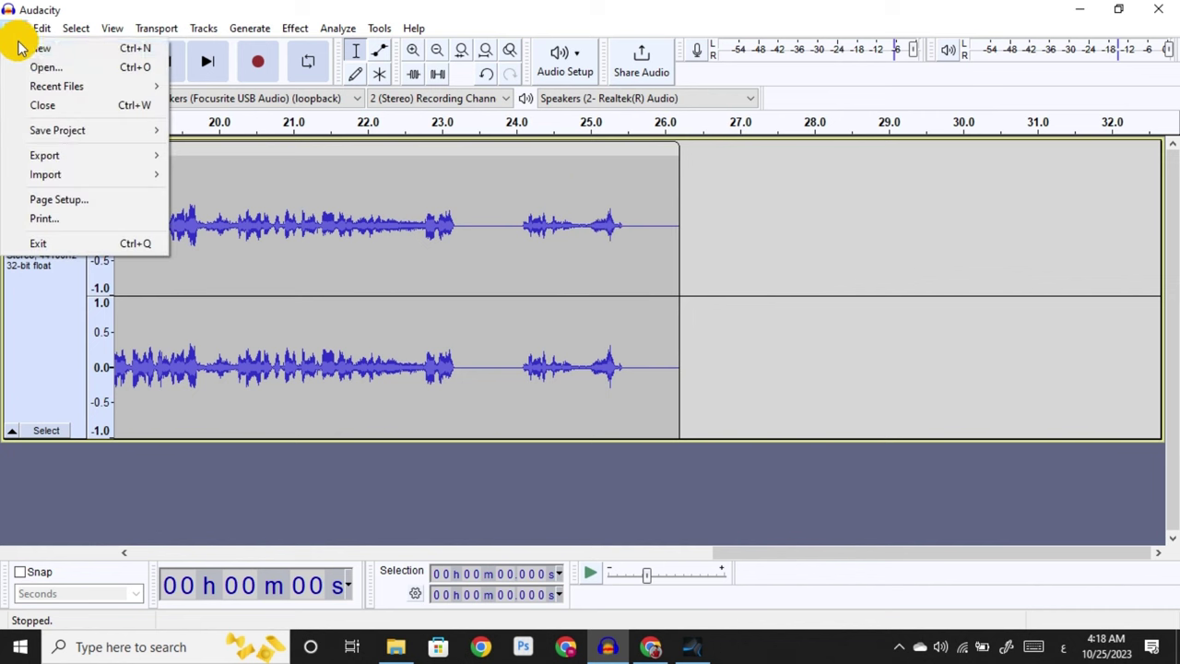
mouse_move(48, 157)
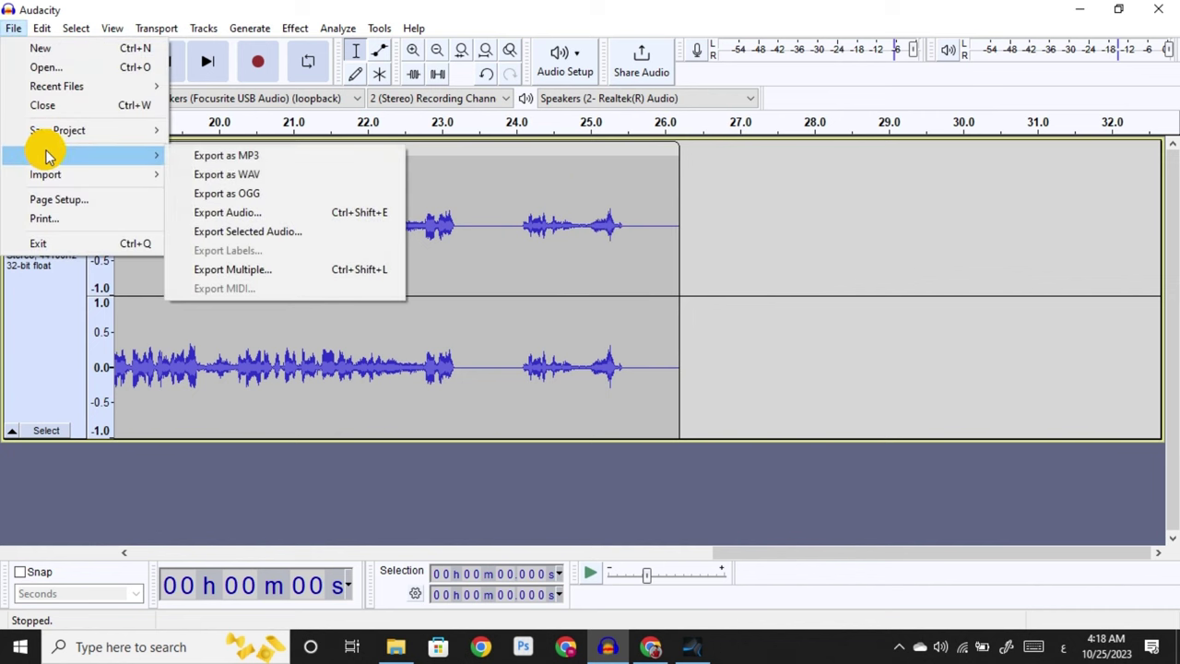
left_click(222, 154)
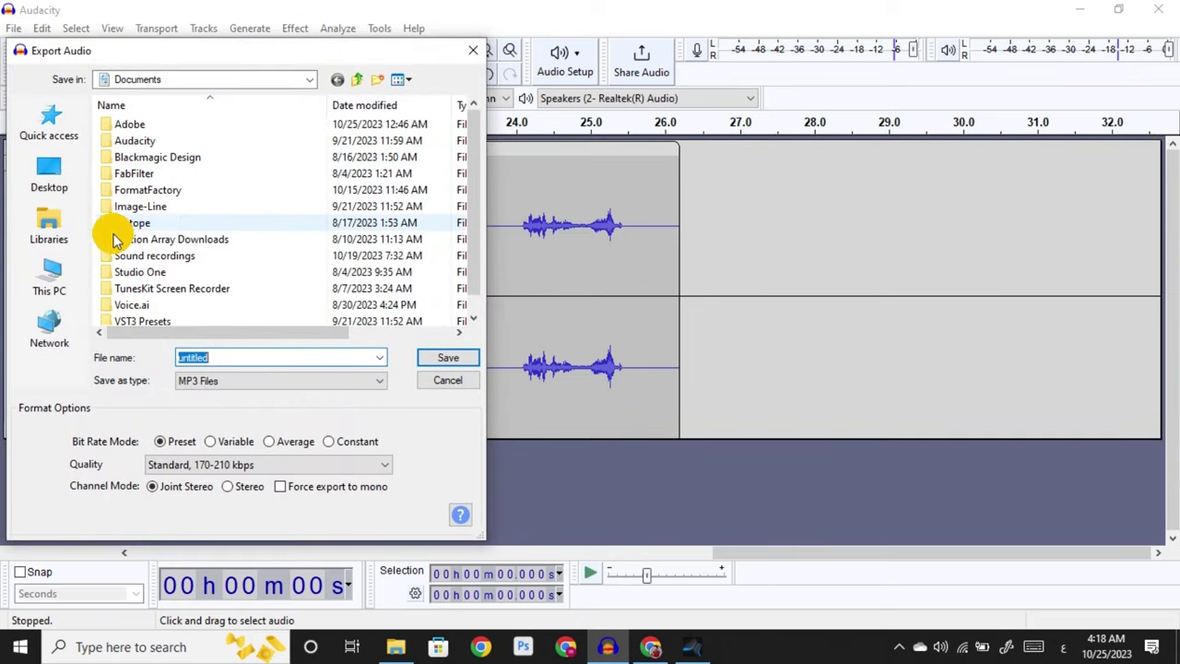
left_click(51, 180)
scroll(258, 212, "down", 8)
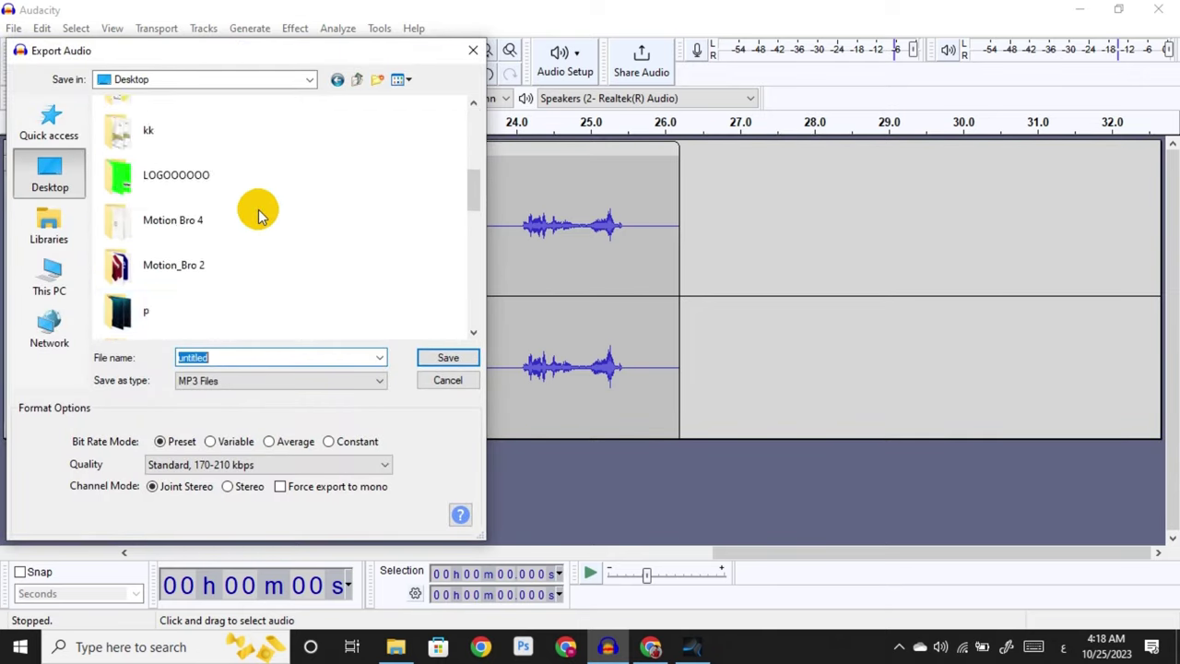
double_click(215, 231)
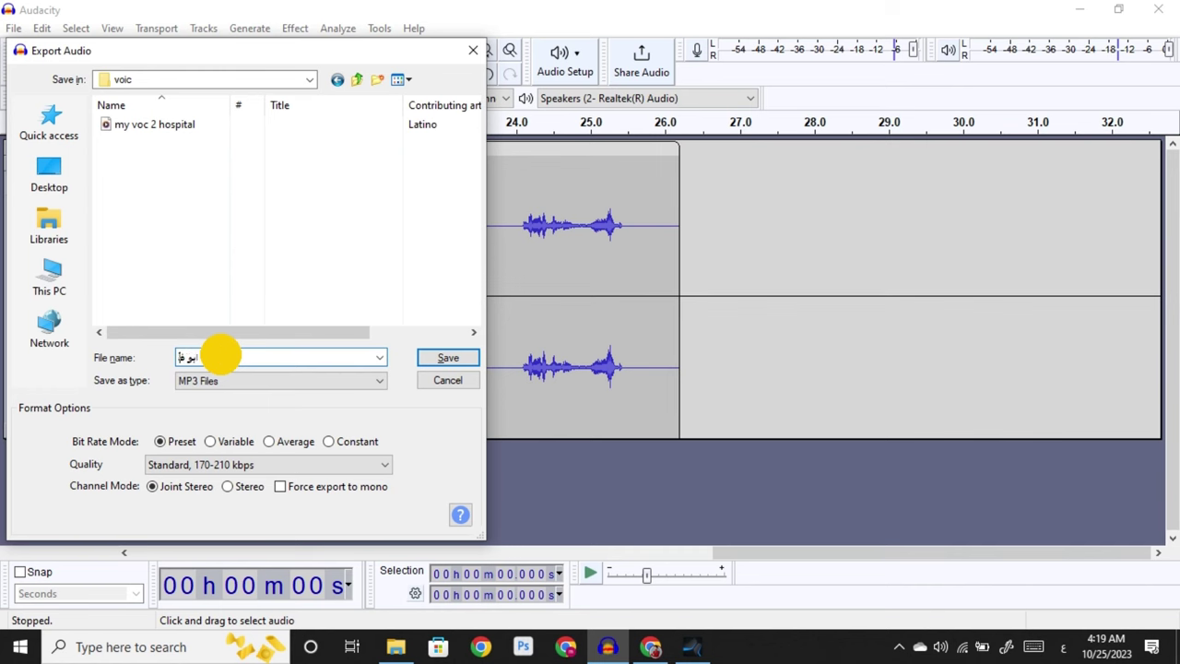
double_click(222, 353)
key("Return")
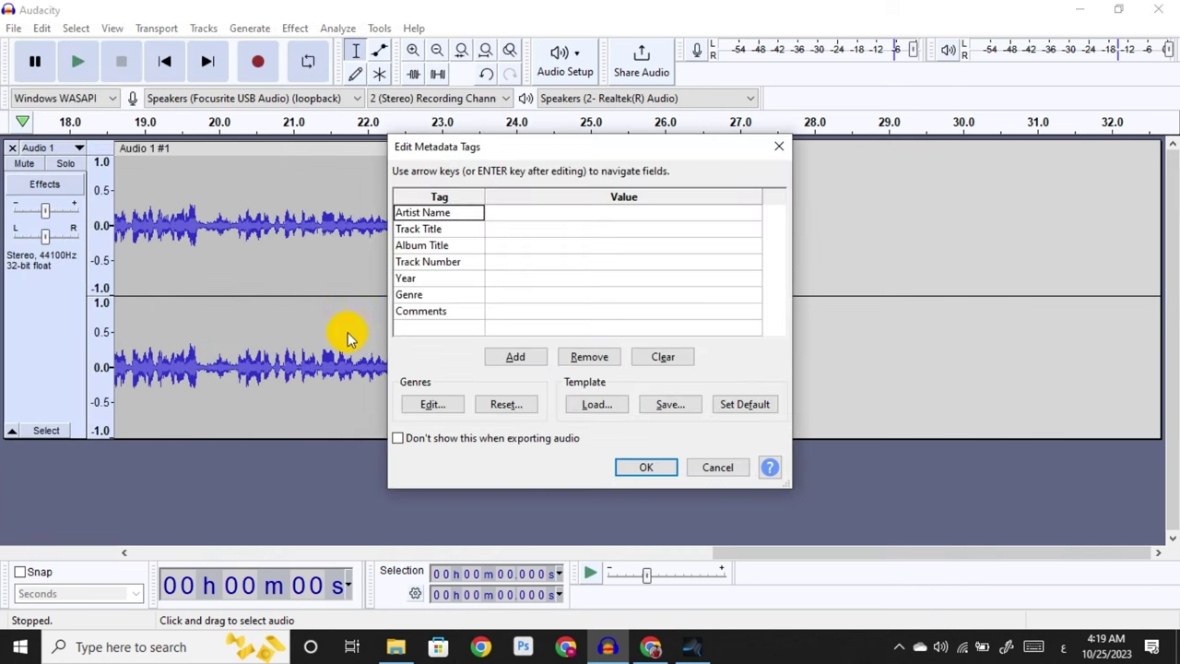
left_click(657, 467)
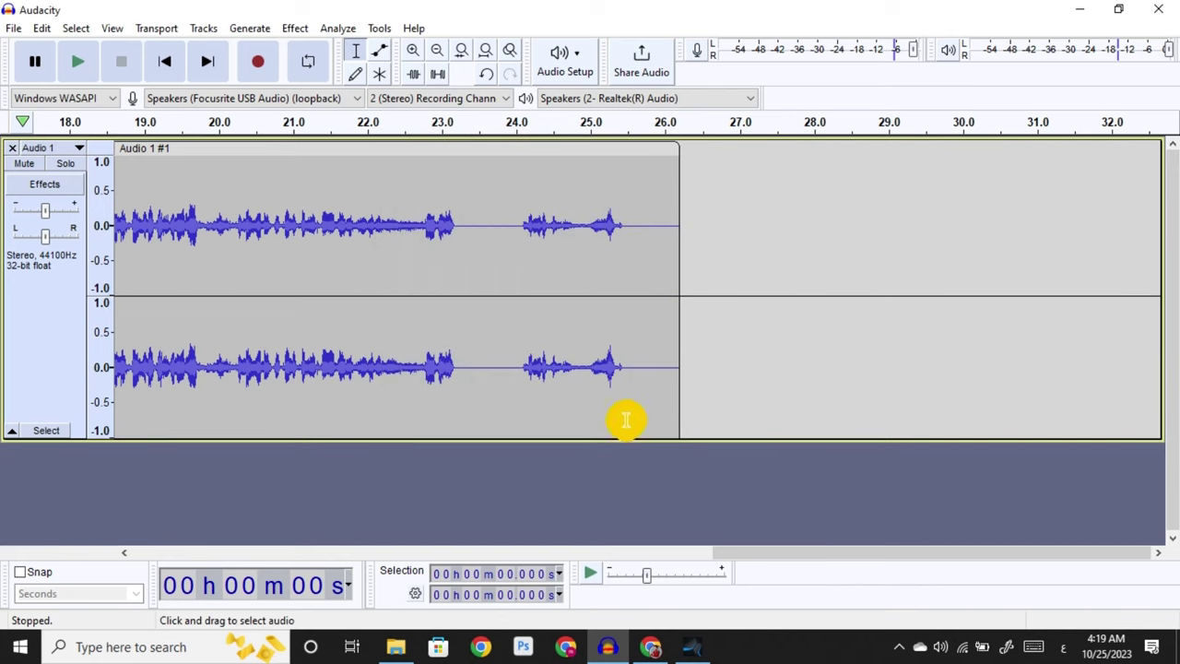
Switch to ElevenLabs VoiceLab in the browser, begin a new instant voice clone and upload the ابو ظبي sample.
left_click(650, 648)
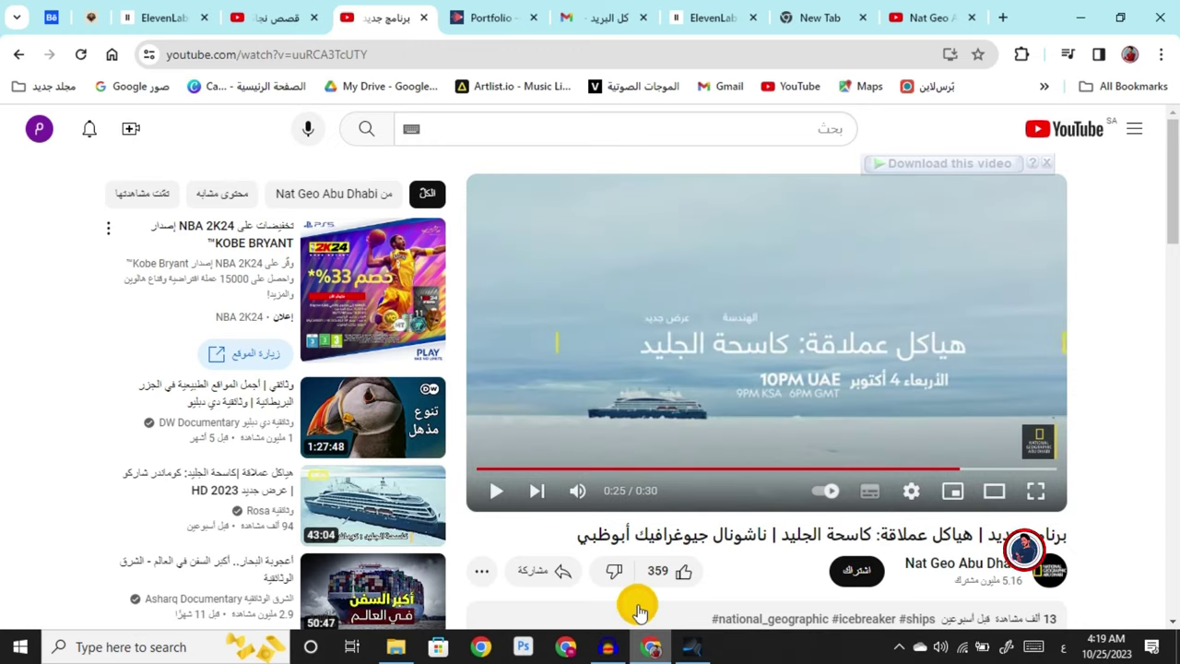
left_click(181, 16)
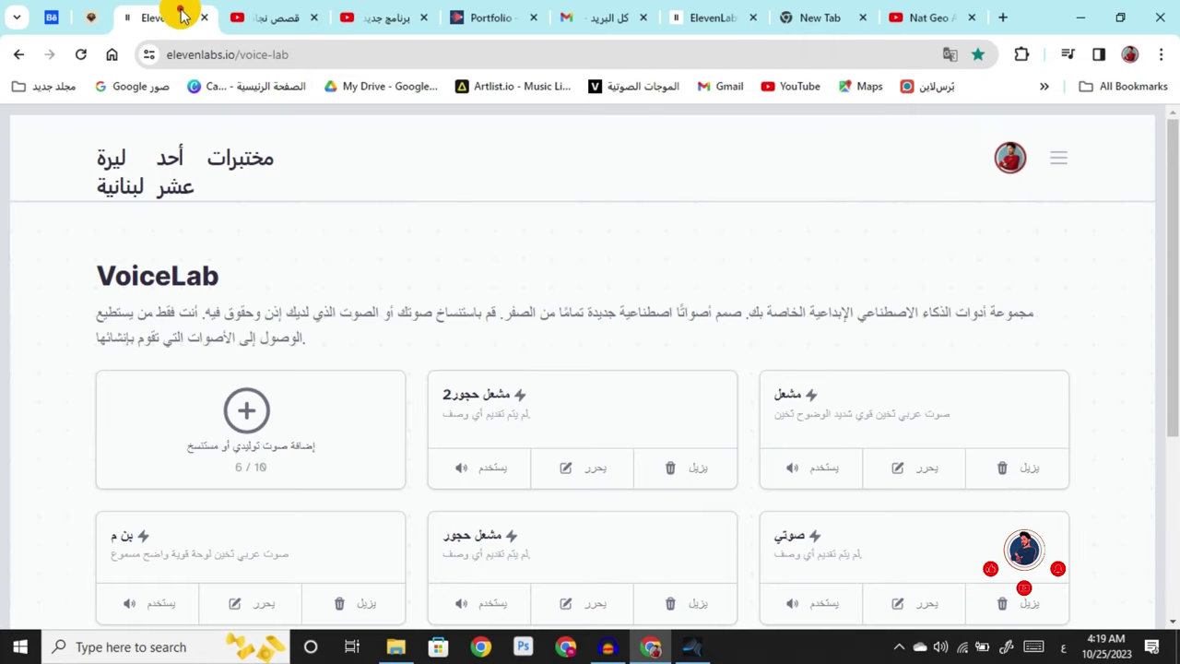
left_click(318, 418)
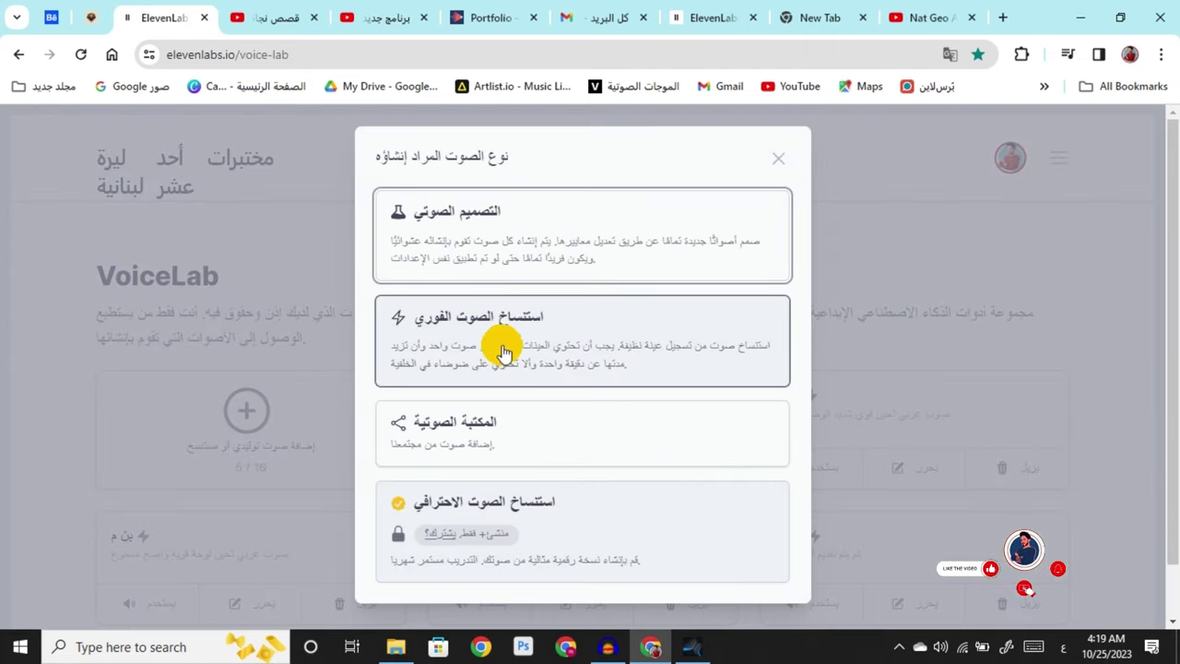
left_click(523, 367)
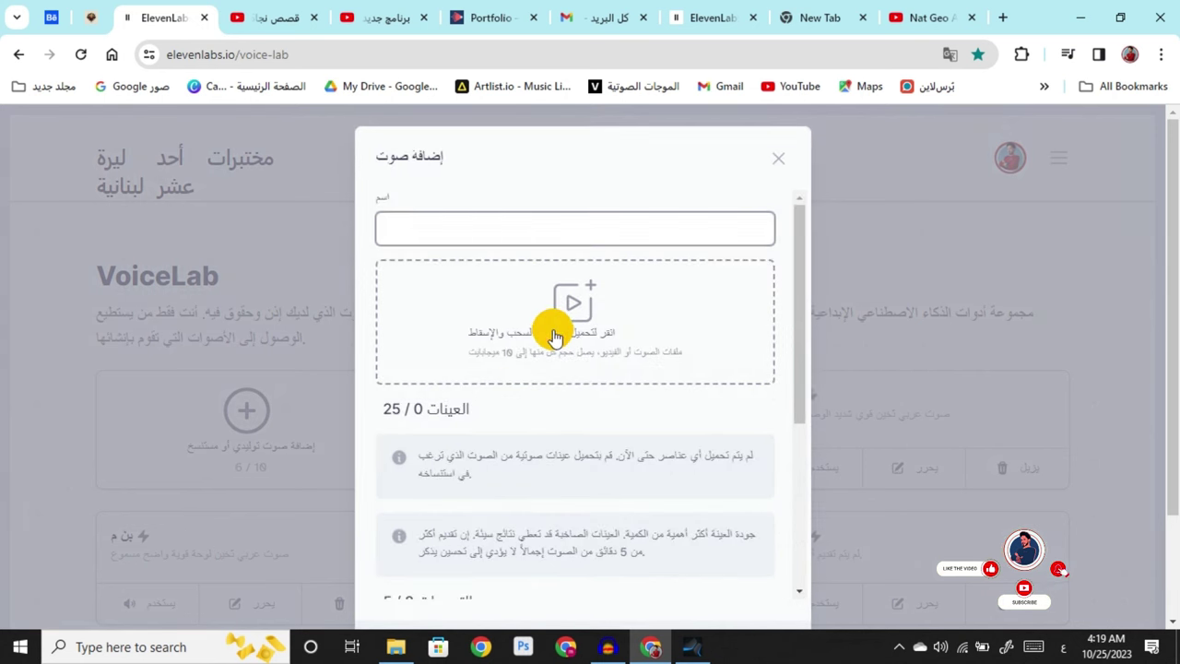
left_click(555, 334)
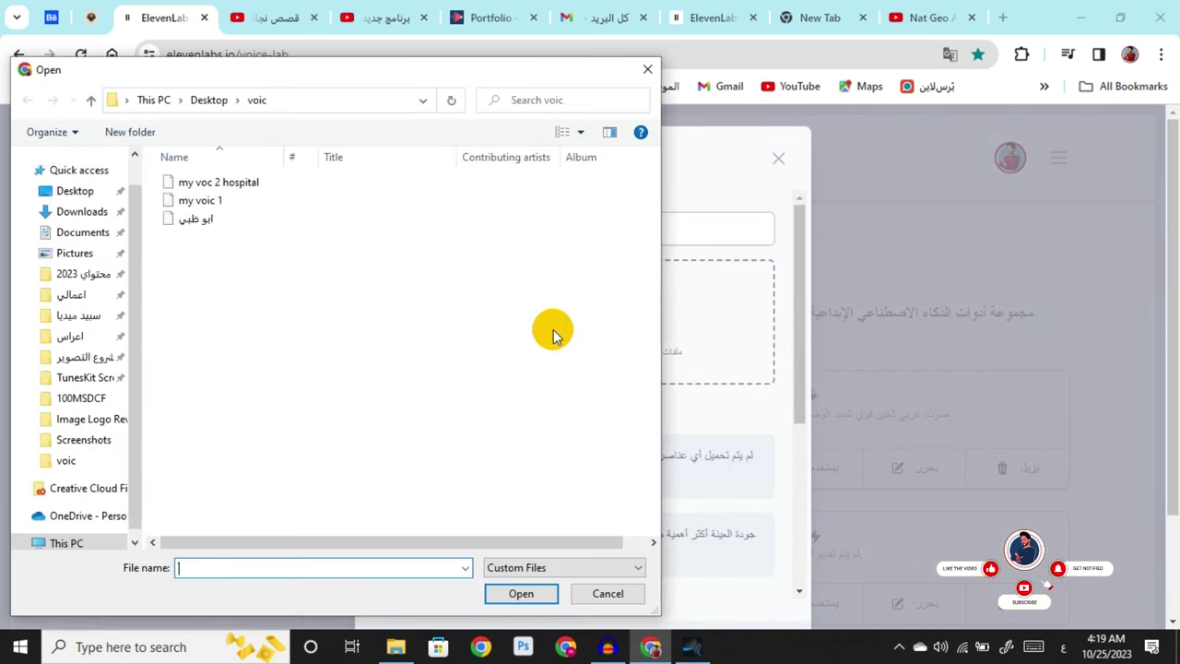
double_click(261, 223)
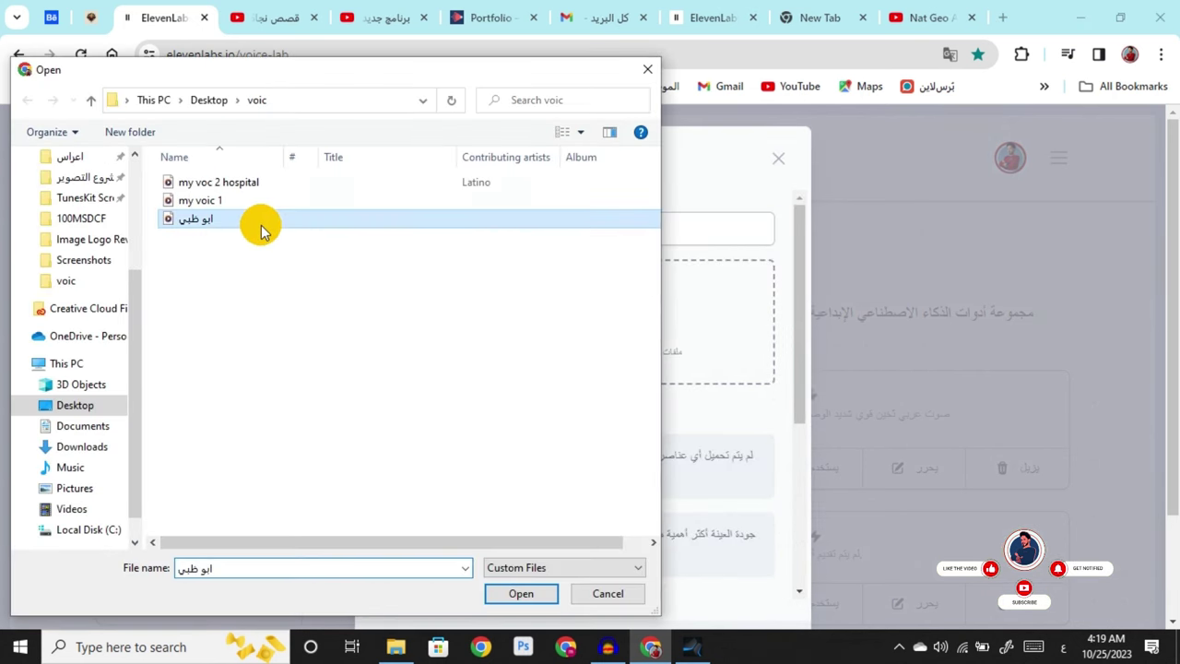
Name the voice ناشوال جرافيك, accept the rights and terms statement, and add the voice.
left_click(533, 237)
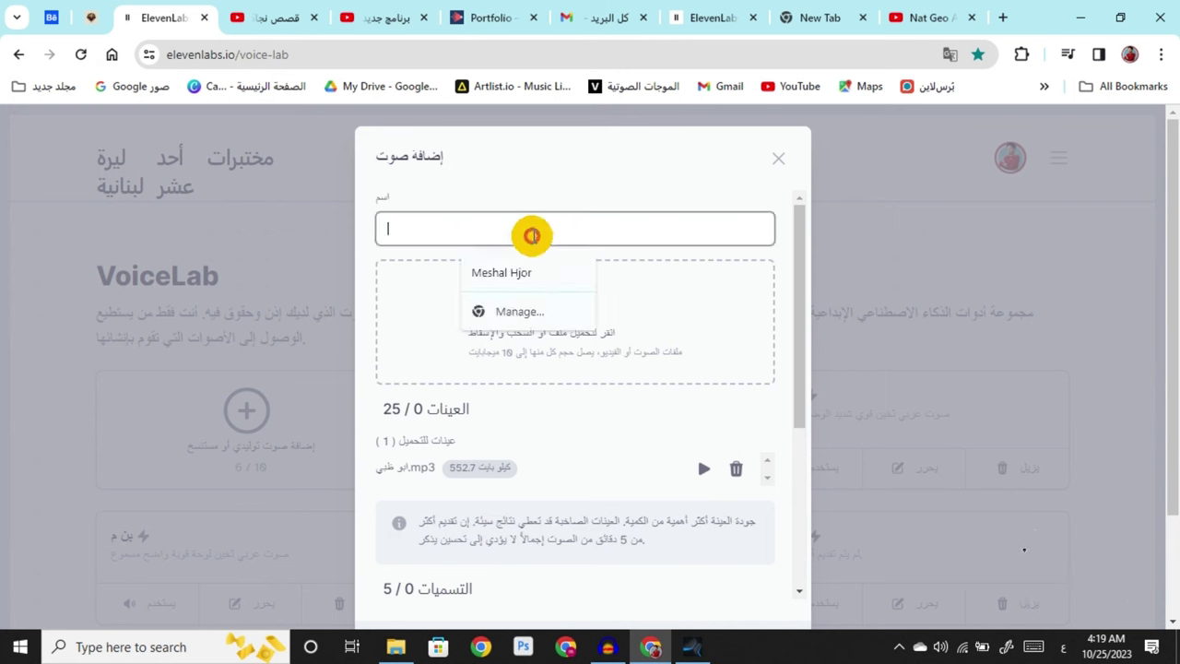
type("ل جرافيك")
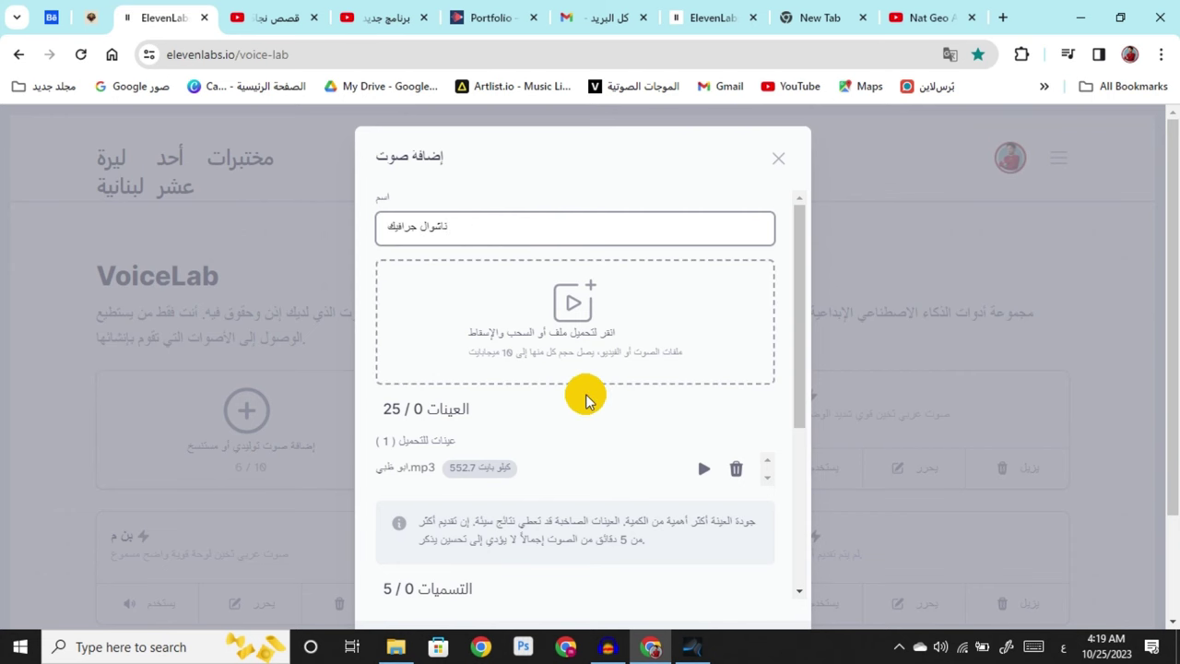
scroll(585, 395, "down", 5)
left_click(388, 409)
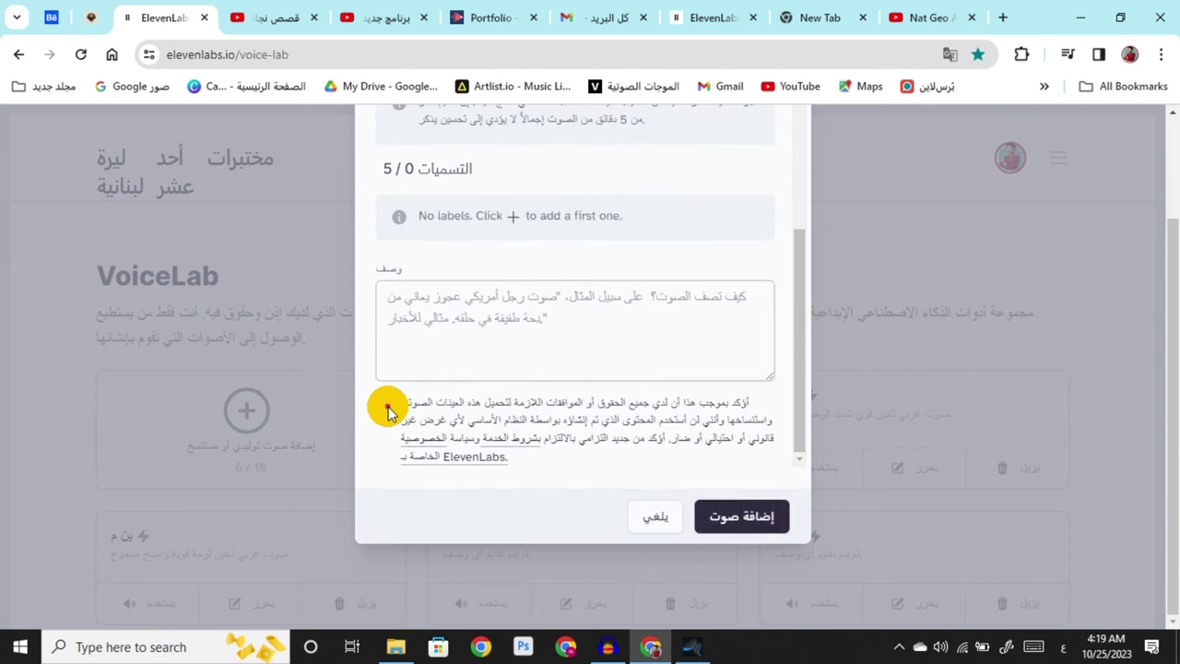
left_click(748, 519)
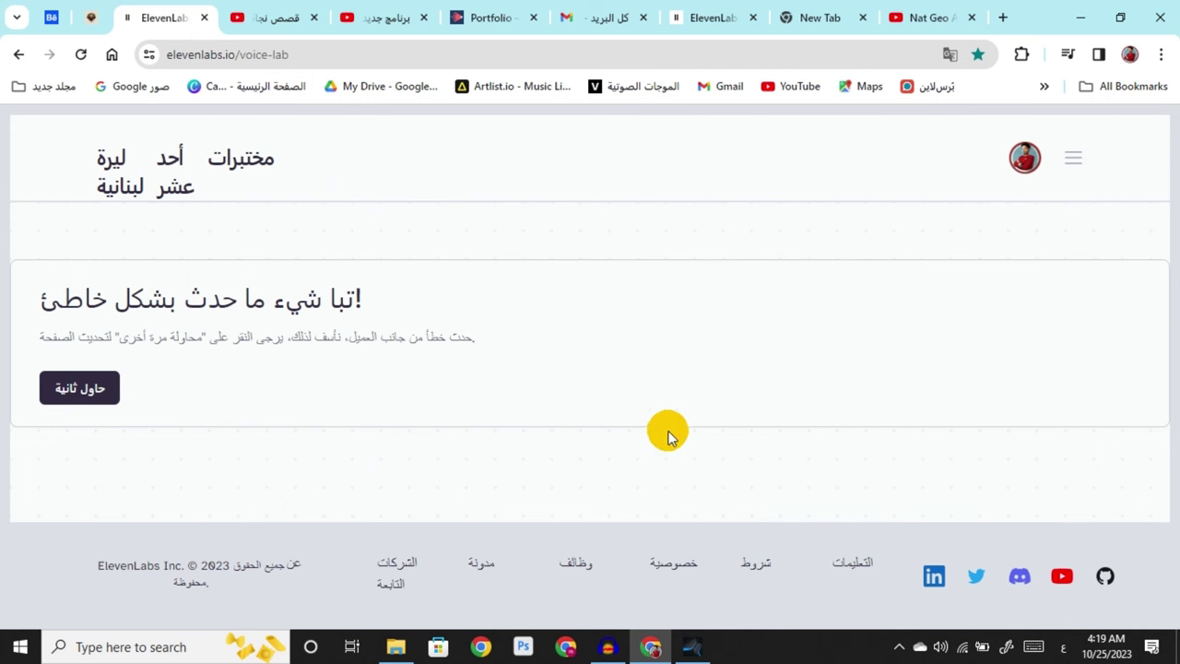
Retry loading the VoiceLab page and open the choice of voice types for a new voice.
left_click(109, 391)
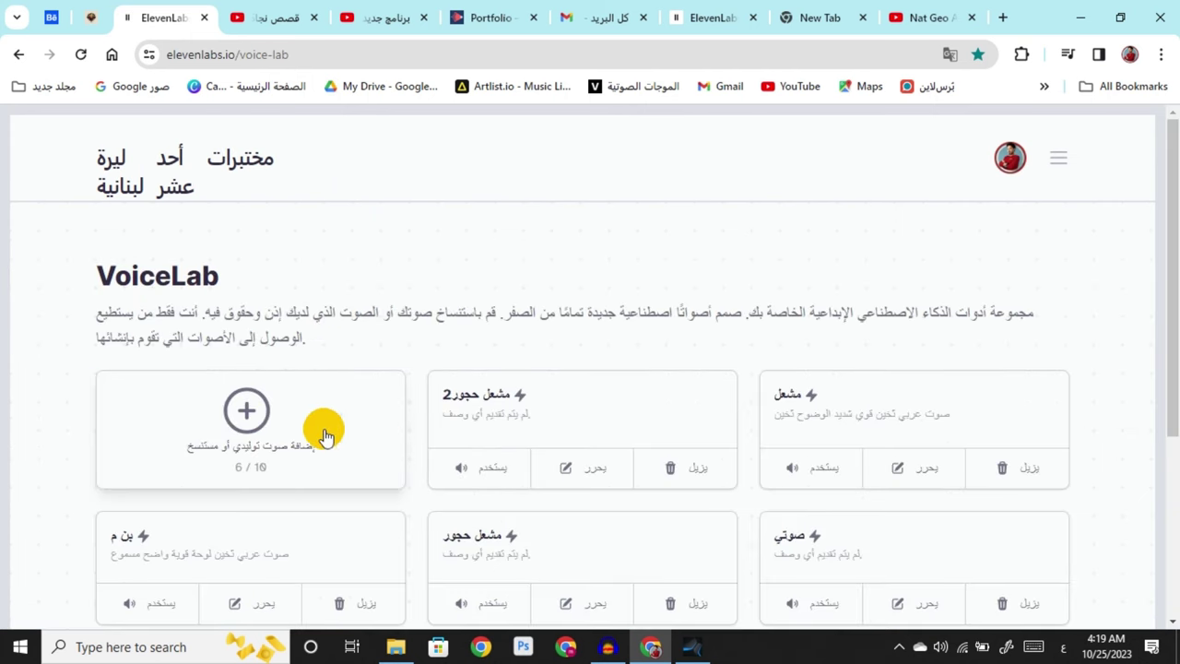
double_click(289, 421)
Switch the VoiceLab page translation from Arabic back to English.
right_click(964, 347)
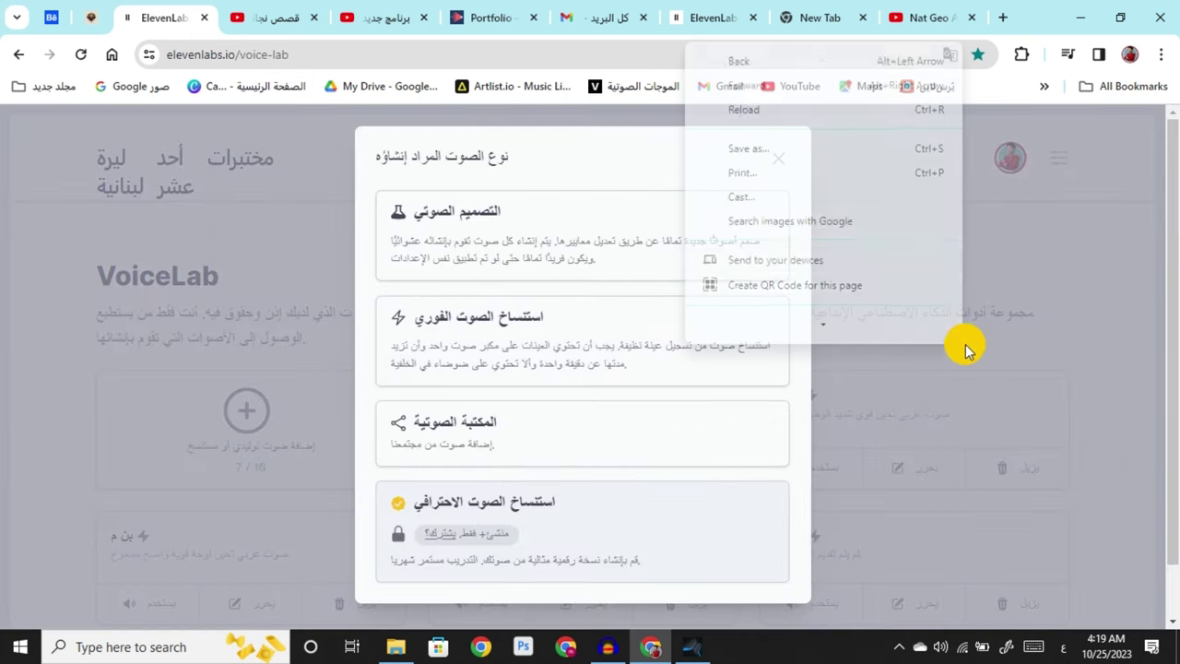
scroll(862, 244, "down", 1)
left_click(858, 262)
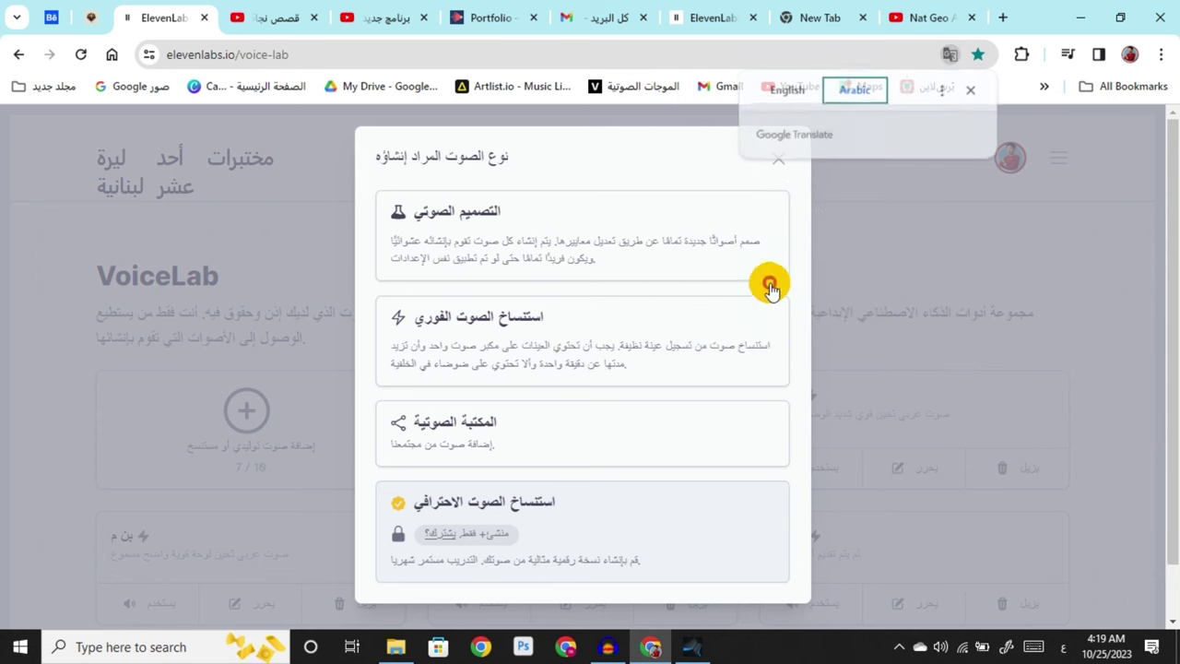
left_click(780, 102)
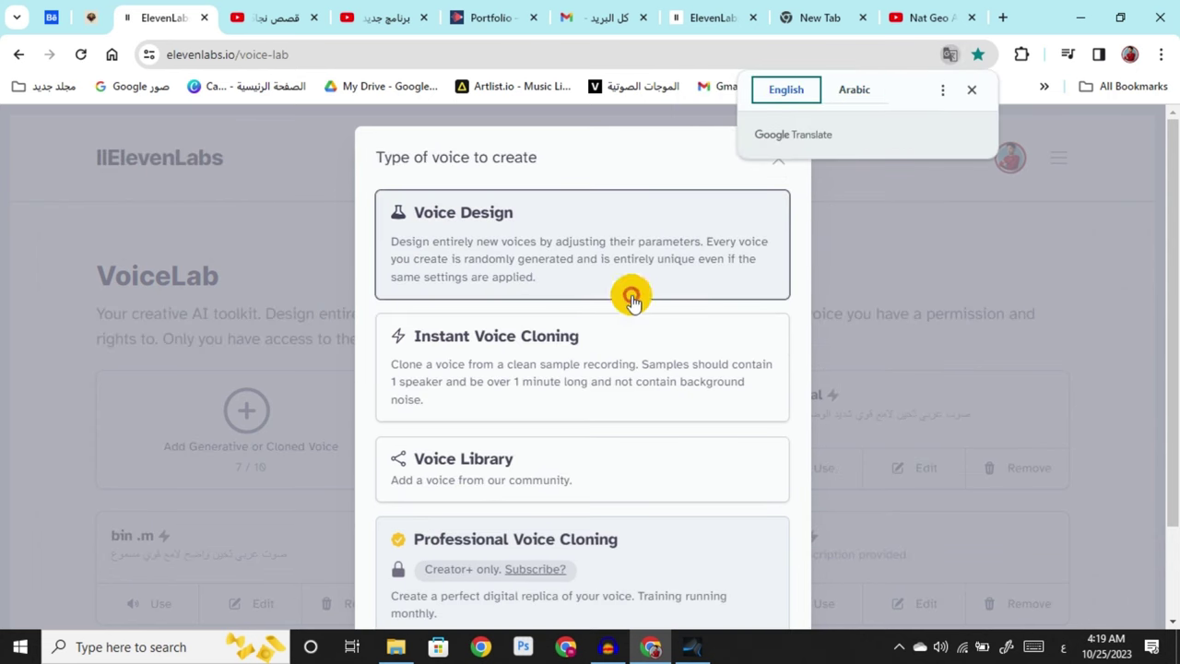
Begin another instant voice clone and upload the ابو ظبي recording from the voic folder as its sample.
left_click(588, 360)
left_click(590, 343)
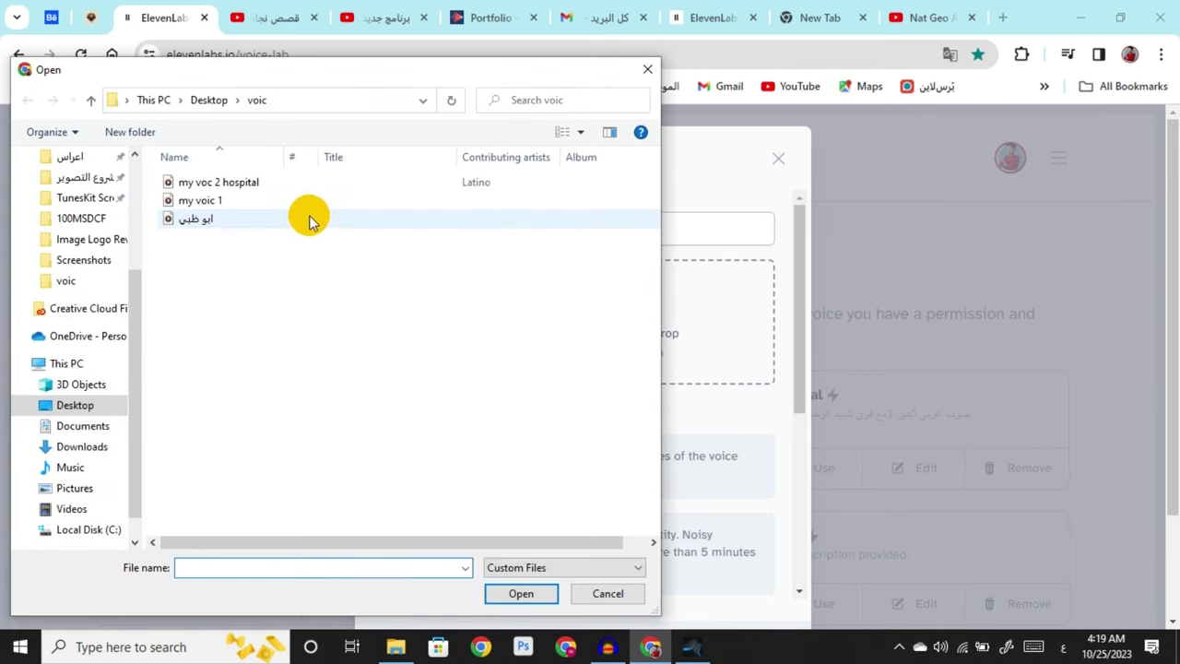
double_click(309, 220)
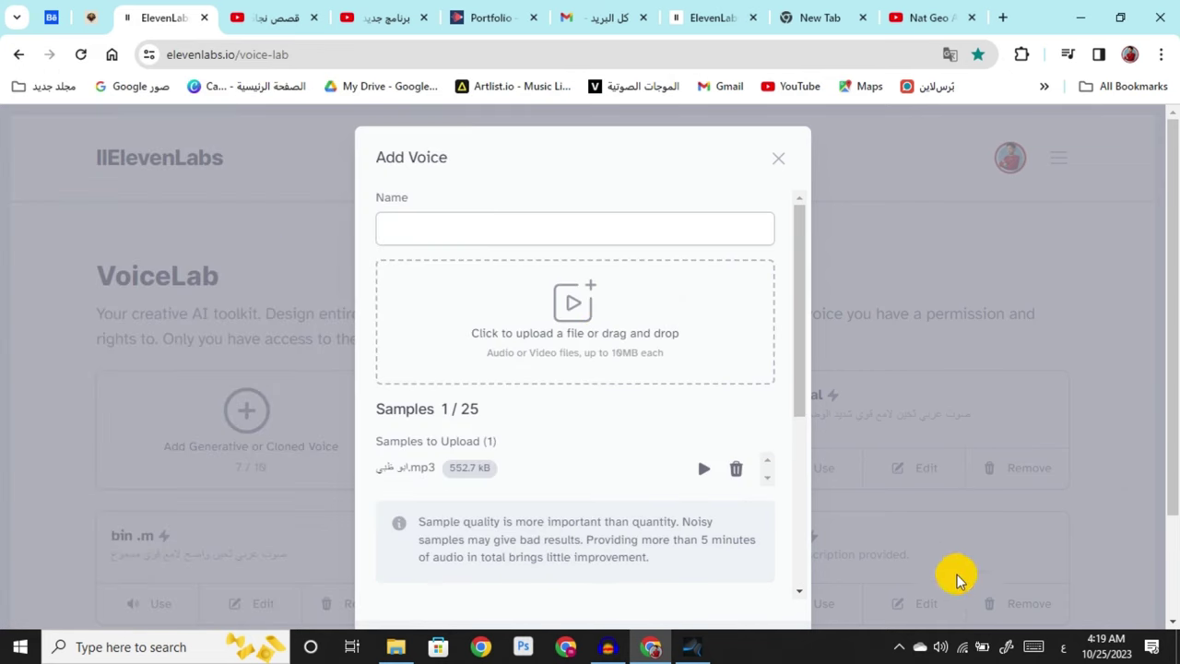
left_click(899, 645)
left_click(901, 604)
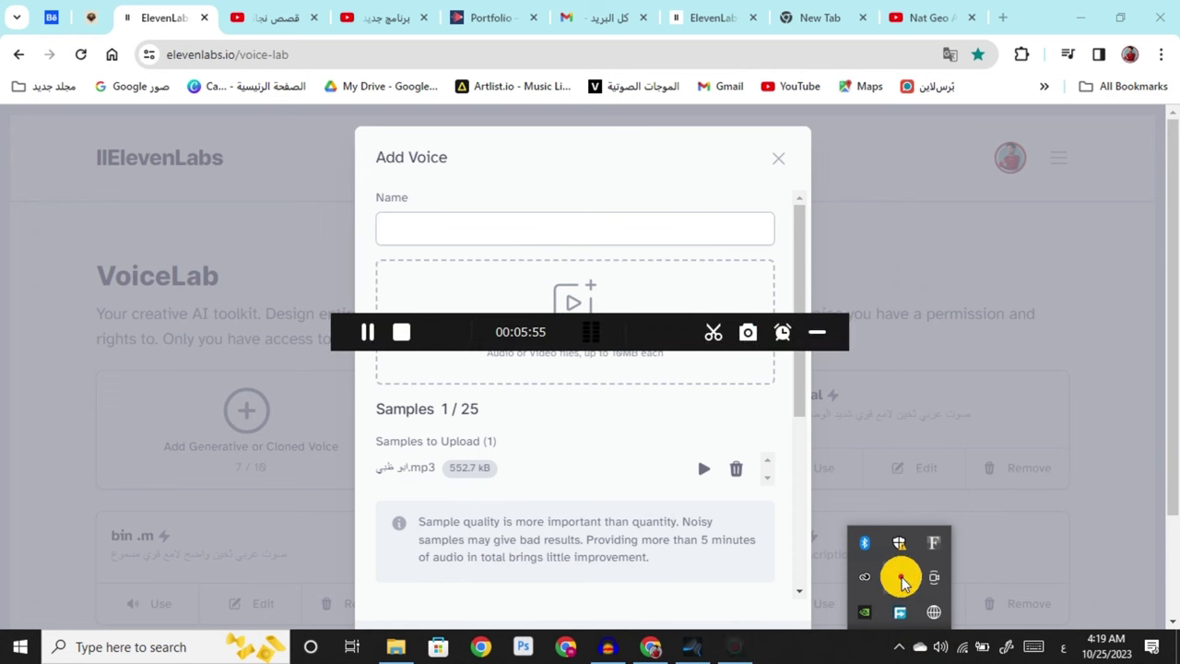
left_click(822, 332)
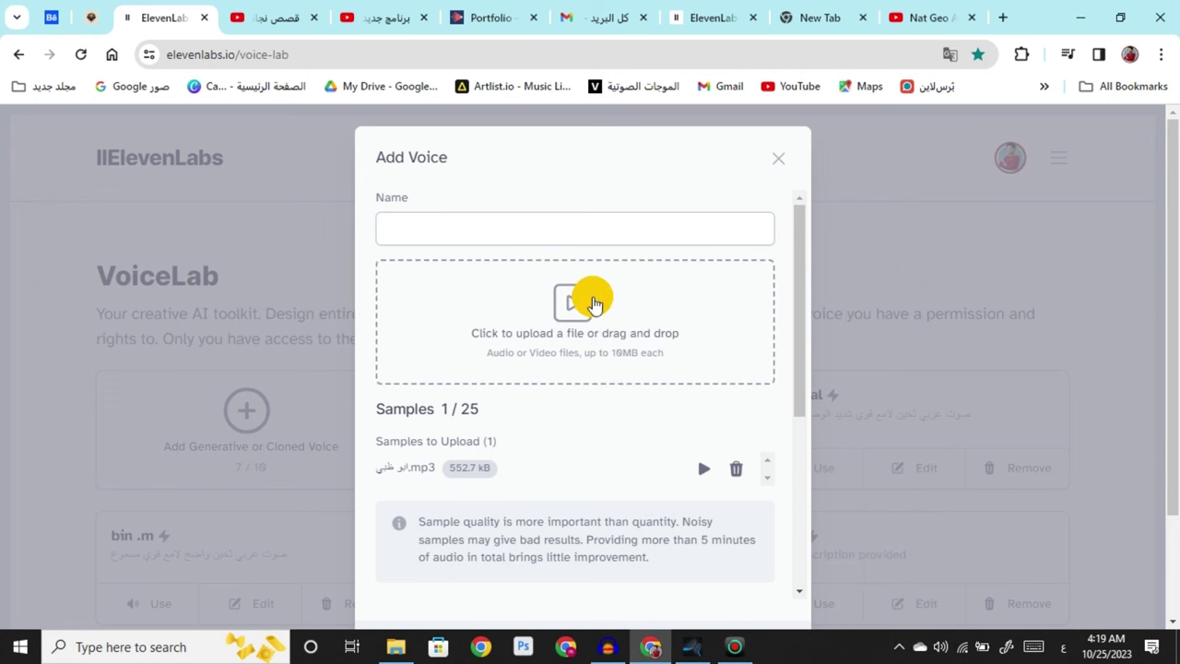
left_click(591, 298)
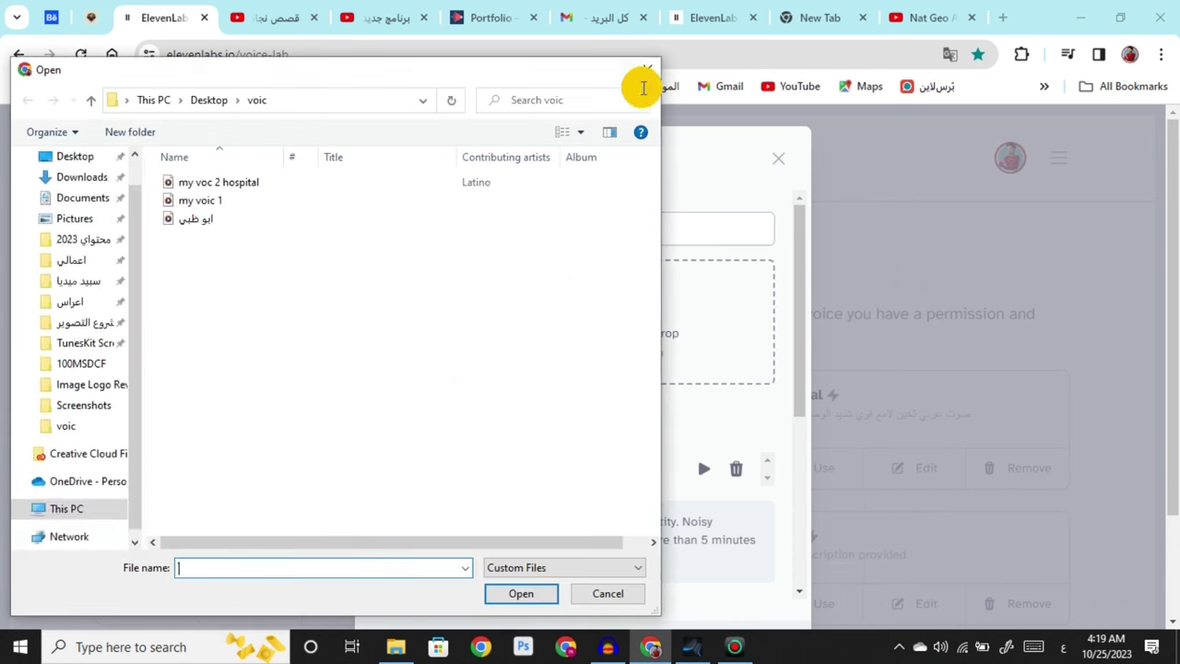
left_click(640, 73)
Name the new voice ناشوال, accept the rights and terms statement, and add the voice.
left_click(635, 217)
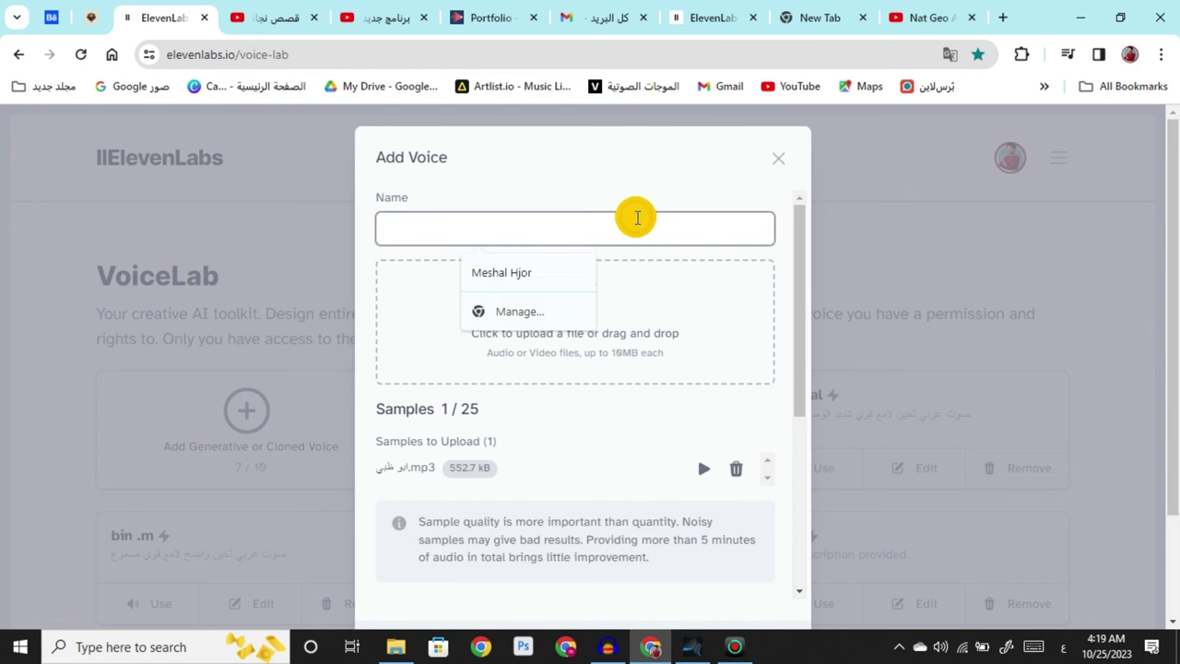
type("الشوان")
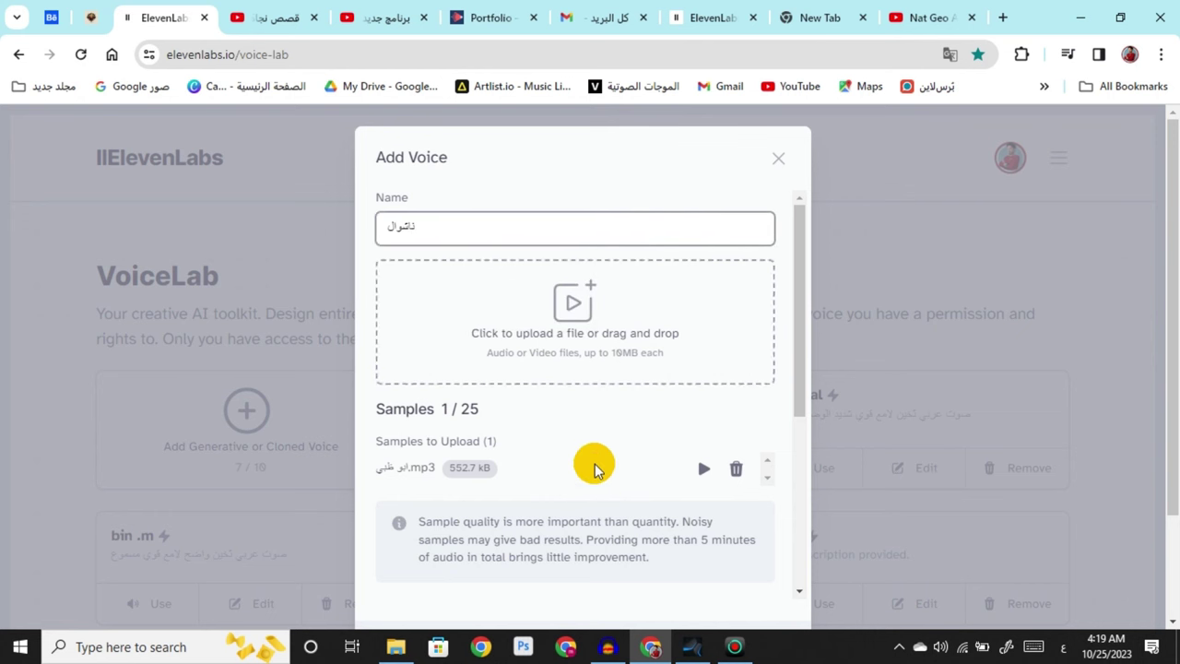
scroll(650, 558, "down", 5)
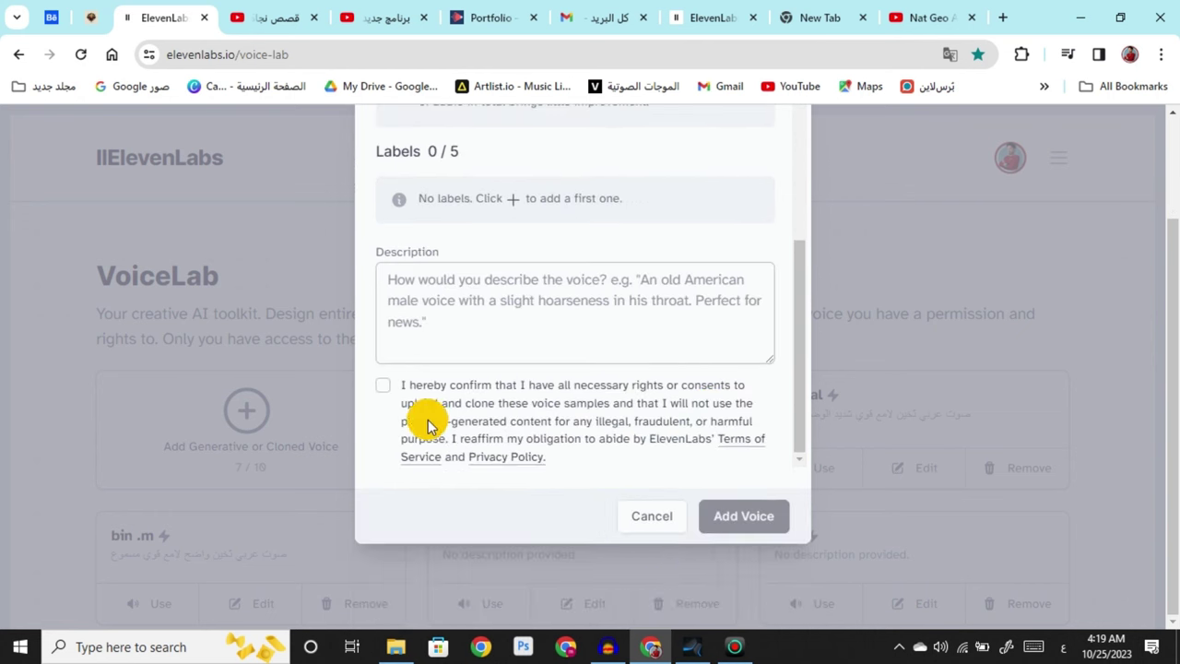
left_click(381, 386)
left_click(746, 528)
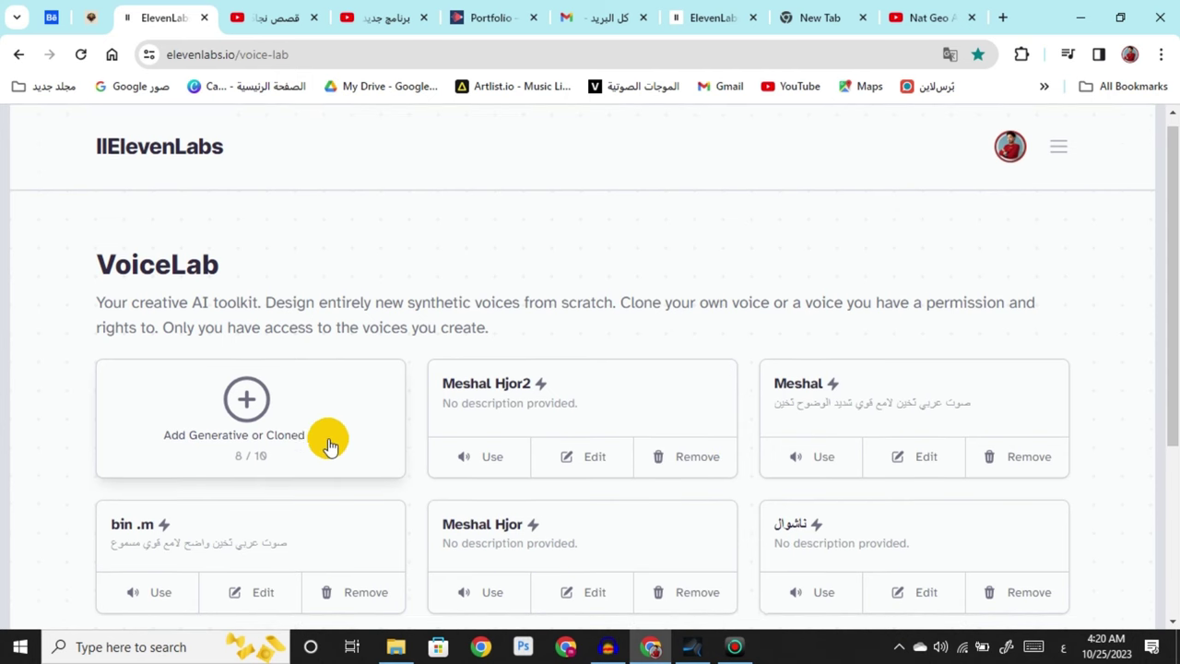
Find the ناشوال جرافيك voice in VoiceLab and open it in Speech Synthesis with the existing Arabic text.
scroll(327, 440, "down", 2)
scroll(716, 335, "down", 2)
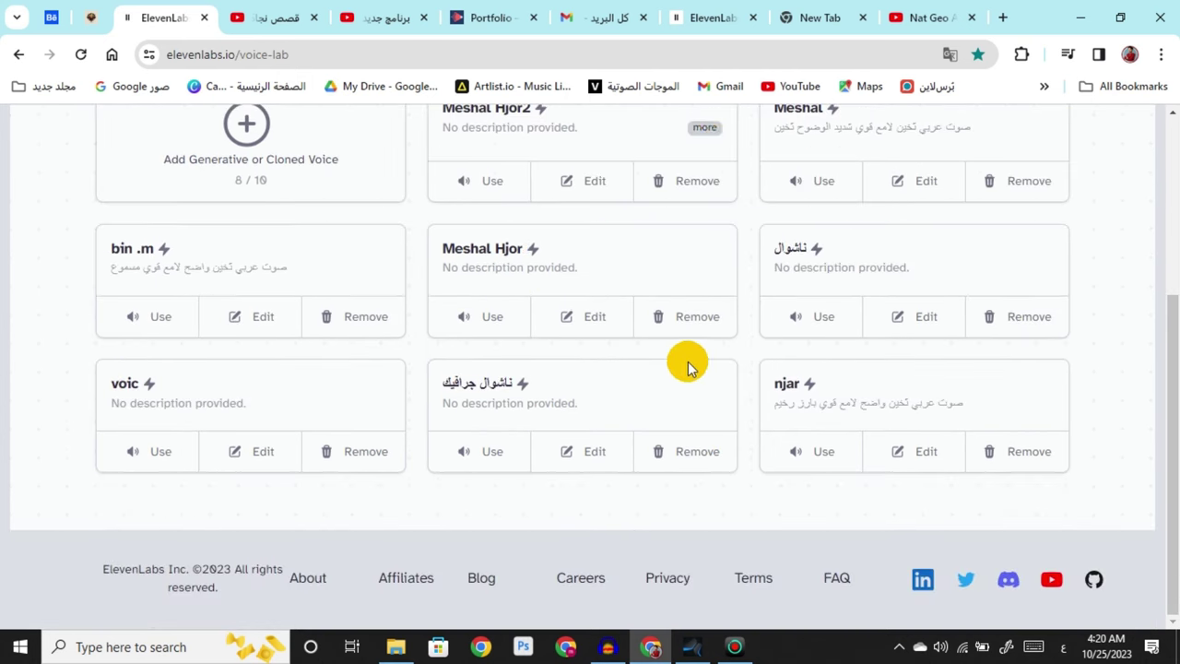
left_click(513, 451)
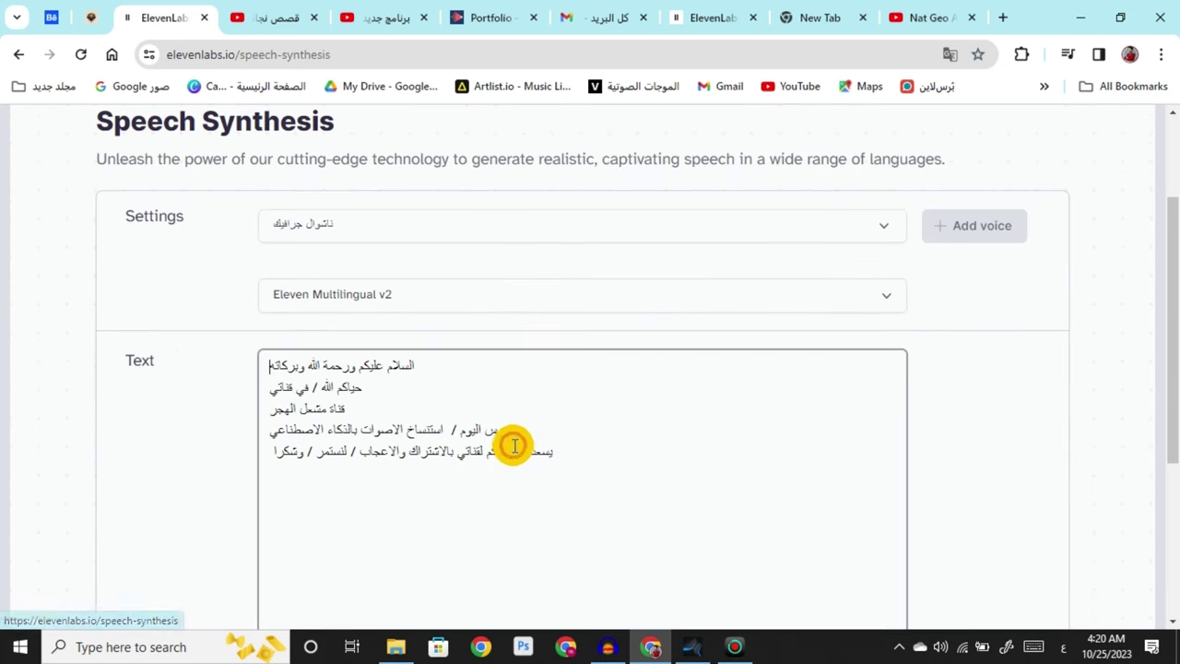
left_click_drag(425, 397, 353, 486)
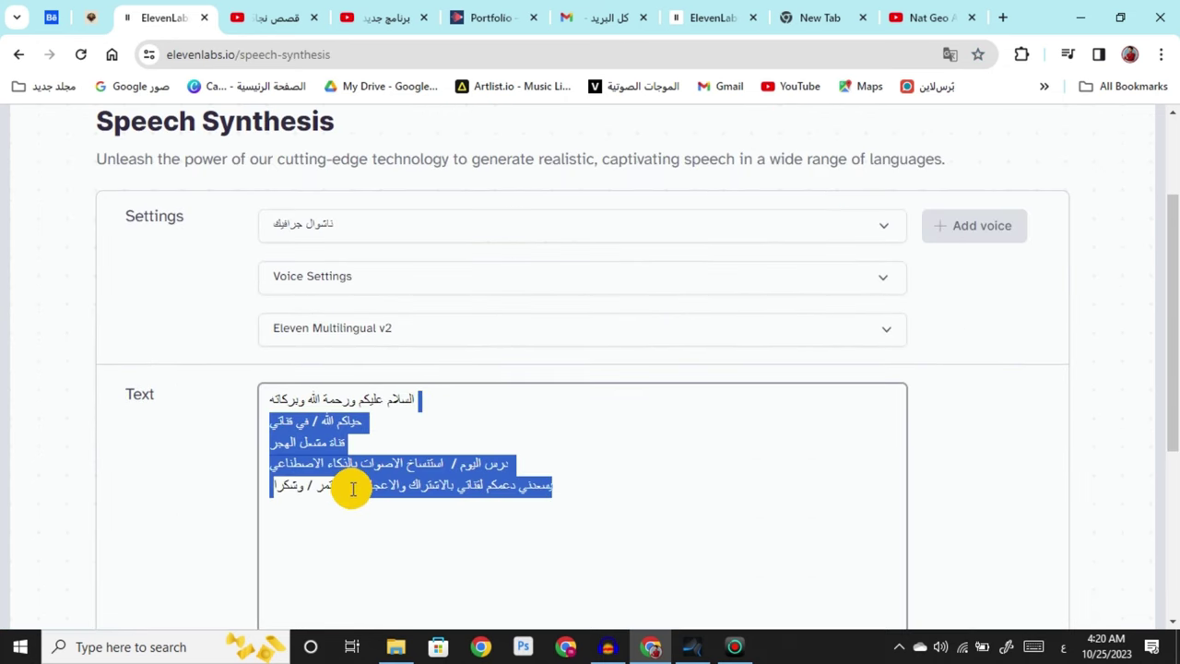
left_click(347, 446)
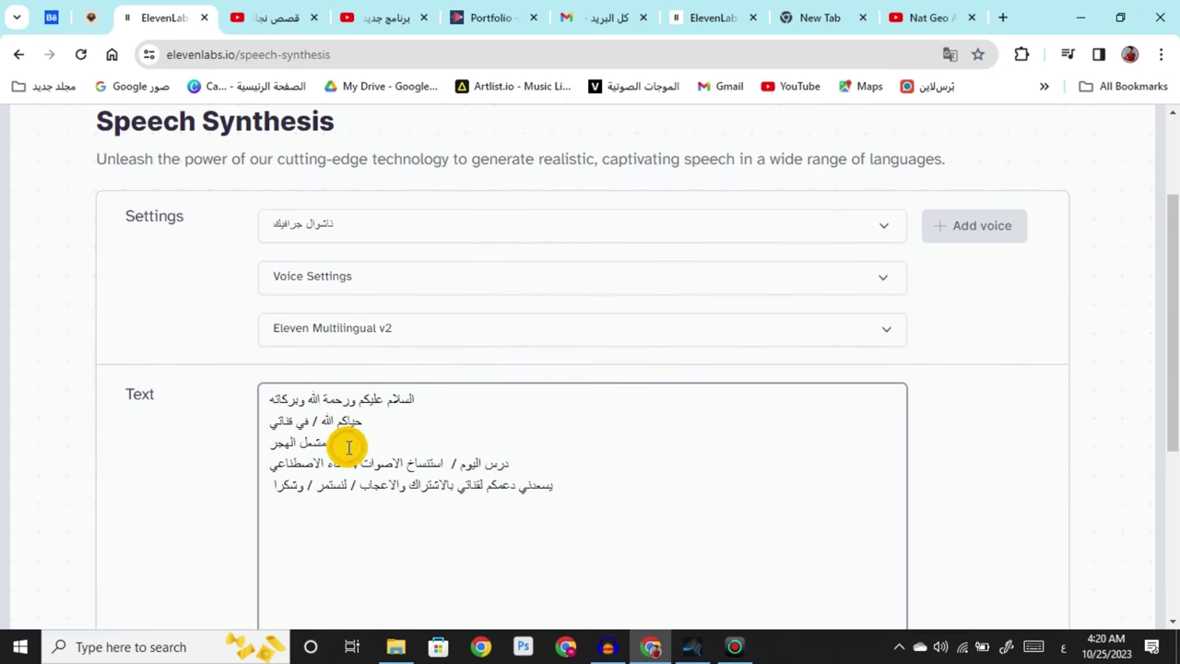
Generate speech from the Arabic text with the ناشوال جرافيك voice and the Eleven Multilingual v2 model.
scroll(349, 447, "down", 4)
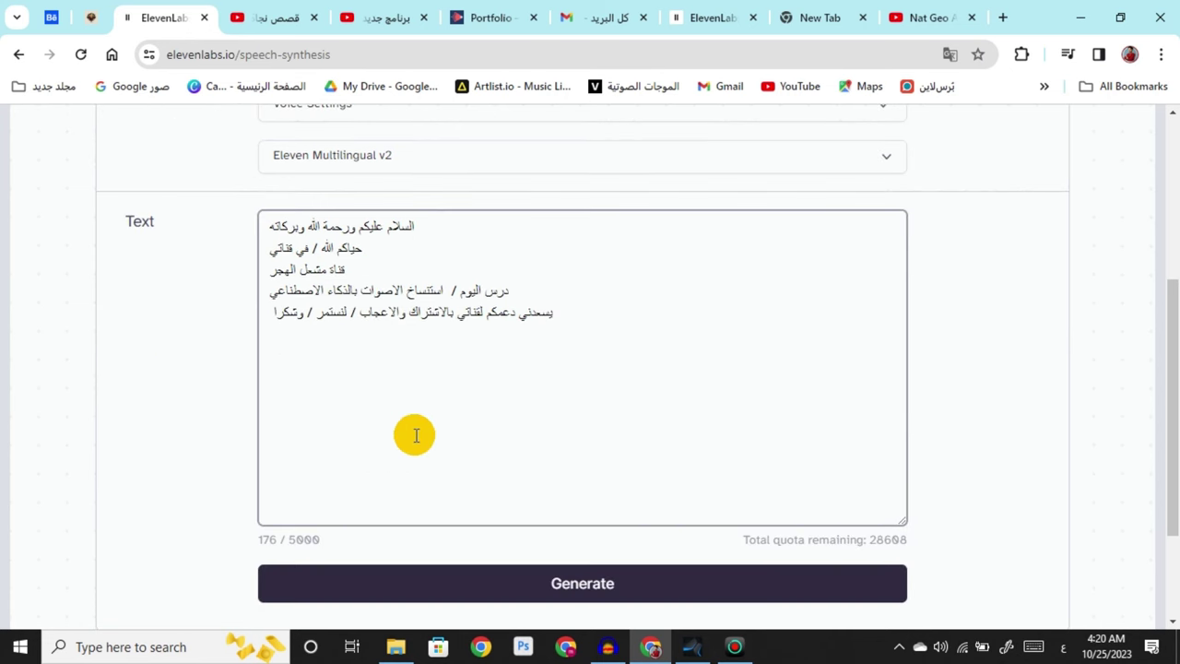
left_click(558, 422)
scroll(609, 343, "up", 3)
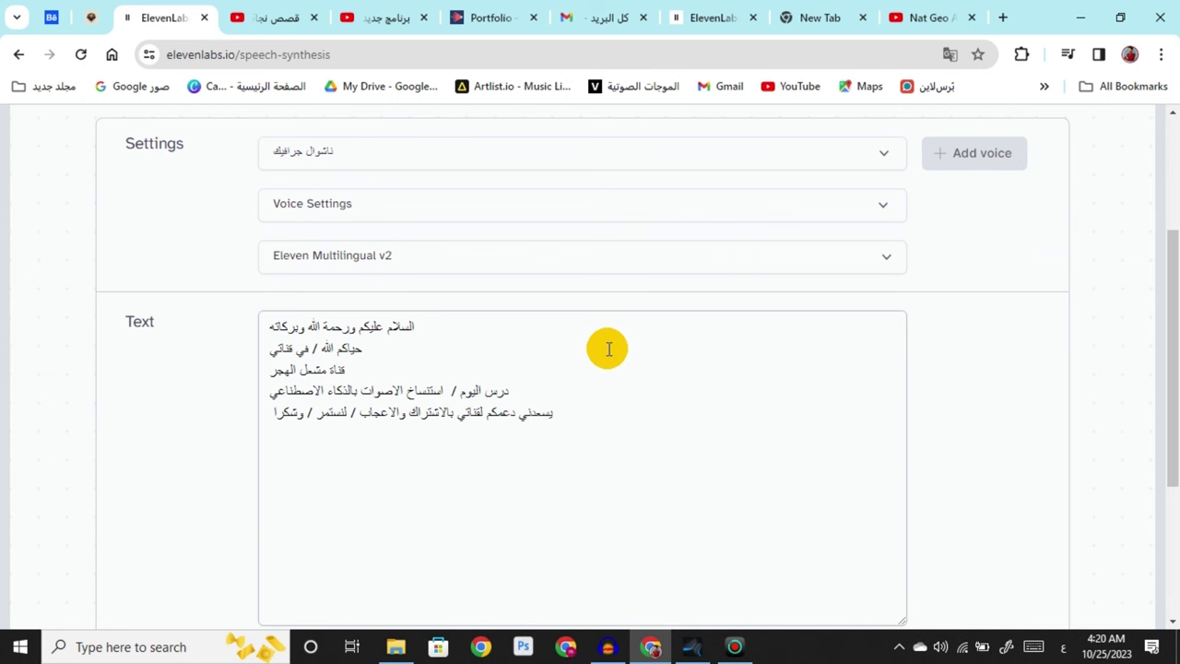
scroll(608, 350, "down", 2)
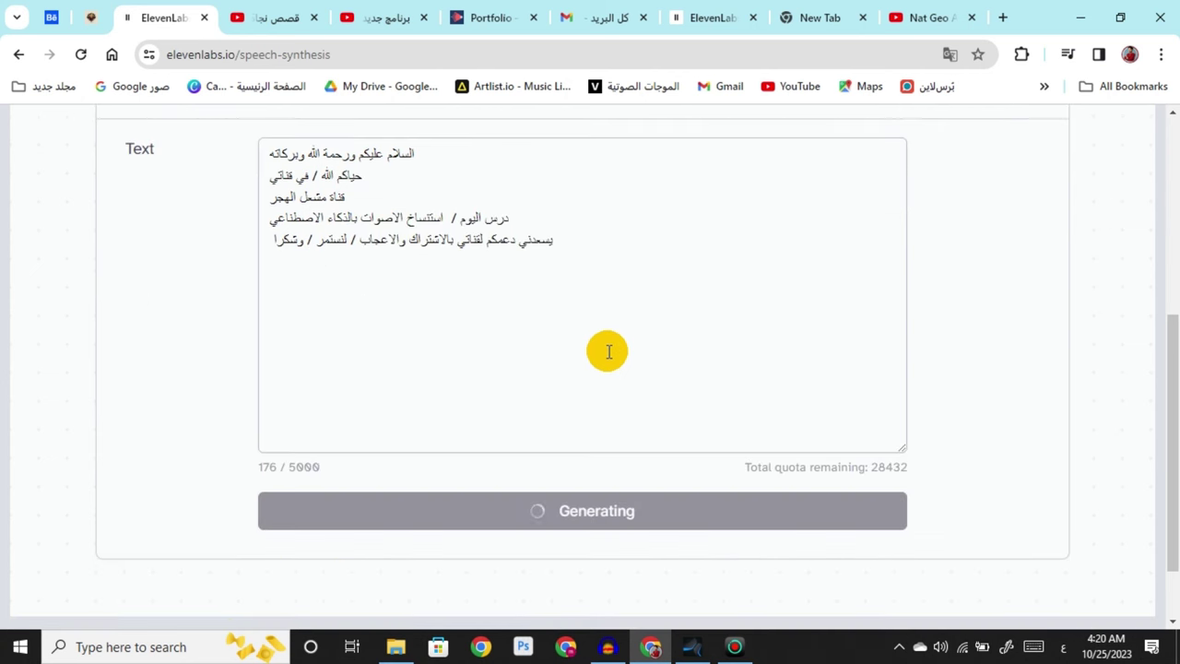
scroll(608, 351, "up", 1)
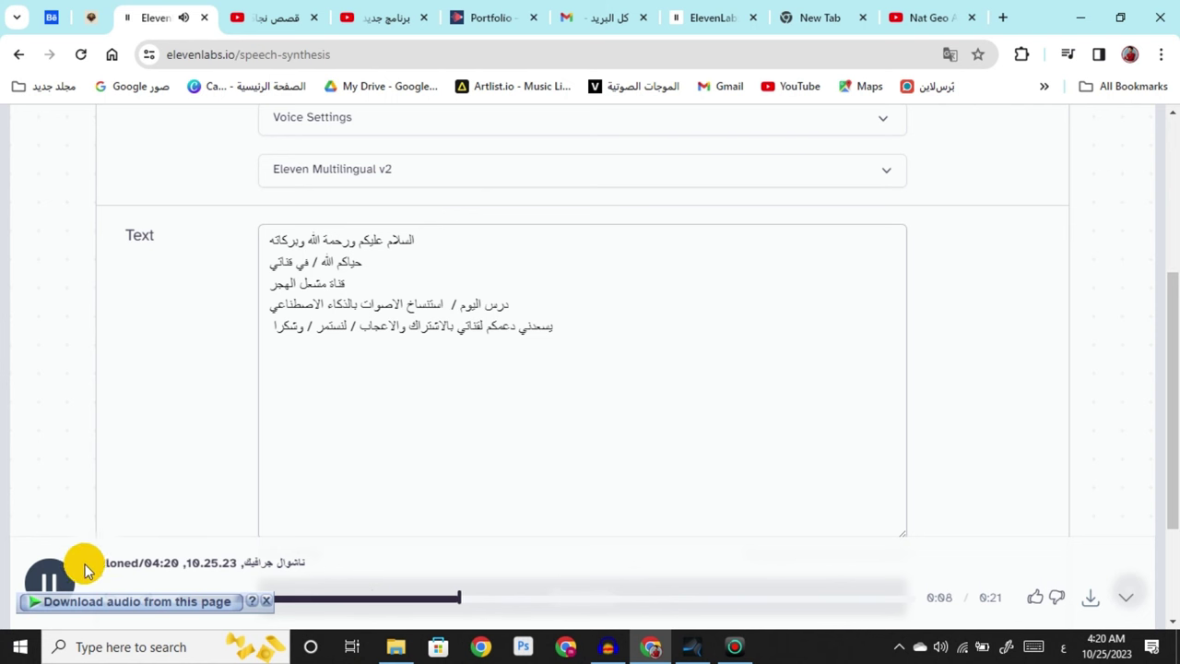
Pause the generated clip, rewind it to the start and play it through.
left_click(53, 577)
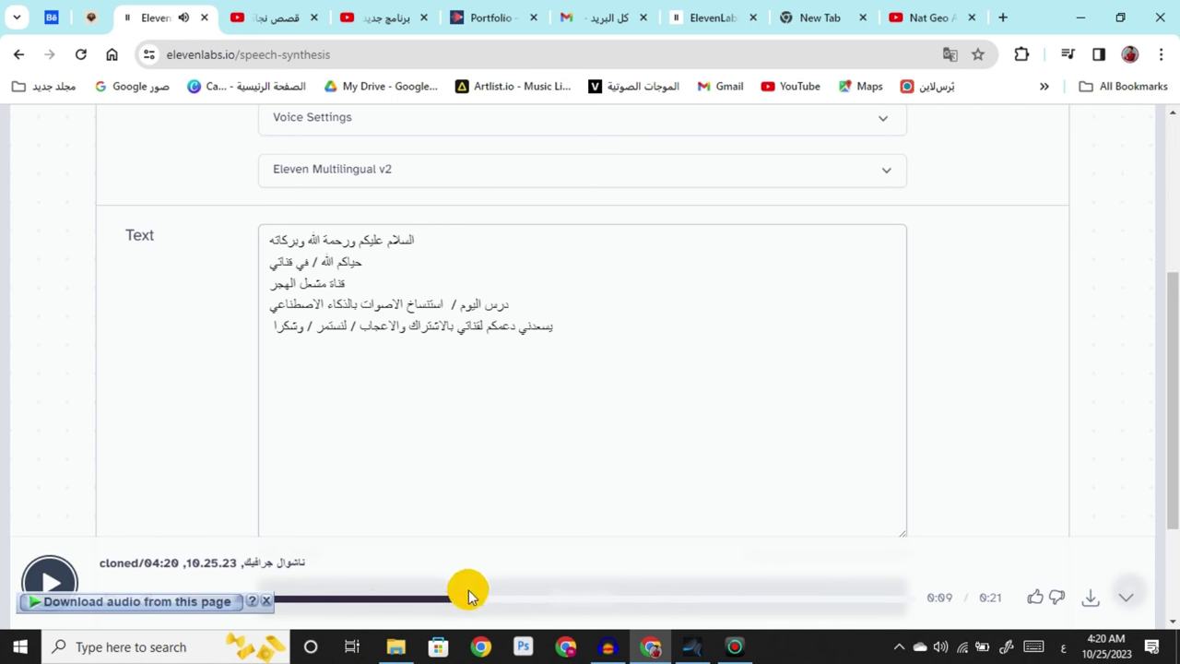
left_click_drag(484, 607, 119, 574)
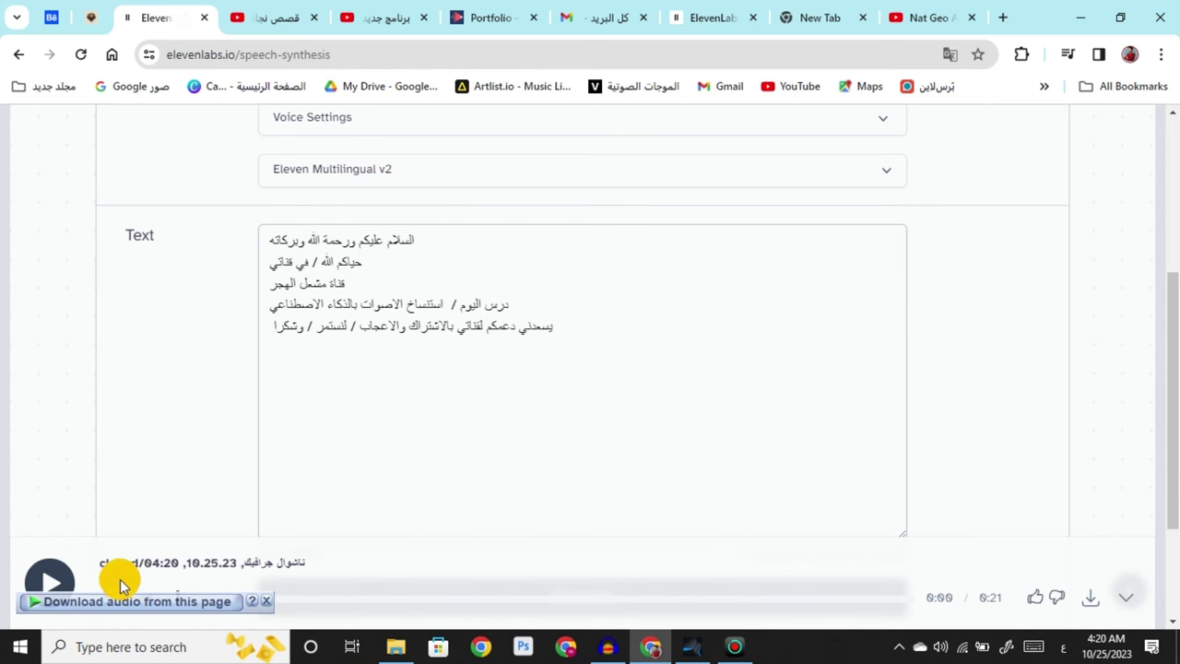
left_click(44, 585)
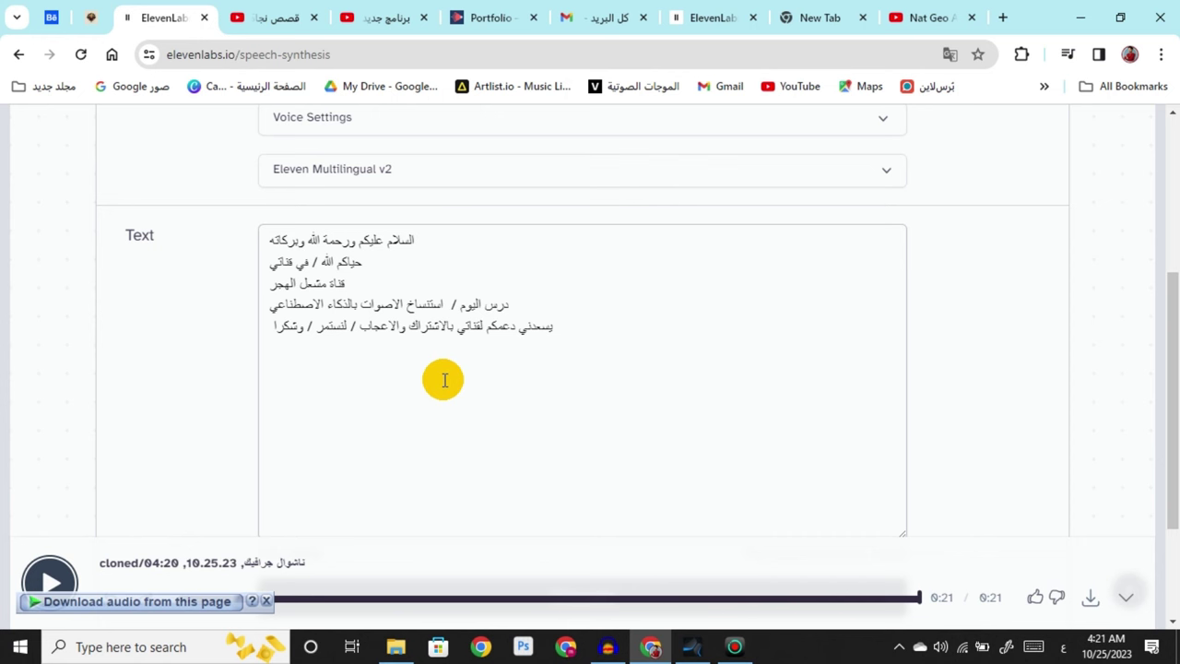
Expand the voice settings and raise Clarity + Similarity Enhancement almost to the High end.
scroll(456, 377, "up", 2)
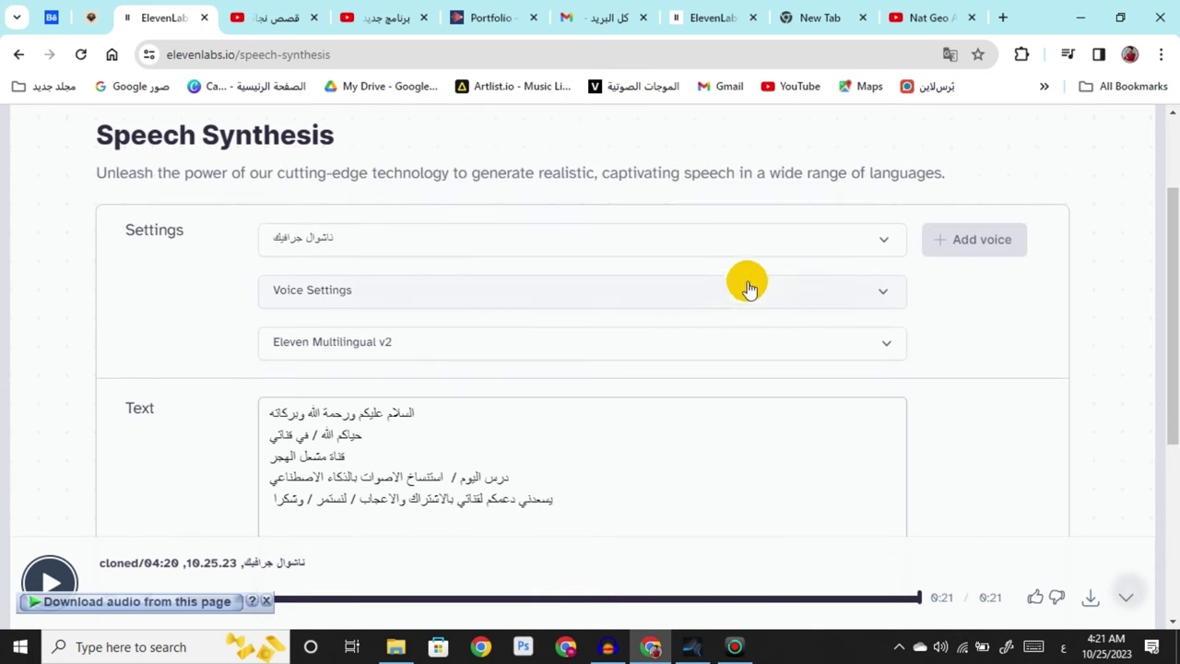
left_click(791, 293)
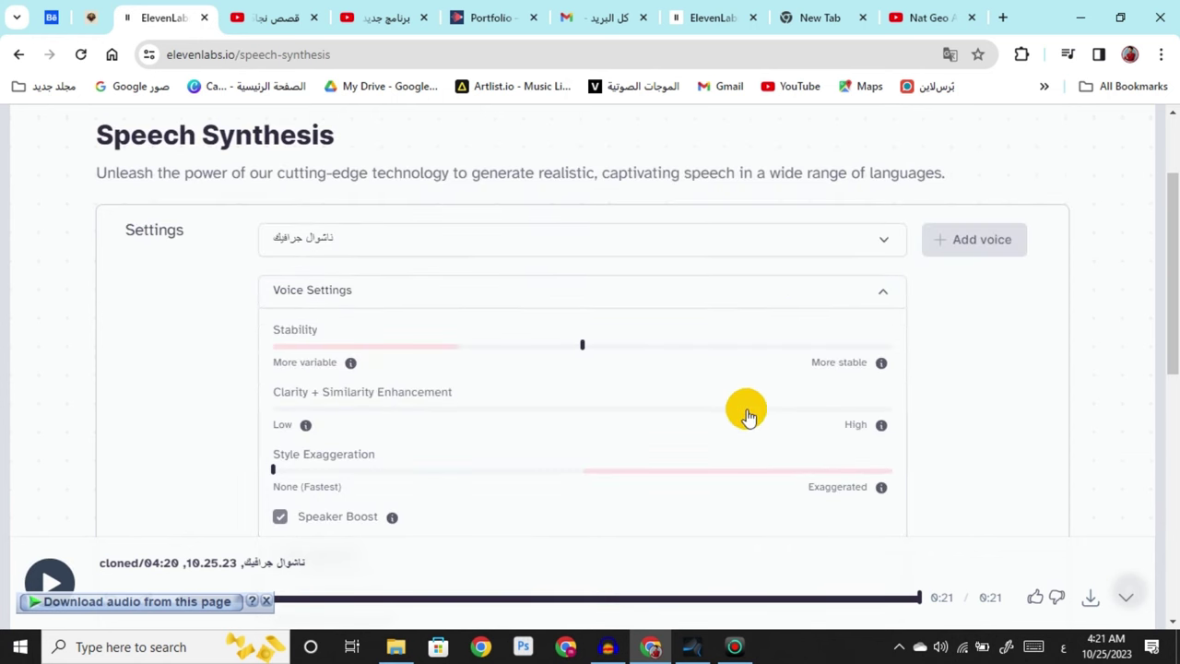
left_click_drag(737, 408, 886, 403)
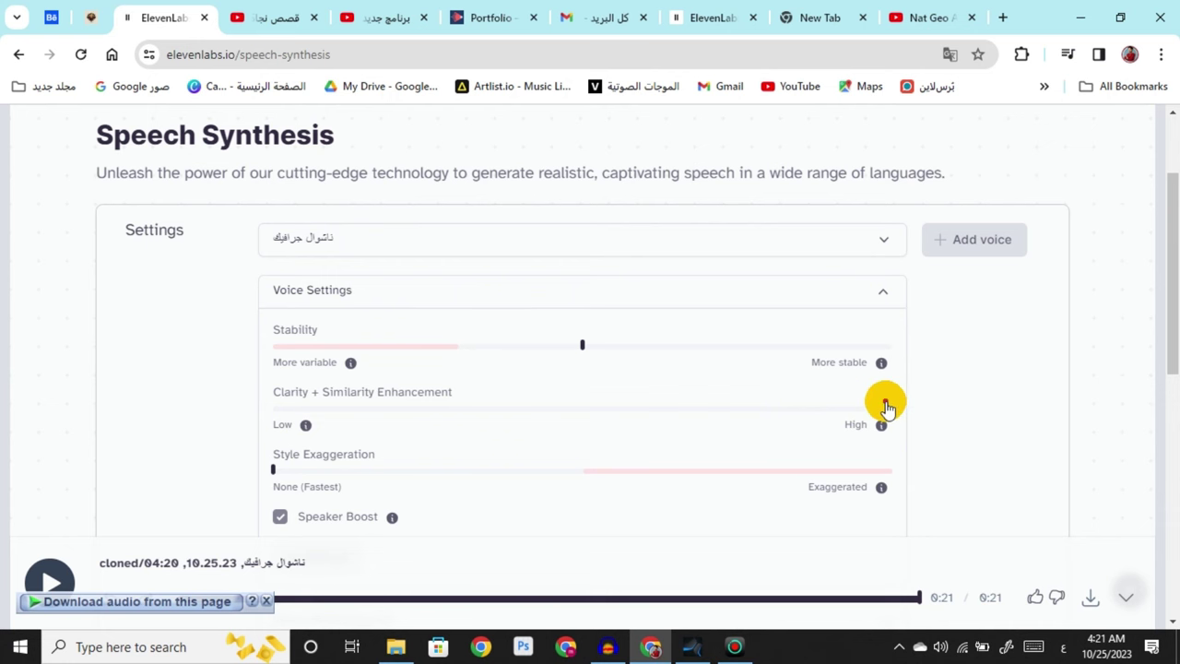
Generate the Arabic speech again using the raised clarity and similarity setting.
scroll(925, 343, "down", 2)
scroll(943, 339, "down", 2)
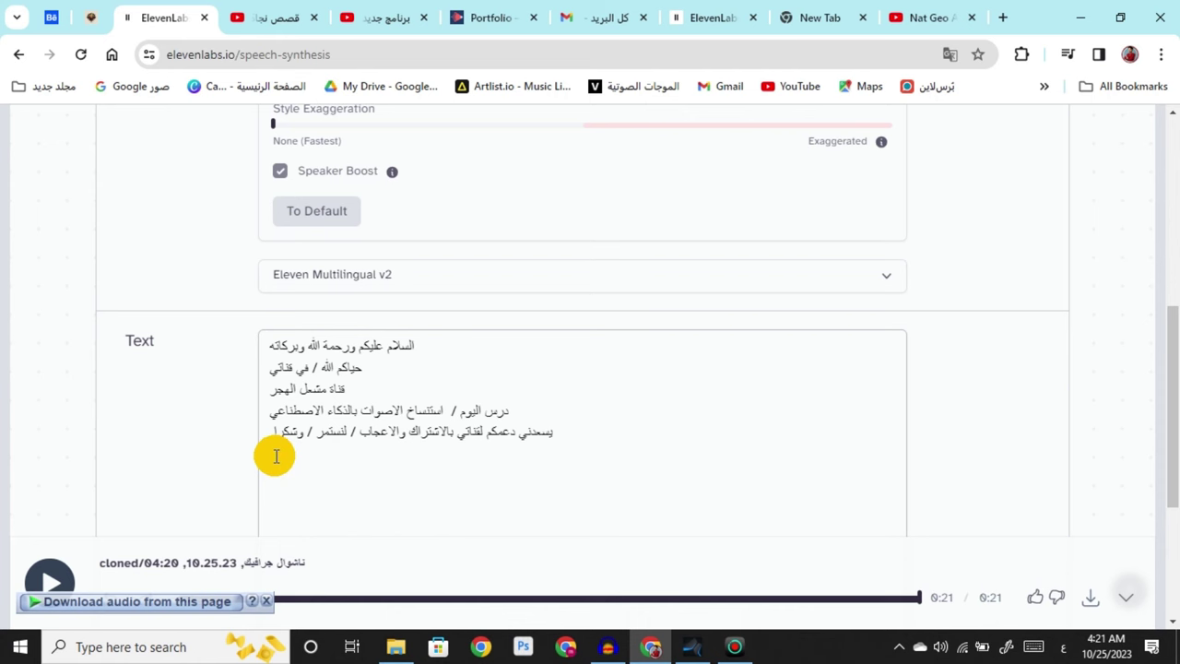
scroll(281, 456, "down", 3)
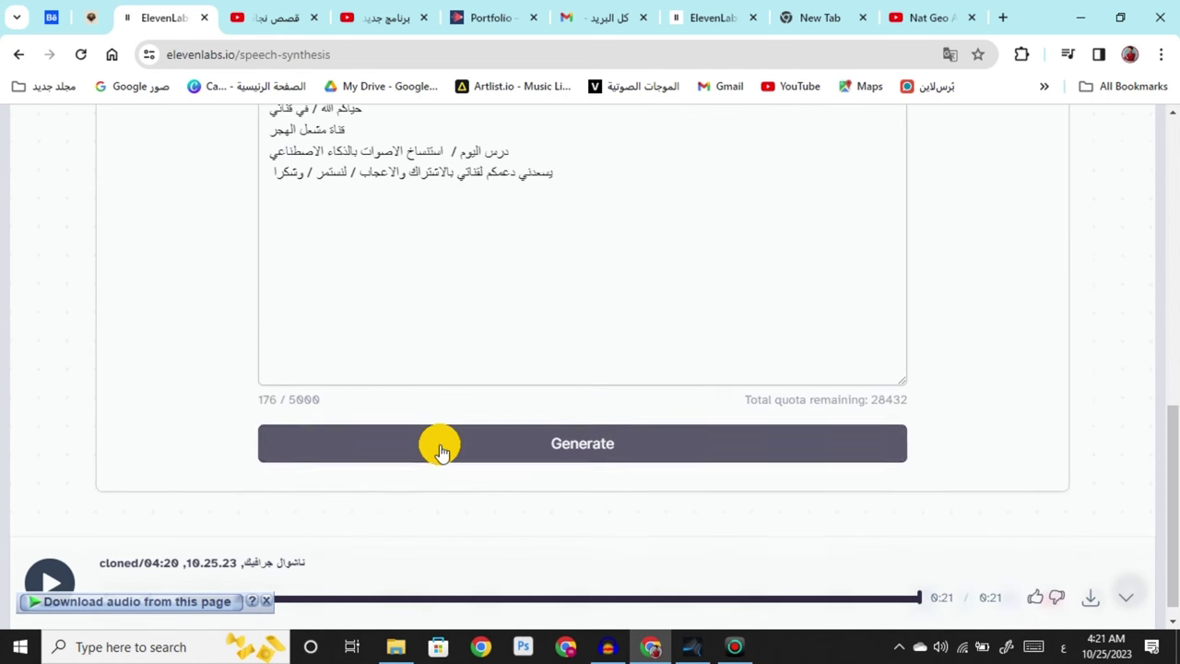
left_click(441, 450)
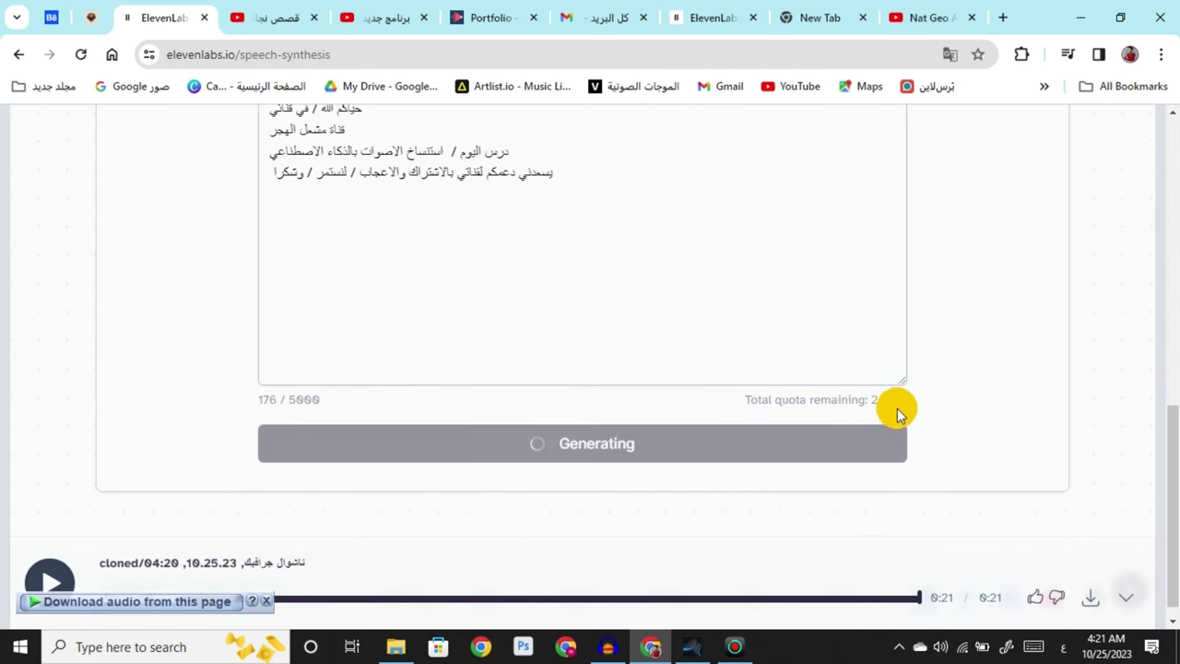
Highlight the remaining character quota, listen to the start of the new clip and pause its playback.
left_click_drag(870, 404, 912, 407)
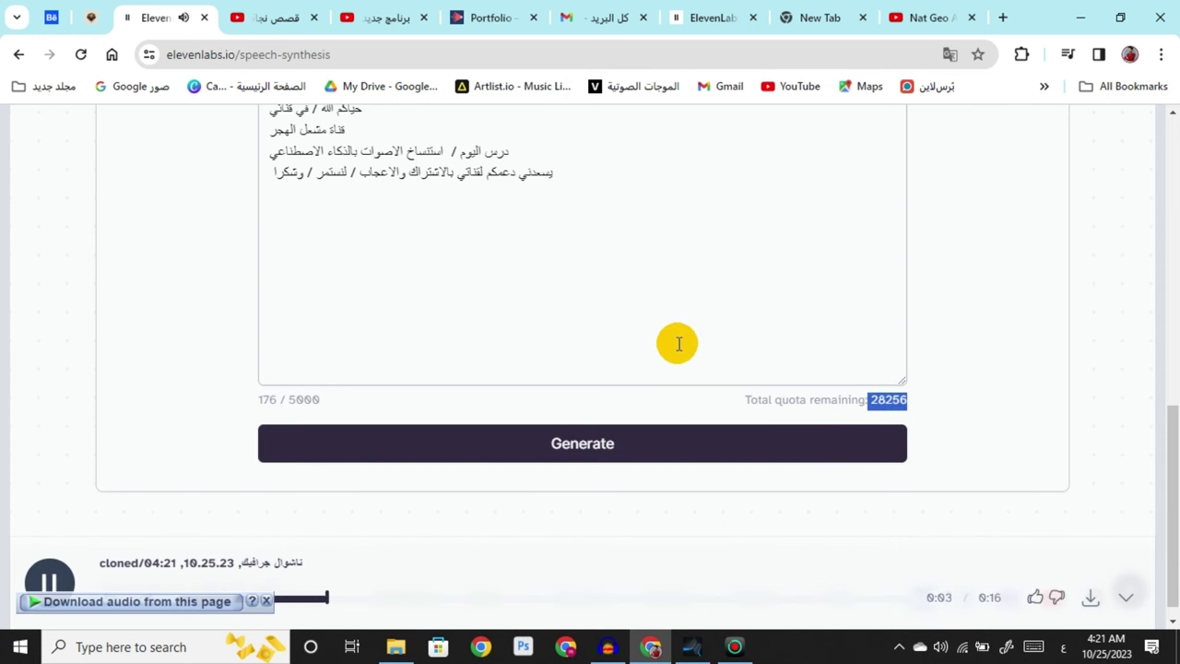
scroll(678, 343, "down", 1)
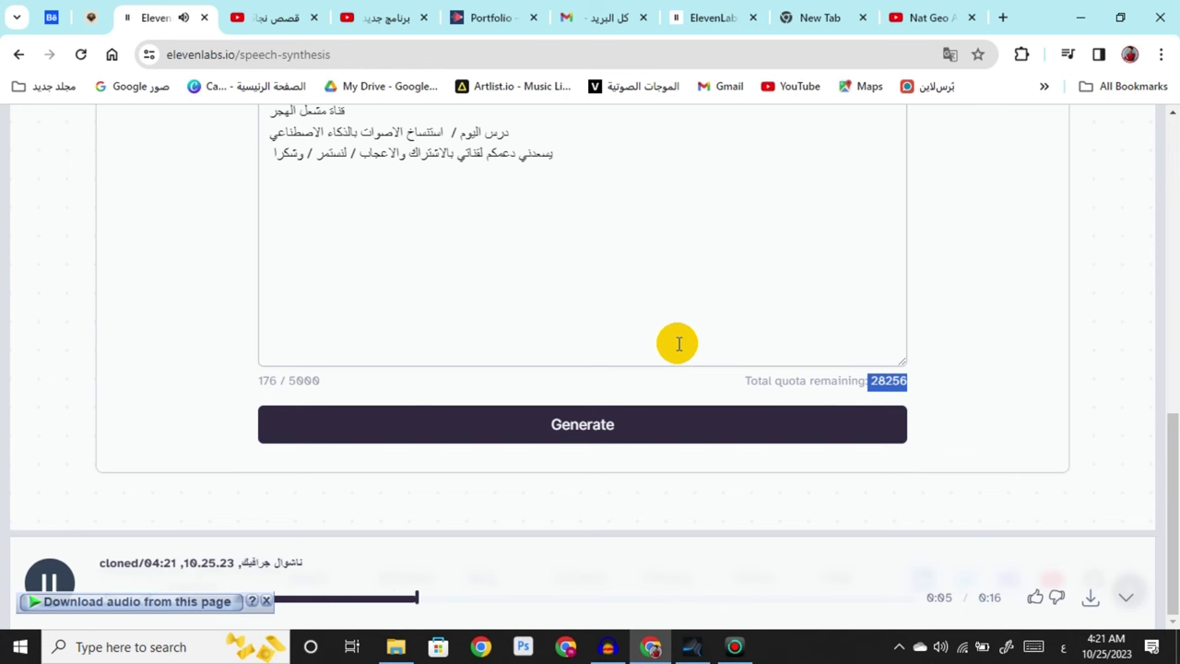
left_click(51, 577)
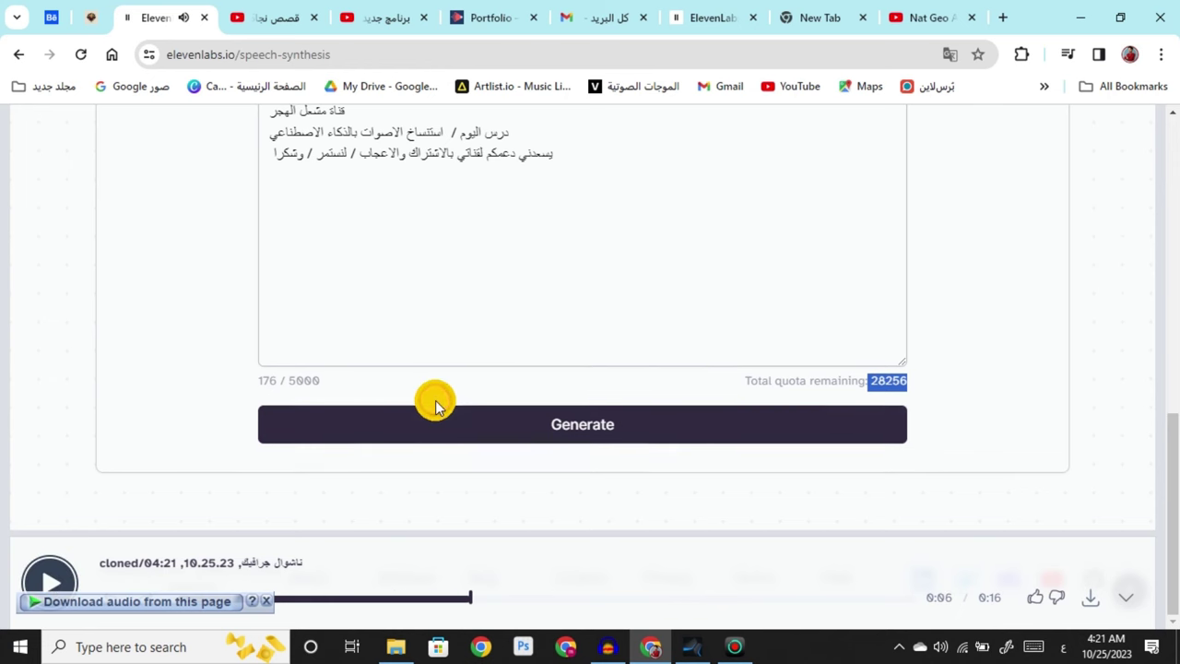
Lower Clarity + Similarity Enhancement to 54% in the voice settings.
scroll(461, 409, "up", 5)
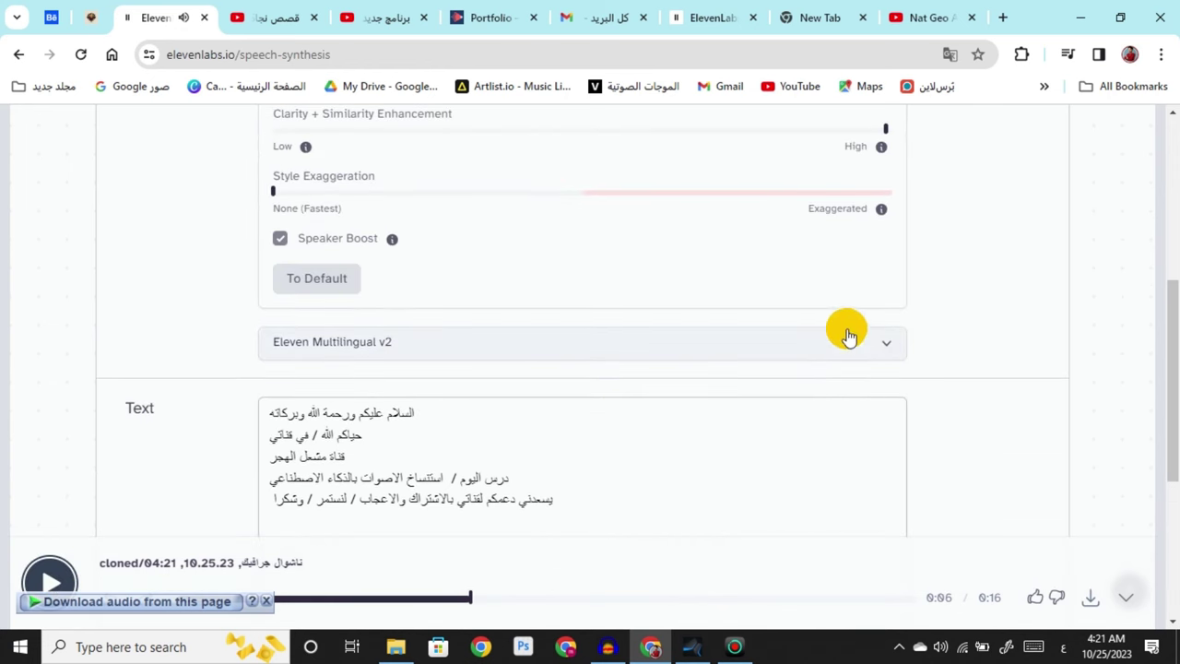
scroll(793, 369, "up", 2)
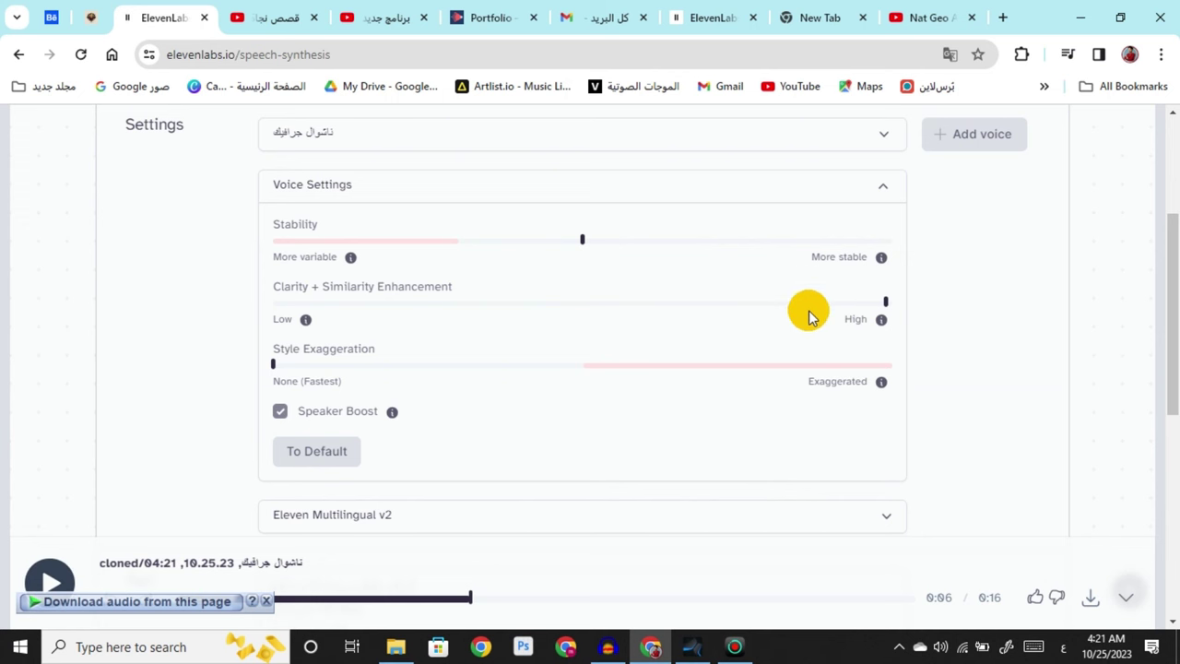
left_click_drag(756, 308, 601, 309)
scroll(600, 409, "down", 1)
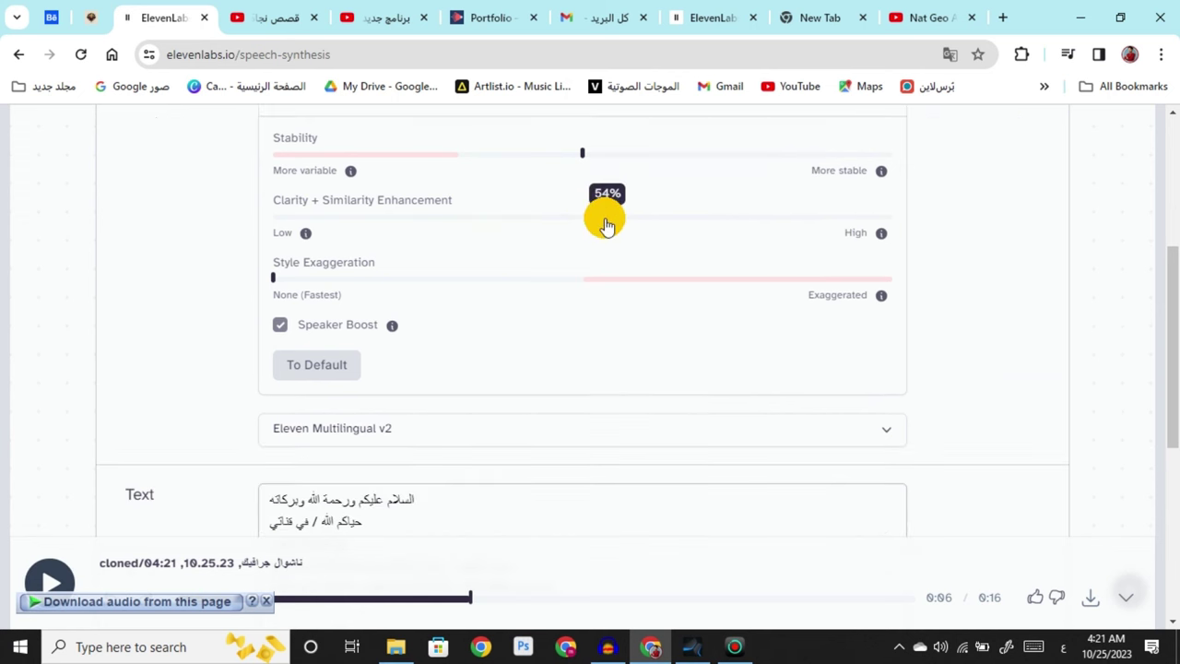
Generate the Arabic speech again with the lowered clarity and similarity setting, then listen to its opening and pause playback.
left_click(605, 225)
scroll(609, 276, "down", 5)
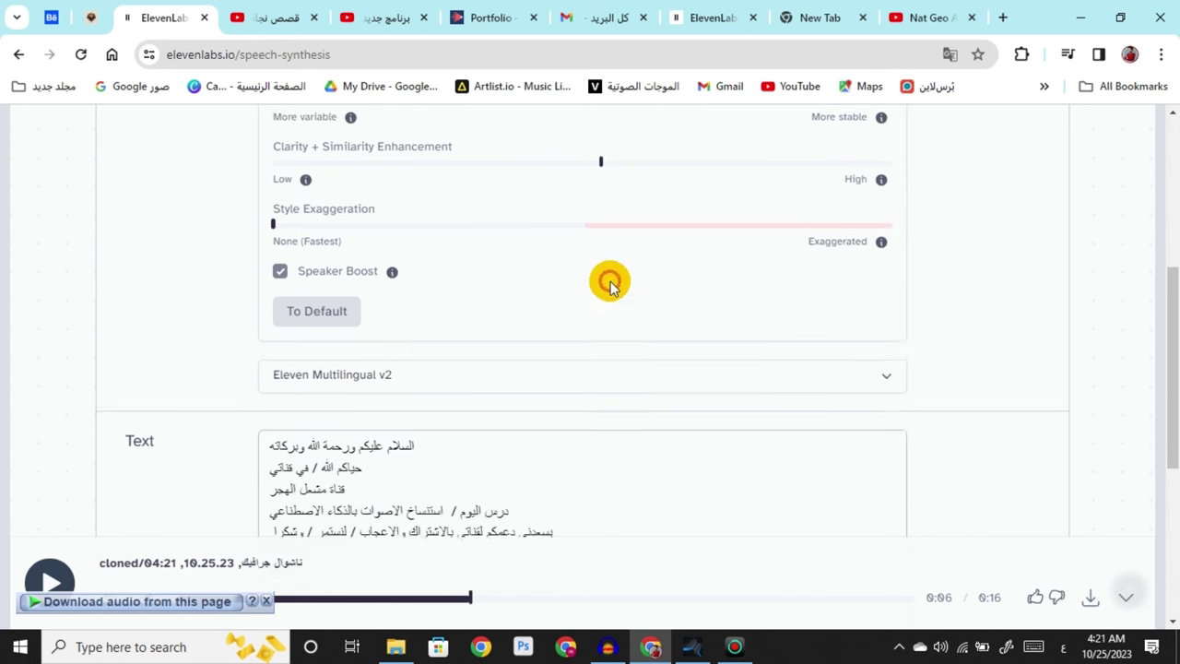
left_click(698, 419)
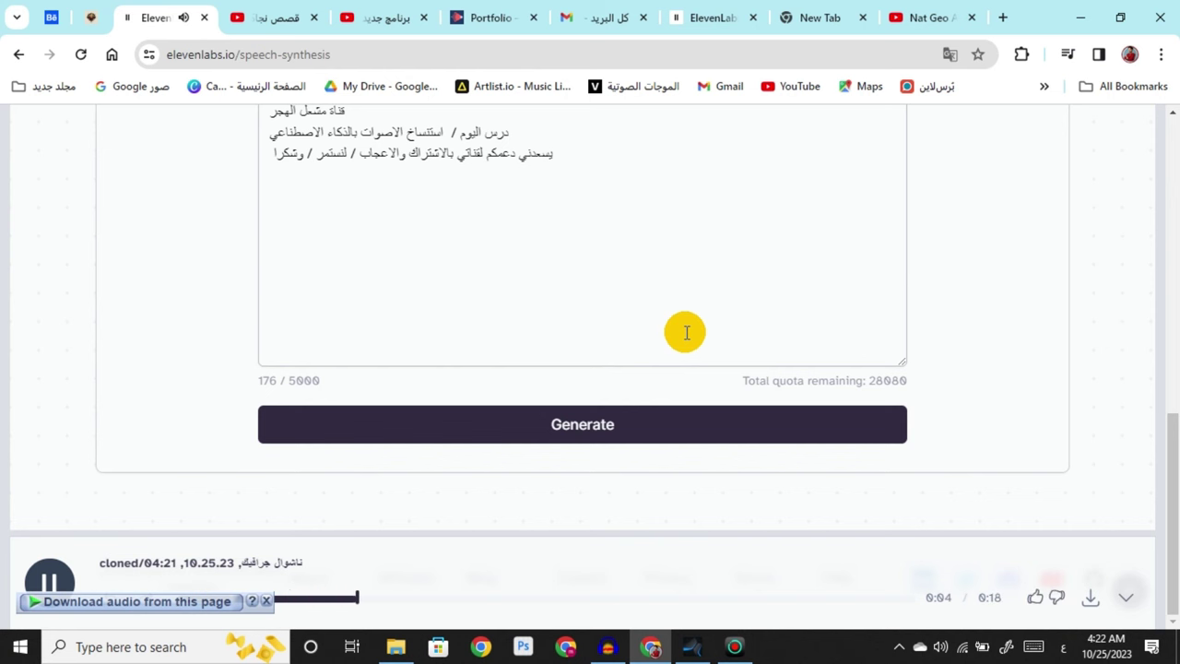
scroll(686, 332, "up", 1)
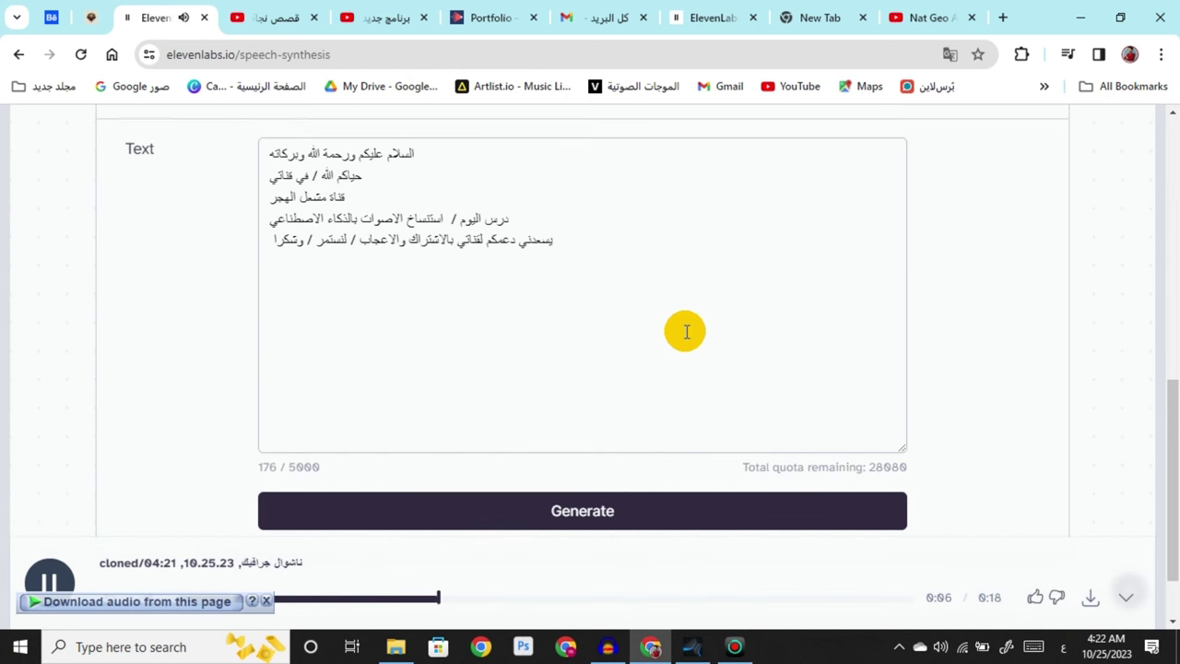
left_click(48, 576)
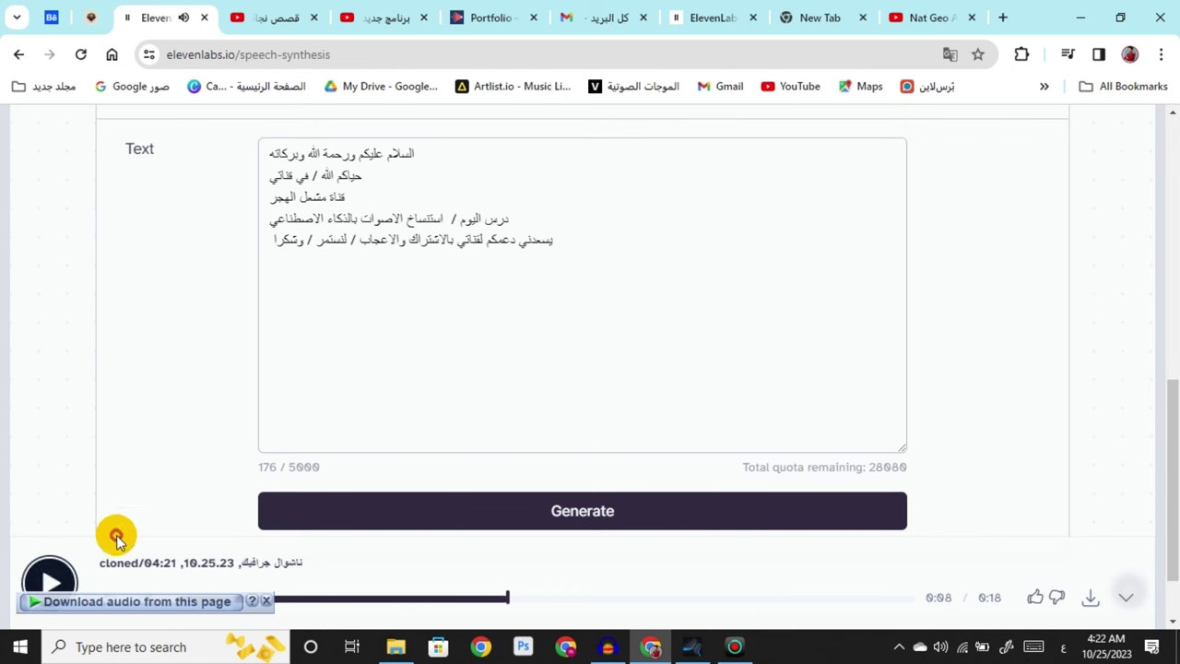
Play the opening of the original Nat Geo Abu Dhabi icebreaker video to compare the narrator's voice, then pause it.
left_click(917, 20)
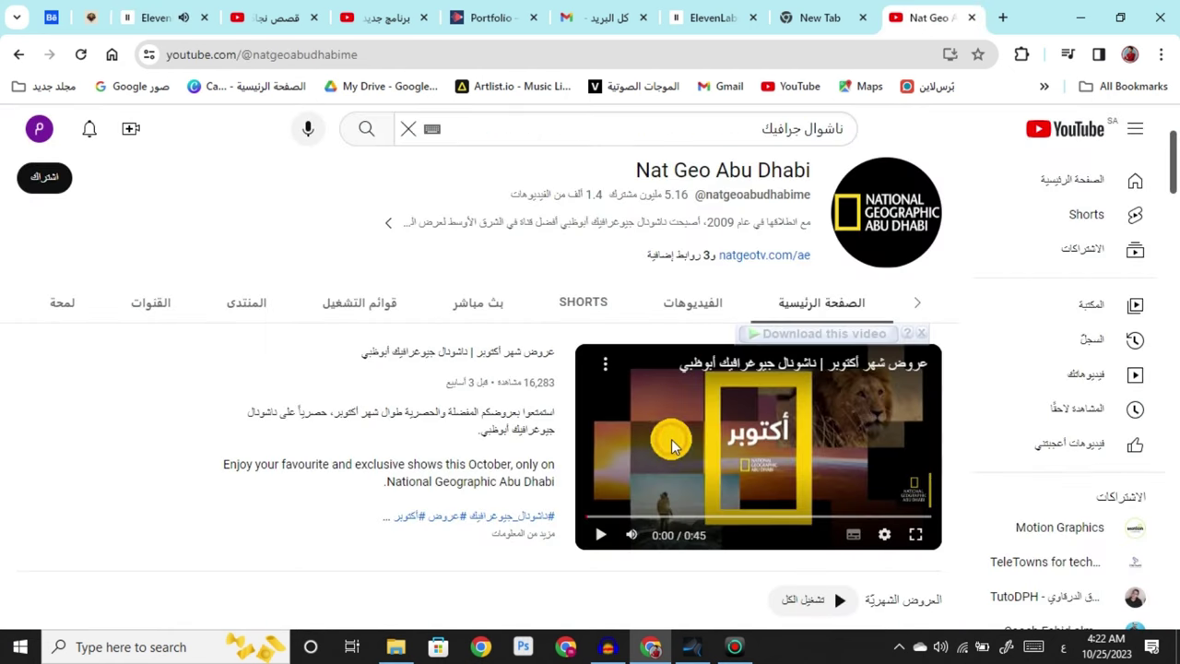
left_click(361, 19)
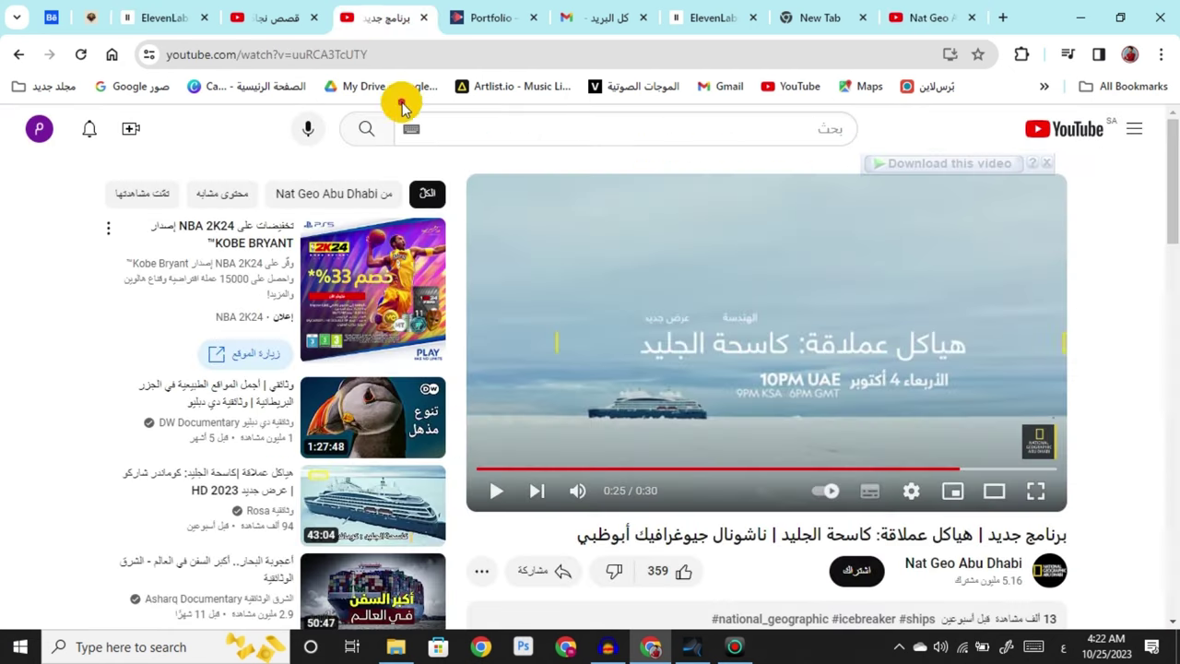
left_click(496, 488)
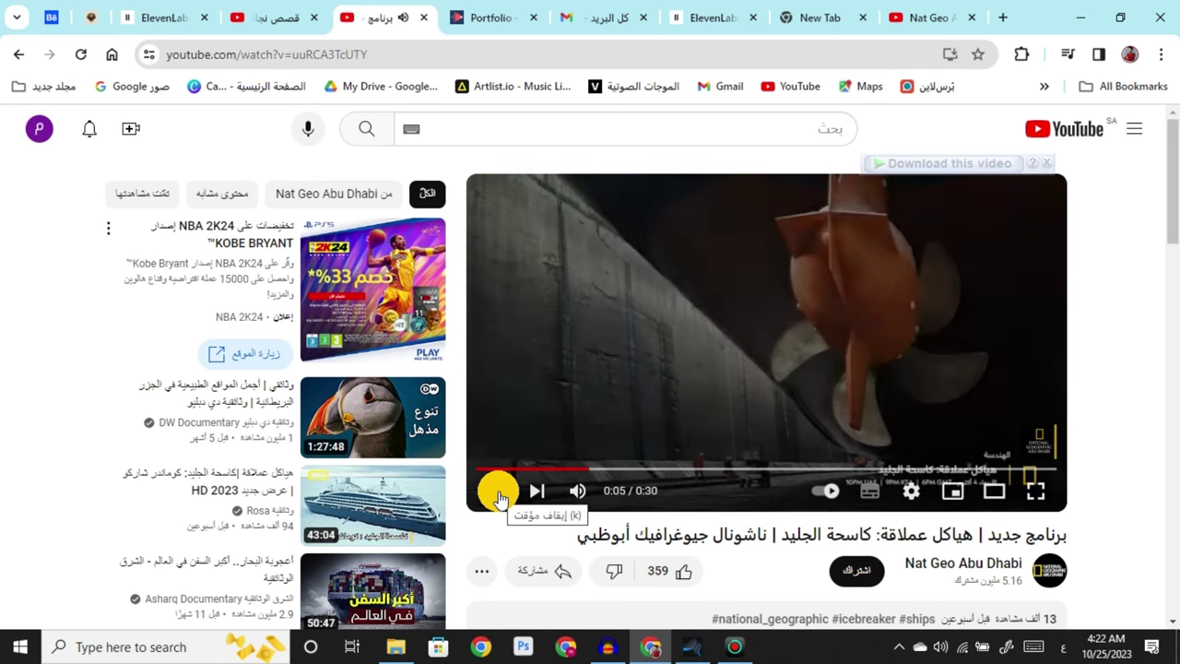
left_click(498, 492)
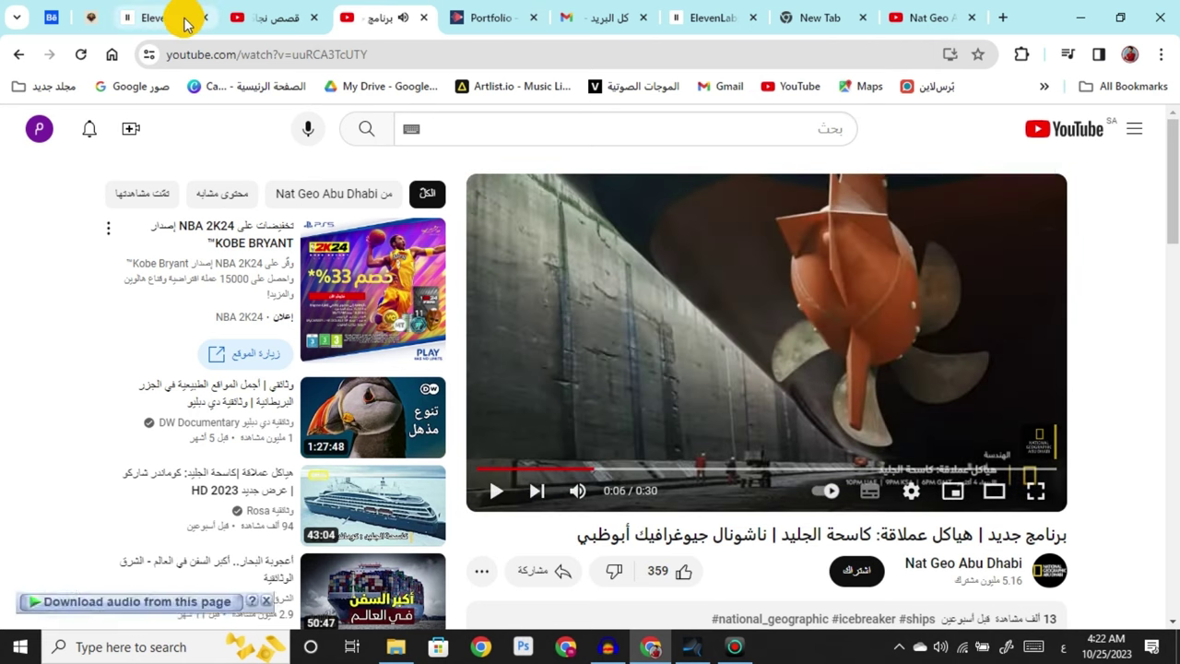
Return to the ElevenLabs speech page and replay the generated clip from about 0:03 to about 0:12.
left_click(180, 19)
scroll(330, 534, "down", 1)
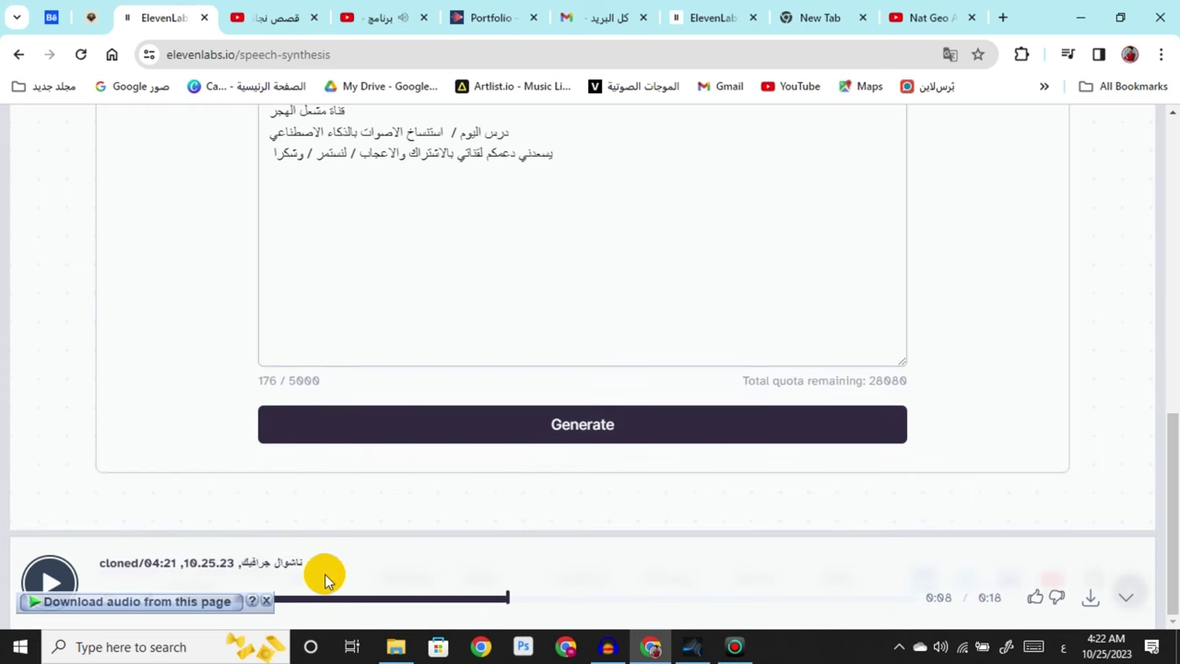
left_click(403, 600)
left_click_drag(403, 606, 291, 600)
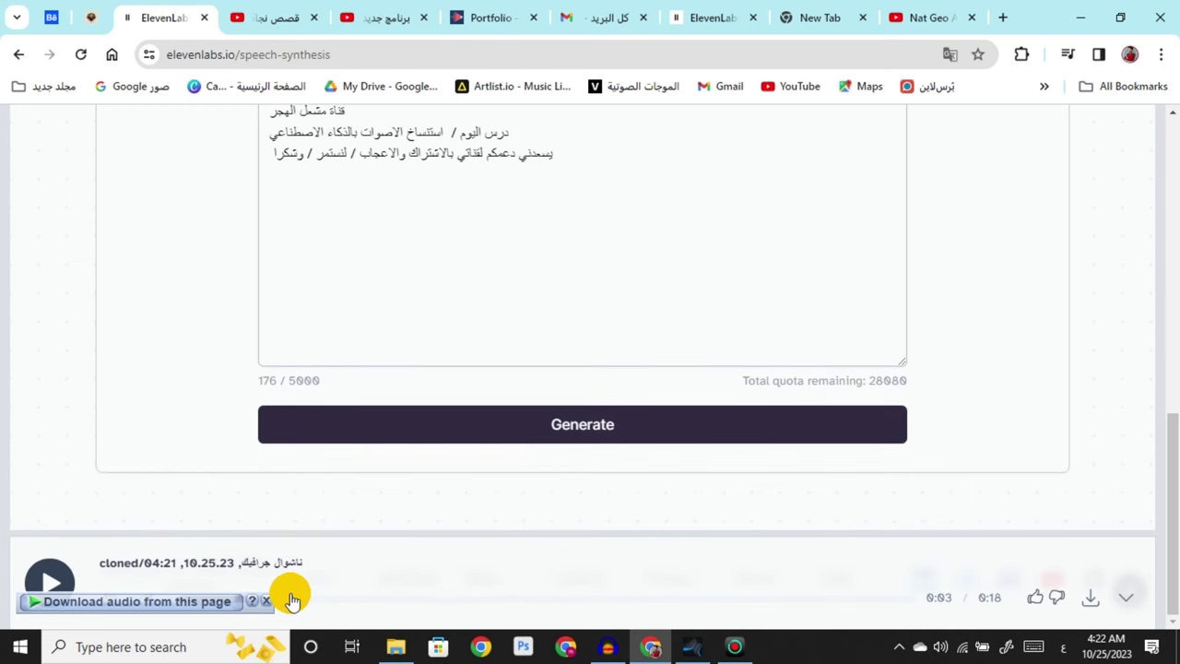
left_click(49, 579)
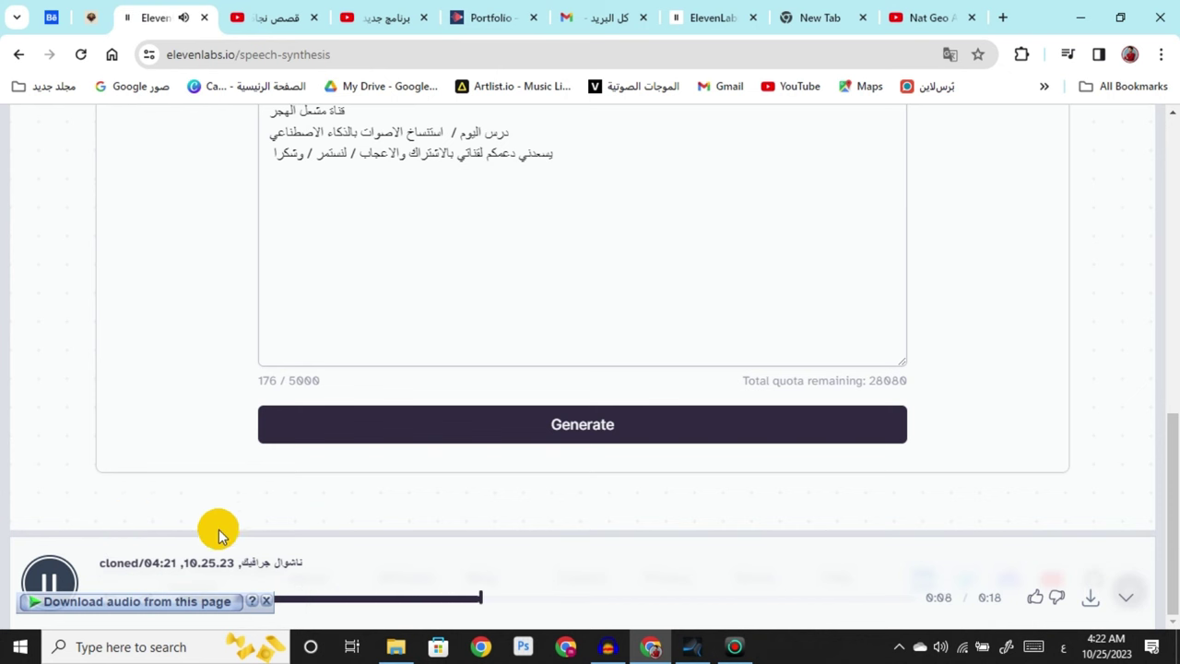
scroll(219, 535, "up", 1)
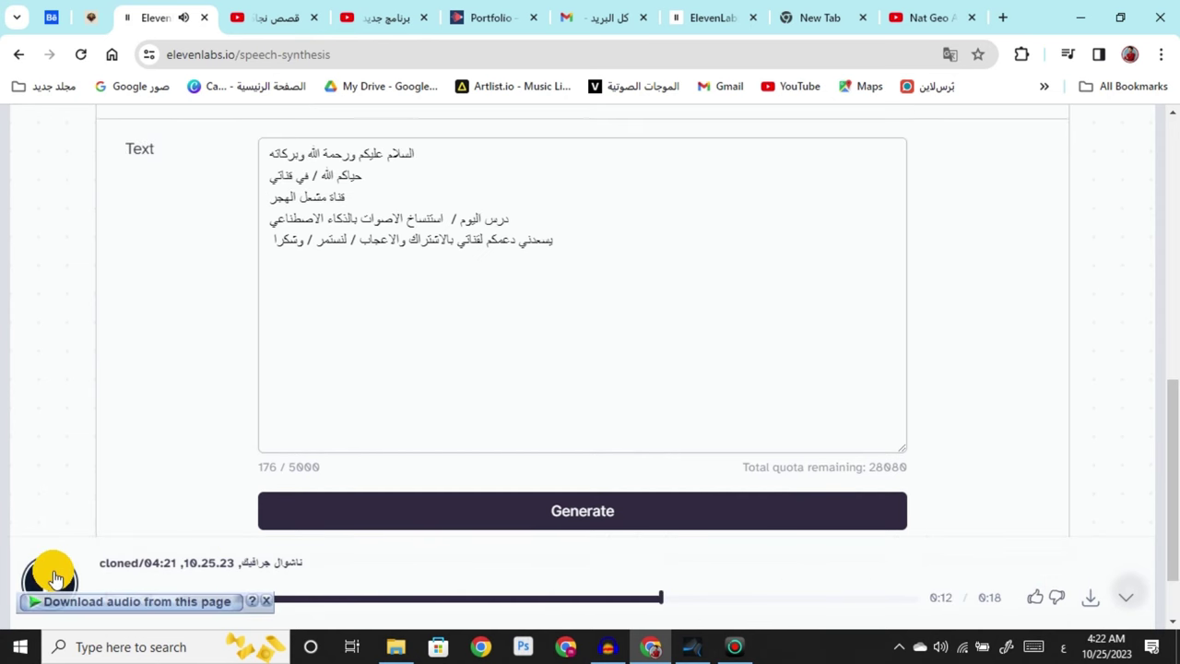
Resume the Nat Geo Abu Dhabi video, skip back to about 0:01 for another comparison and pause it.
left_click(373, 17)
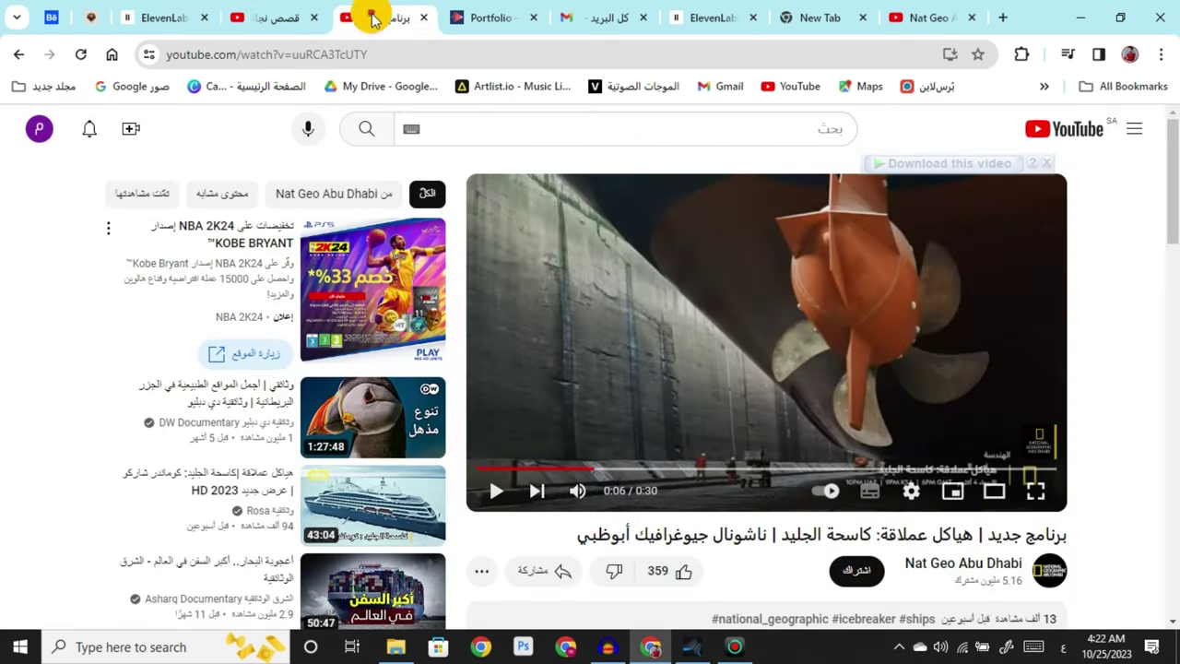
left_click(574, 310)
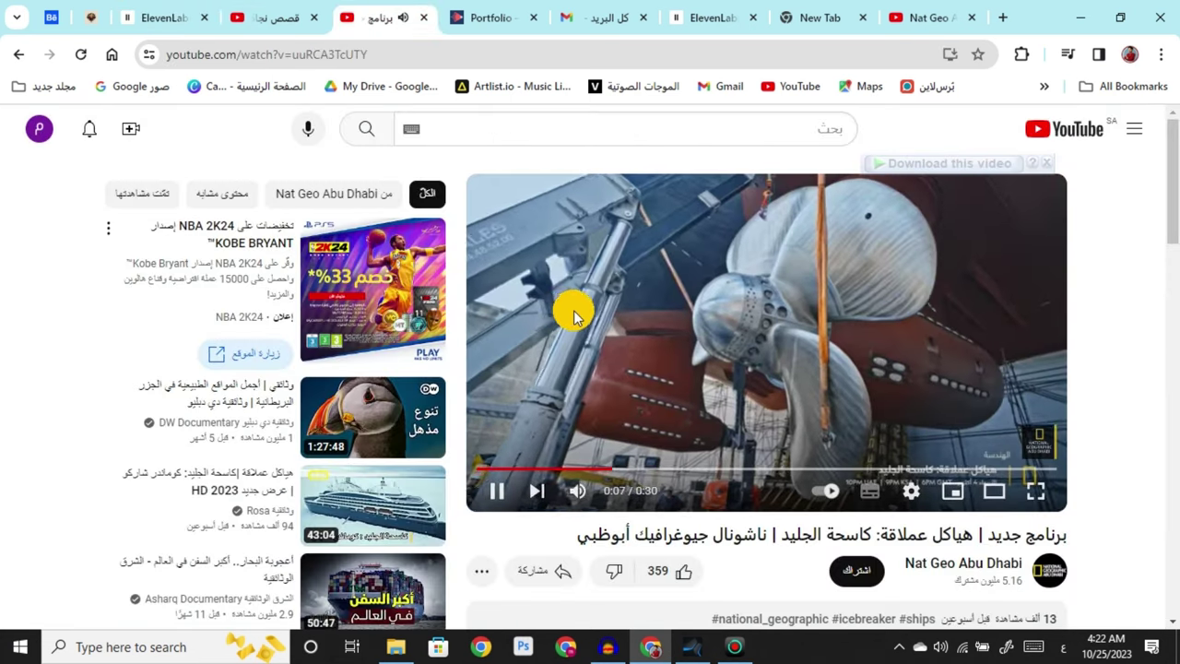
left_click_drag(517, 467, 496, 474)
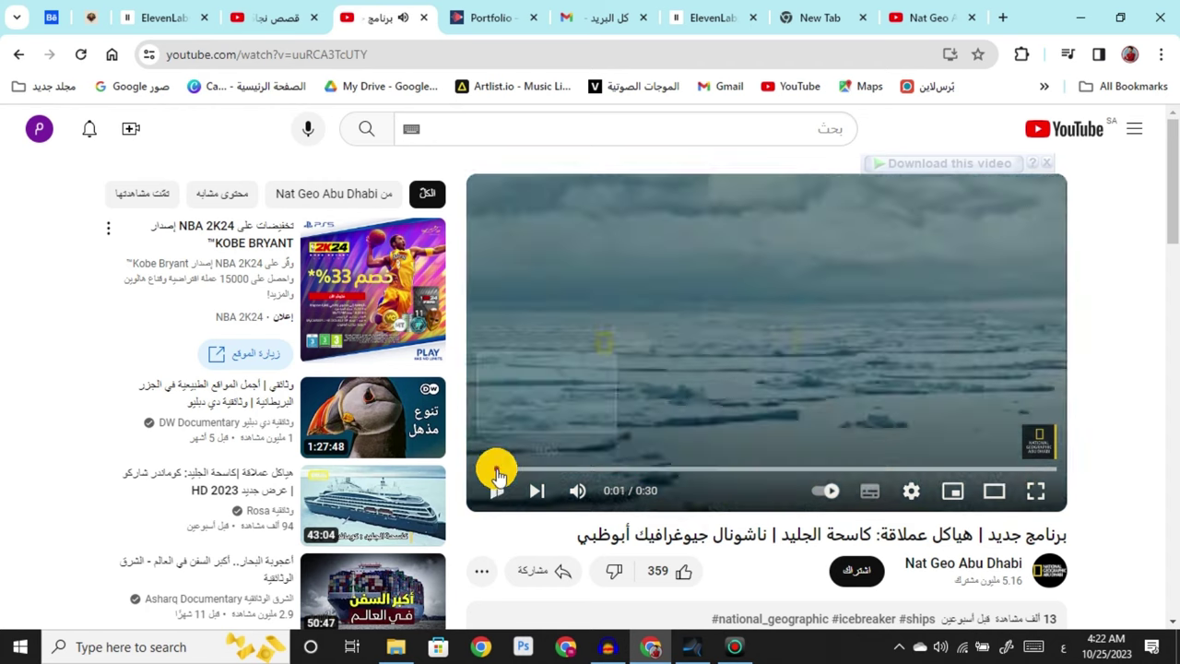
left_click(590, 316)
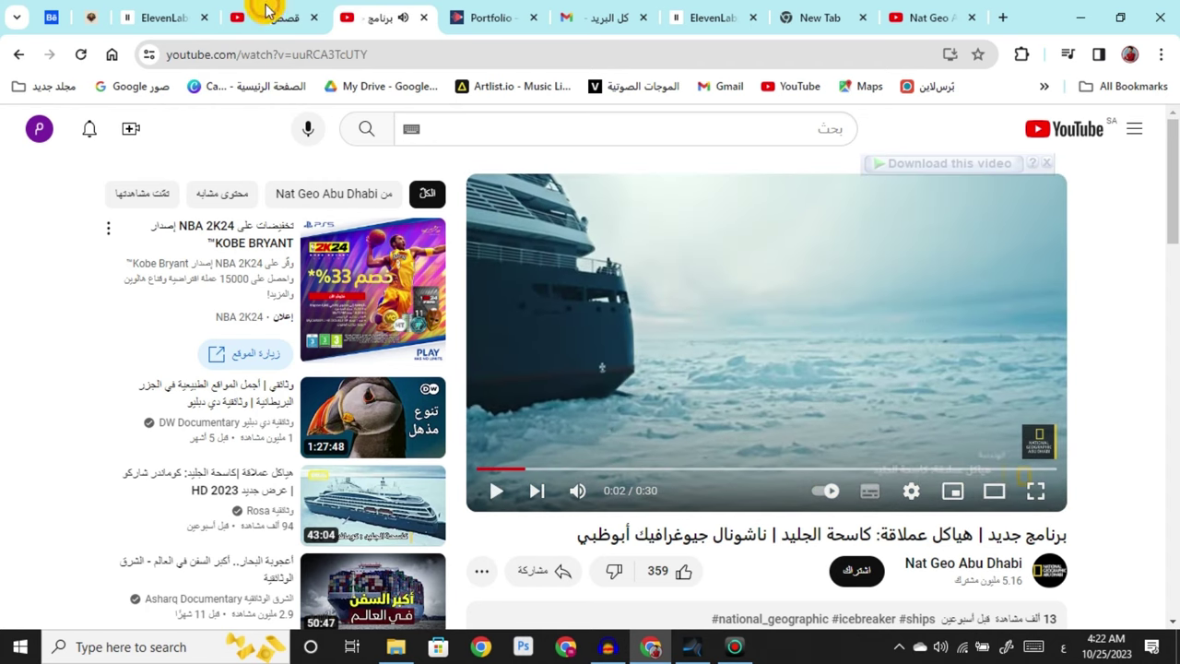
Rewind the generated clip on the ElevenLabs page to its beginning and listen to it through to the end.
left_click(185, 16)
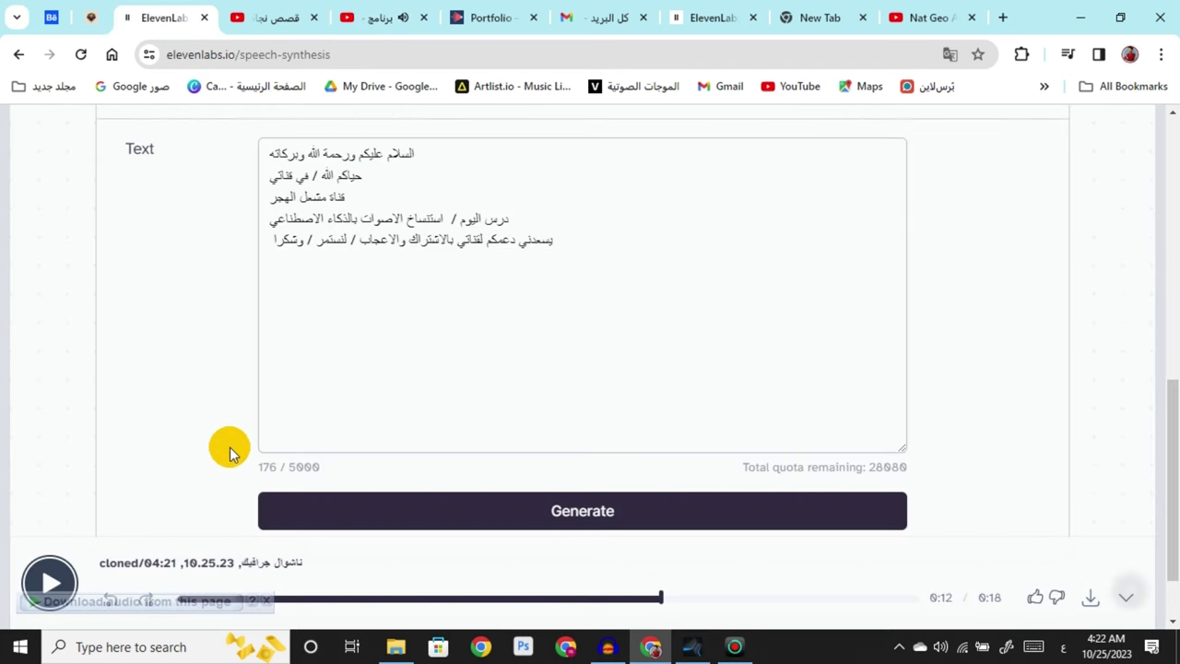
scroll(236, 457, "up", 1)
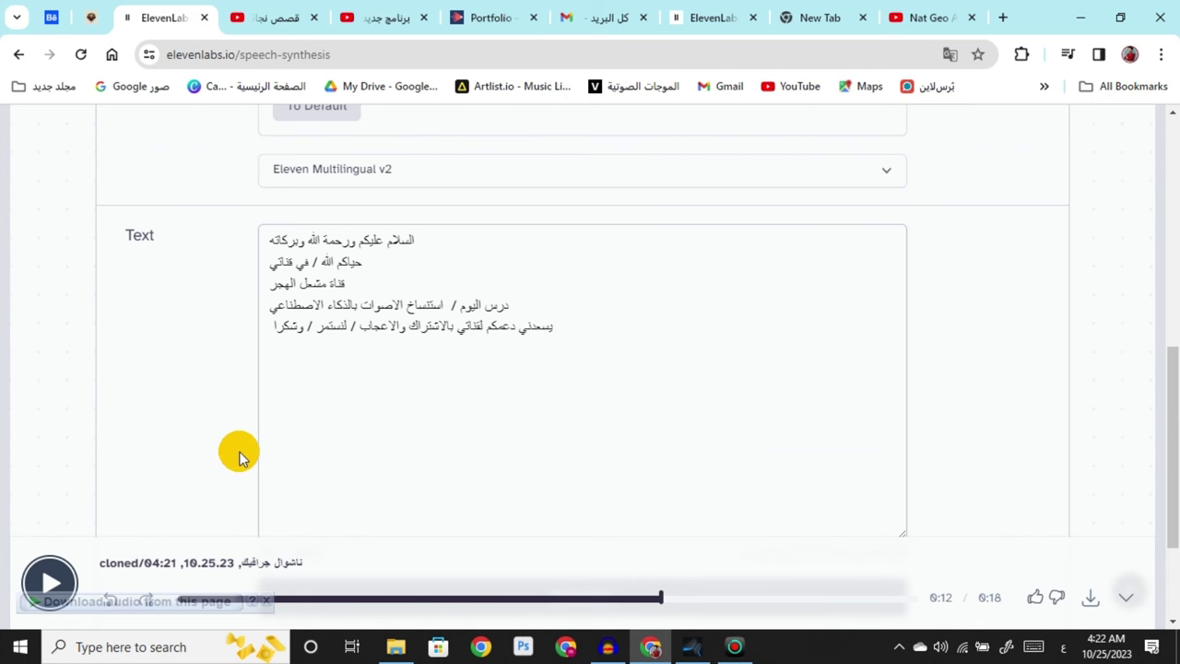
scroll(403, 531, "down", 2)
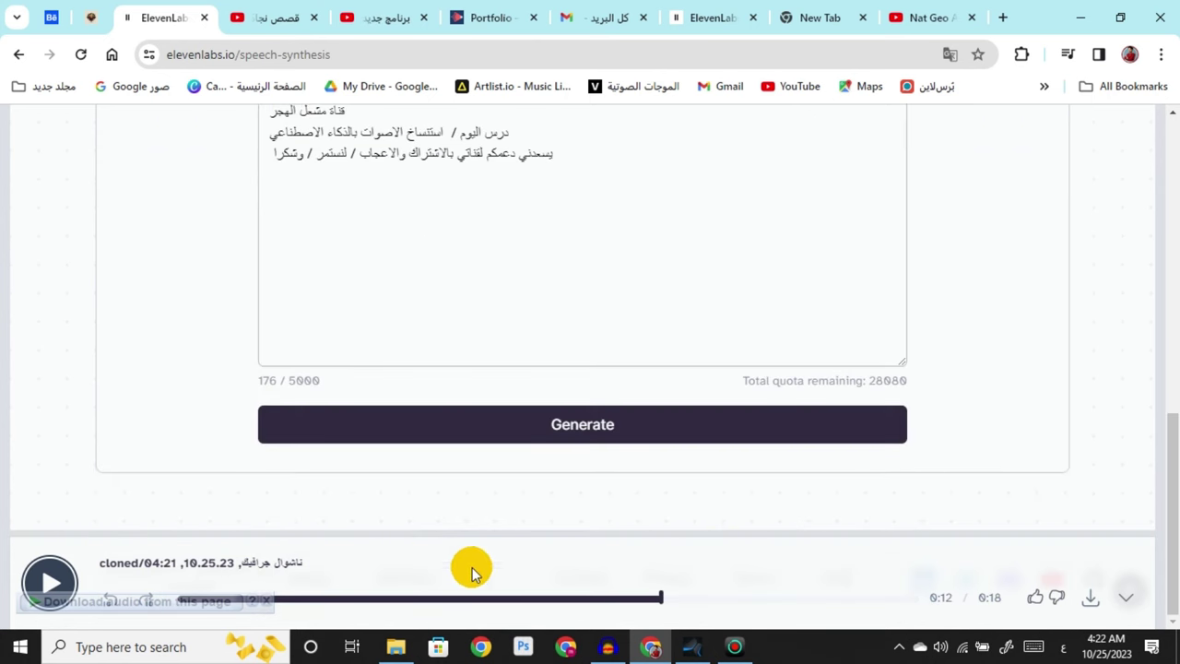
left_click_drag(488, 601, 164, 579)
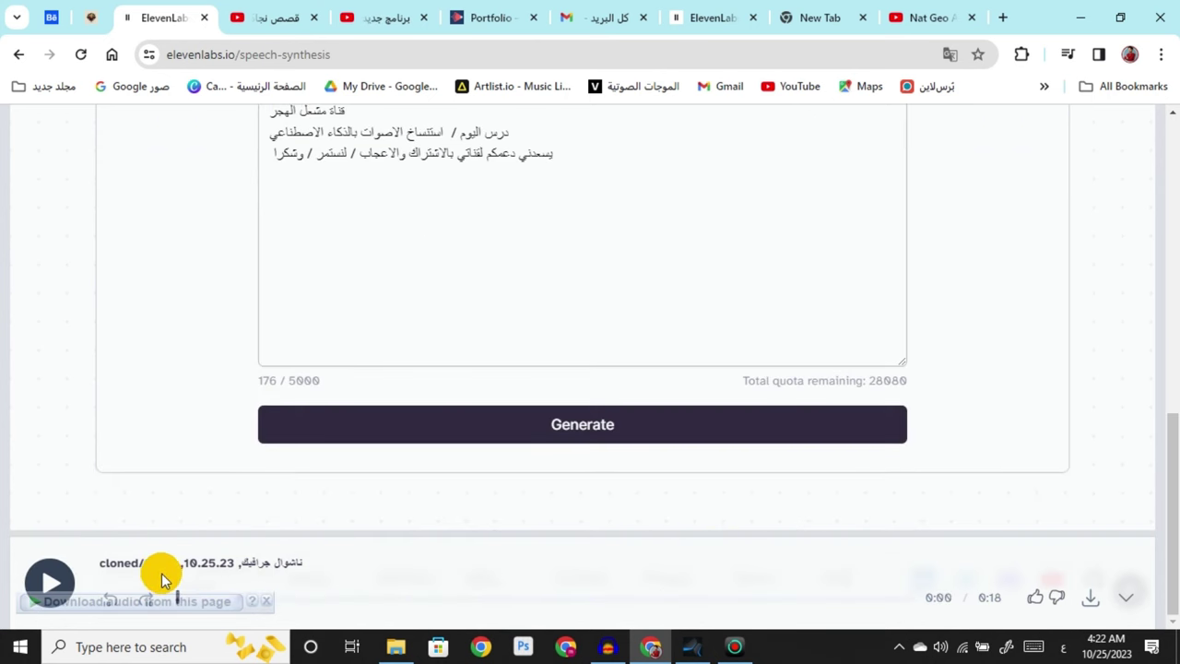
left_click(60, 578)
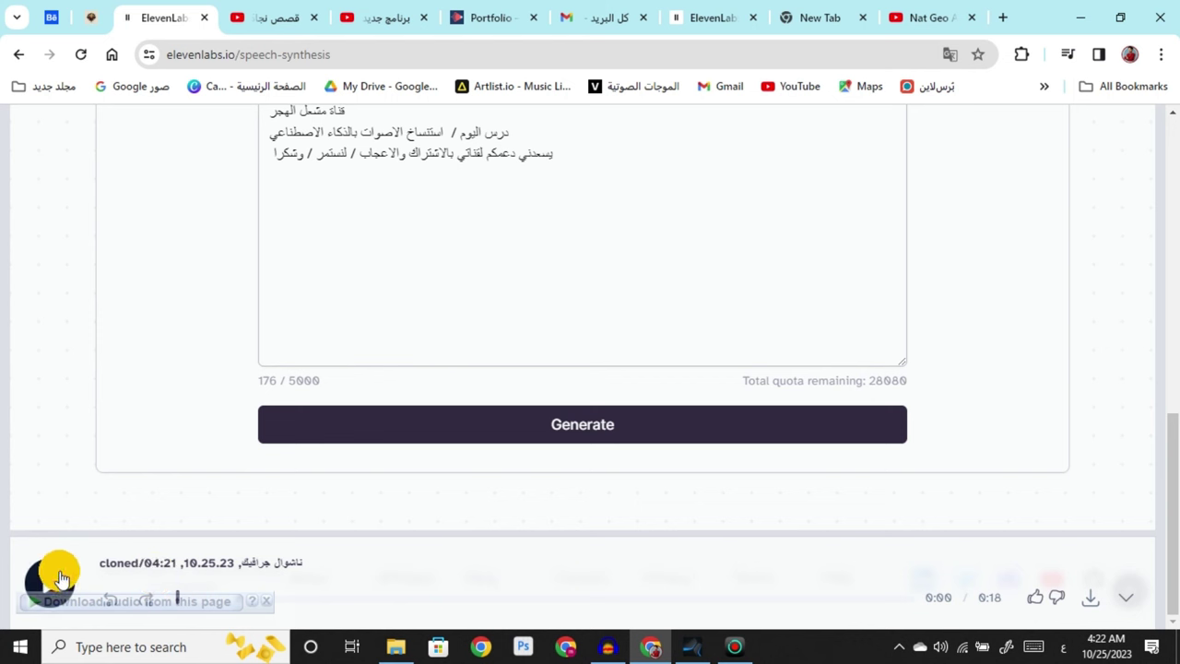
left_click(60, 577)
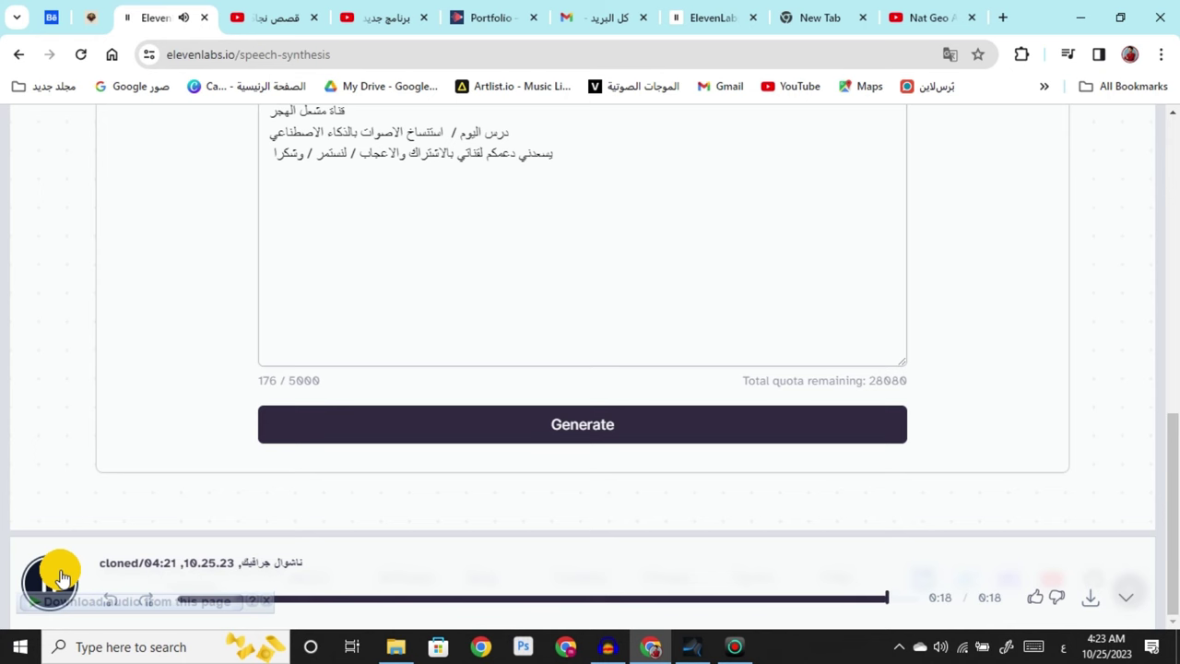
left_click(696, 647)
left_click(693, 645)
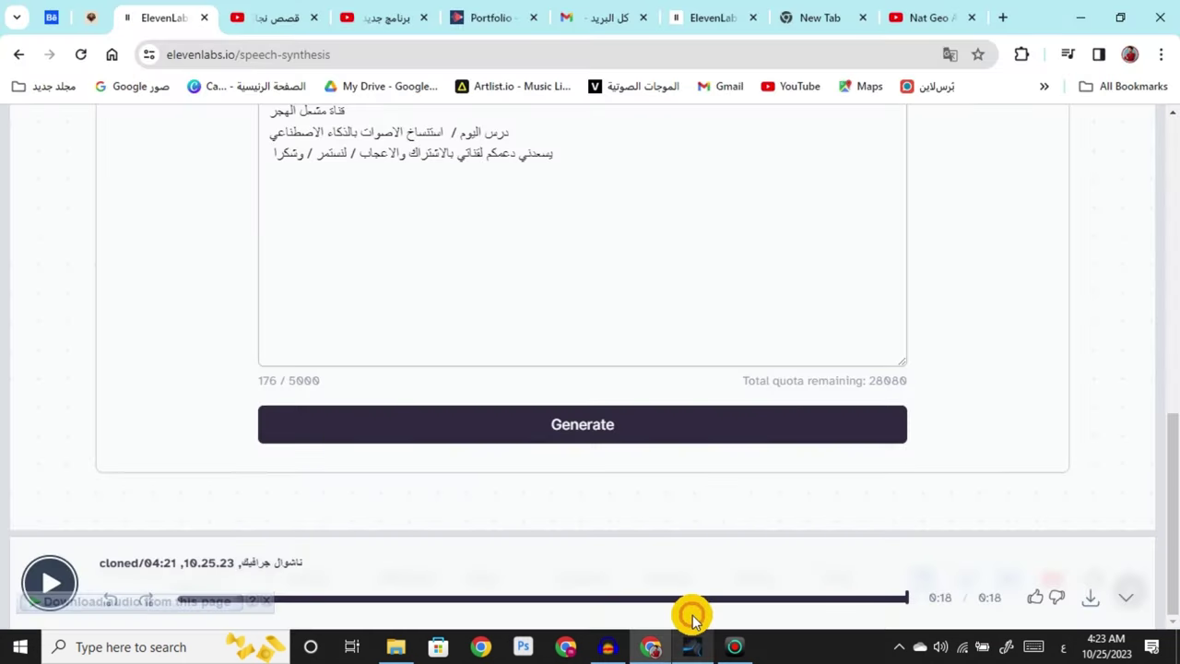
scroll(703, 520, "up", 2)
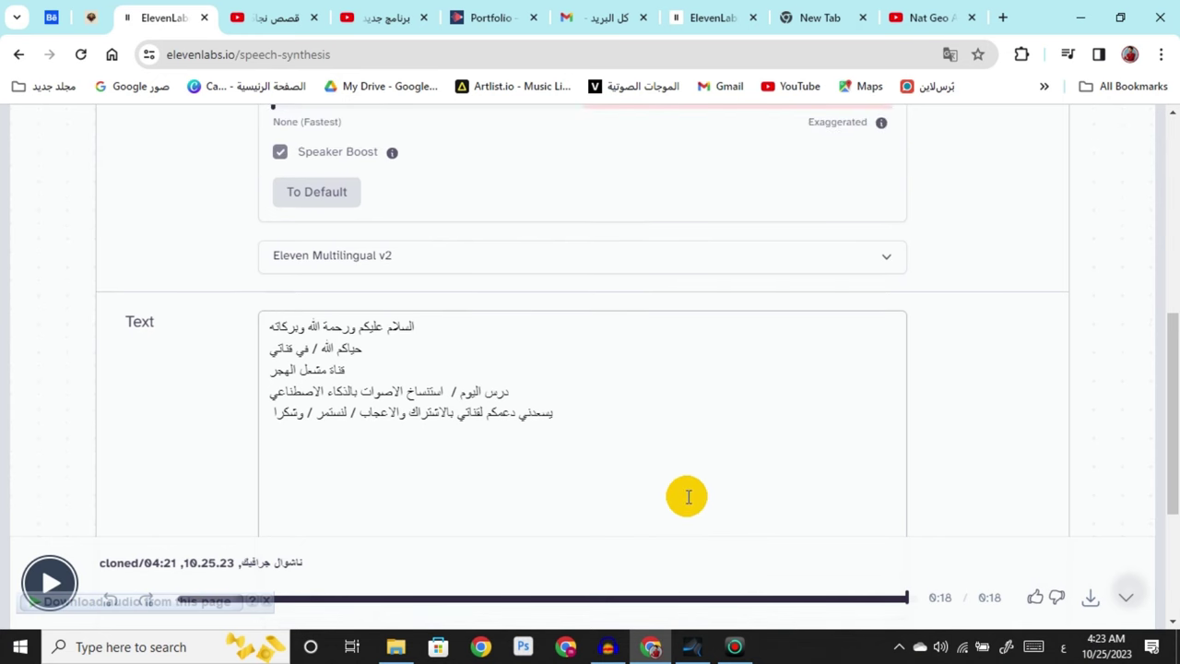
left_click(277, 15)
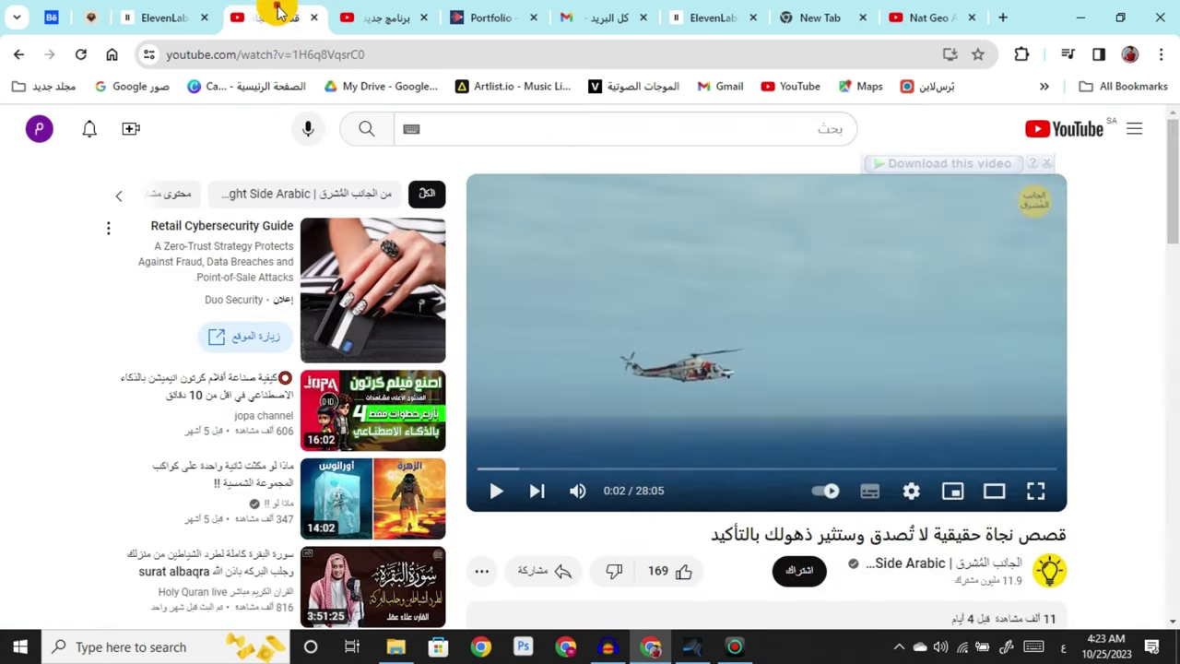
Search YouTube for "هاشتاق" from the Nat Geo Abu Dhabi video page.
left_click(387, 19)
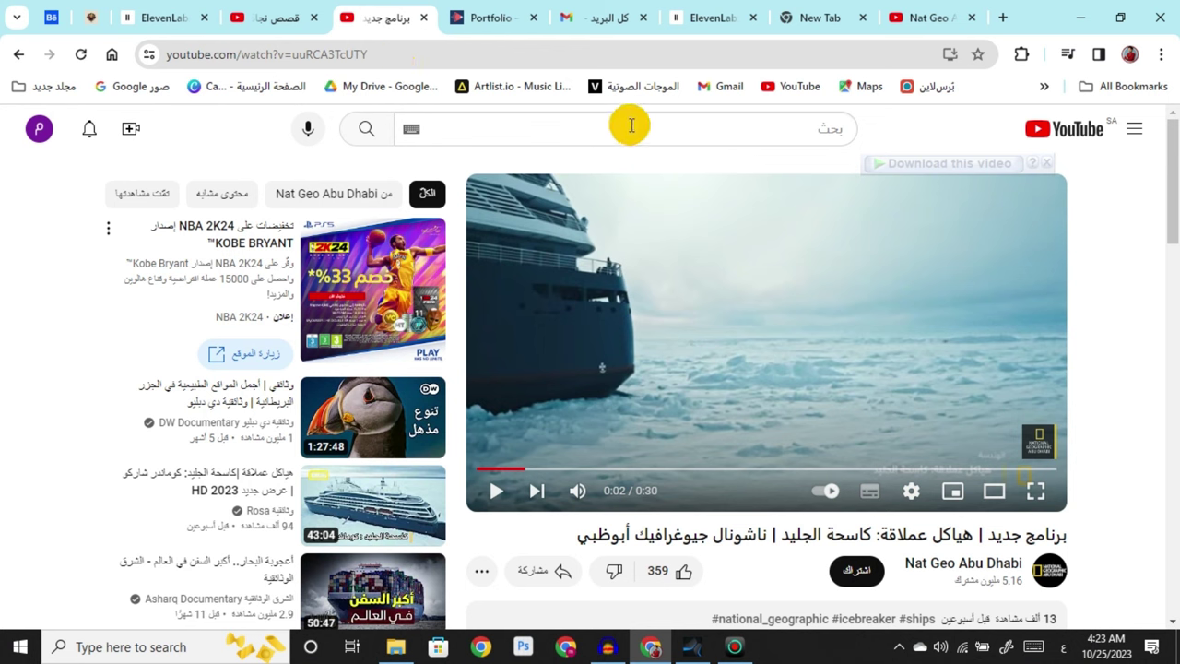
left_click(632, 124)
type("هشا")
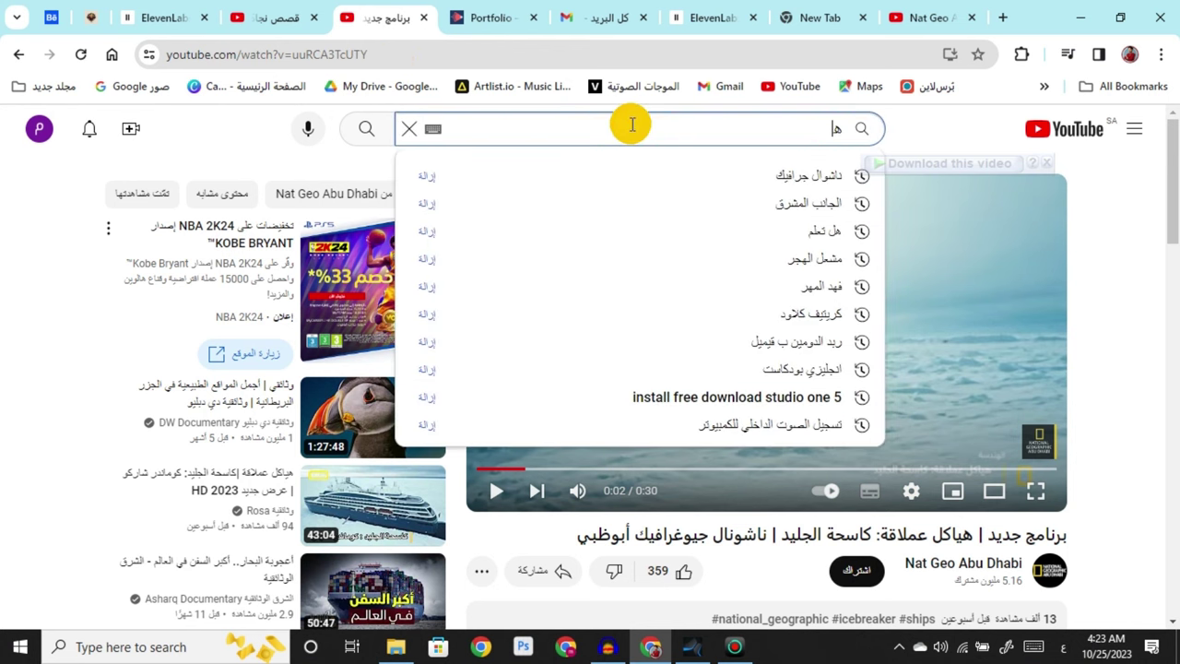
key("BackSpace")
key("BackSpace")
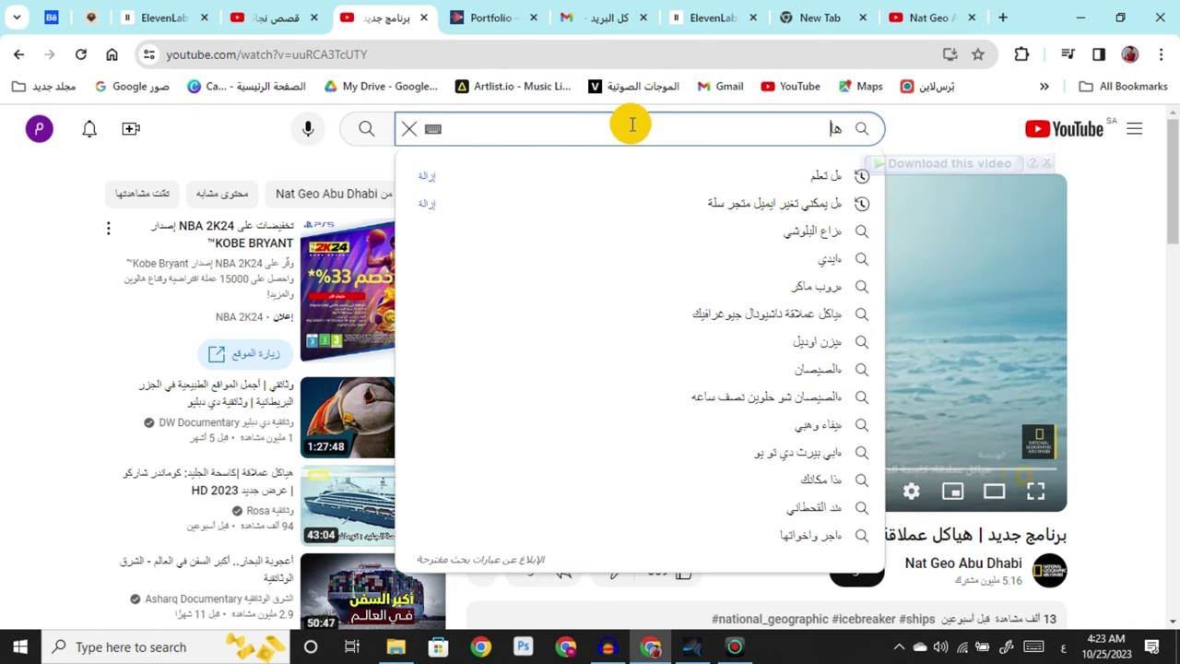
type("اشتاق")
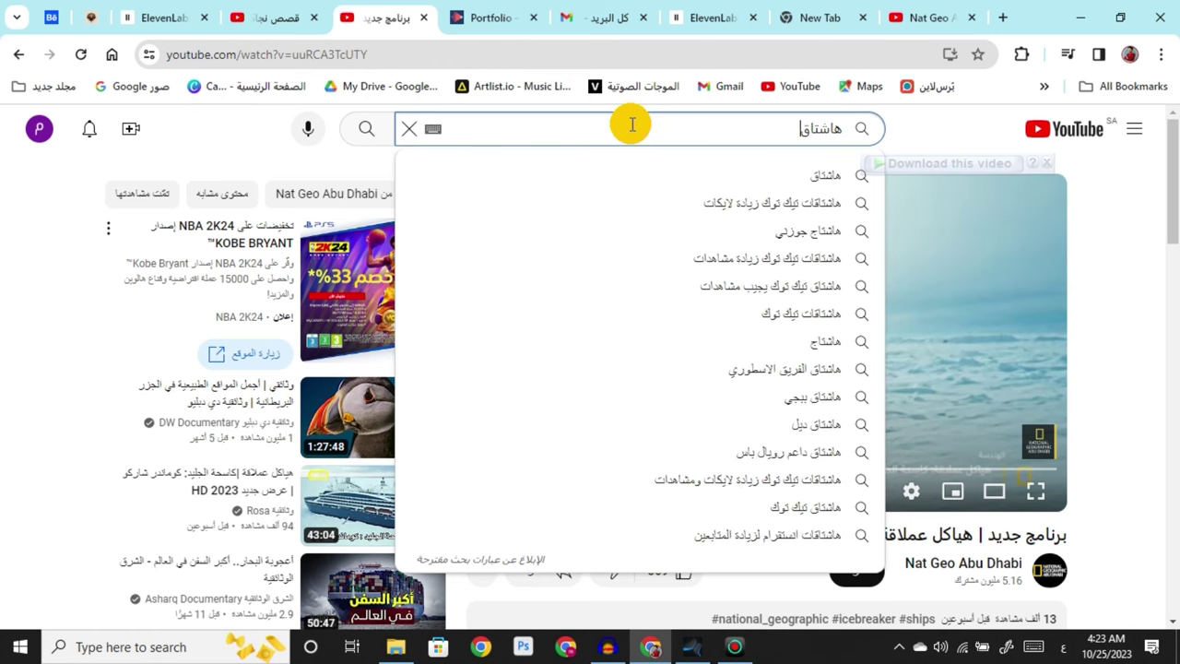
key("Return")
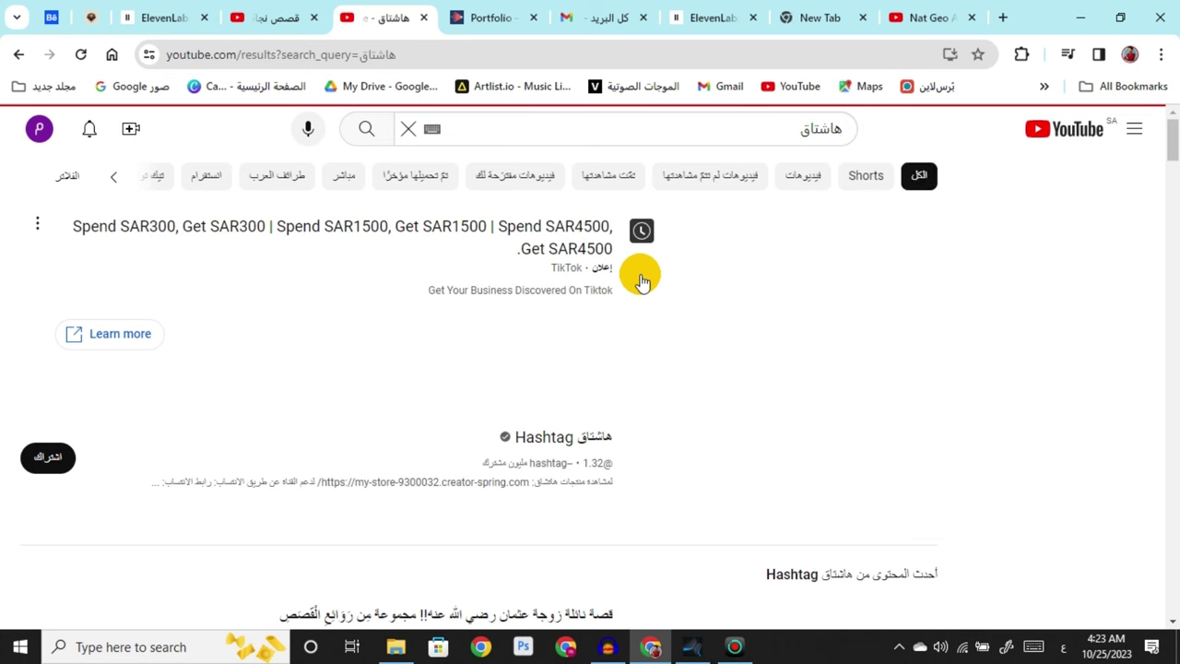
Open the Hashtag channel's video "قصص ذكاء، نوادر الحجاج" and sample its narration near 8:46 and 21:25, pausing after each passage.
left_click(640, 399)
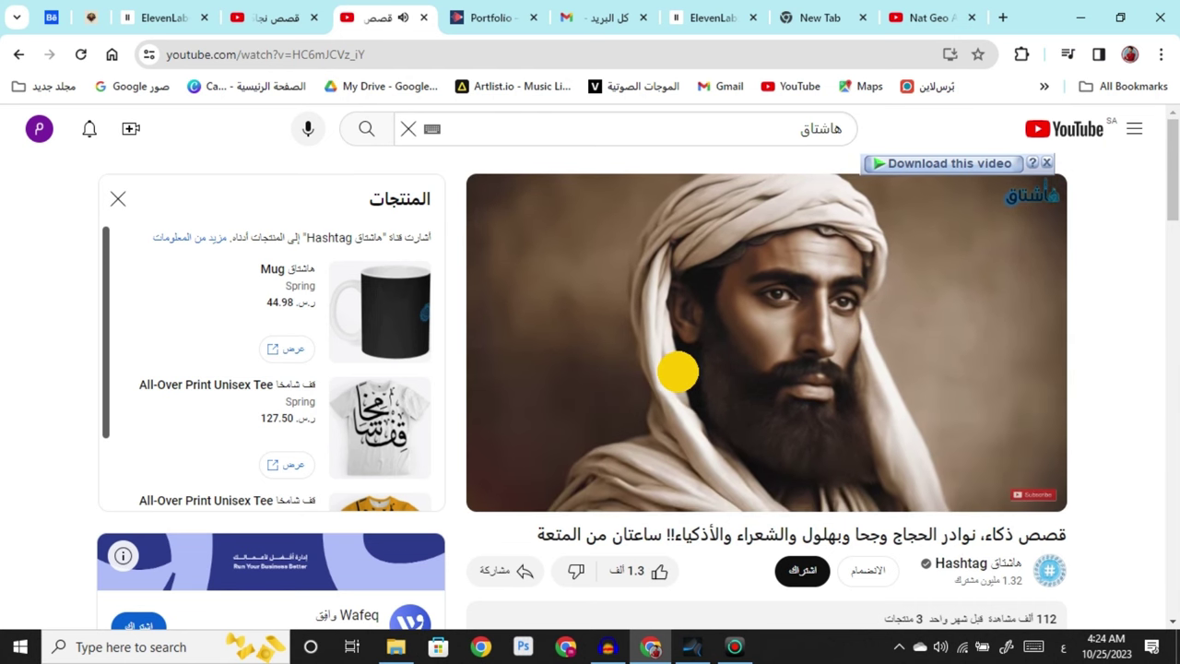
left_click(690, 351)
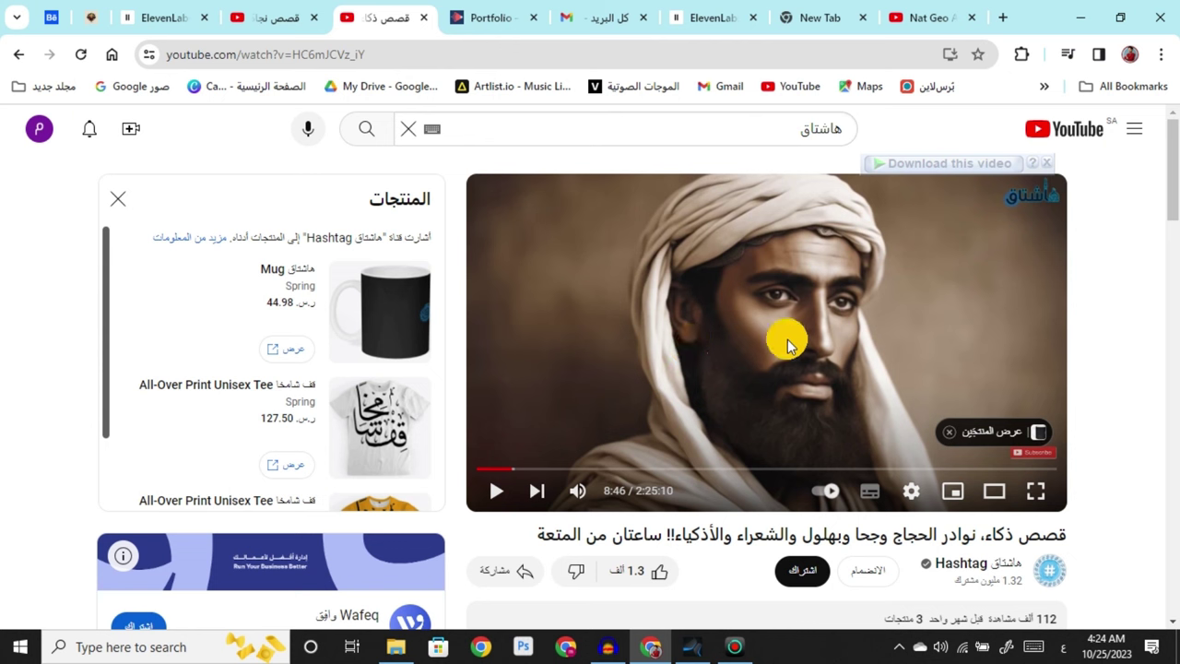
left_click(507, 497)
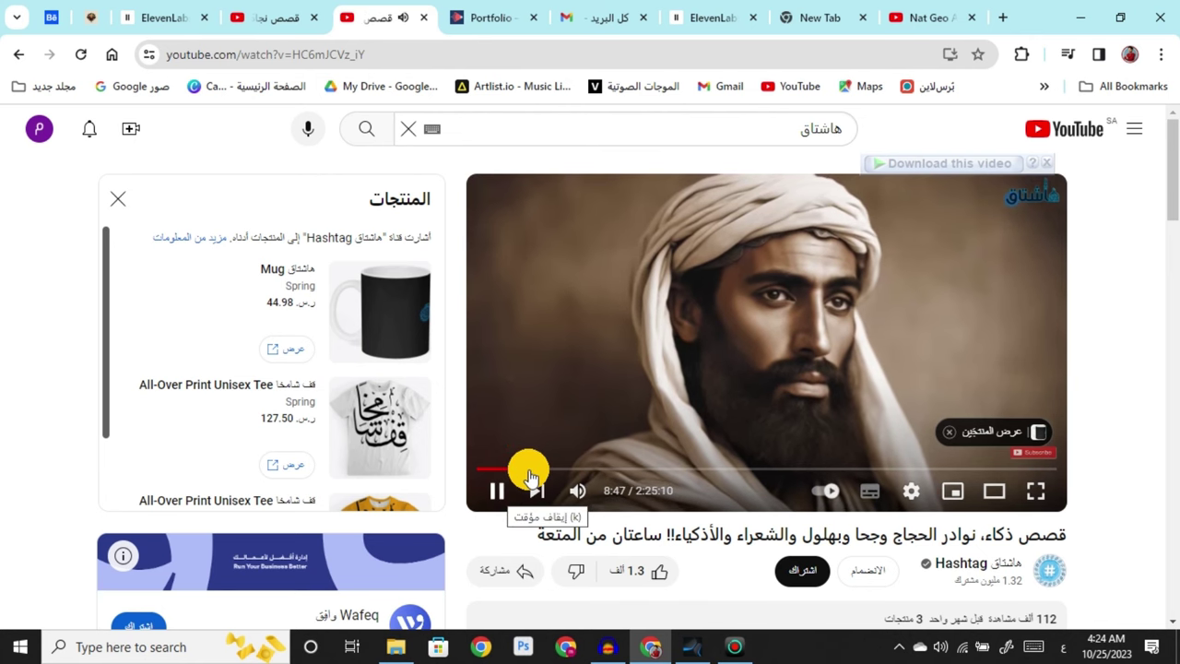
left_click(561, 468)
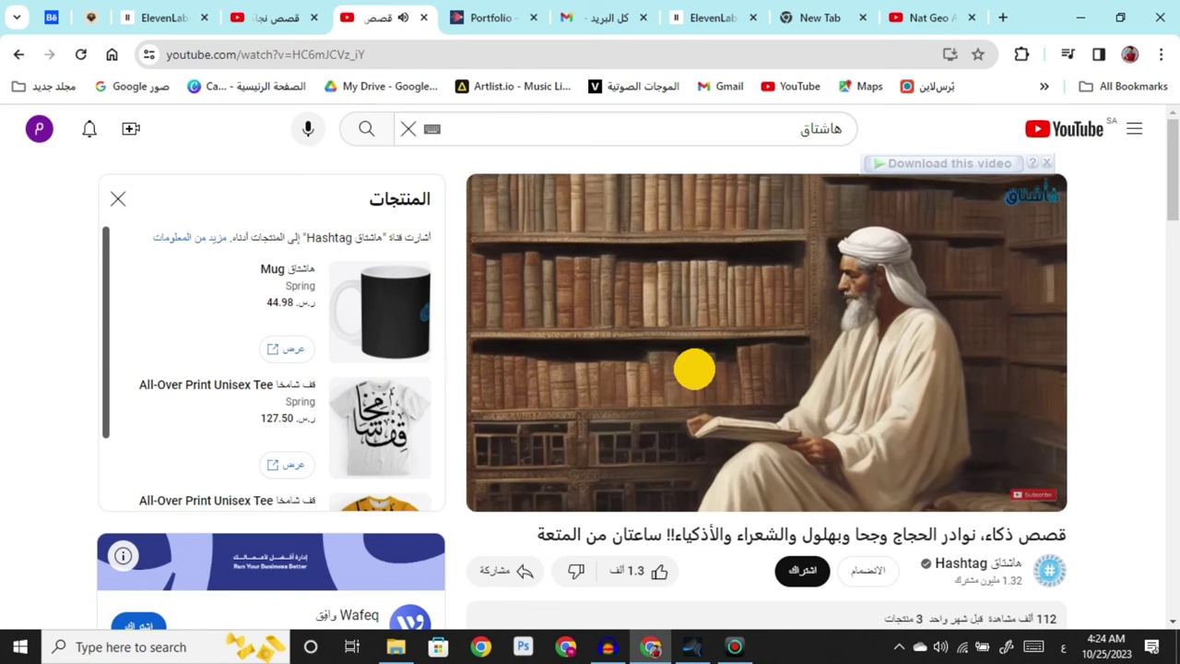
left_click(710, 337)
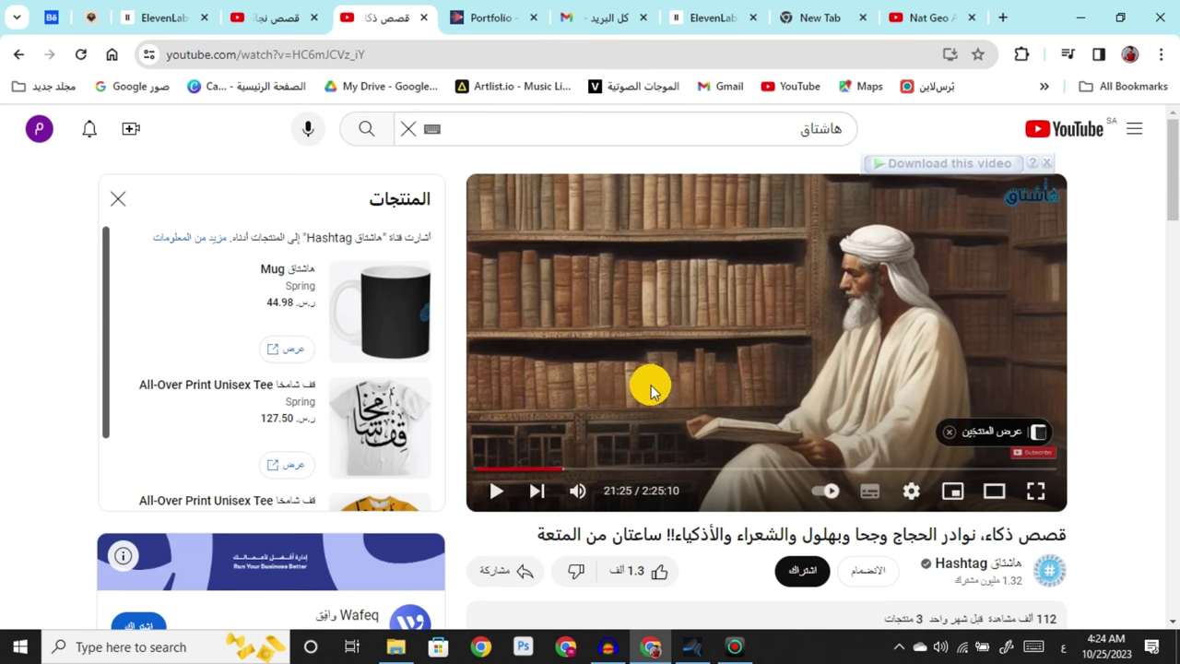
Switch to Audacity and delete all of the previously recorded audio from the Audio 1 track.
left_click(608, 643)
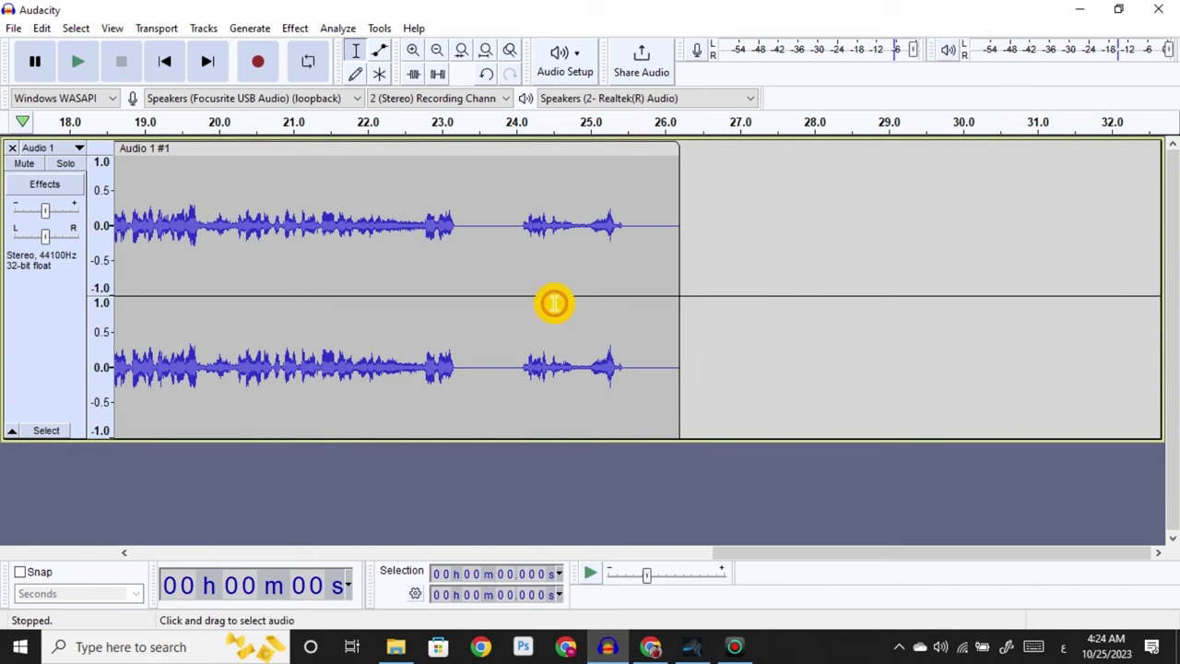
key("ctrl+a")
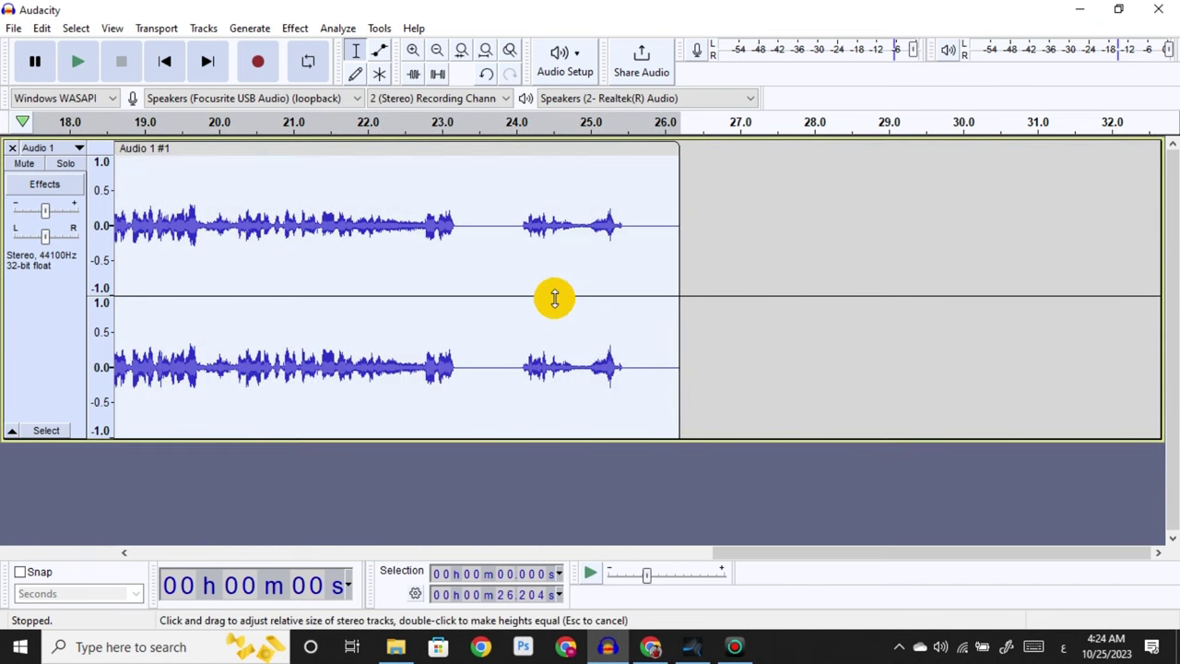
key("Delete")
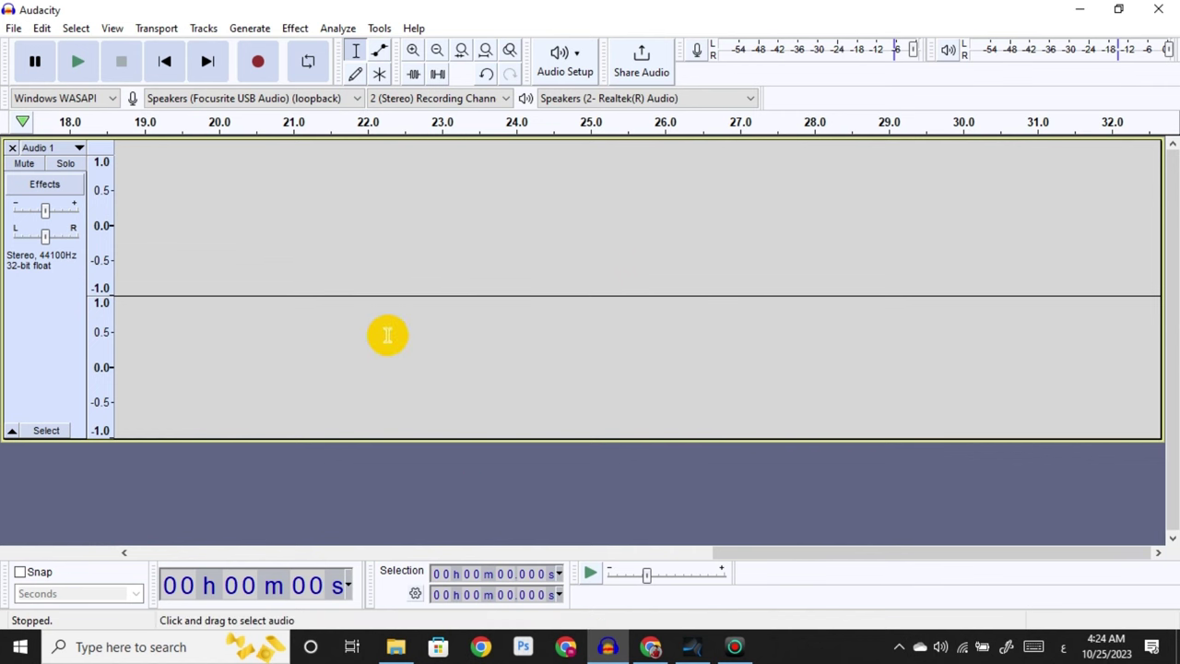
Record the Hashtag video's narration from 21:25 to 22:01 into the empty Audacity track, then pause the video and stop recording.
left_click(258, 74)
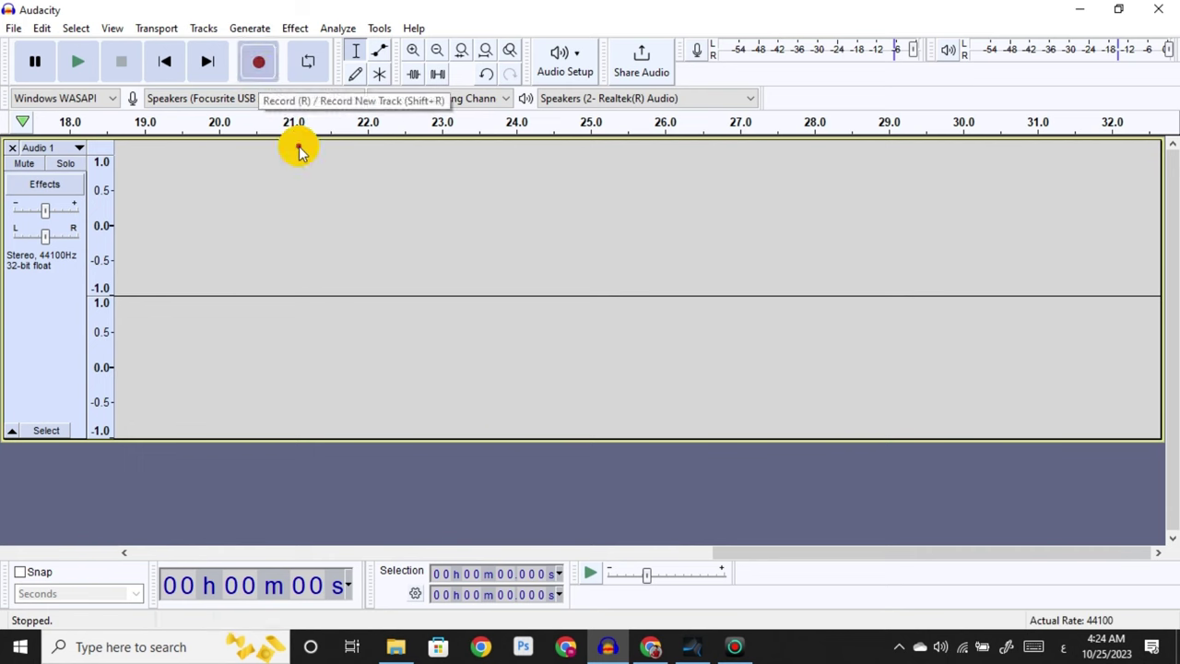
left_click(651, 646)
left_click(672, 423)
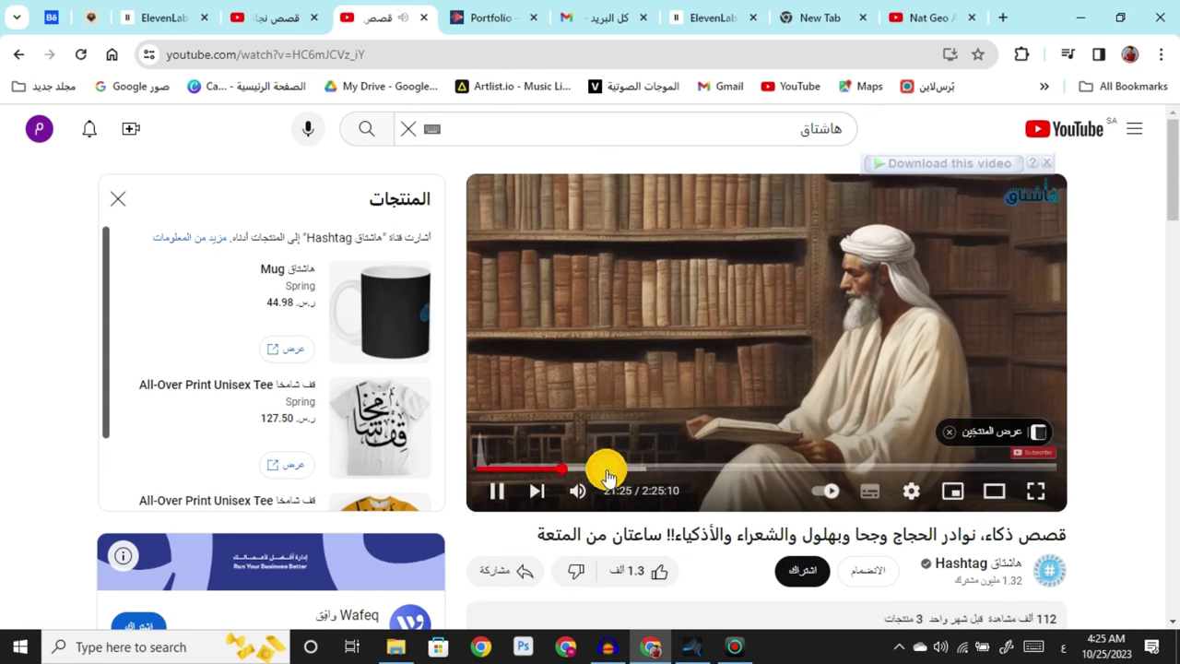
left_click(616, 649)
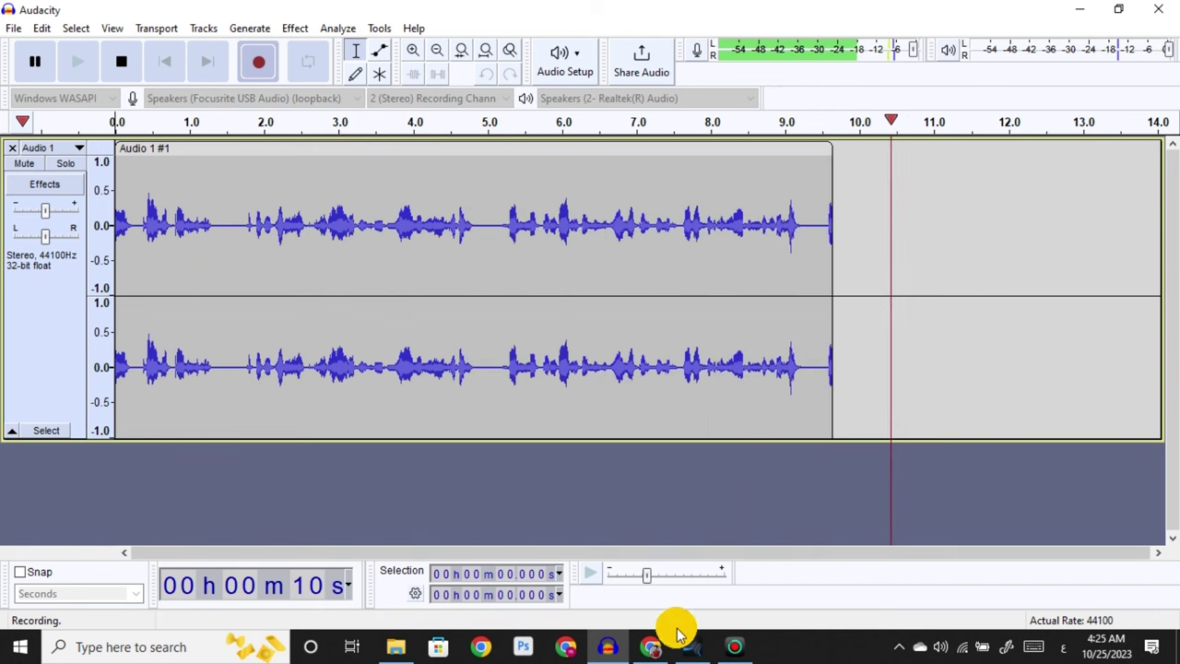
left_click(653, 648)
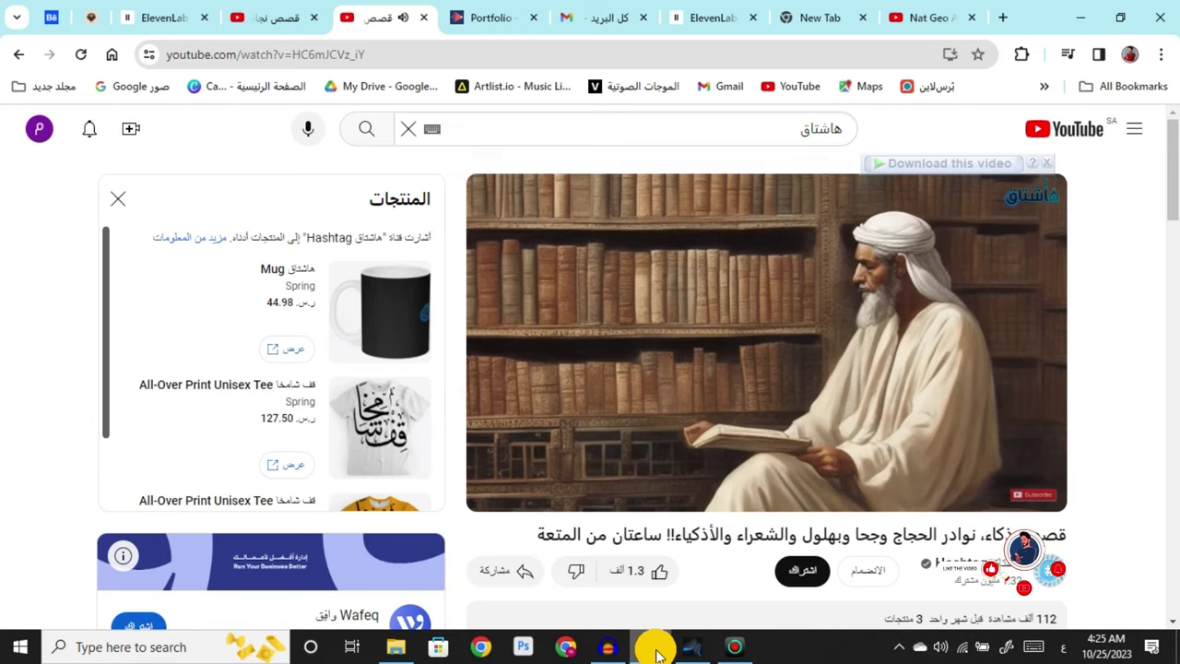
key("alt+Tab")
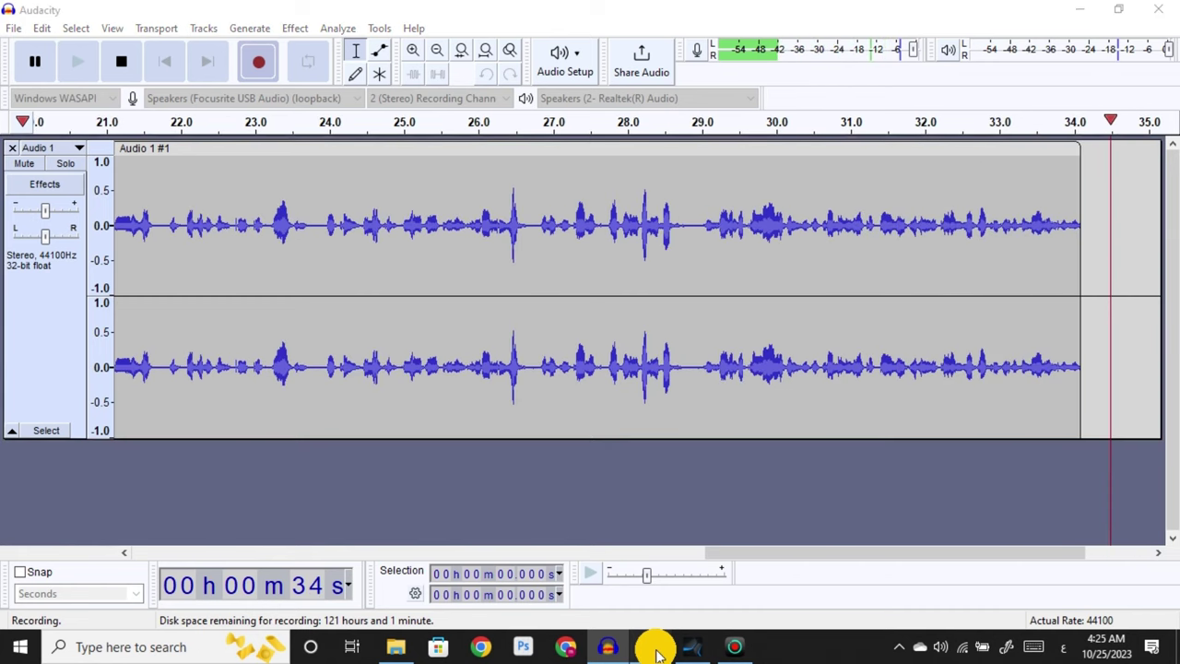
left_click(653, 648)
left_click(773, 325)
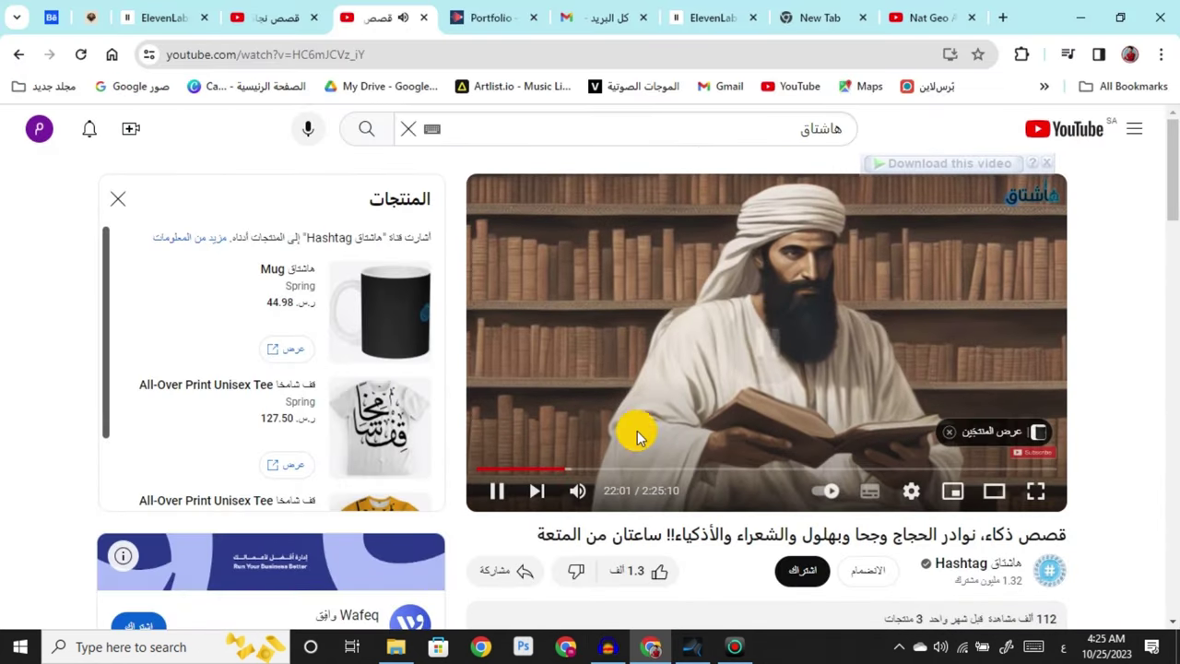
left_click(609, 646)
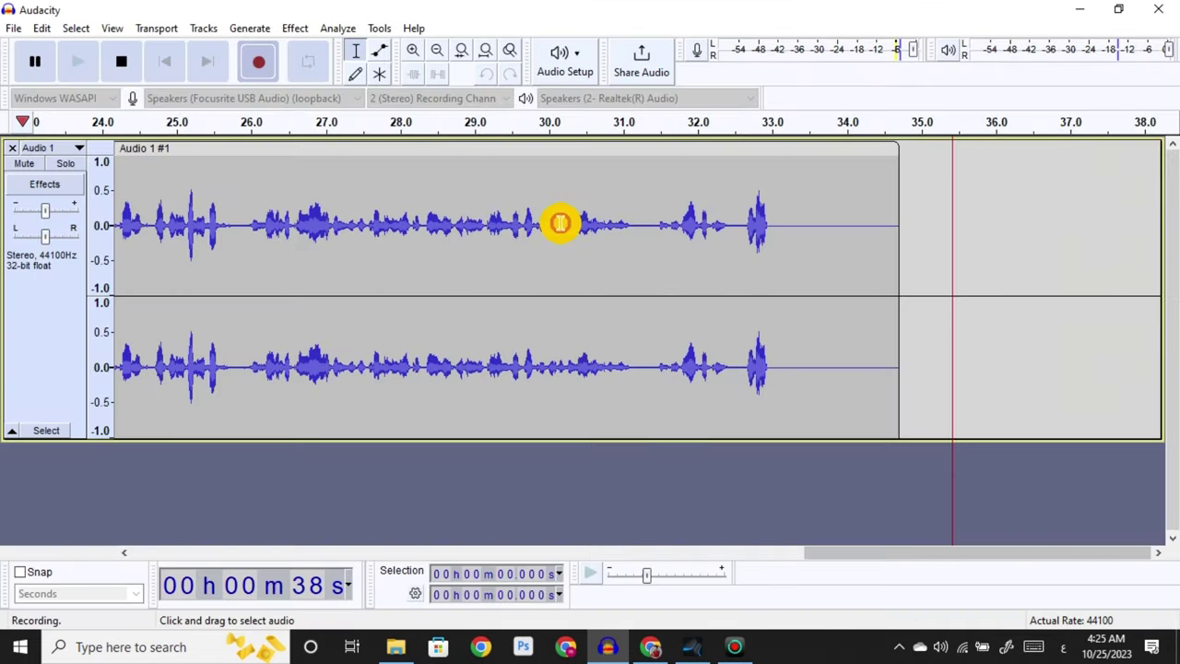
left_click(106, 63)
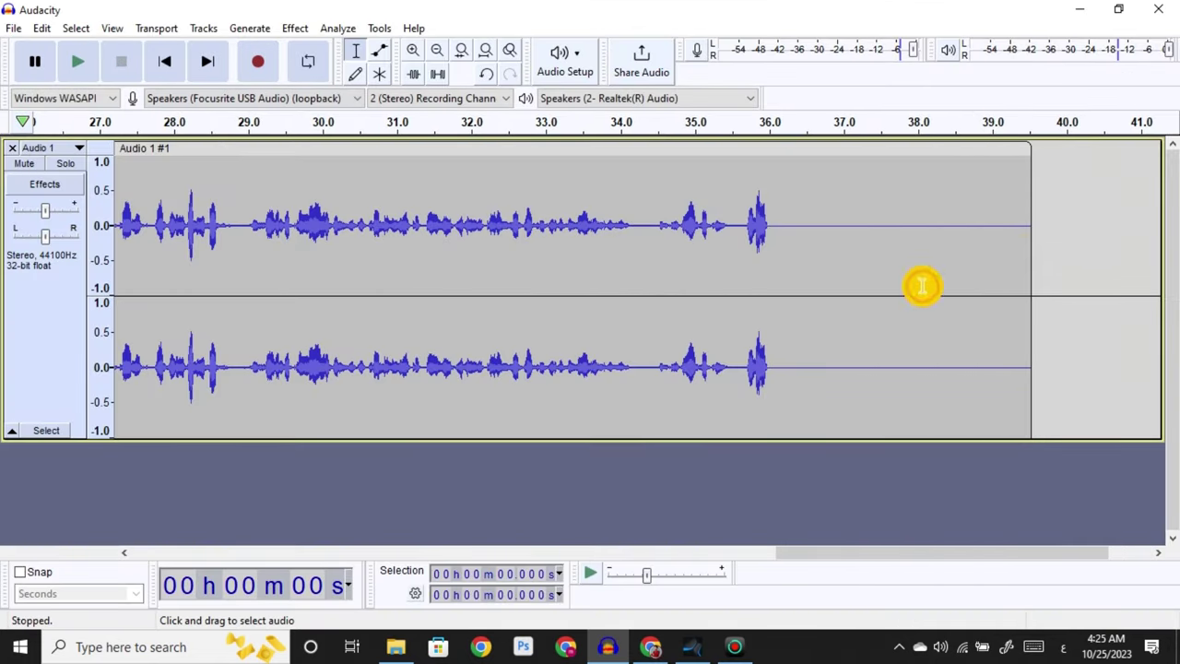
Export the recording as an MP3 named "هشاتاق" into the voic folder, leaving the metadata tags empty.
left_click(14, 28)
mouse_move(53, 155)
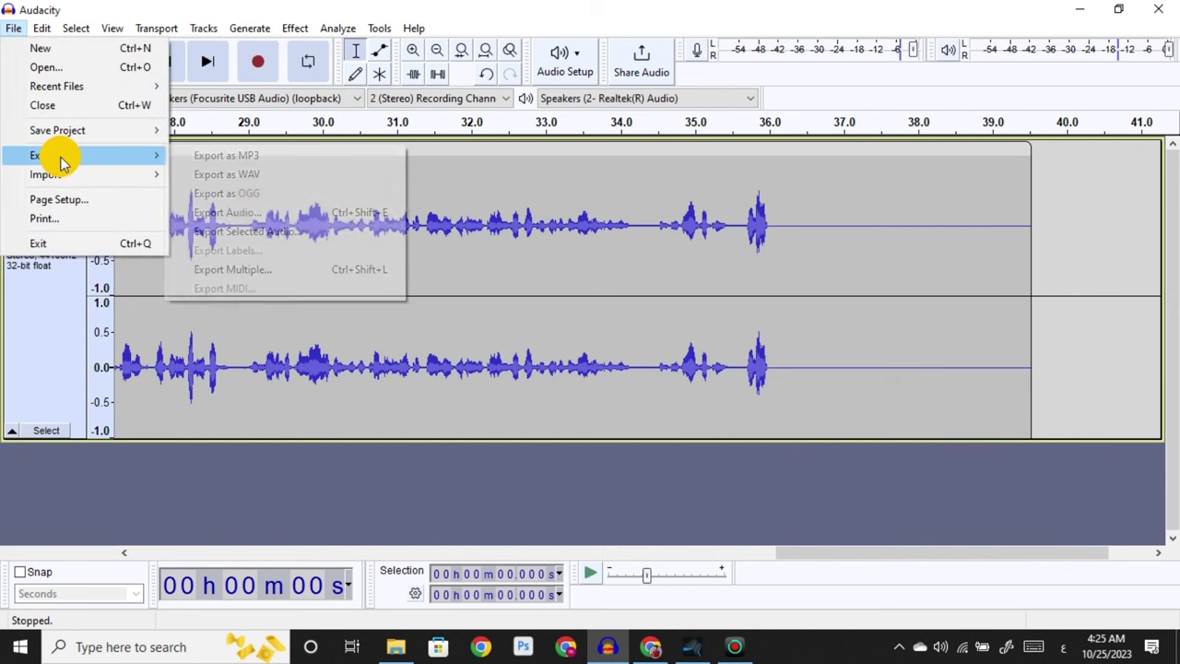
left_click(253, 157)
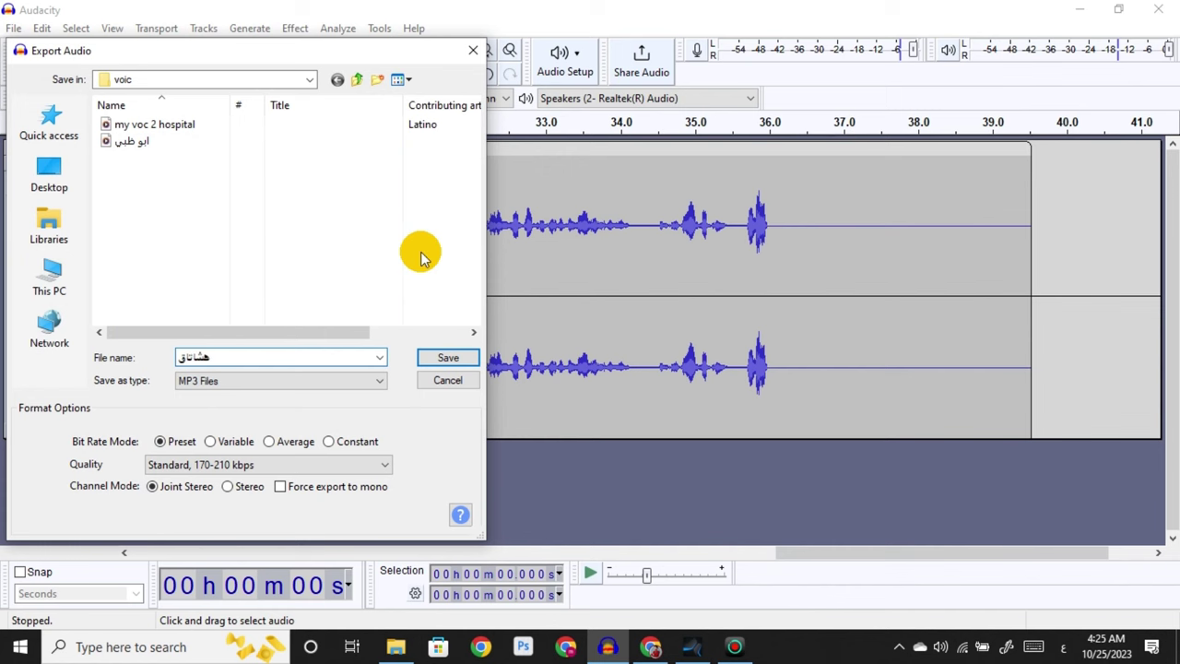
key("Return")
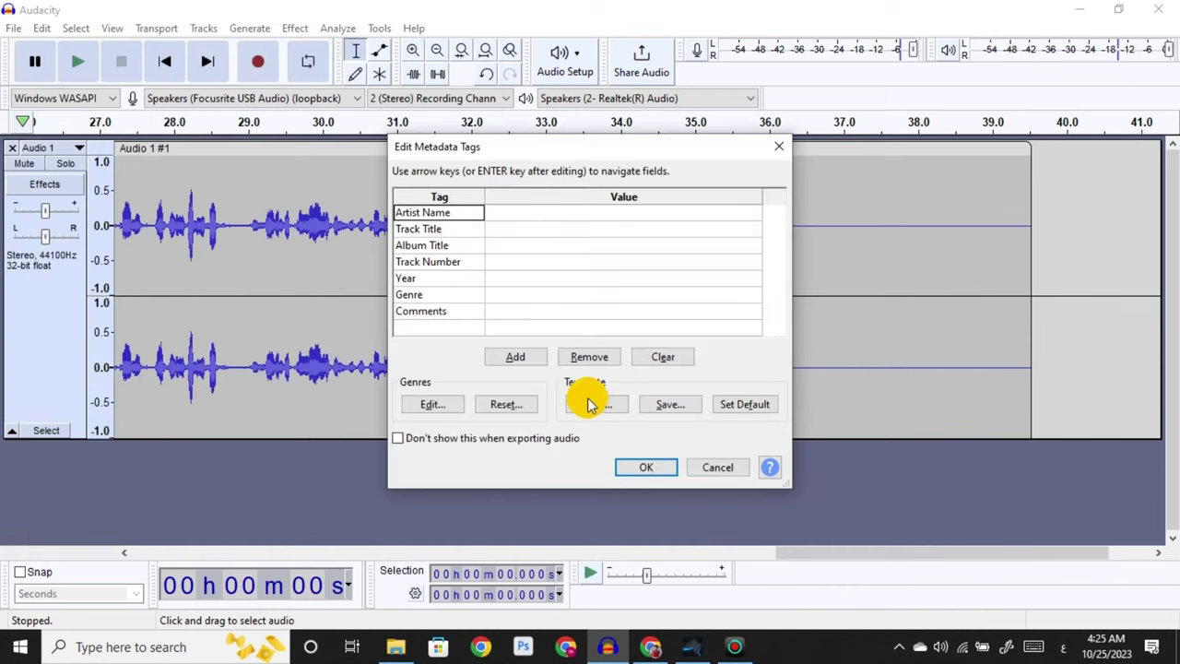
left_click(636, 468)
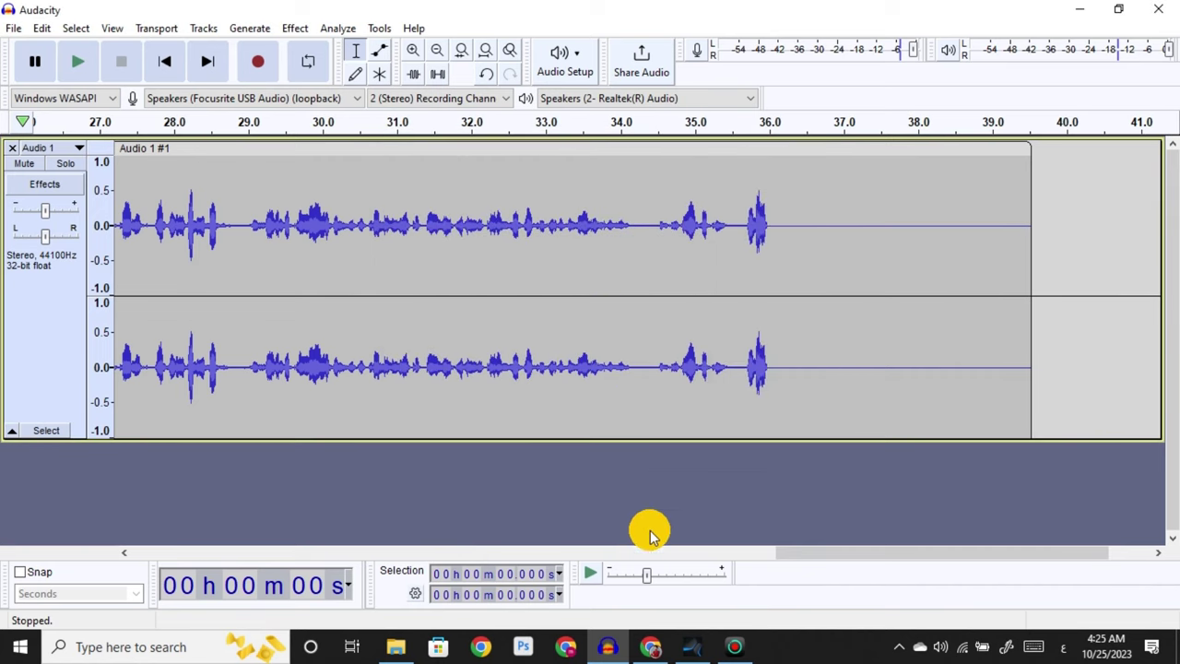
In ElevenLabs VoiceLab, start a new Instant Voice Cloning voice and upload "هشاتاق" from the voic folder as its sample.
left_click(651, 646)
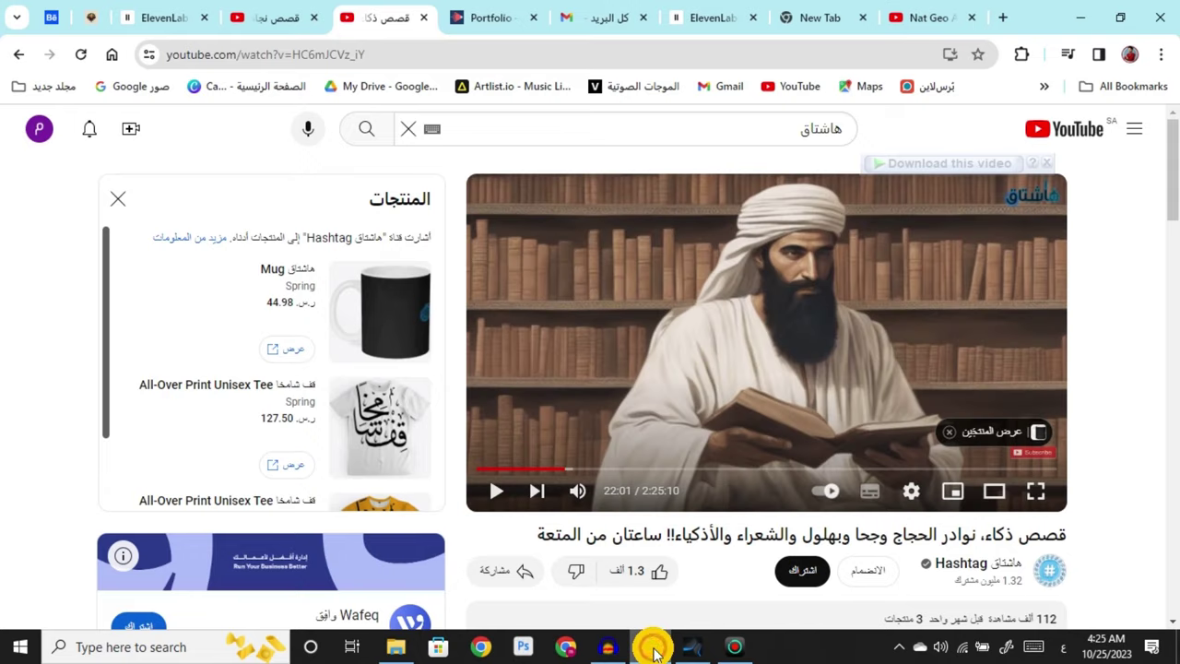
left_click(164, 17)
scroll(461, 277, "up", 4)
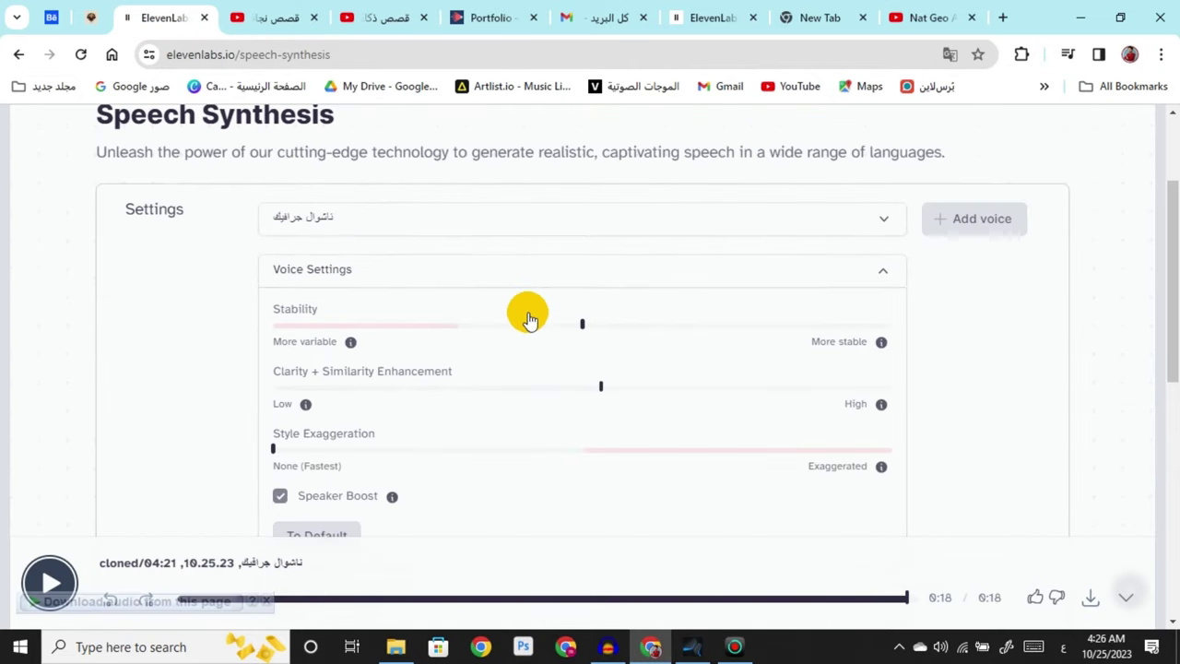
scroll(528, 318, "up", 2)
left_click(949, 380)
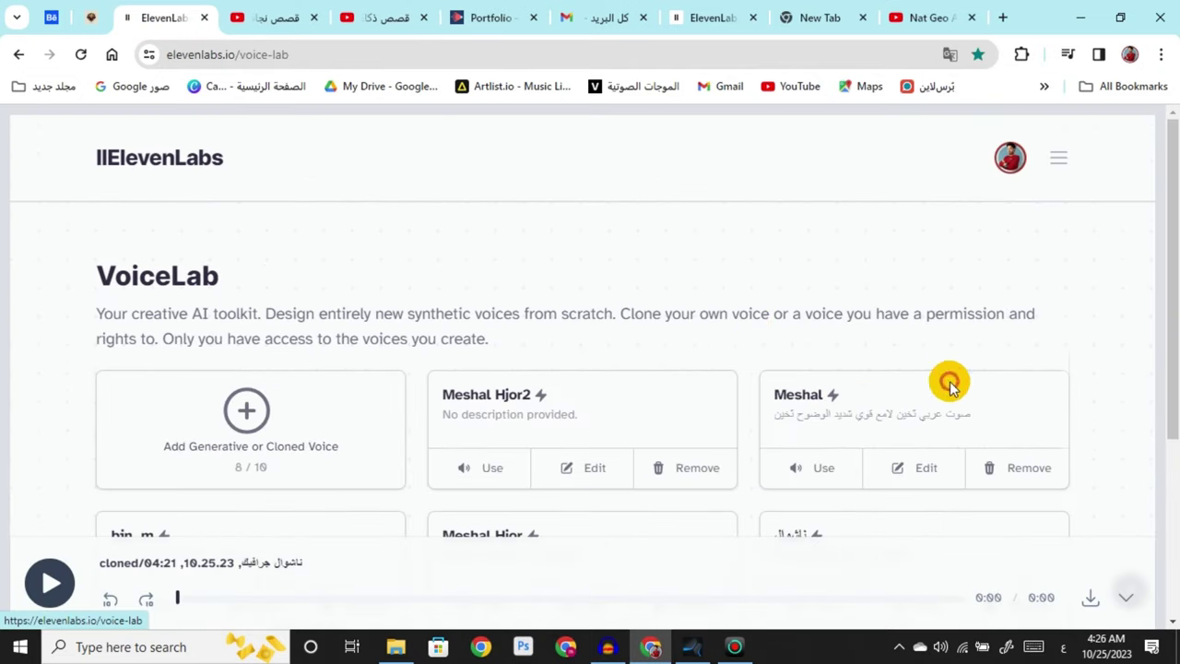
left_click(317, 421)
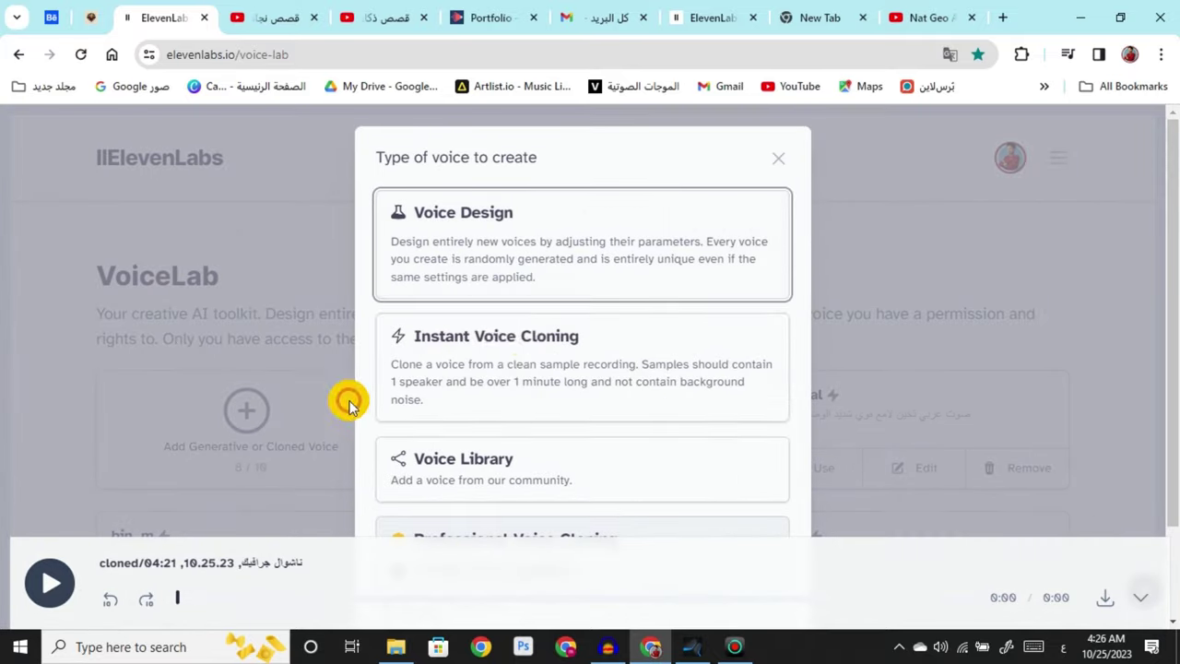
left_click(521, 337)
left_click(555, 318)
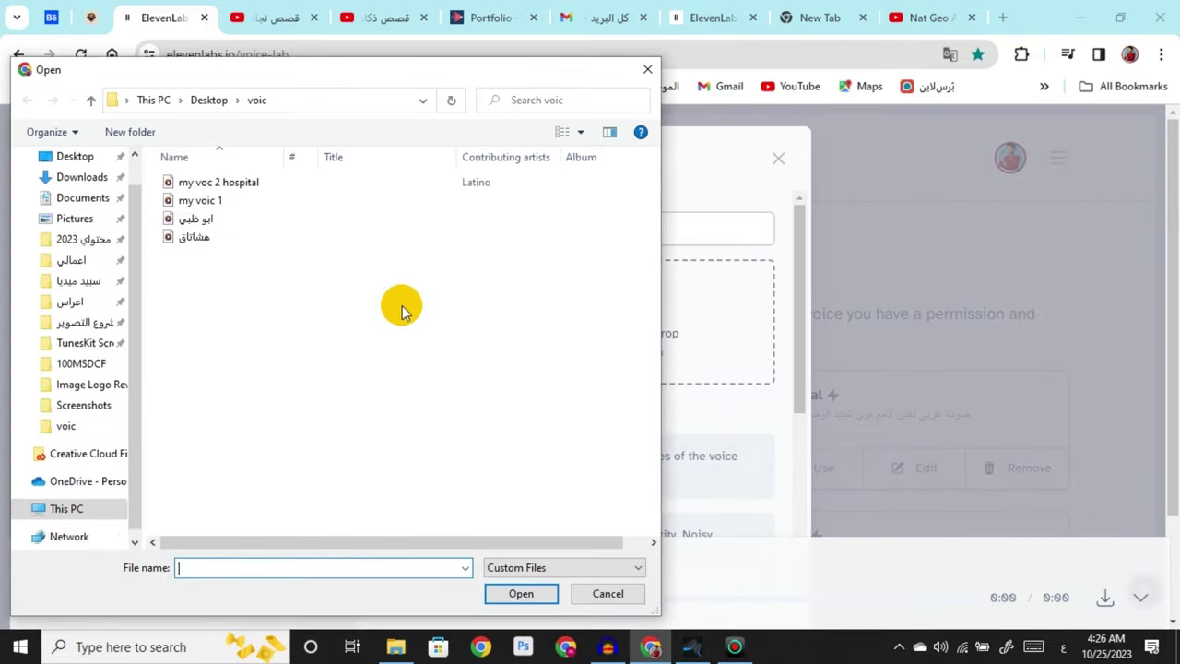
left_click(240, 237)
double_click(240, 238)
Name the new voice "هاشتاق", accept the rights confirmation and add it to VoiceLab.
left_click(543, 228)
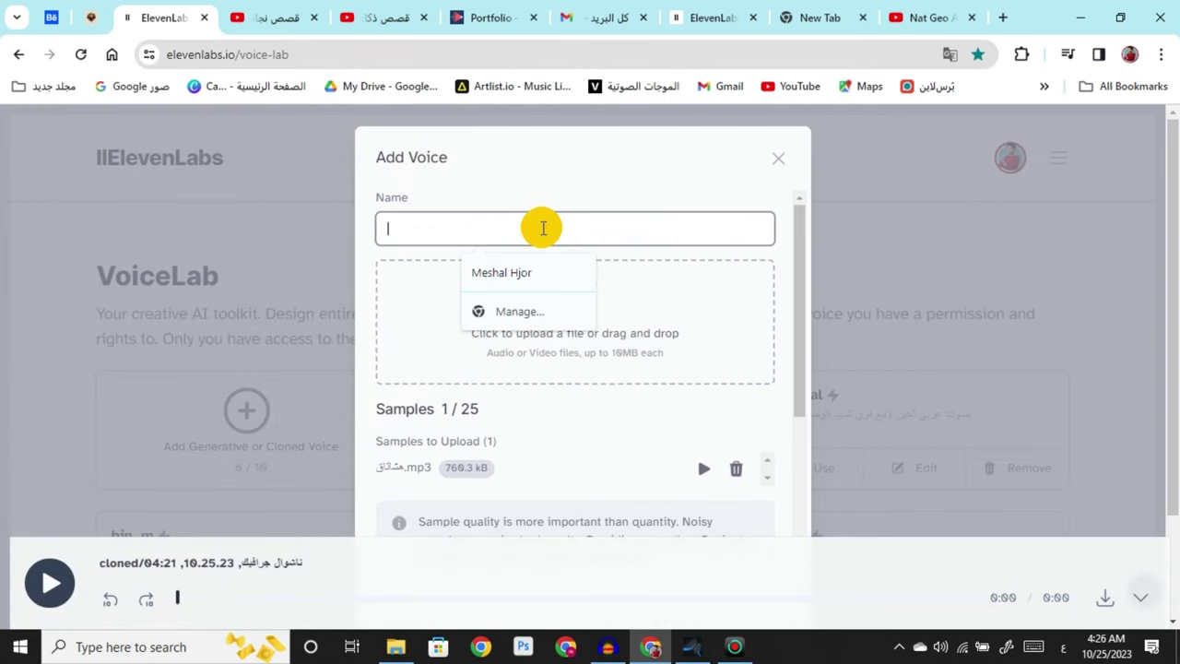
type("ن")
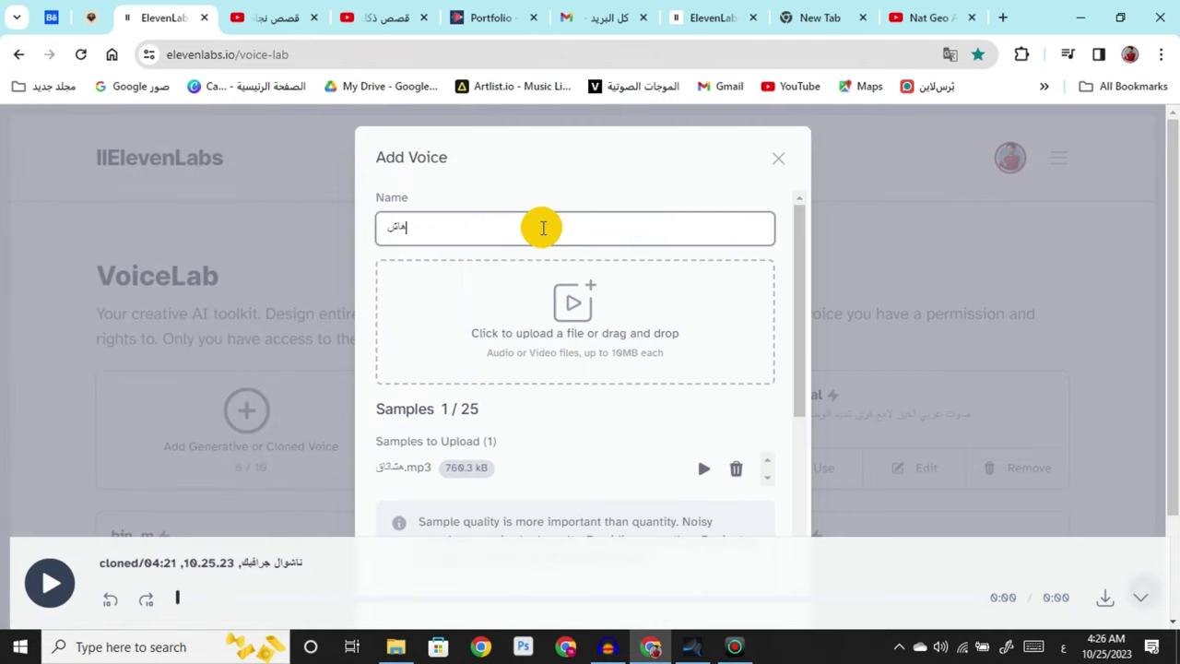
scroll(569, 434, "down", 3)
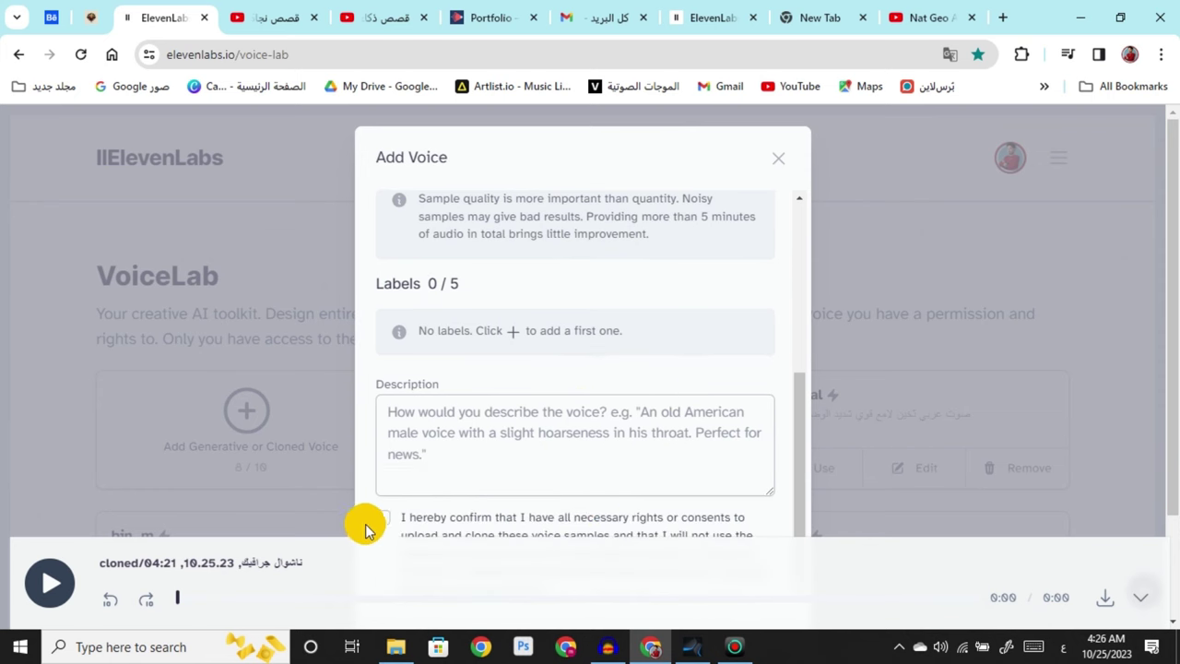
scroll(766, 329, "down", 3)
left_click(730, 515)
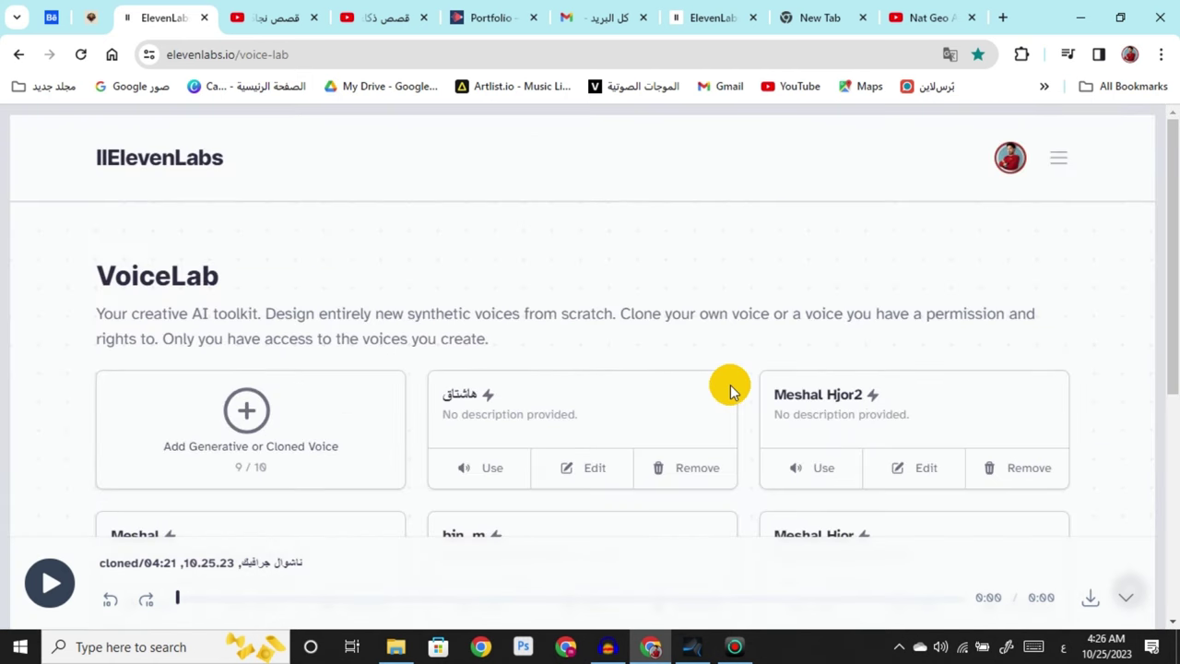
Use the "هاشتاق" voice in Speech Synthesis to generate the existing Arabic text with Eleven Multilingual v2 and listen to the result.
left_click(505, 463)
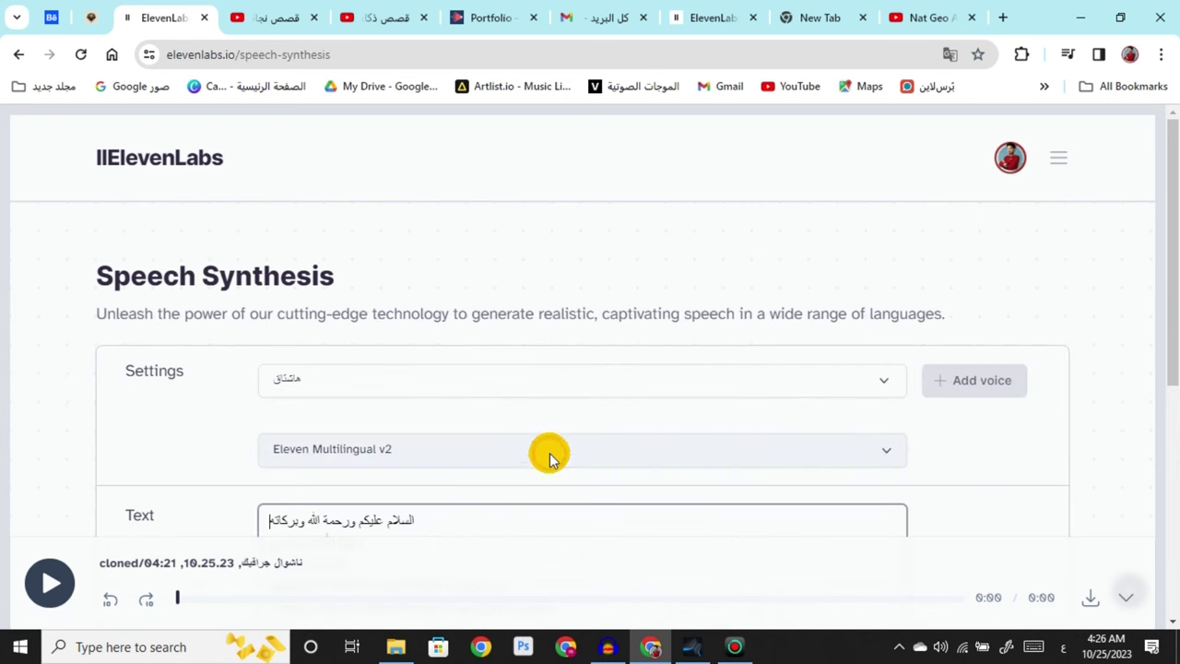
scroll(547, 456, "down", 3)
scroll(540, 375, "down", 1)
scroll(397, 359, "down", 2)
left_click(462, 422)
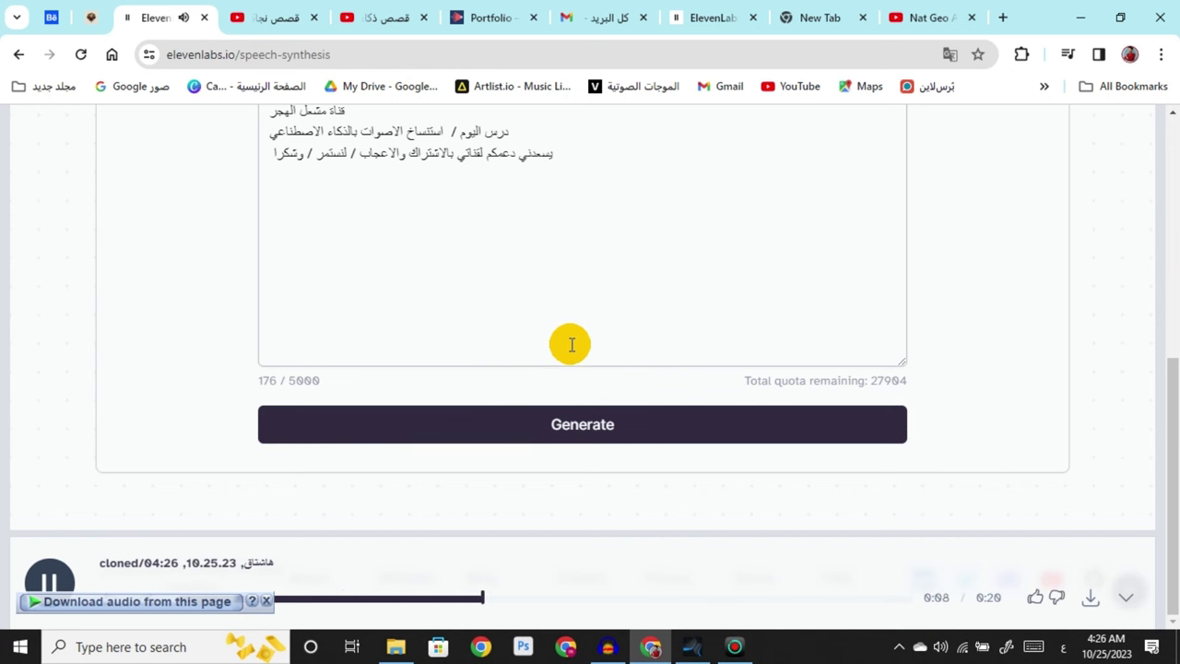
scroll(572, 344, "up", 1)
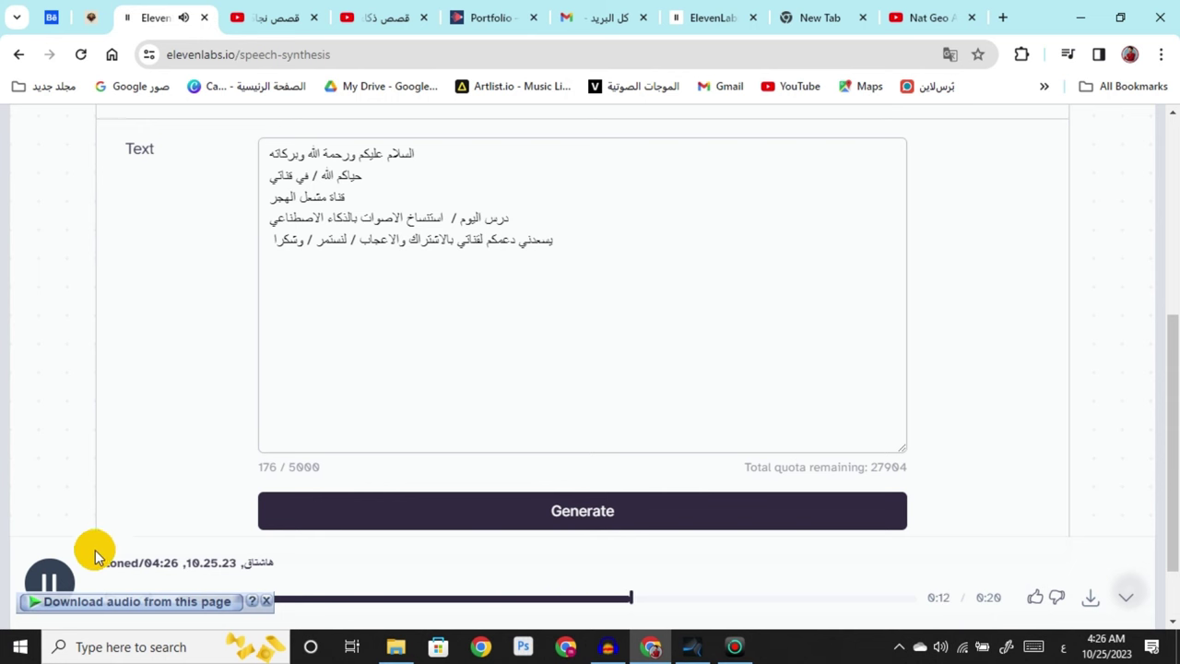
scroll(463, 355, "down", 1)
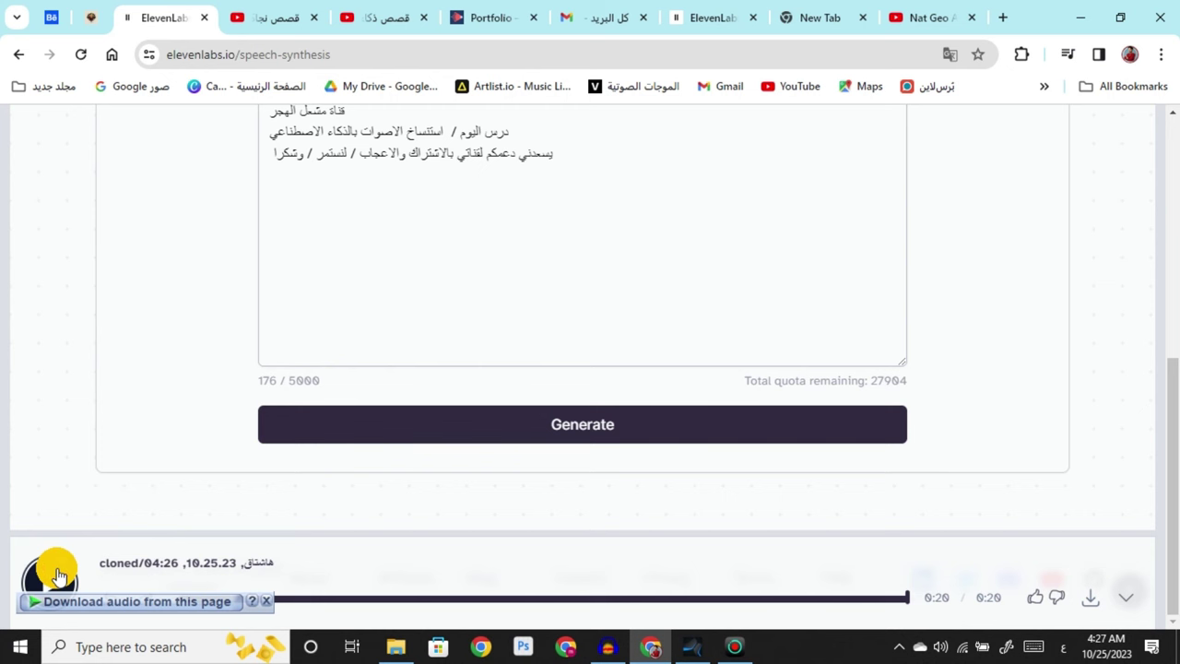
Play the Hashtag video's original narration from 20:33 to compare it with the clone, pausing it at 20:39.
left_click(389, 13)
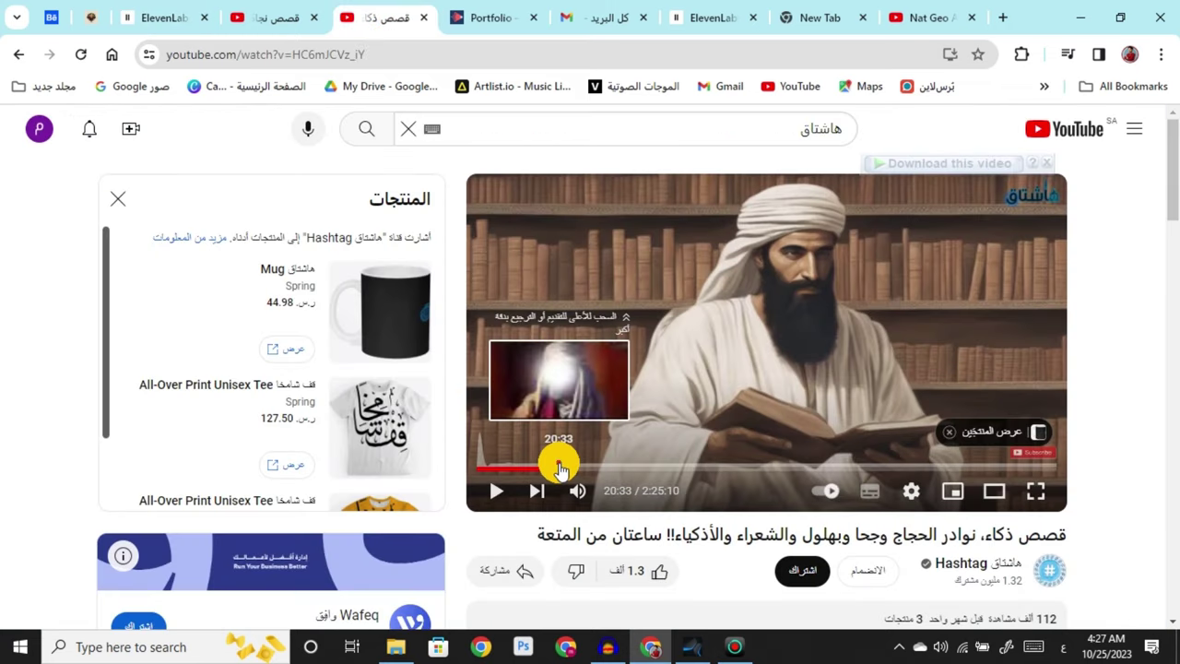
left_click(559, 466)
left_click(584, 394)
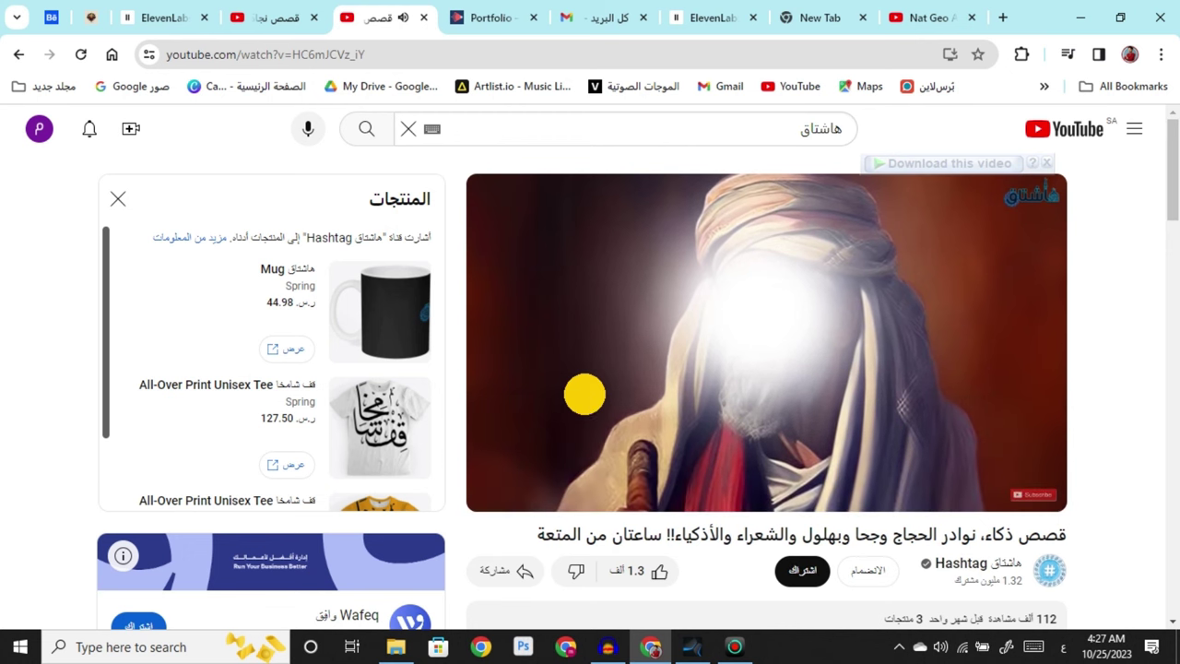
left_click(636, 325)
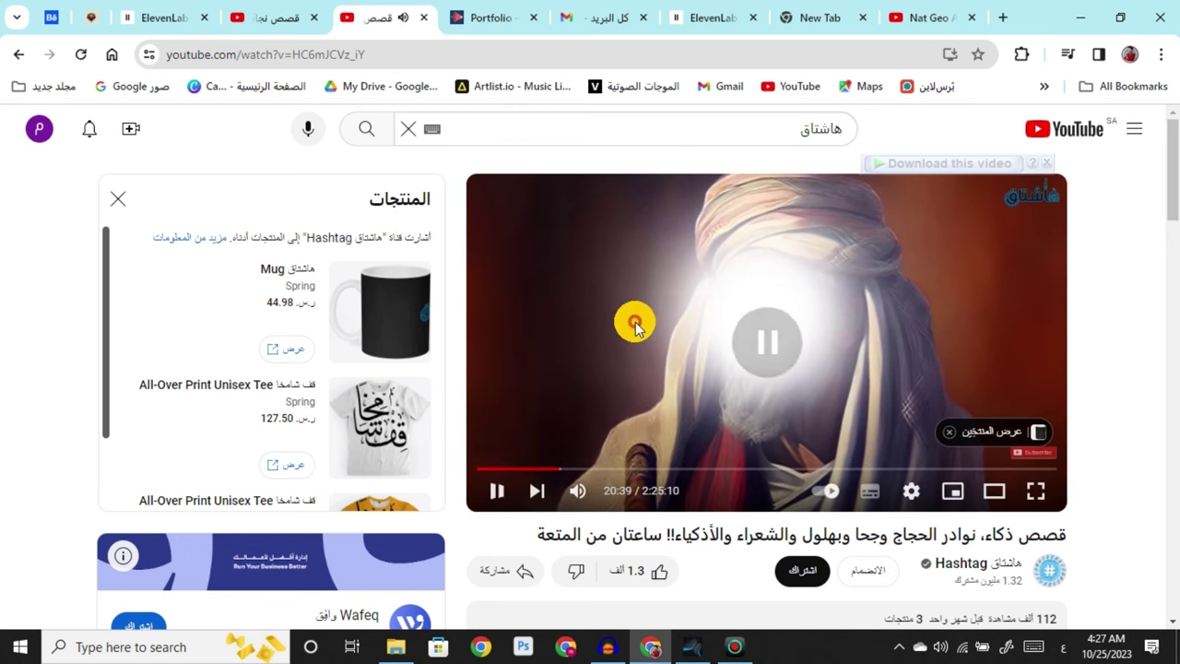
Replay the generated "هاشتاق" clip on the ElevenLabs page, pause it at 0:11 and return to the Hashtag video.
left_click(168, 18)
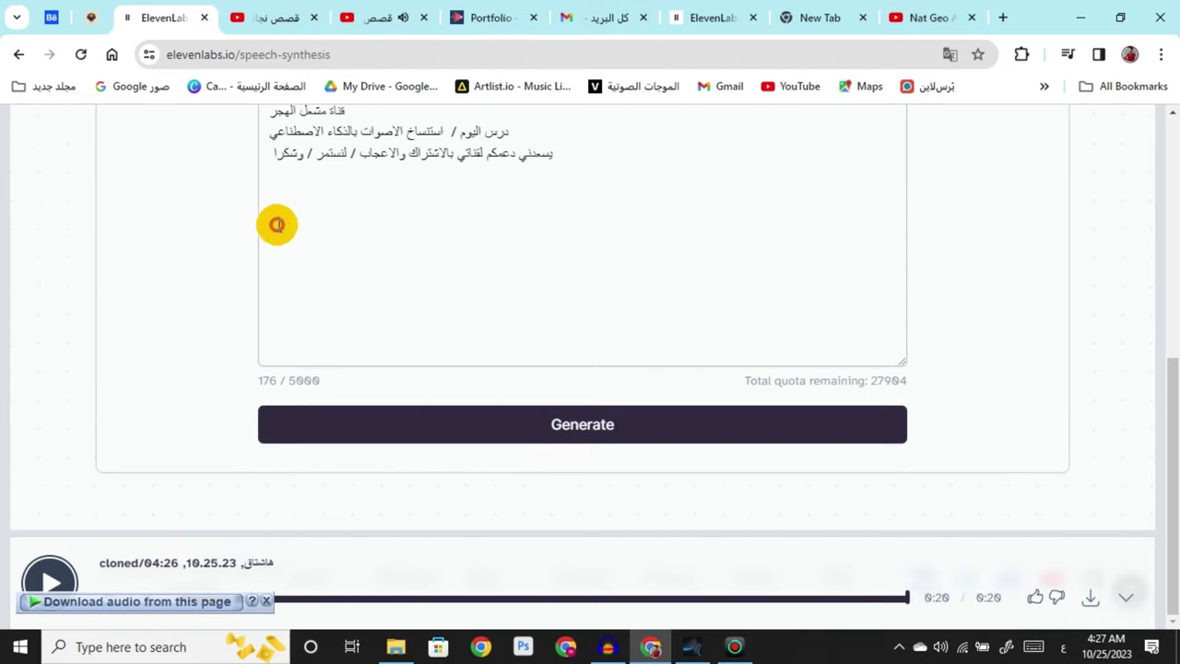
left_click(65, 588)
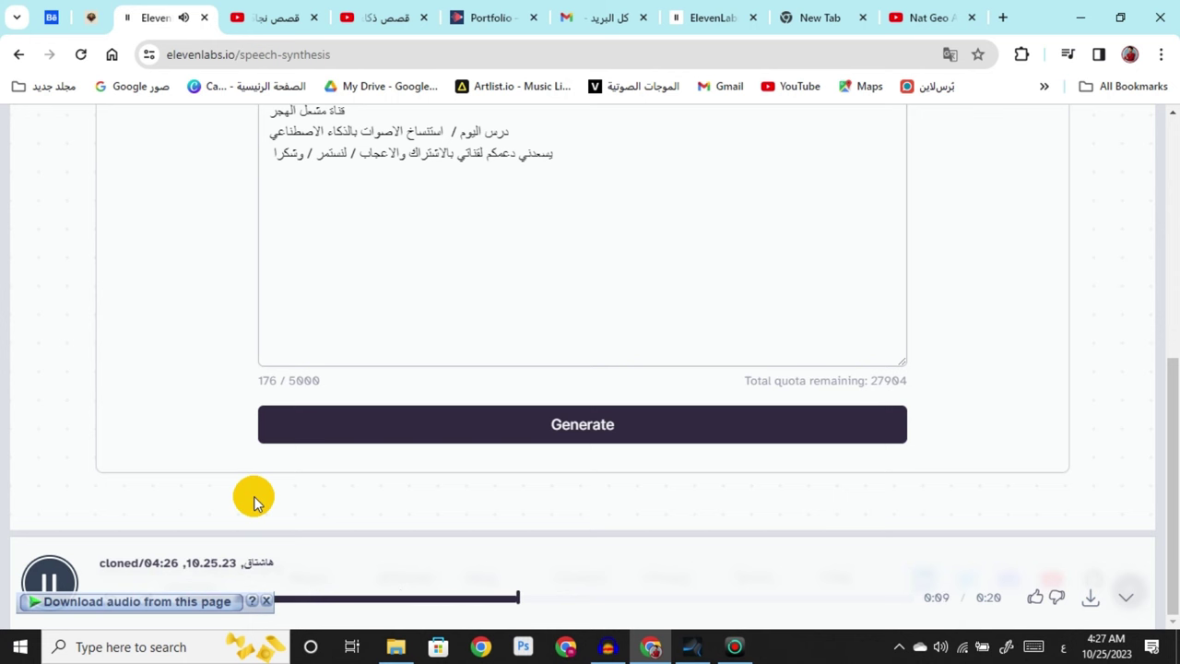
left_click(60, 581)
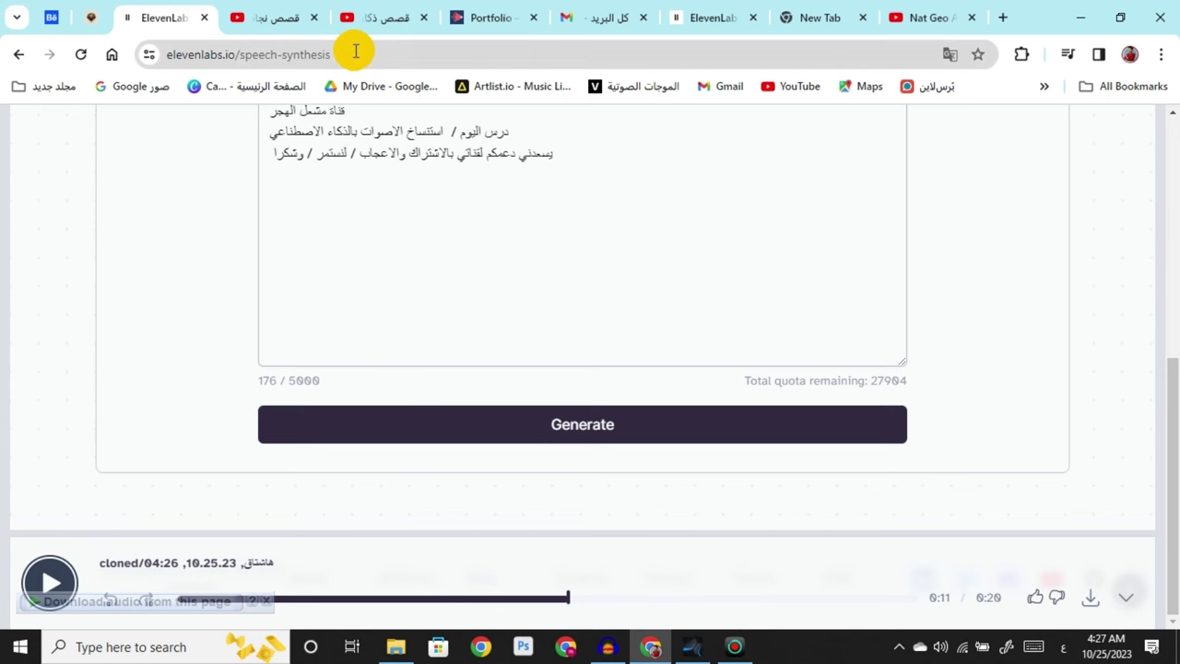
left_click(372, 20)
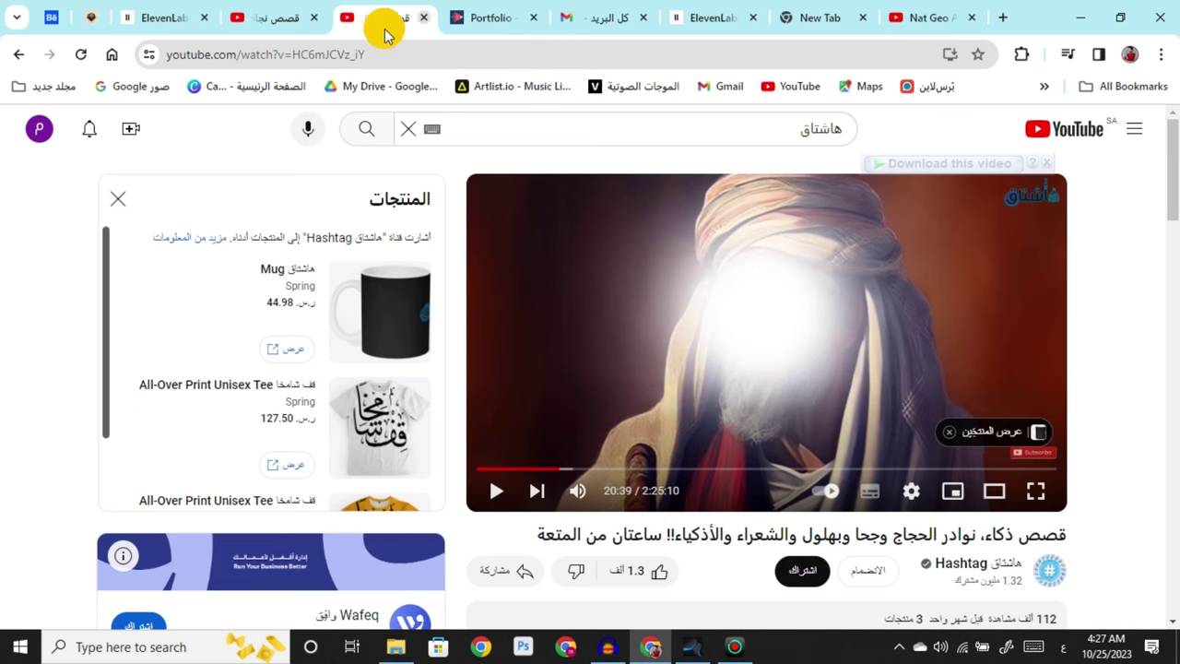
In a duplicate of the YouTube tab, search for "معلقين صوتين العرب" and open the video "أفضل ٢٨ معلق صوتى في الوطن العربي".
right_click(364, 32)
left_click(420, 183)
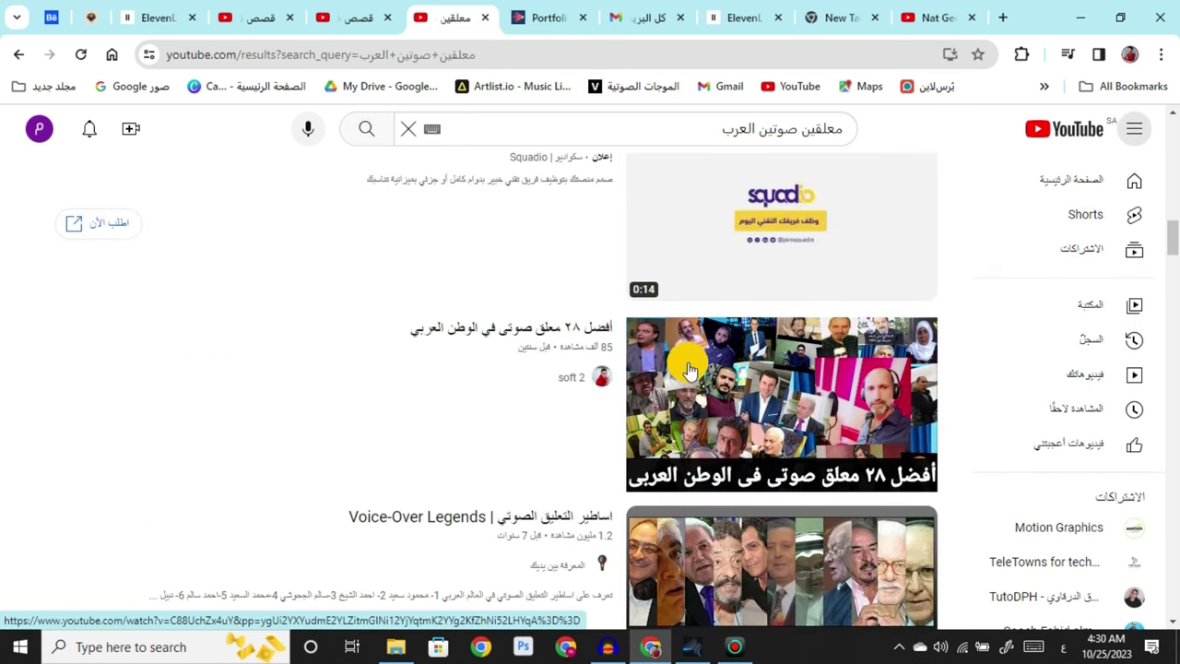
left_click(687, 369)
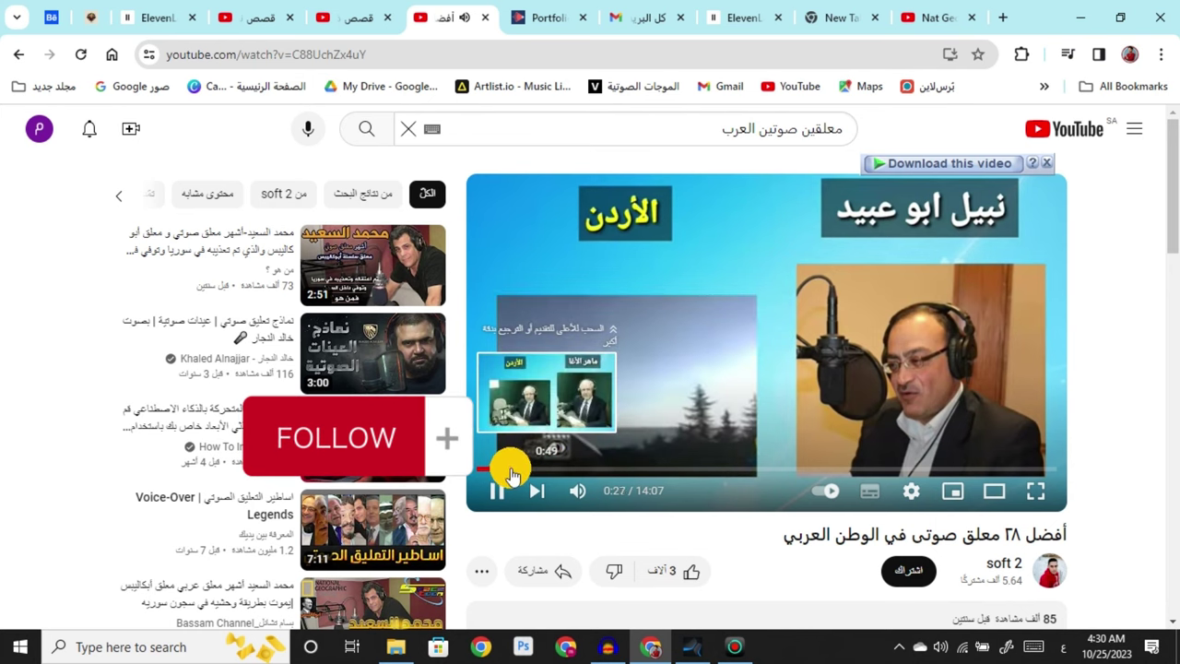
Skim through the narrators video to find a voice to clone, leaving it paused at 5:55 on the Palestinian narrator's segment.
left_click_drag(508, 469, 616, 465)
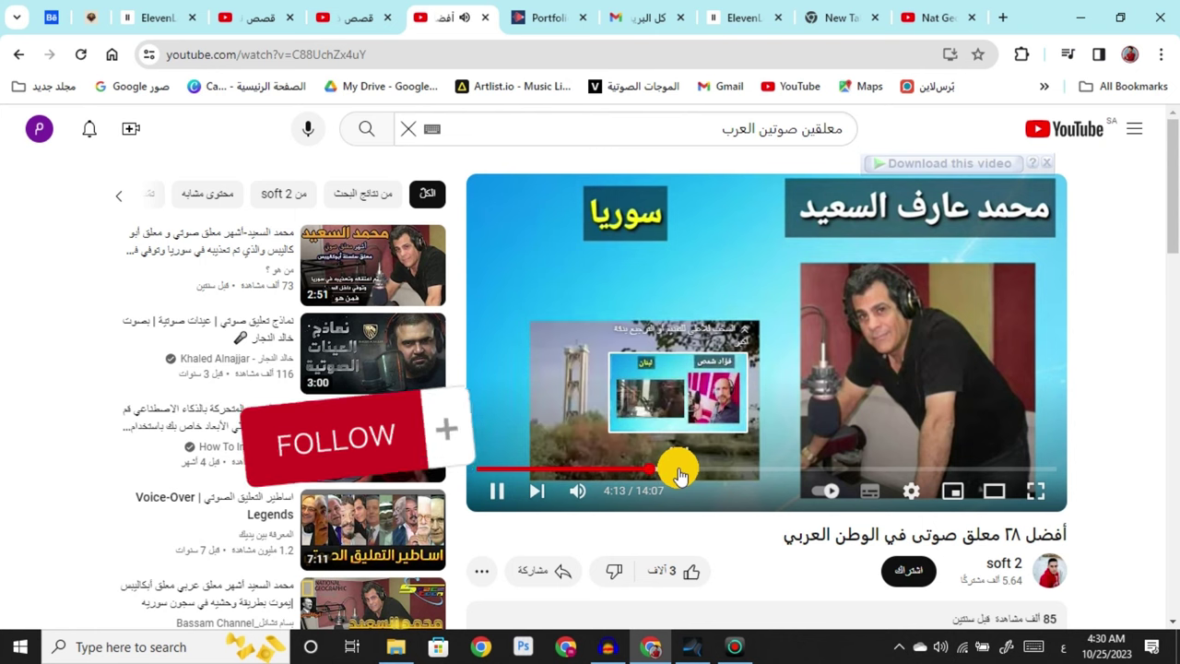
left_click(680, 469)
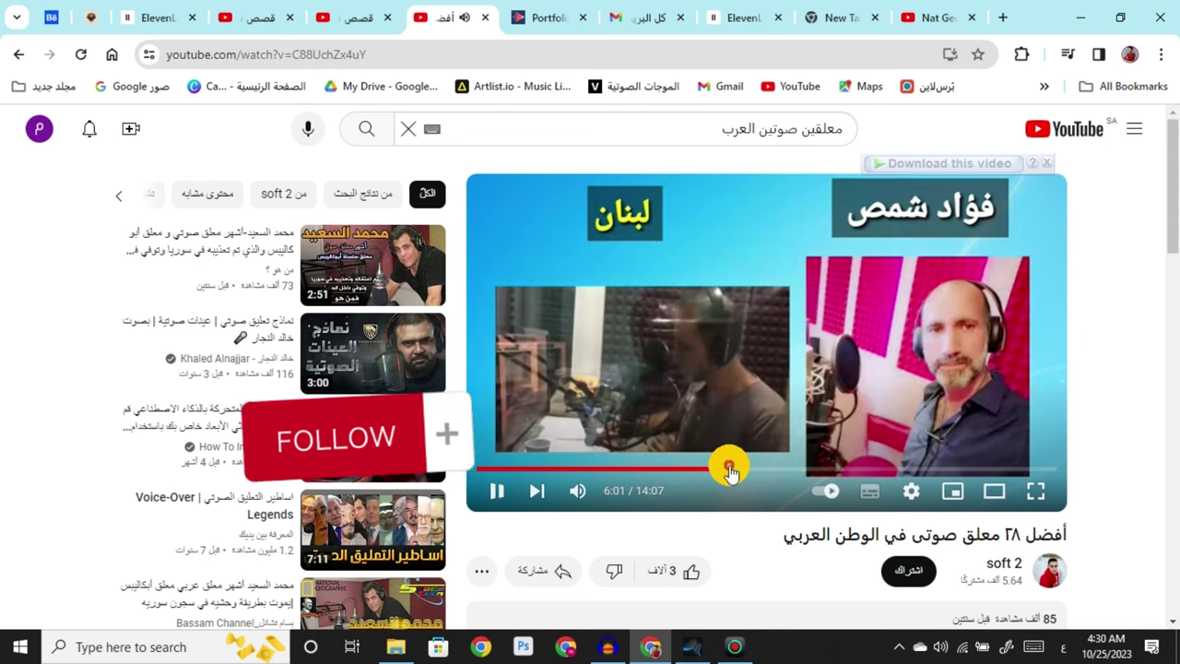
left_click(725, 470)
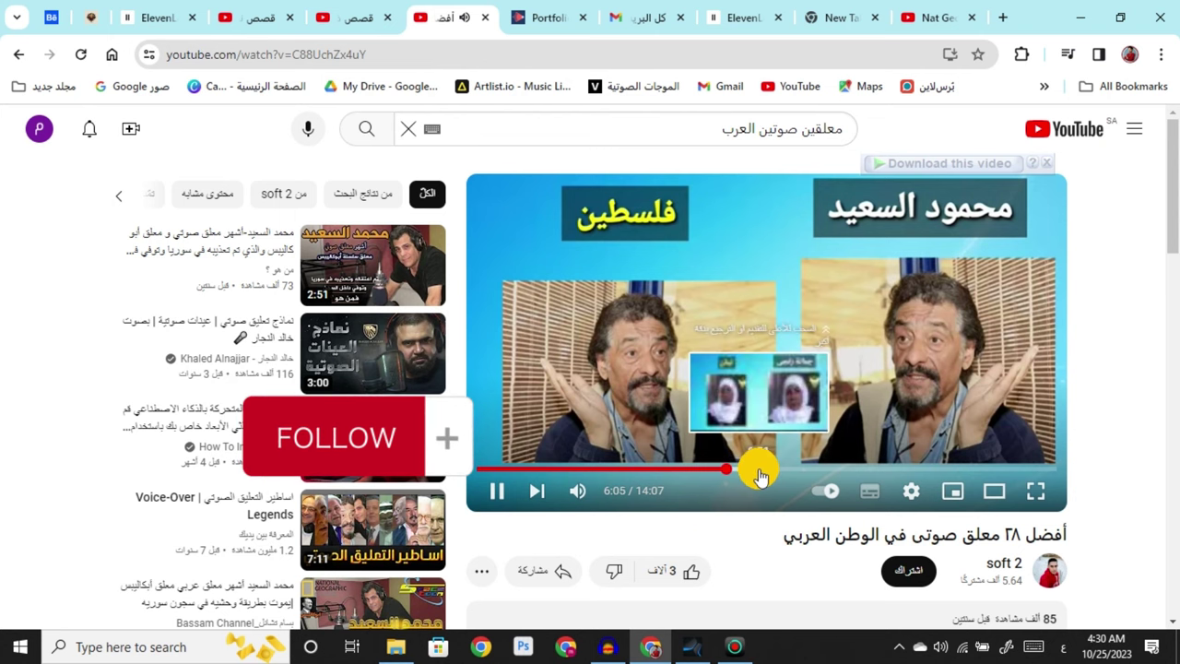
left_click(721, 401)
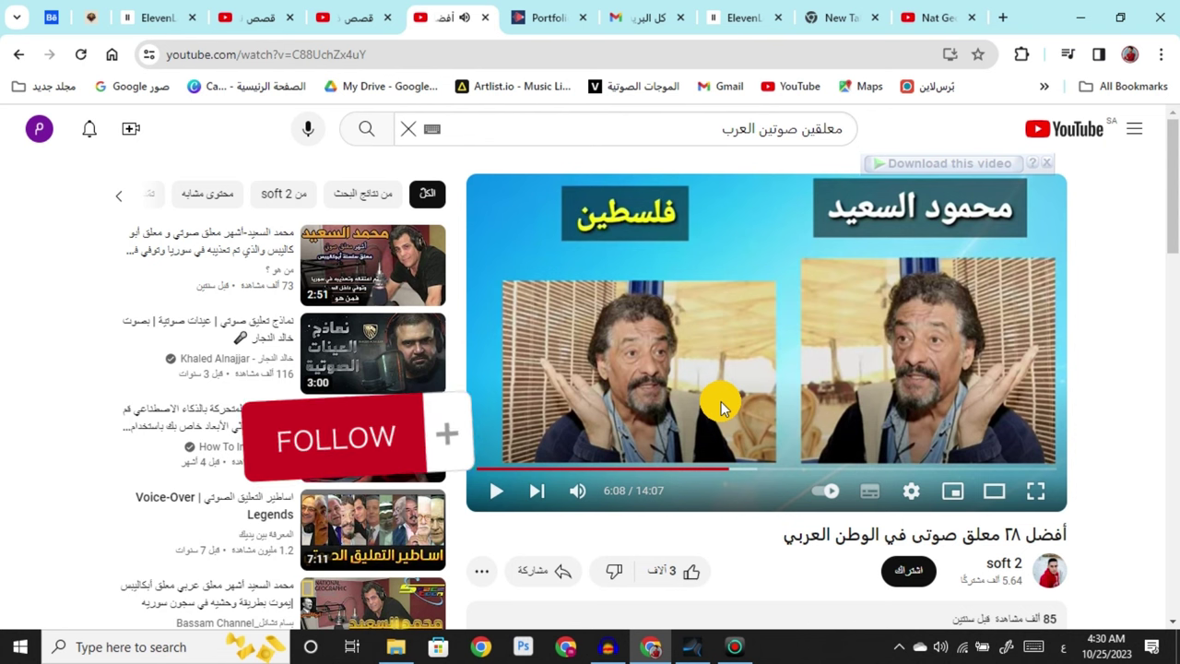
left_click_drag(717, 469, 770, 433)
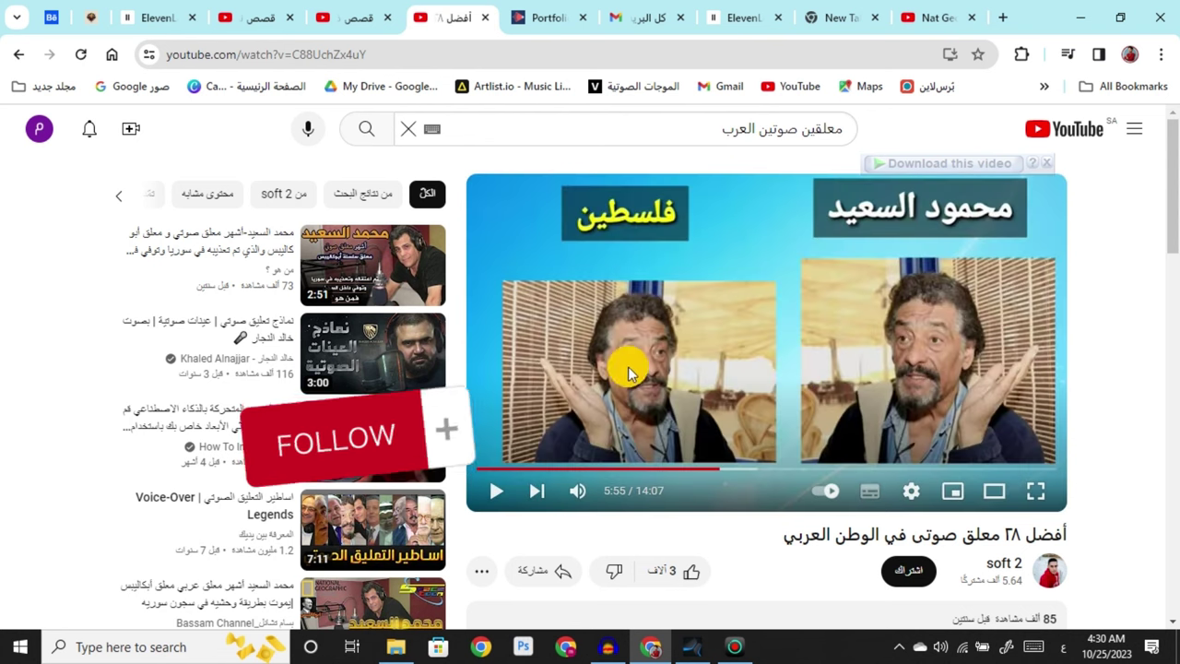
Switch to Audacity and delete all of the previously recorded audio from the track.
left_click(162, 21)
scroll(448, 274, "up", 3)
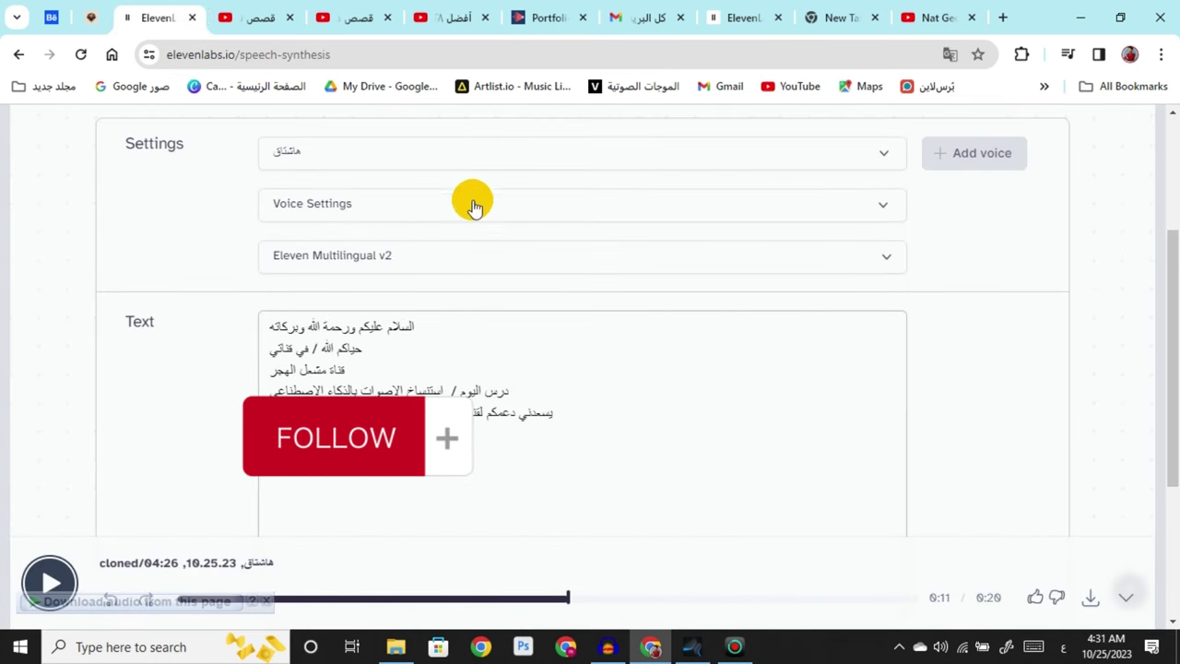
left_click(611, 646)
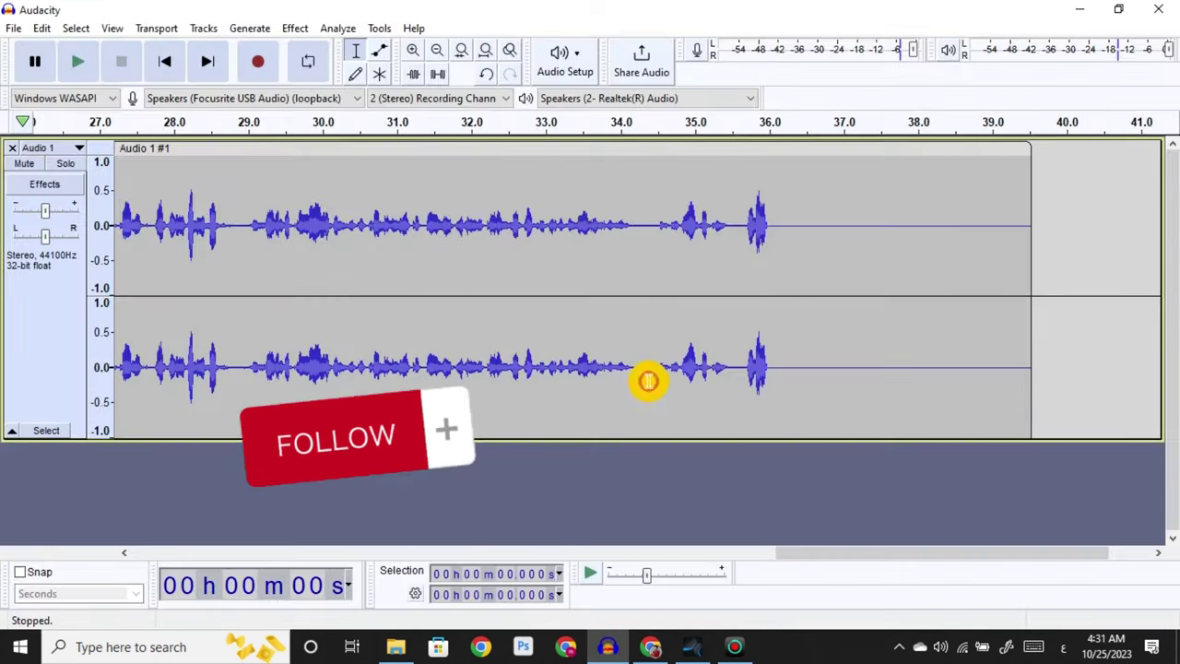
key("ctrl+a")
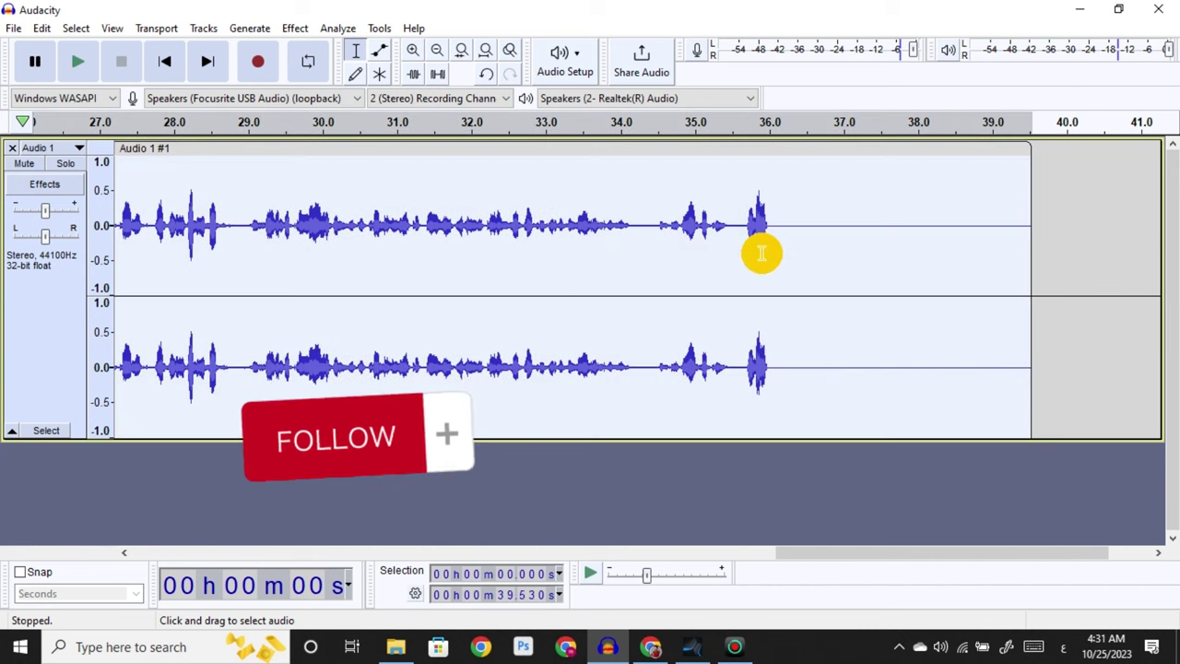
key("Delete")
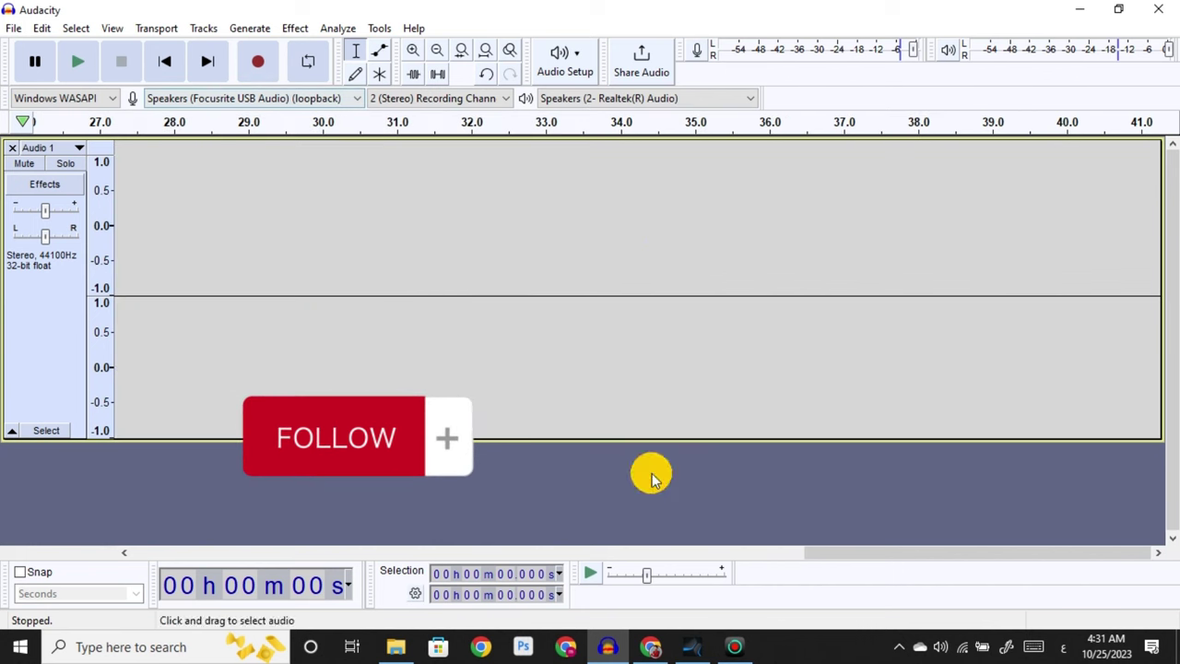
Return to the narrators video, play it from 5:39 to locate the start of the chosen narrator's sample, and pause at 5:51.
left_click(647, 648)
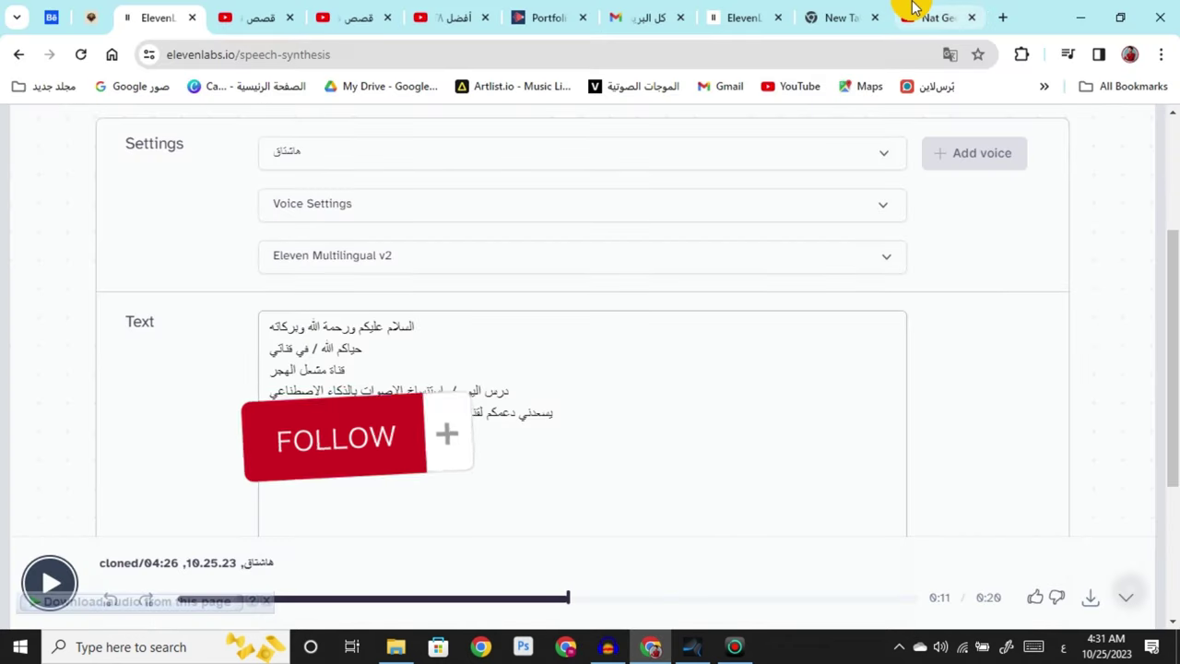
left_click(909, 15)
left_click(373, 14)
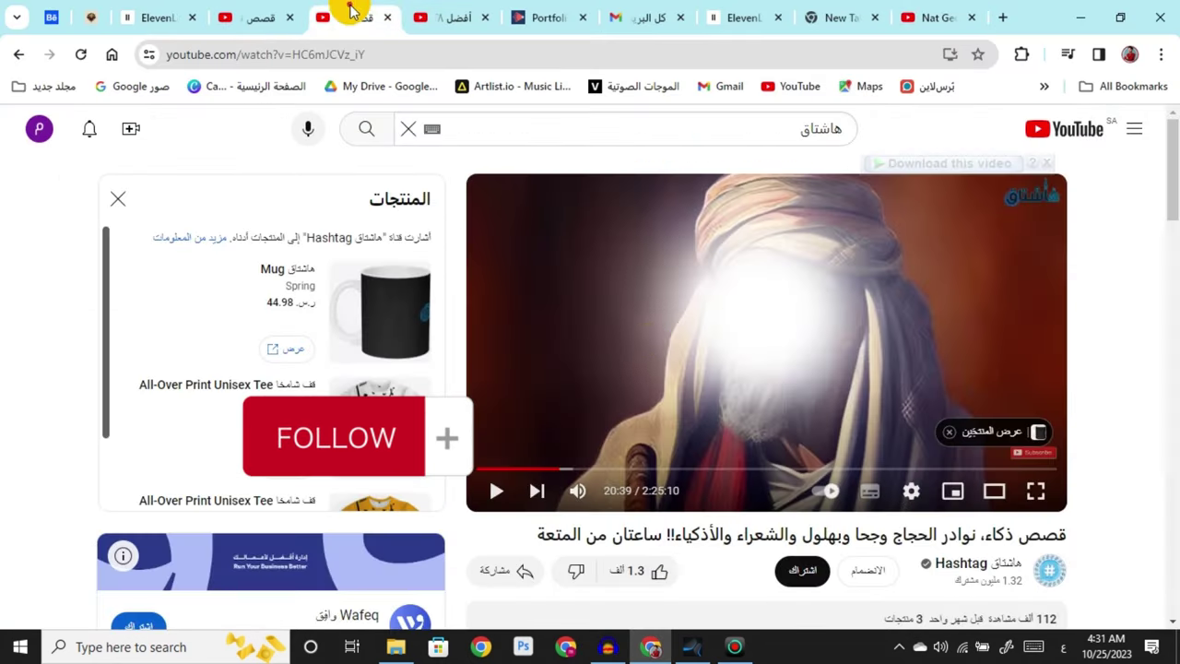
left_click(251, 16)
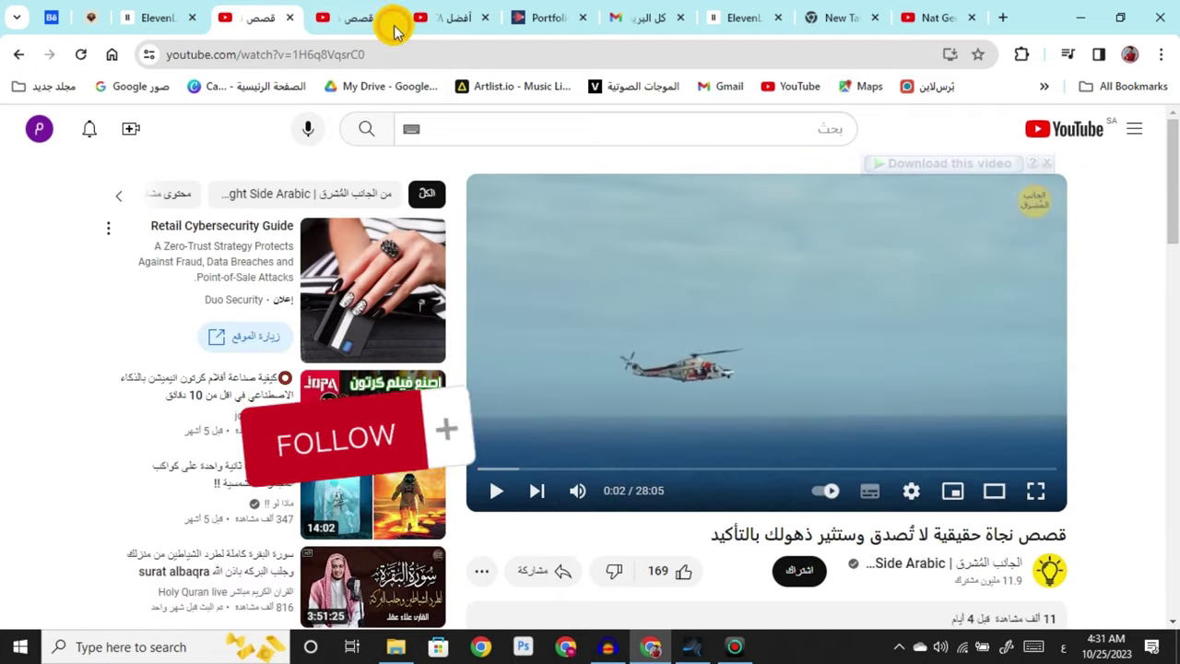
left_click(450, 13)
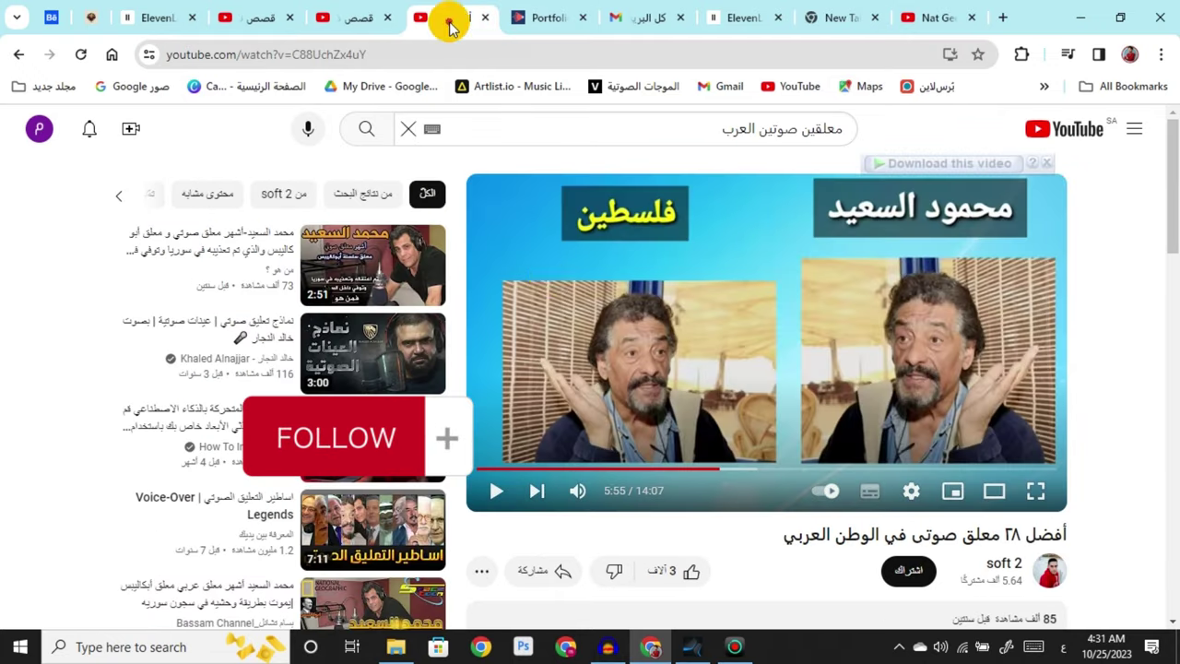
left_click(710, 470)
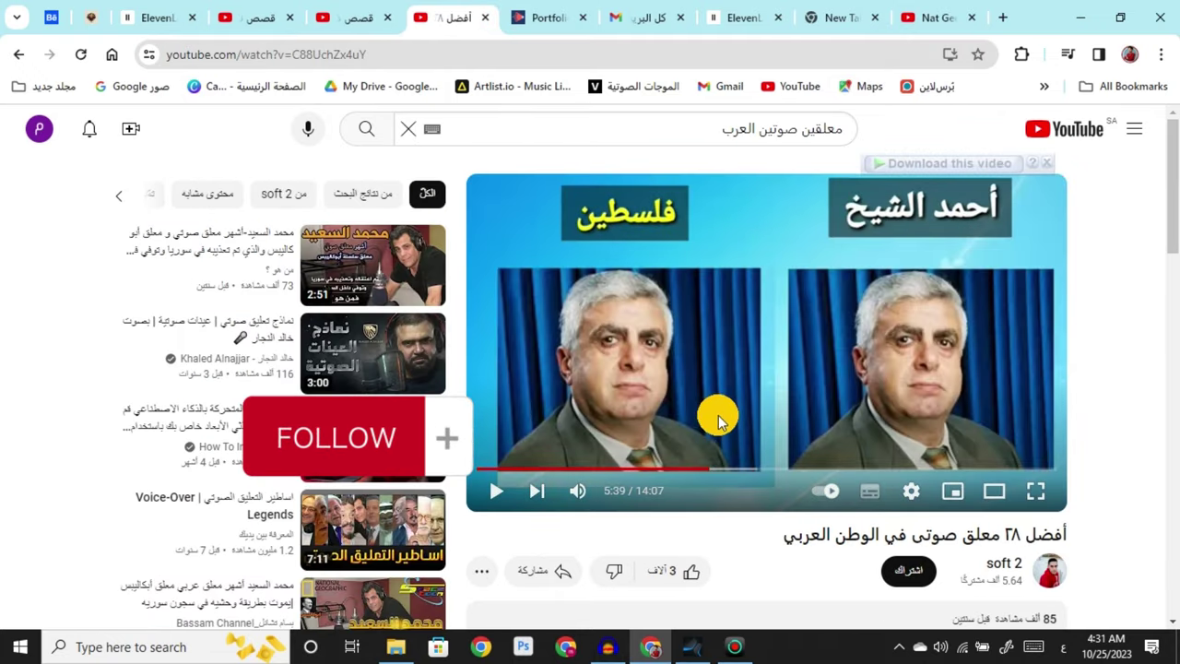
left_click(718, 415)
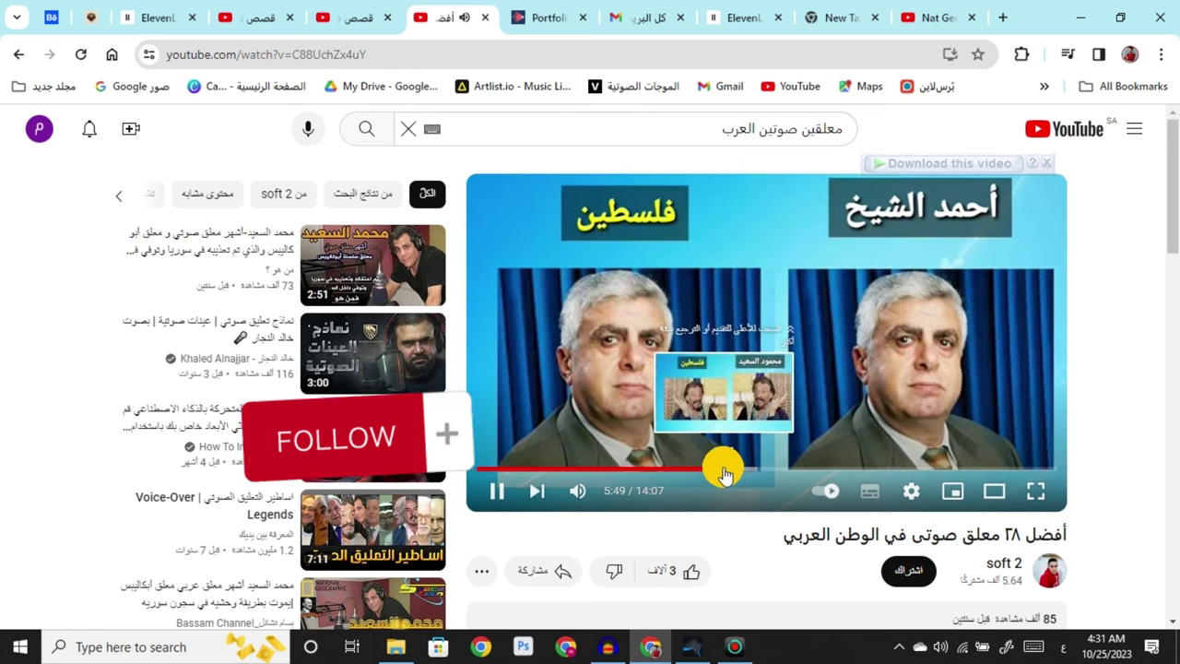
left_click(722, 407)
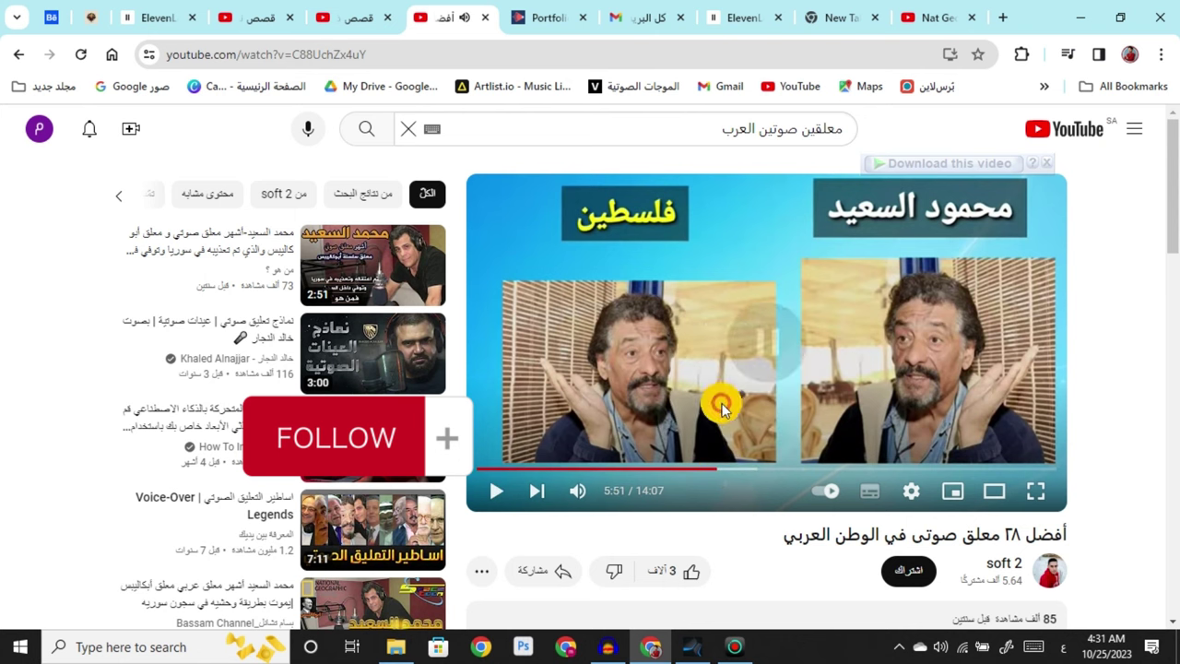
Record the chosen narrator's sample in Audacity while the video plays from 5:51, pausing the video at 6:12 and stopping the recording.
mouse_move(616, 646)
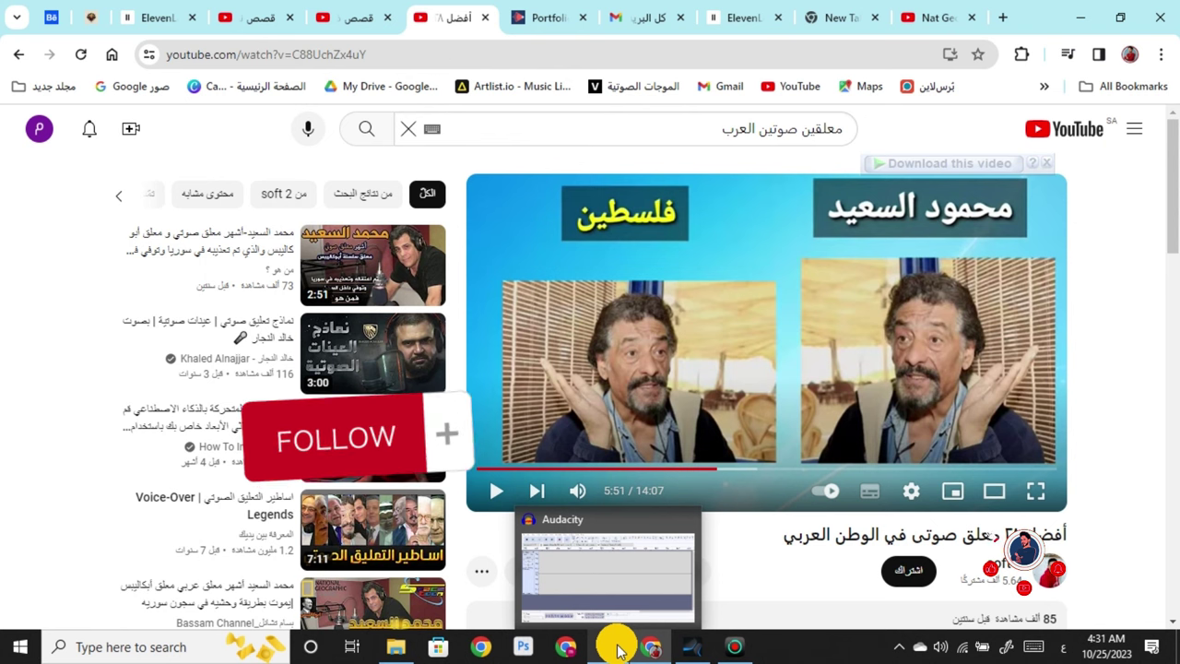
left_click(618, 650)
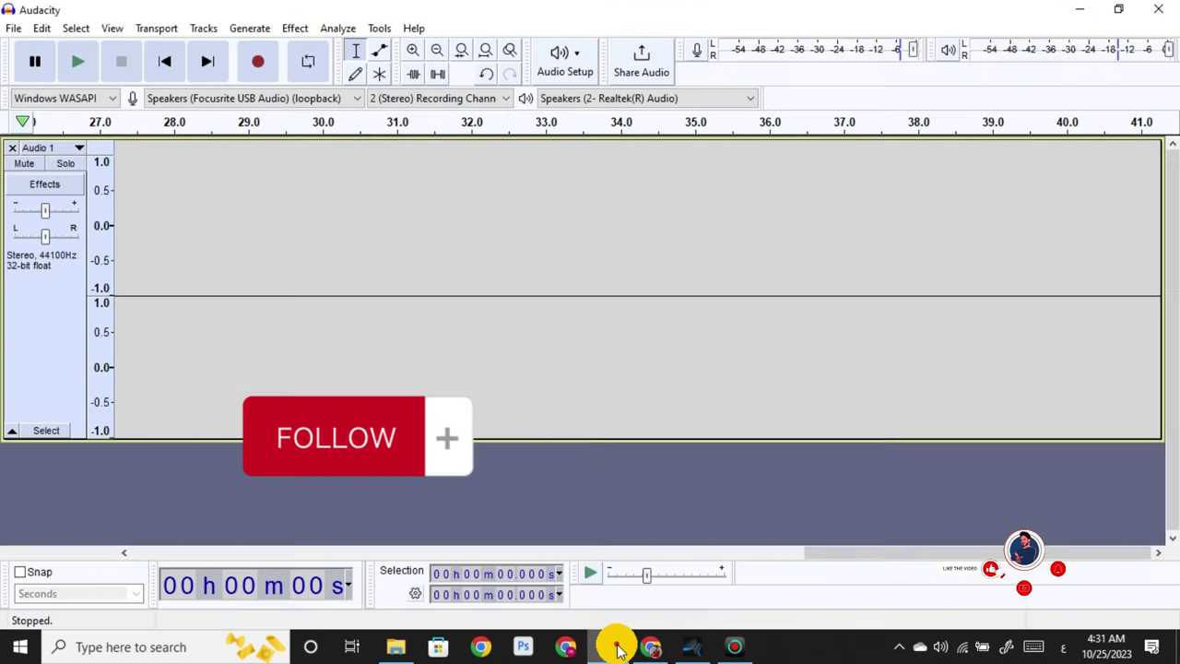
left_click(260, 62)
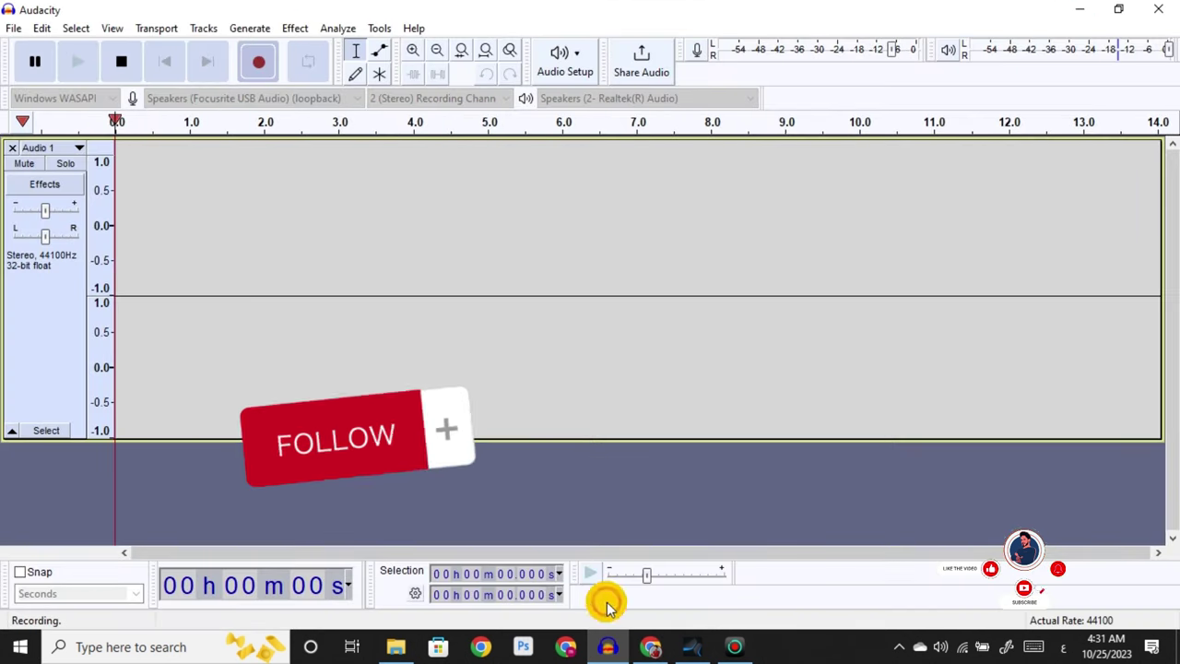
left_click(643, 648)
left_click(626, 358)
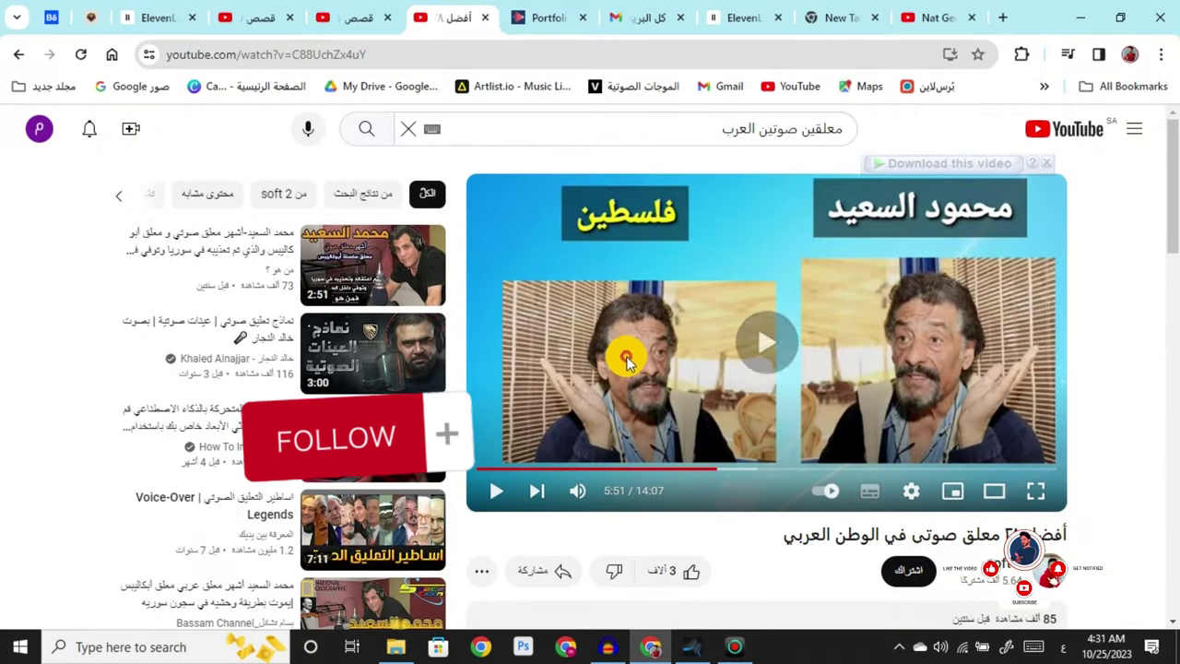
left_click(608, 648)
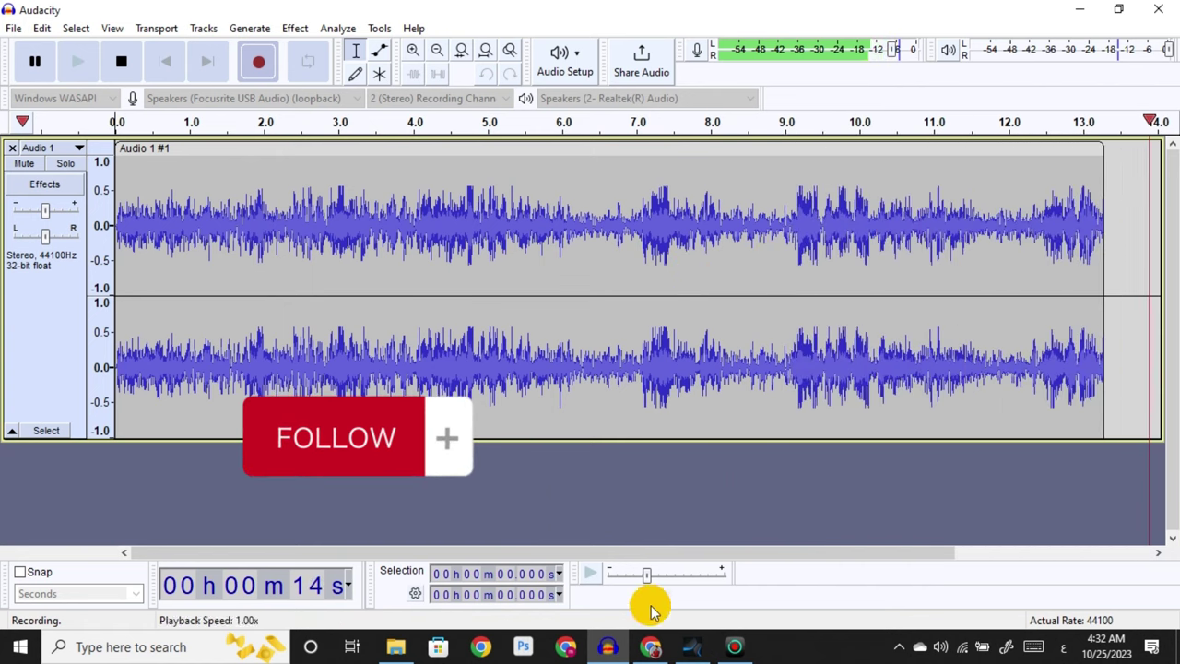
left_click(651, 650)
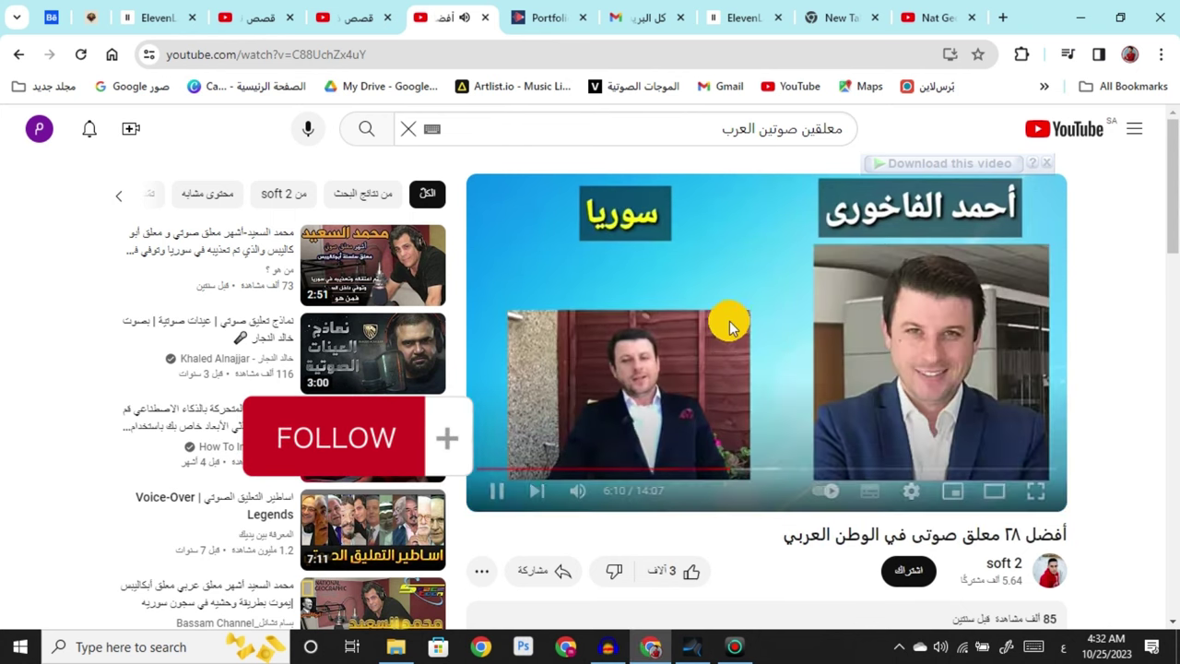
left_click(745, 334)
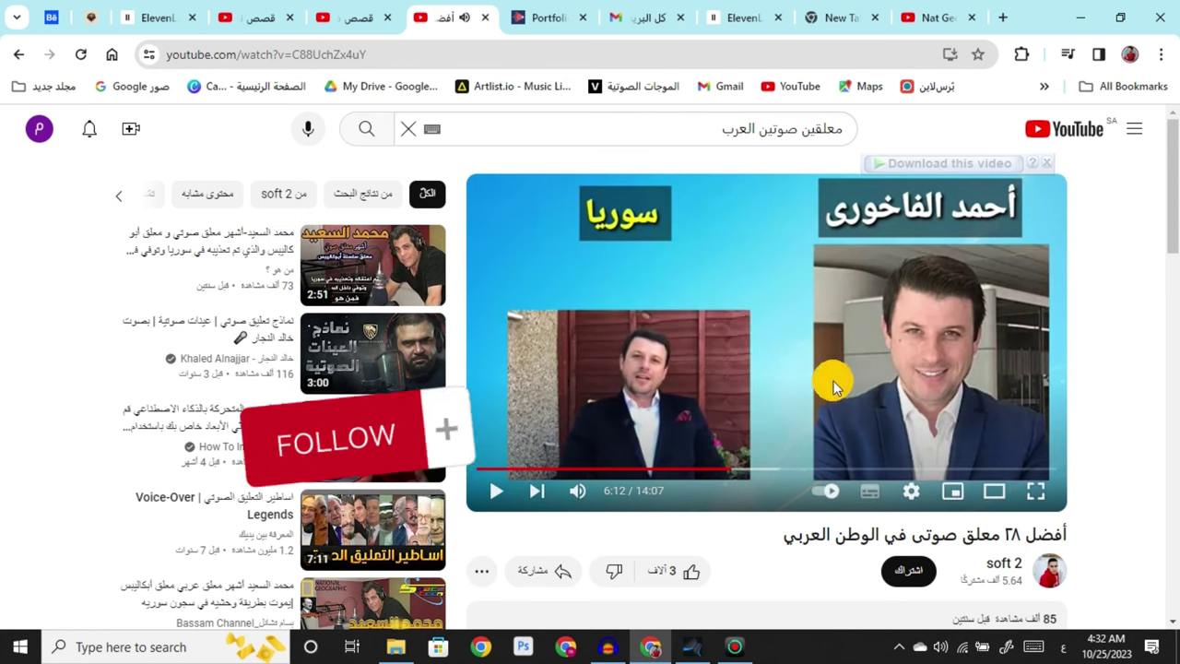
left_click(608, 647)
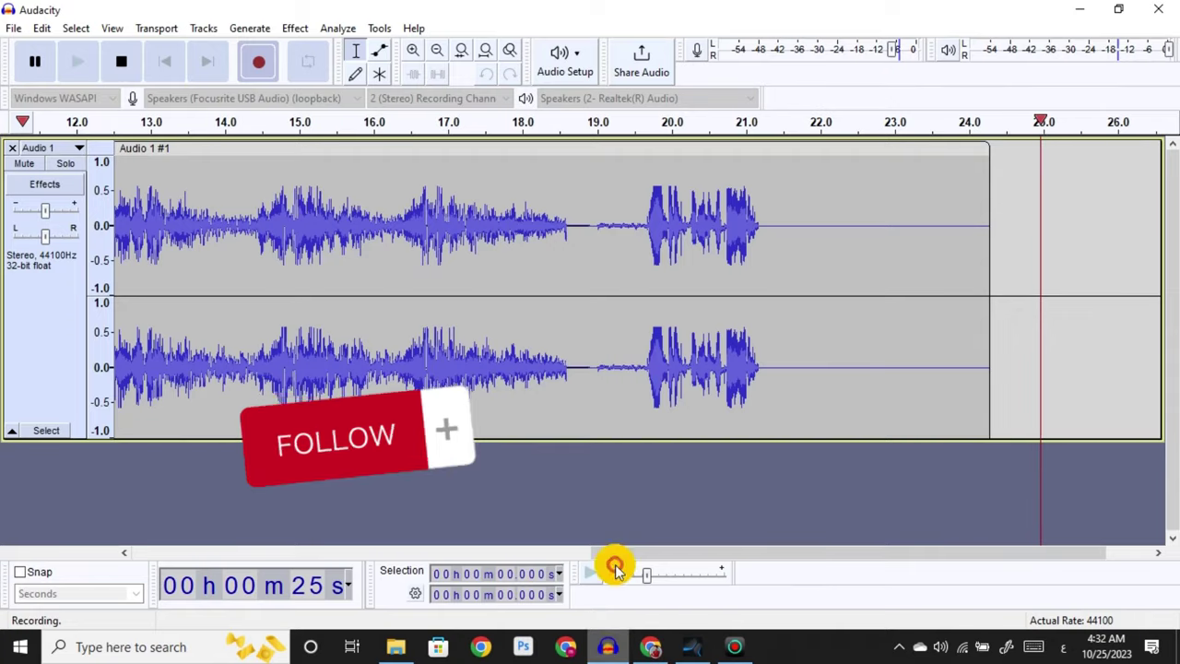
left_click(129, 68)
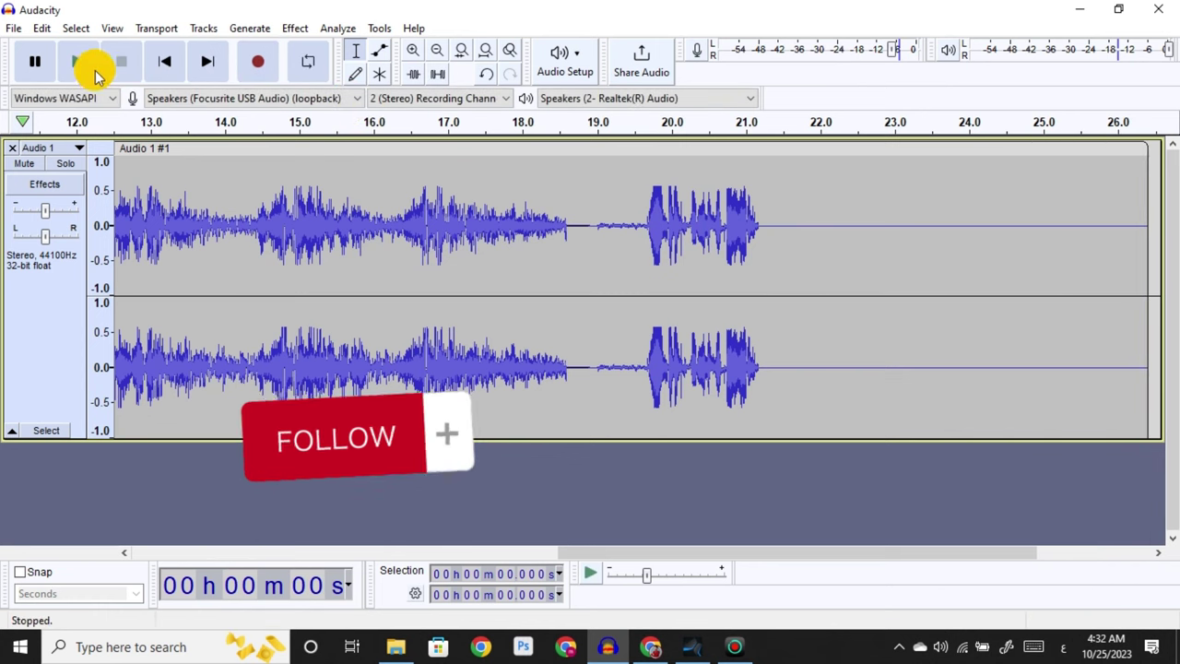
Trim the end of the recorded clip back to about 18.4 seconds, cutting off the following narrator's voice and the trailing silence.
left_click(470, 256)
left_click(608, 245)
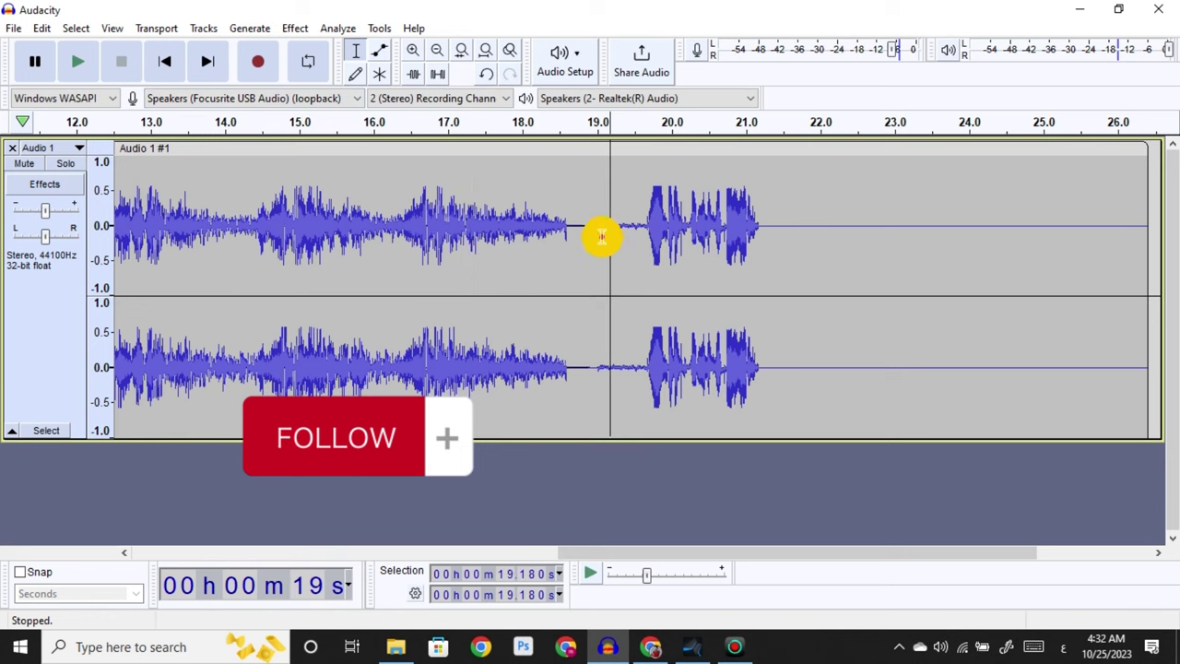
left_click(587, 228)
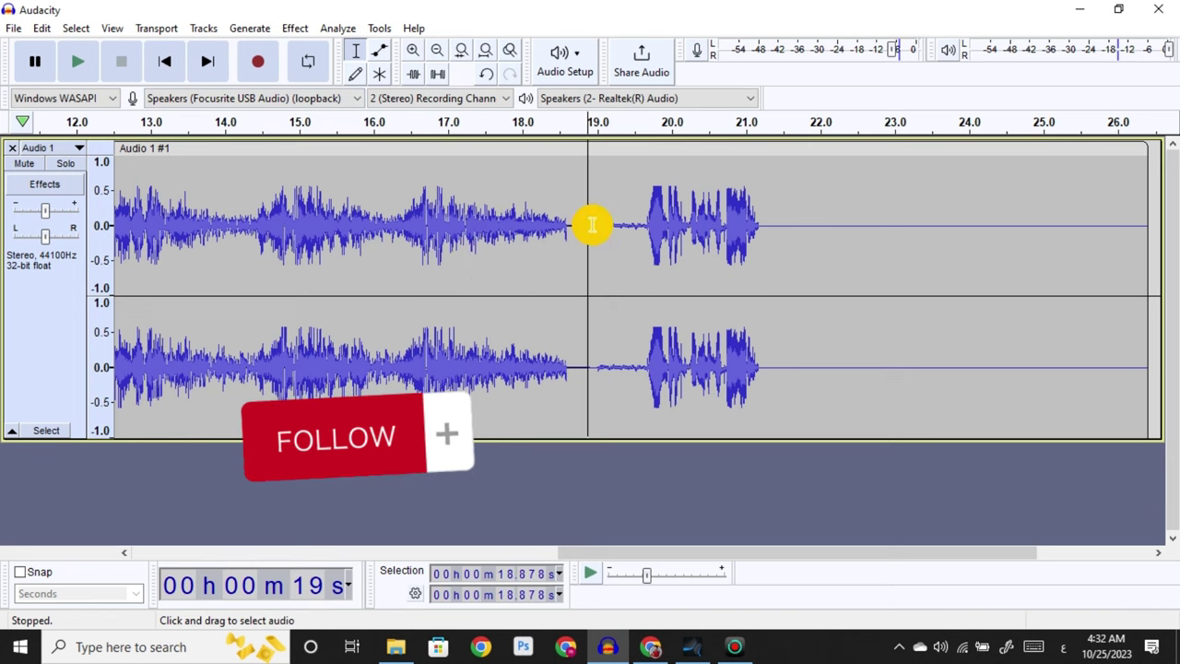
left_click(591, 225)
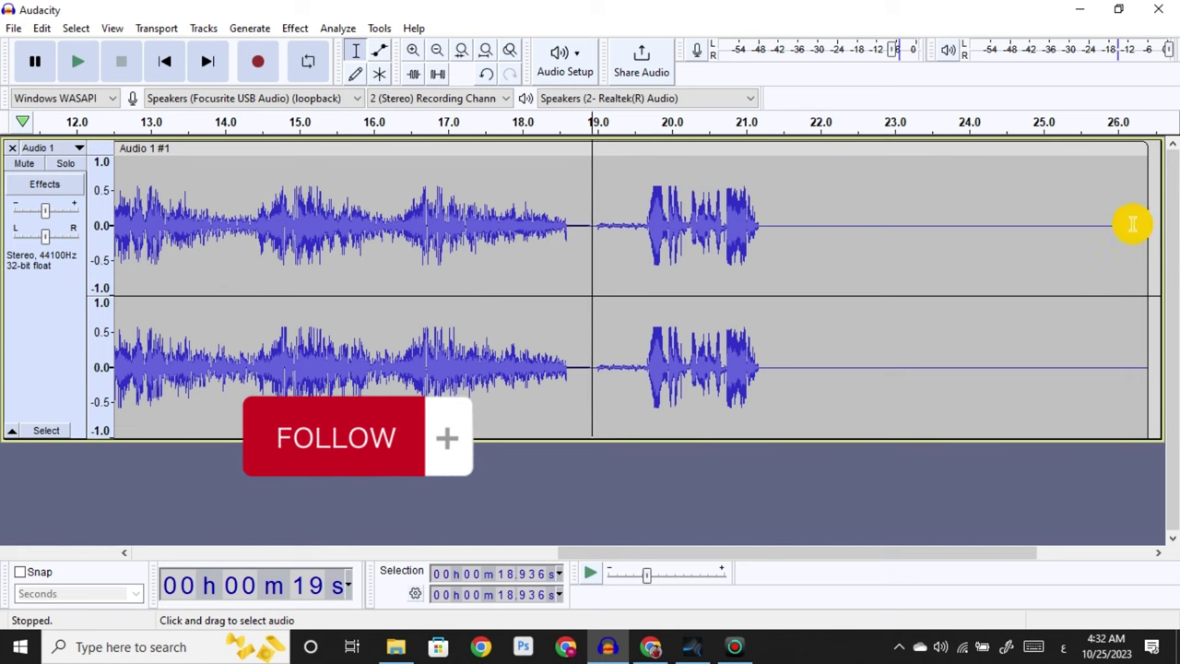
left_click_drag(1096, 185, 551, 246)
right_click(440, 196)
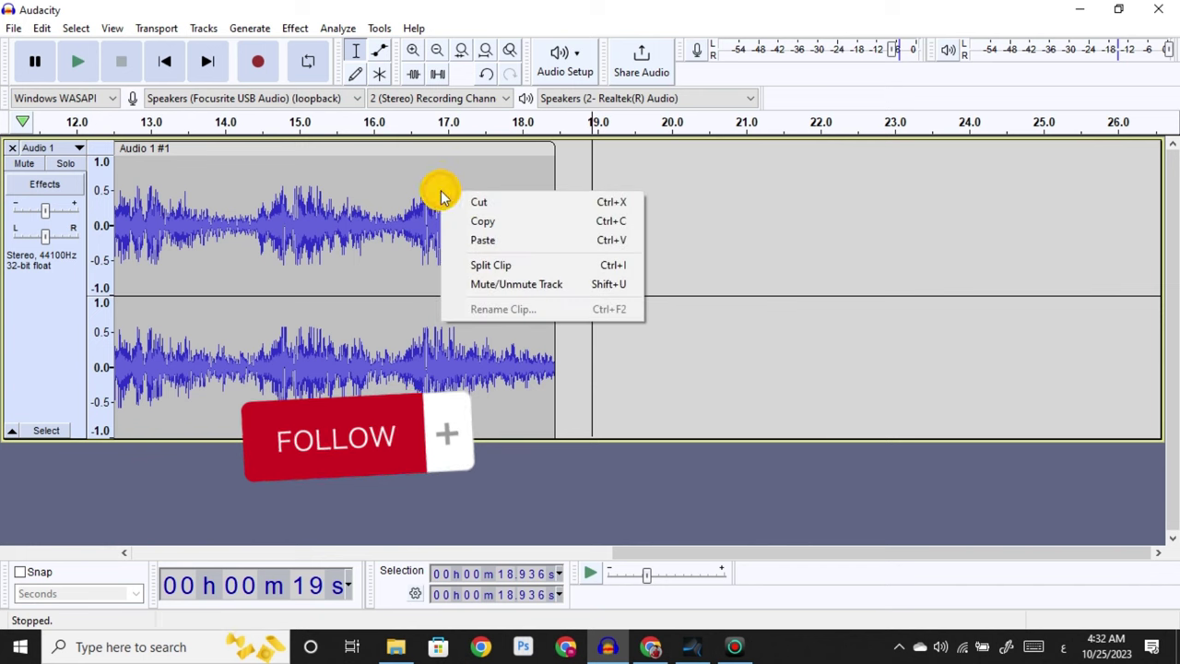
Export the trimmed recording as an MP3 into the voic folder, named after the narrator, leaving the metadata tags empty.
left_click(13, 28)
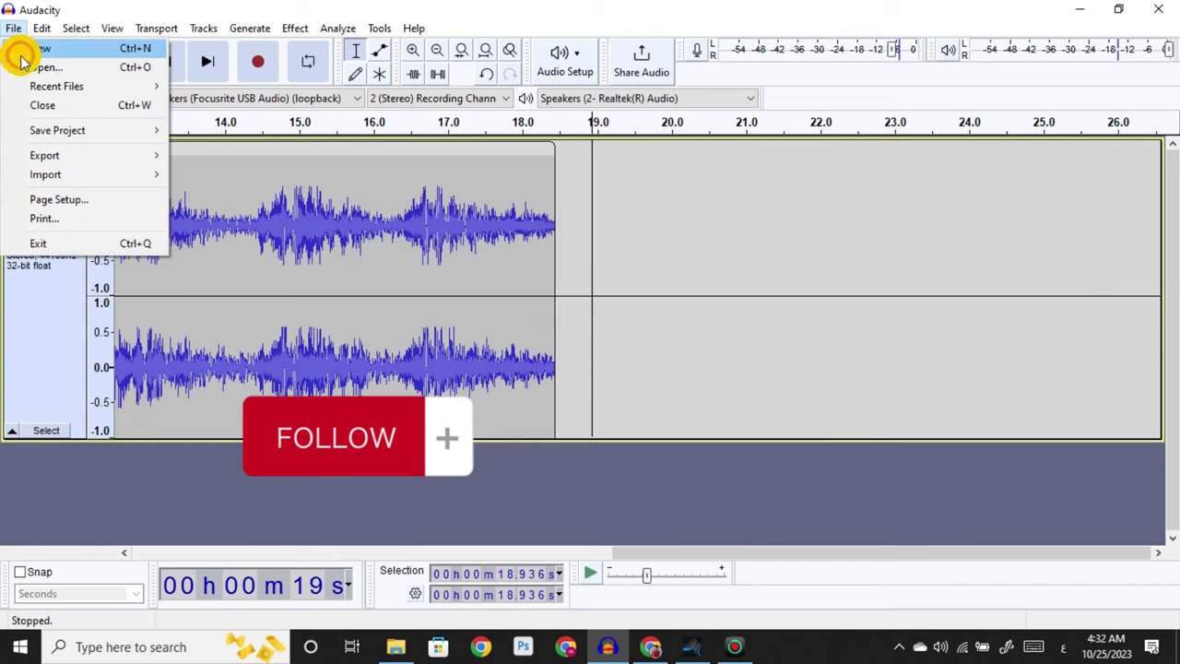
mouse_move(85, 158)
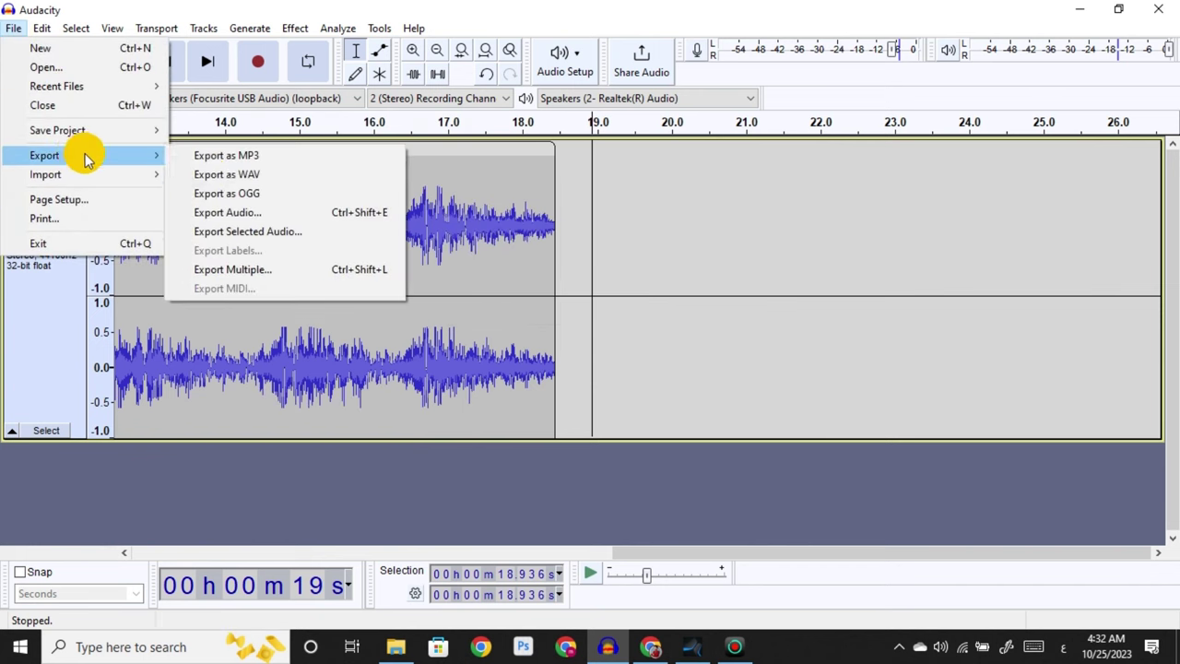
left_click(277, 156)
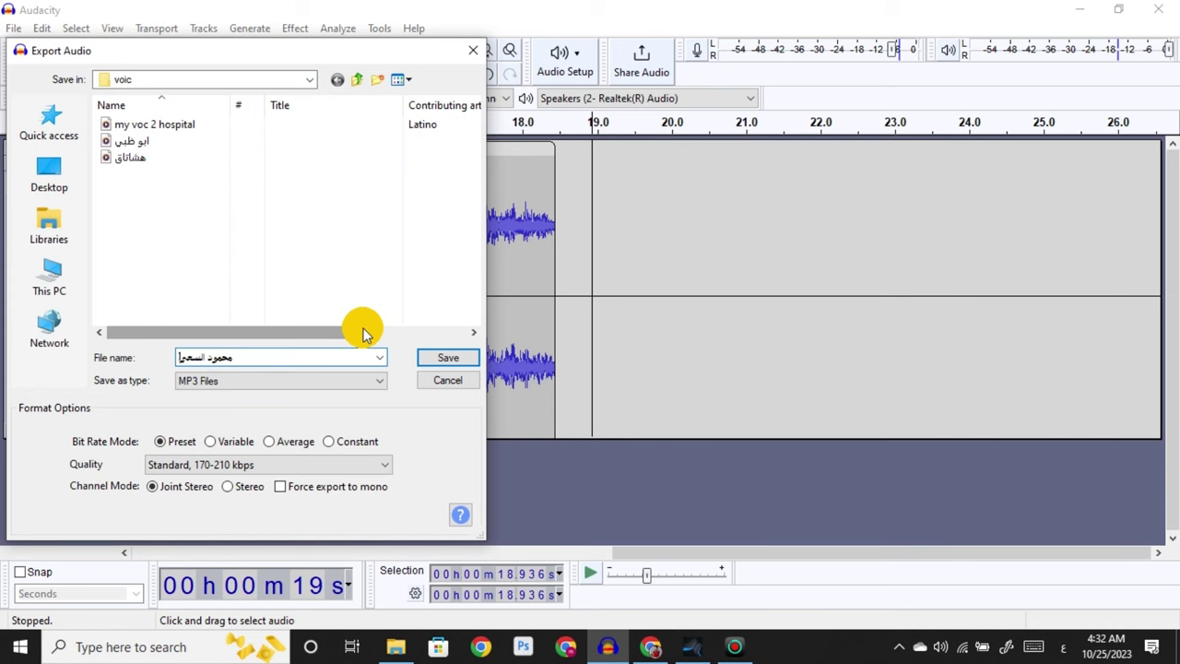
key("Return")
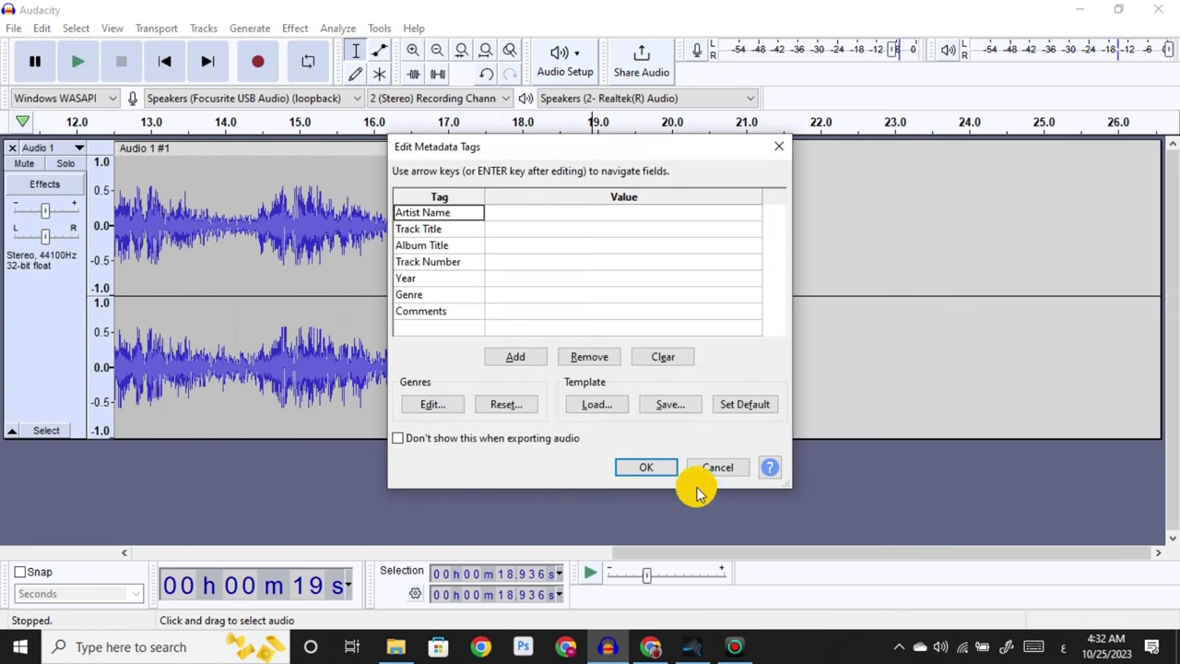
left_click(648, 469)
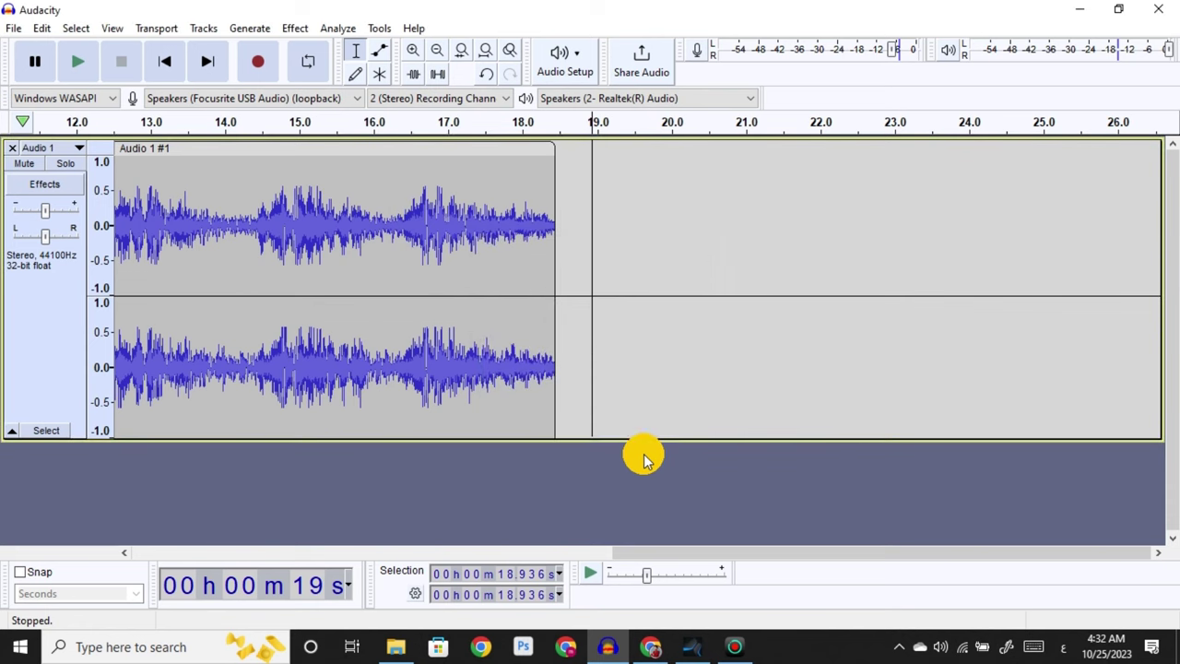
Minimize Audacity, switch to ElevenLabs, start a new Instant Voice Cloning voice and enter the narrator's name as its name.
left_click(1070, 13)
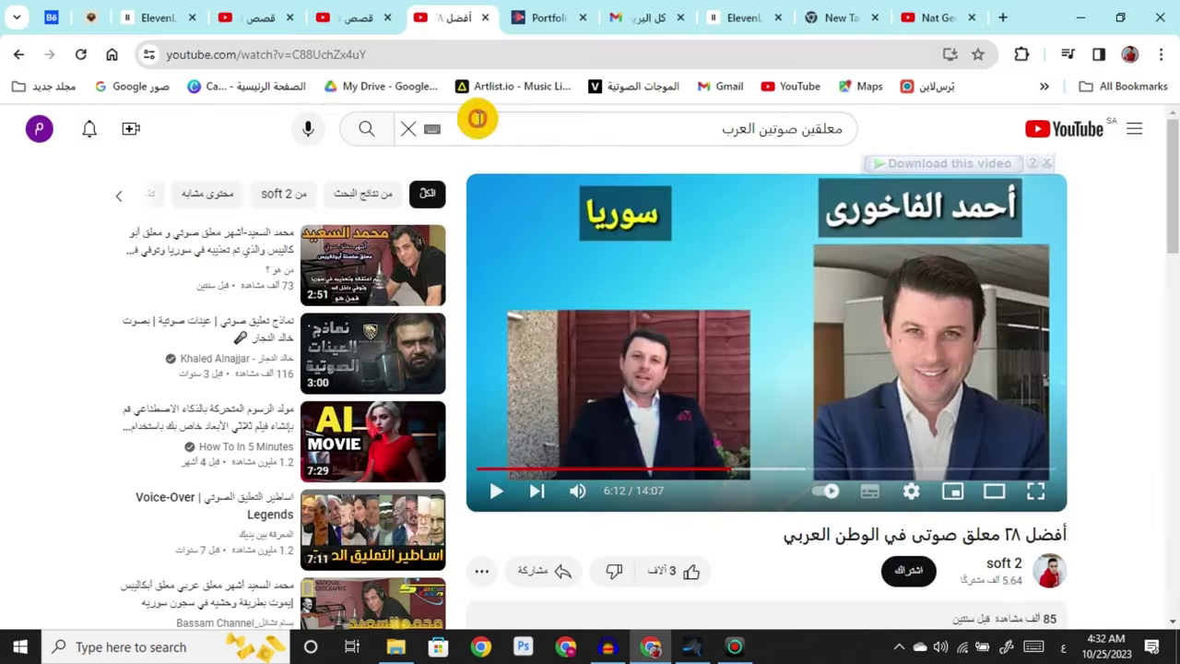
left_click(151, 16)
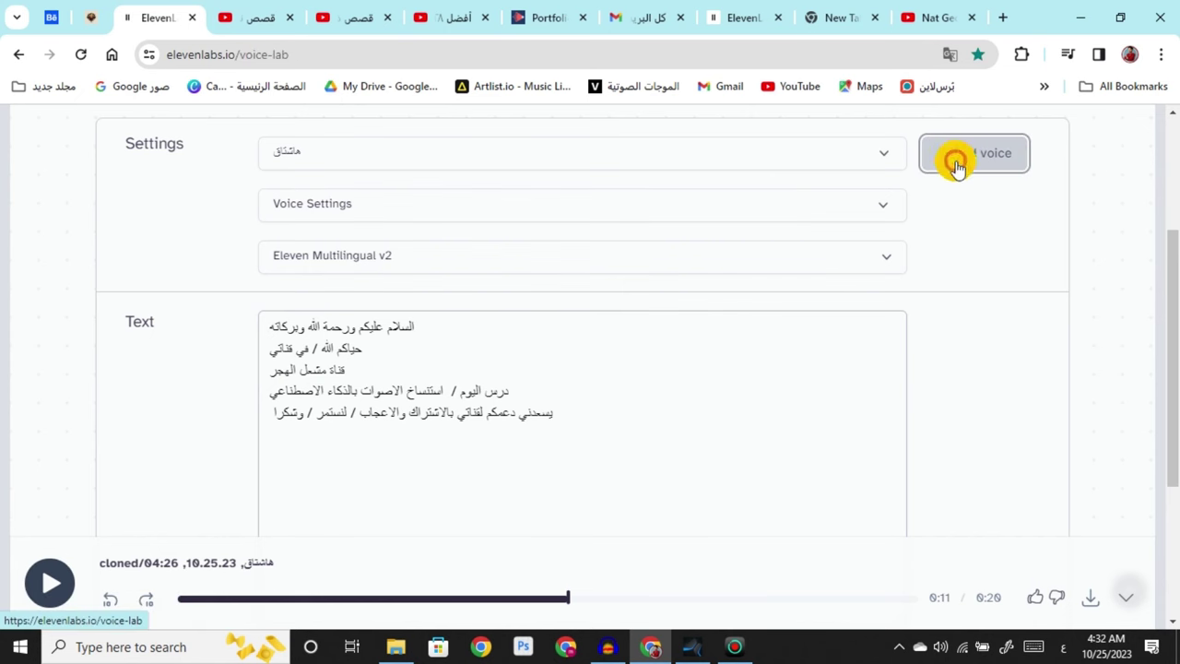
left_click(957, 155)
left_click(341, 429)
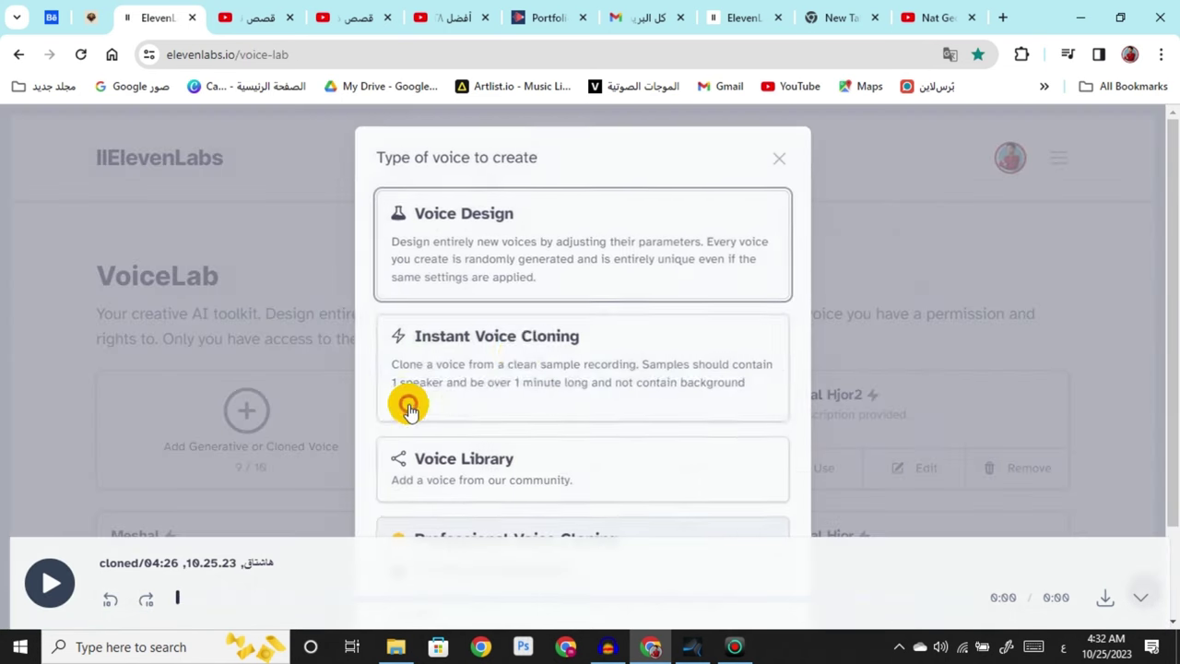
left_click(553, 350)
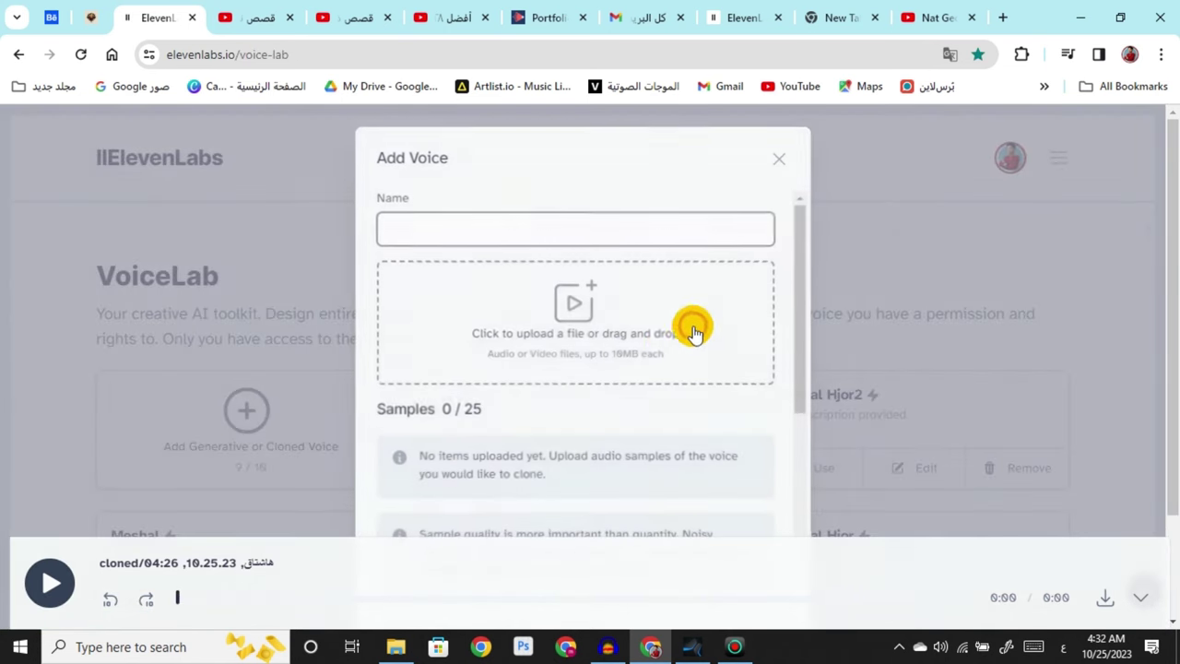
left_click(638, 237)
type("محم")
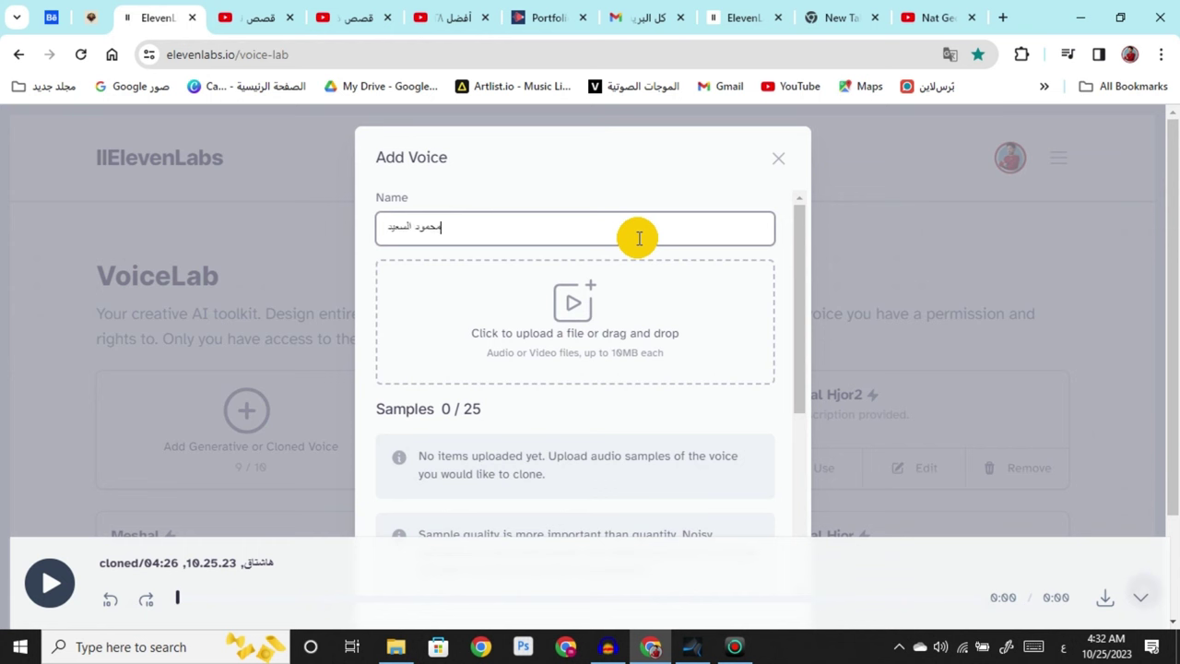
Upload the narrator's exported MP3 from the voic folder as the sample, confirm the rights statement and add the voice.
scroll(638, 238, "down", 4)
scroll(614, 256, "up", 3)
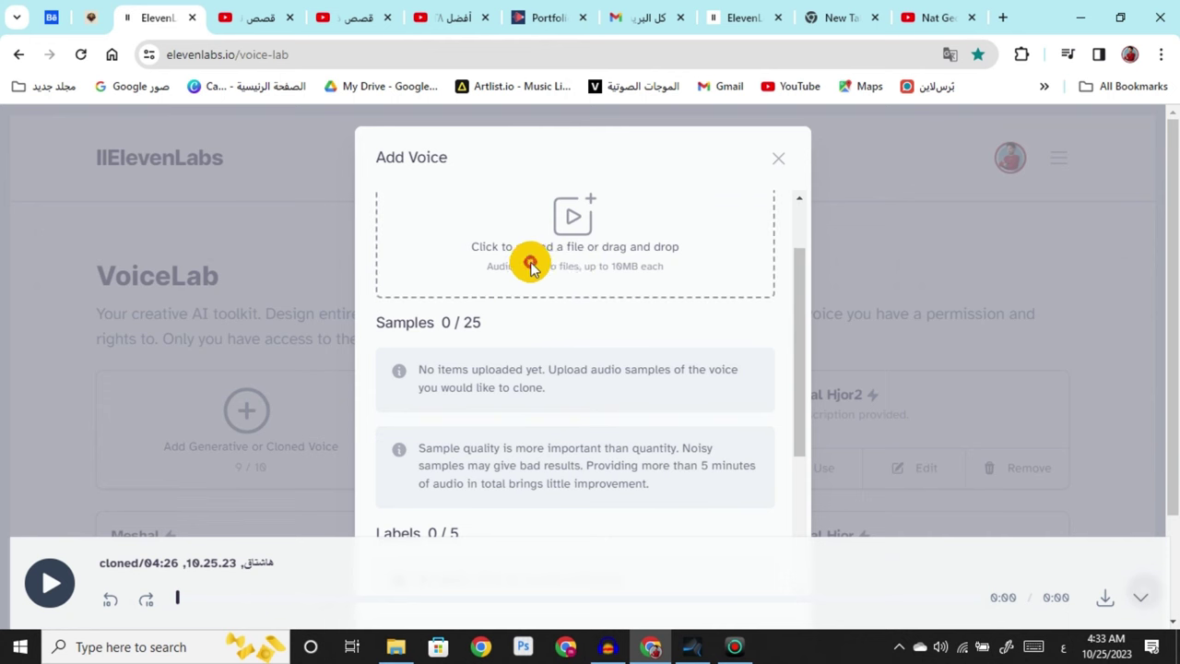
left_click(444, 237)
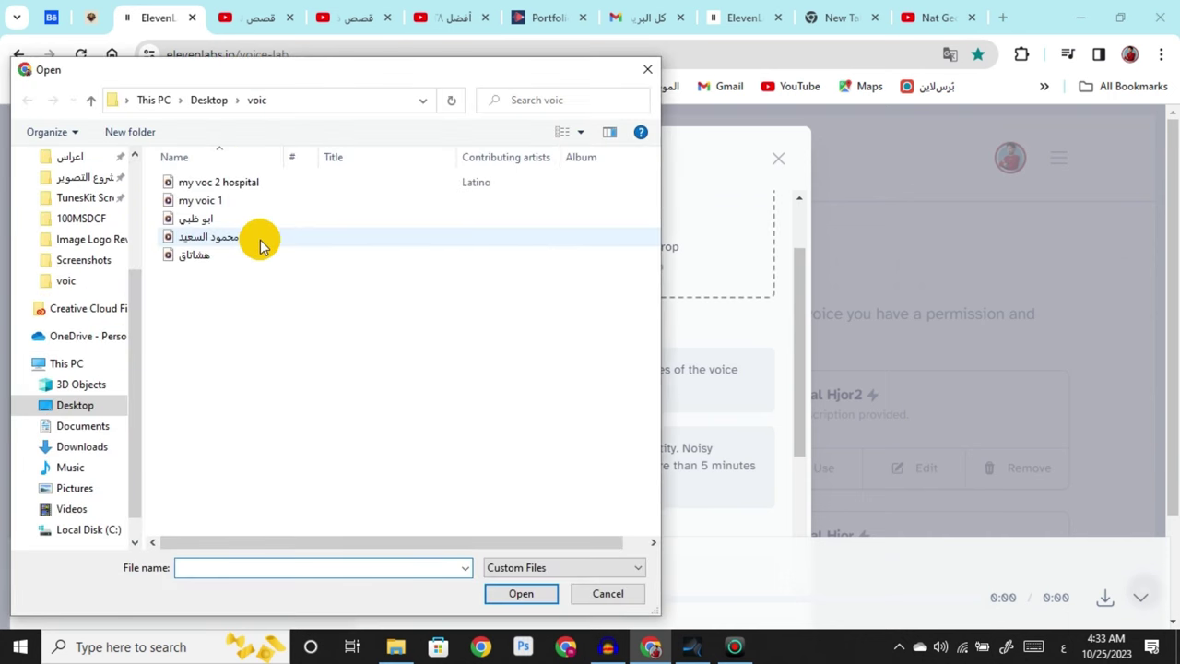
double_click(258, 240)
scroll(612, 434, "down", 5)
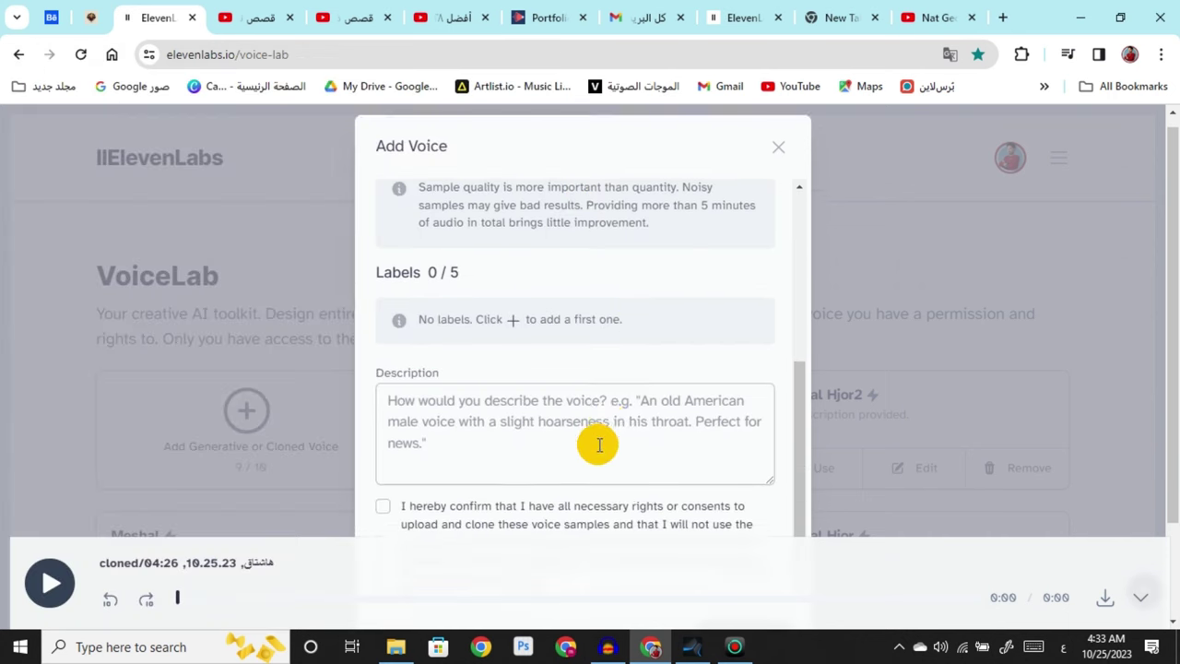
left_click(384, 387)
left_click(729, 516)
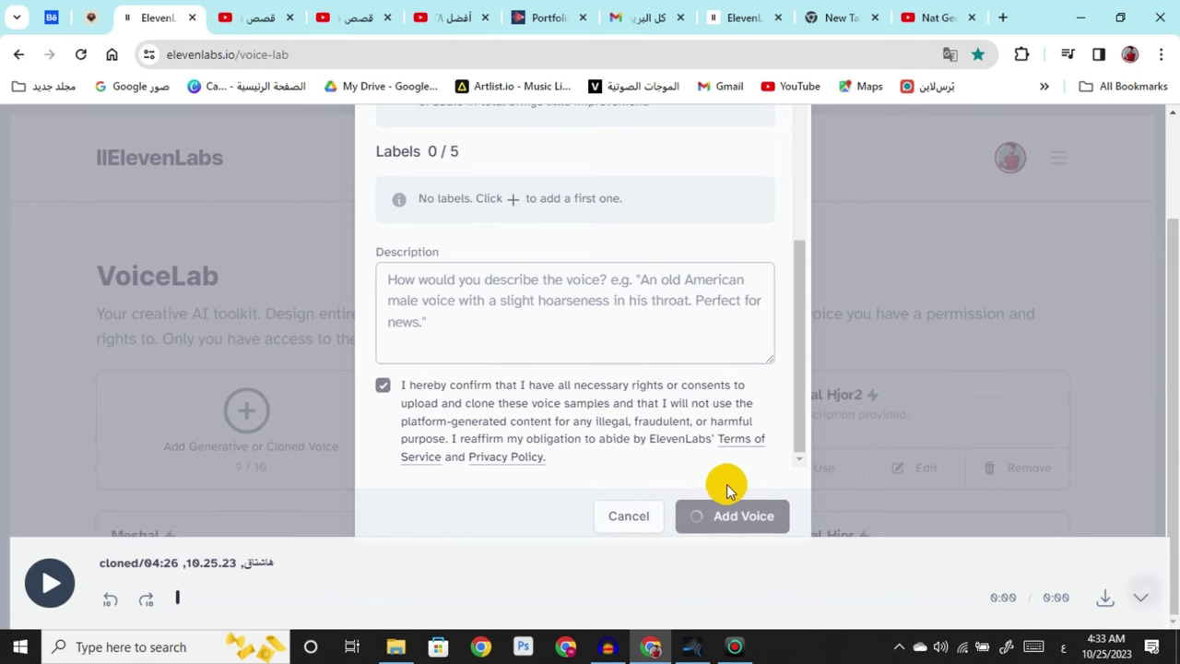
Use the newly cloned narrator voice in Speech Synthesis to generate the existing Arabic text, and listen to the result.
scroll(627, 408, "down", 3)
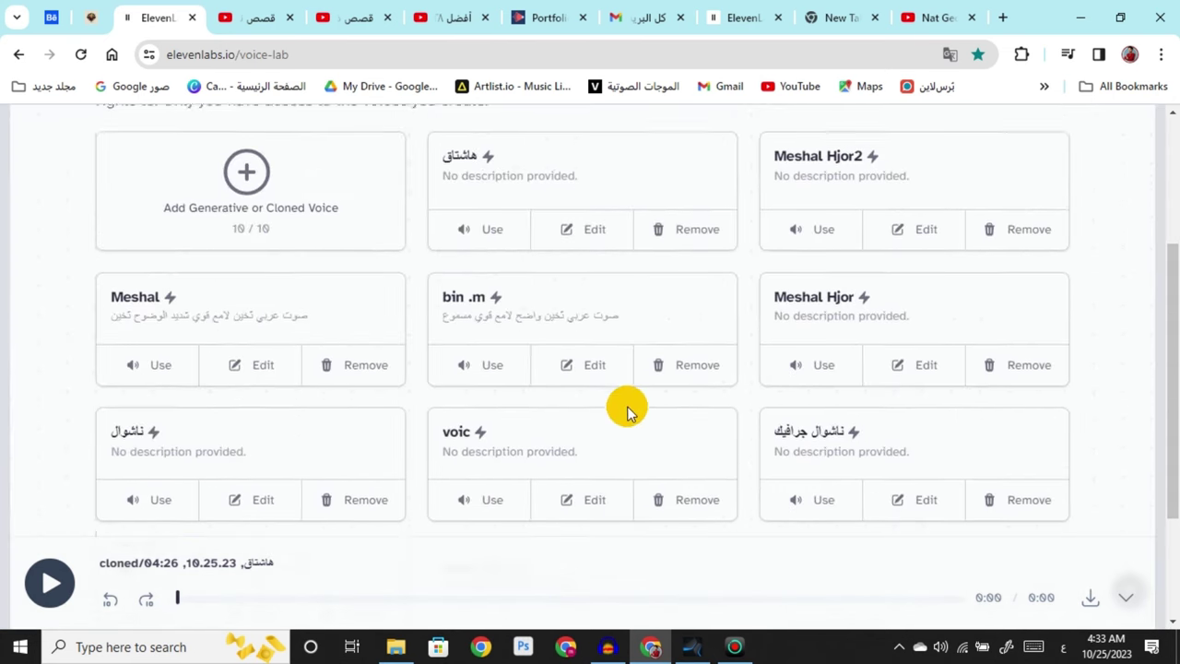
scroll(645, 406, "down", 1)
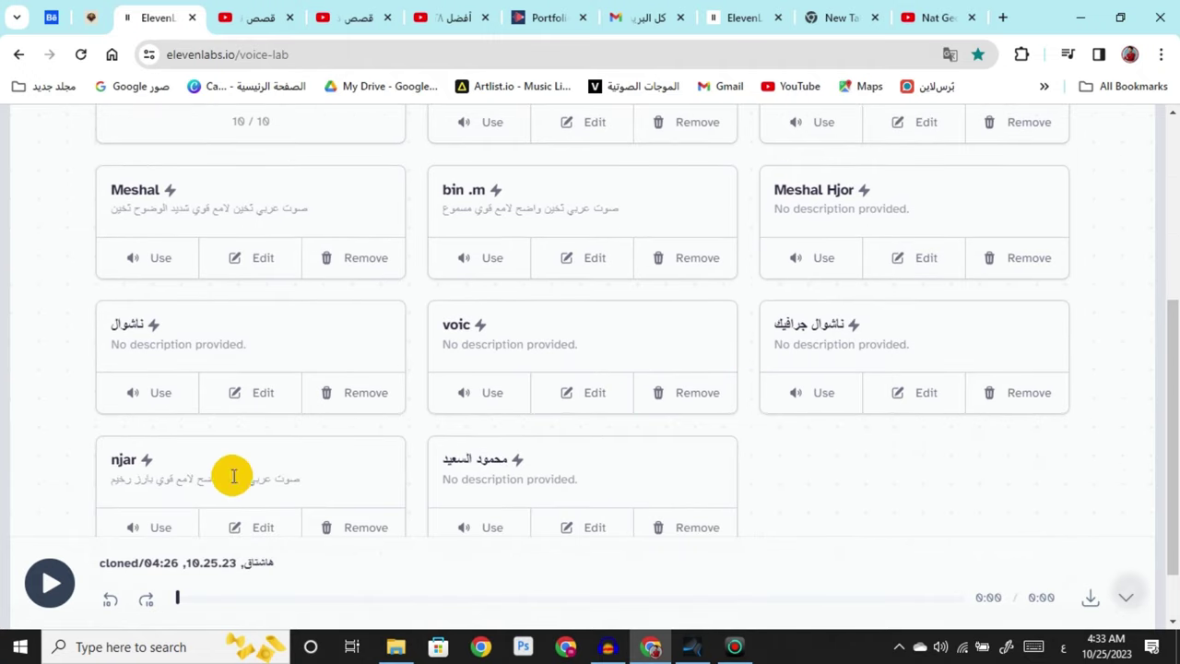
left_click(479, 521)
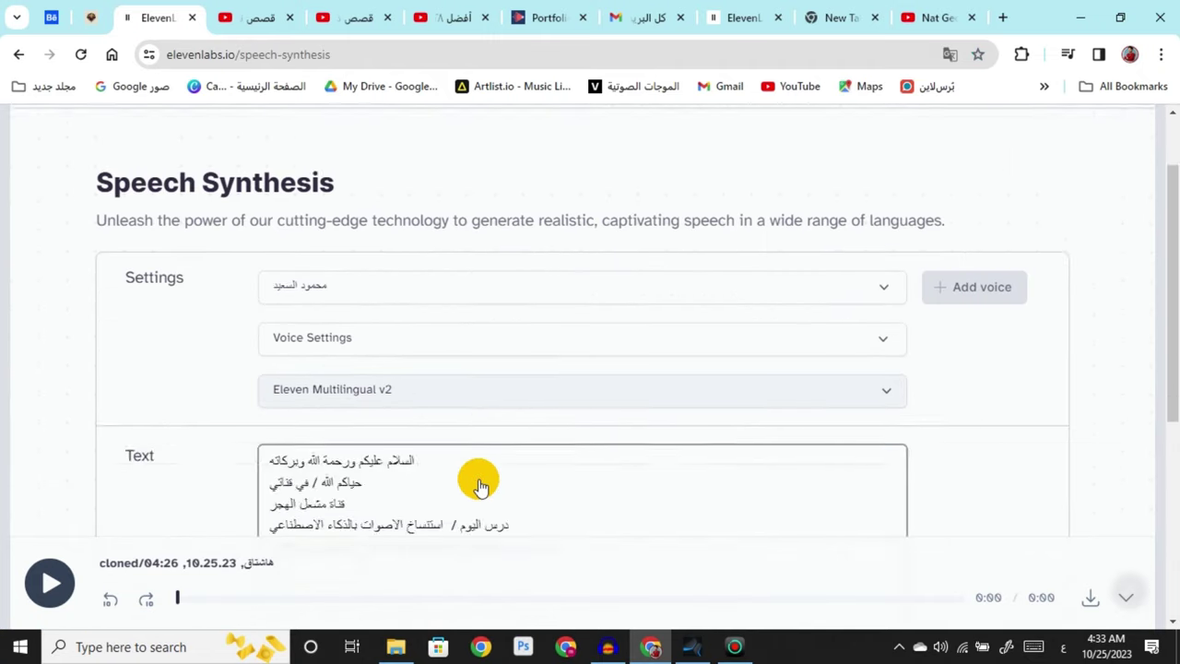
scroll(479, 486, "down", 3)
scroll(479, 486, "down", 1)
left_click(593, 472)
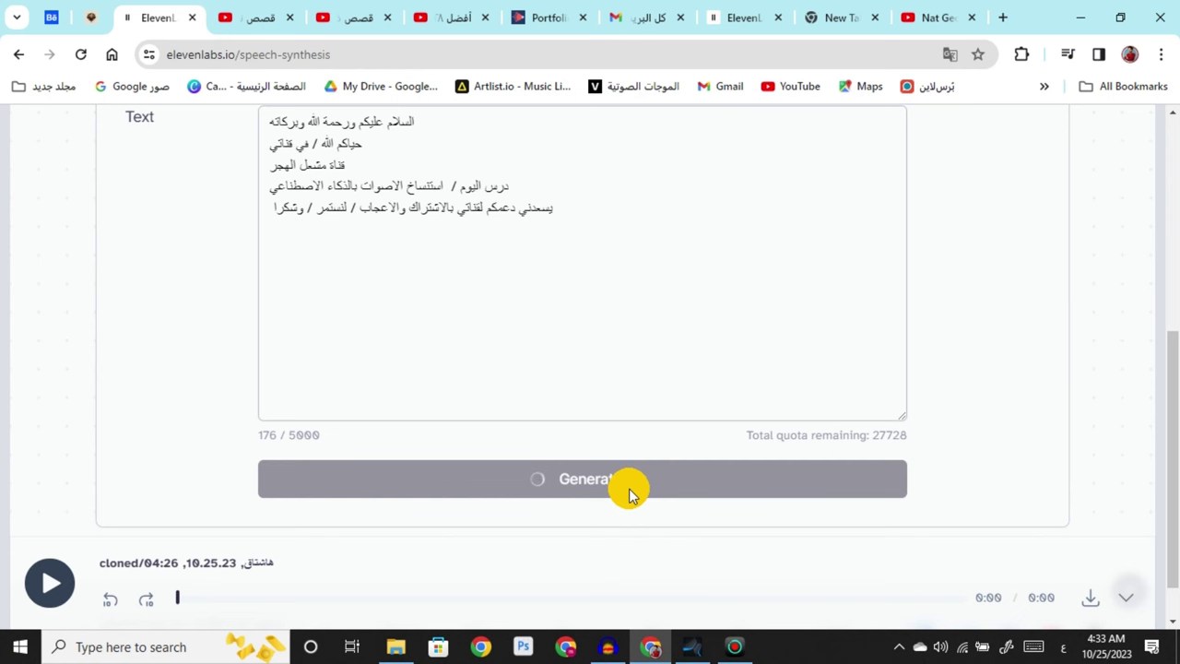
scroll(629, 488, "up", 1)
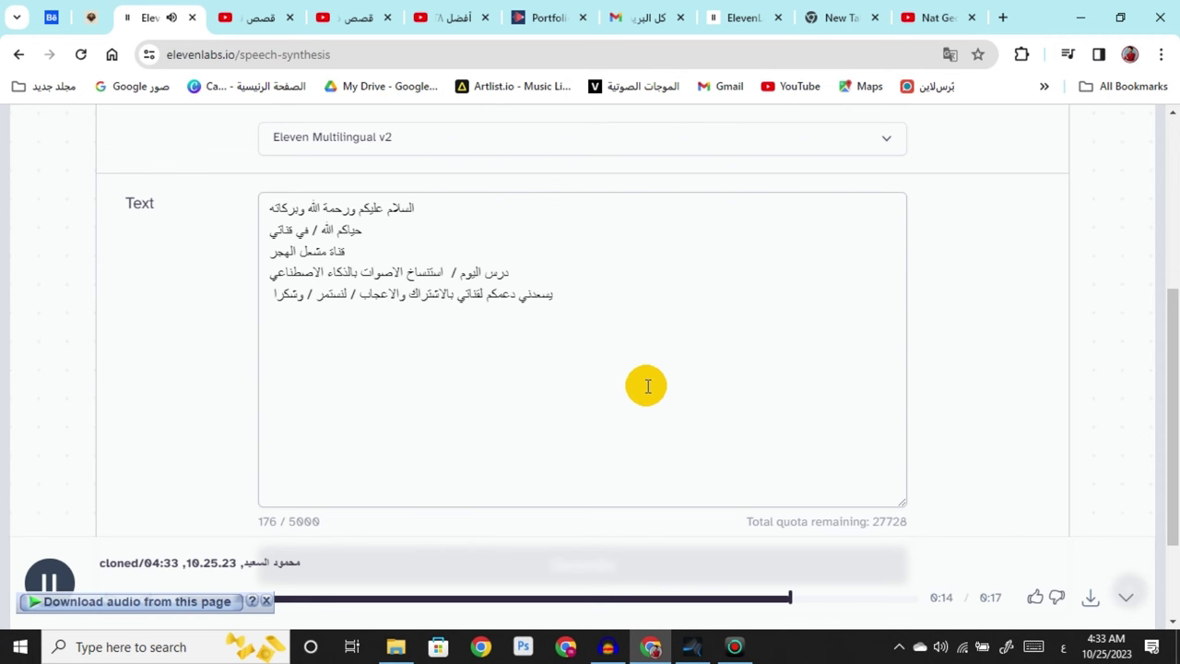
scroll(461, 385, "down", 1)
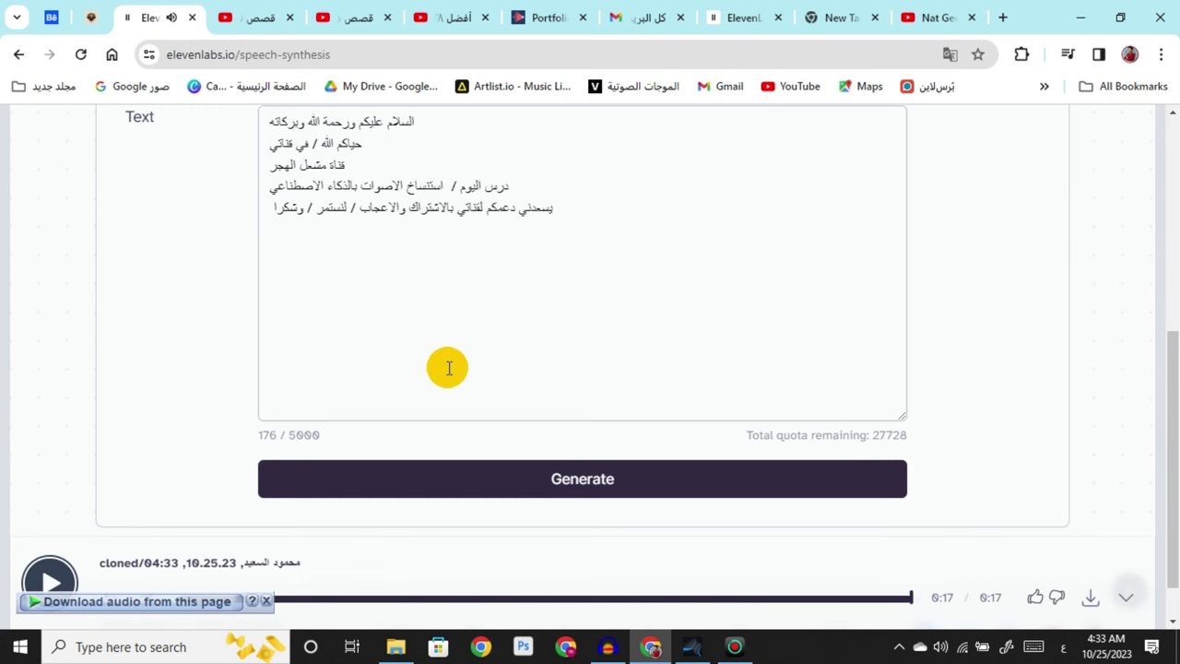
Return to the narrators video, play the chosen narrator's original sample and pause it at 6:03 for comparison.
left_click(355, 16)
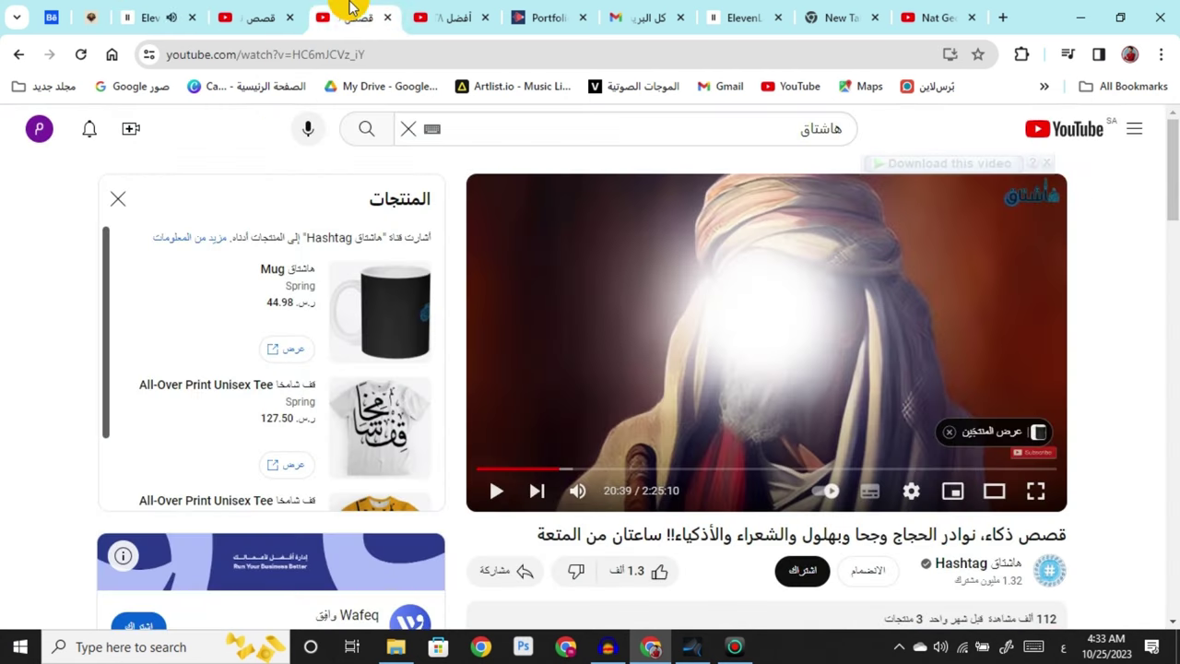
left_click(436, 9)
left_click(711, 478)
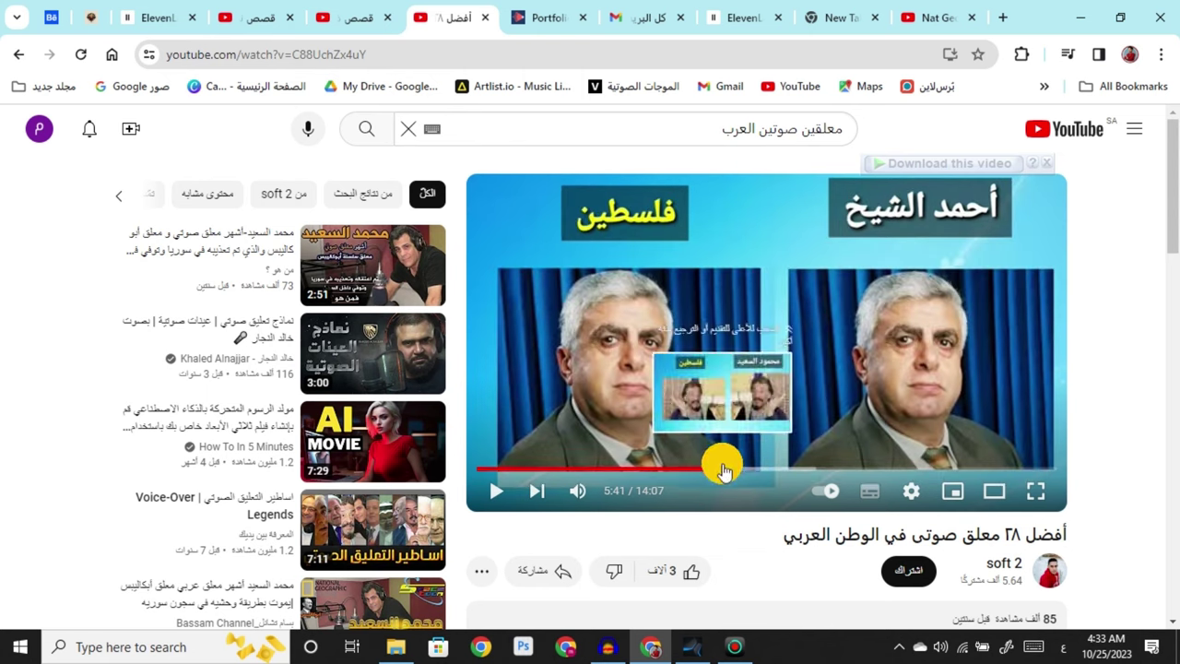
left_click(720, 468)
left_click(718, 395)
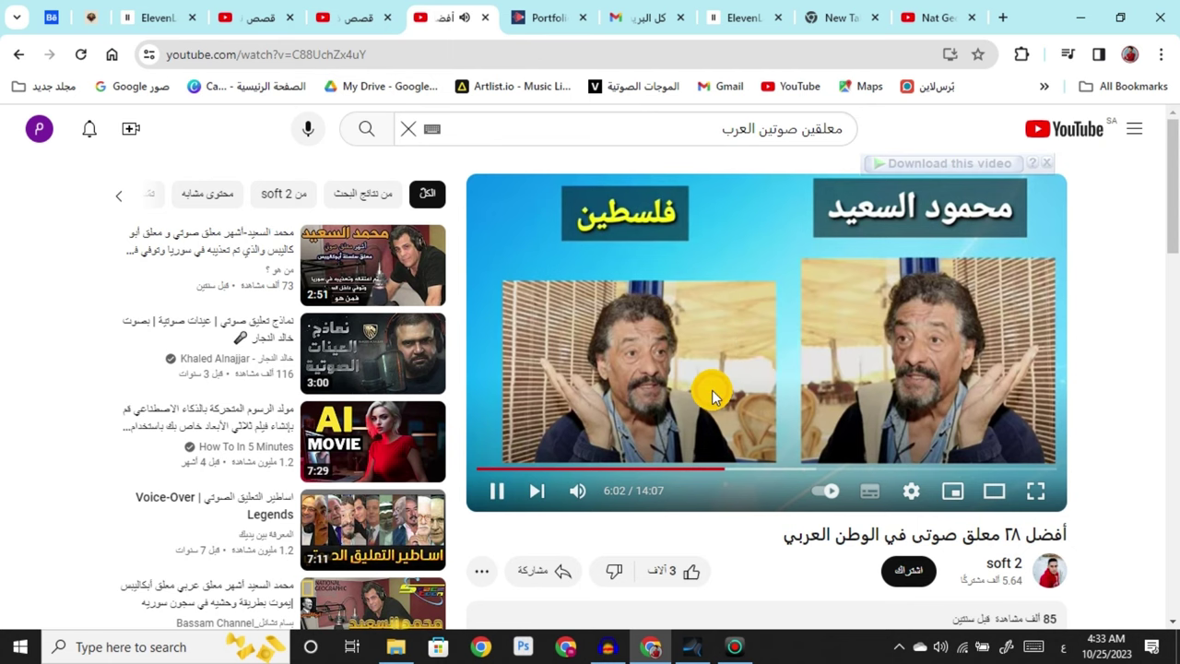
left_click(711, 395)
Go back to ElevenLabs and replay the speech generated with the cloned narrator voice.
left_click(158, 19)
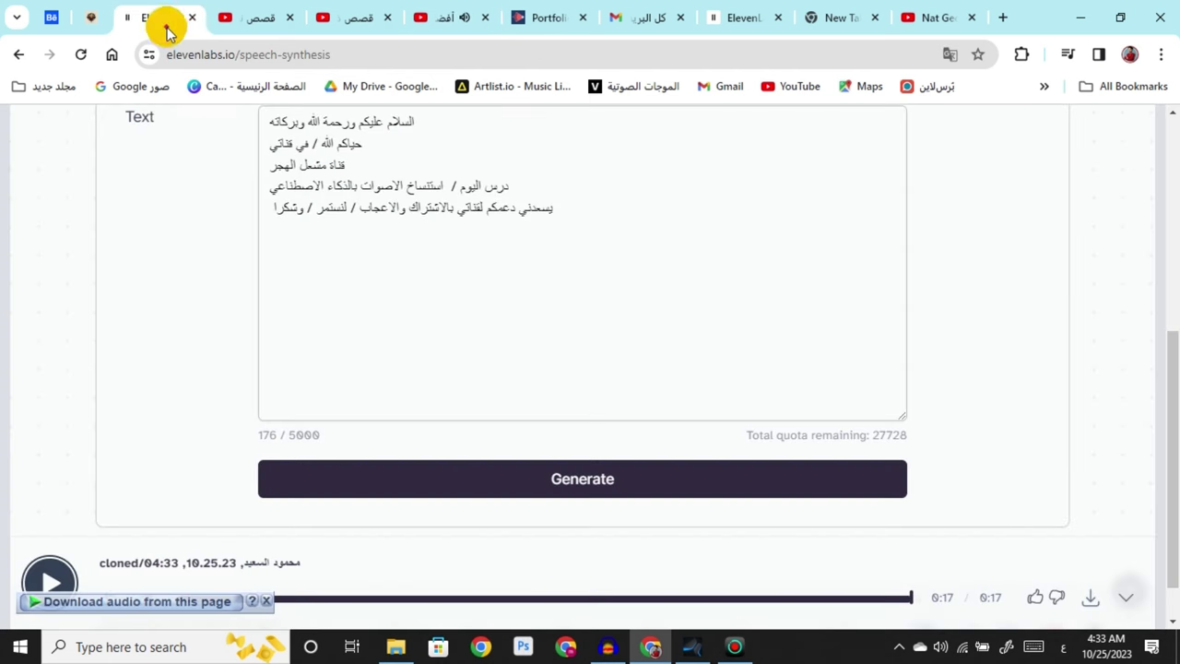
scroll(402, 553, "down", 1)
left_click_drag(440, 596, 363, 597)
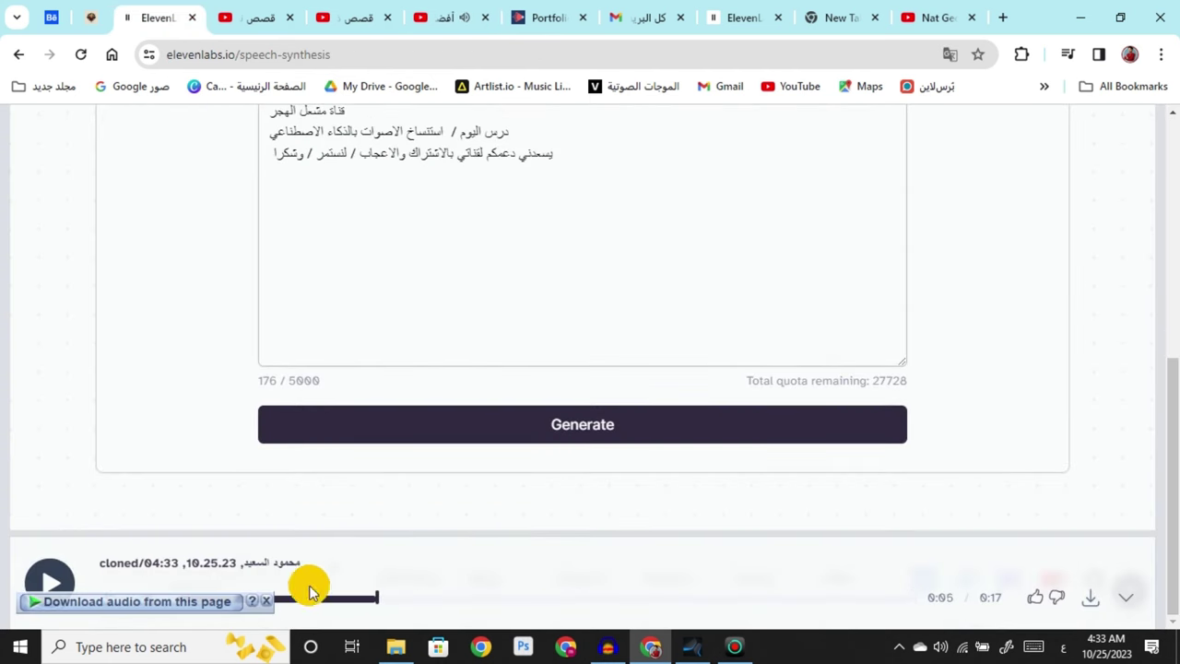
left_click(51, 579)
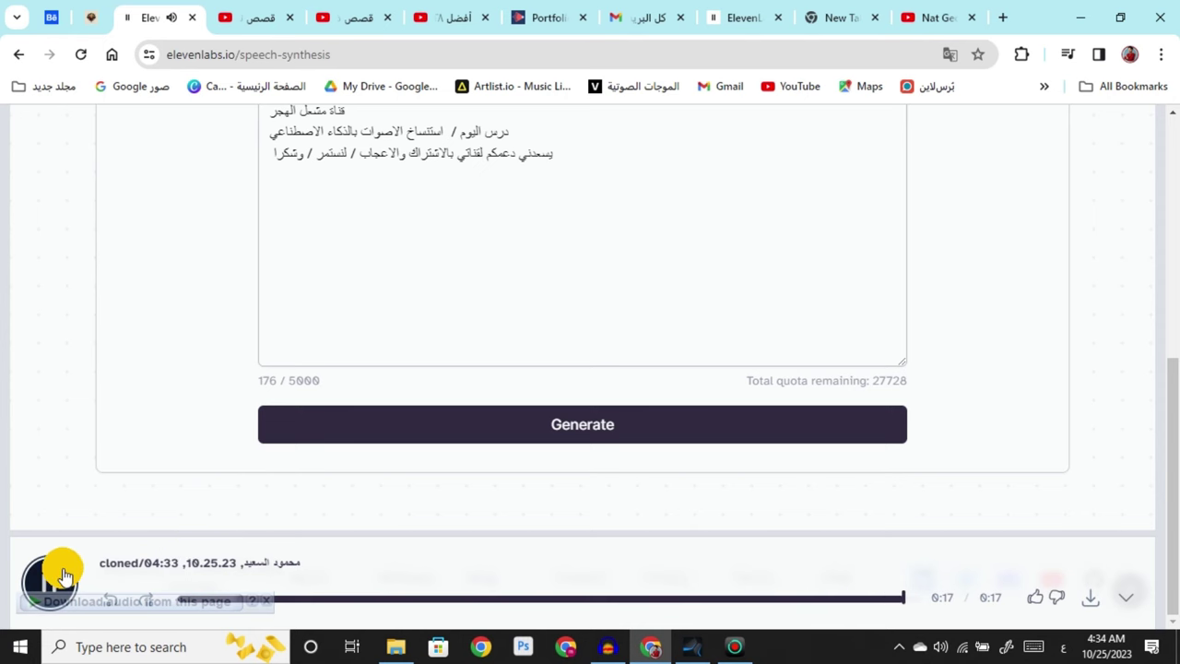
Switch back to the narrators video and look over the page below the player.
left_click(442, 20)
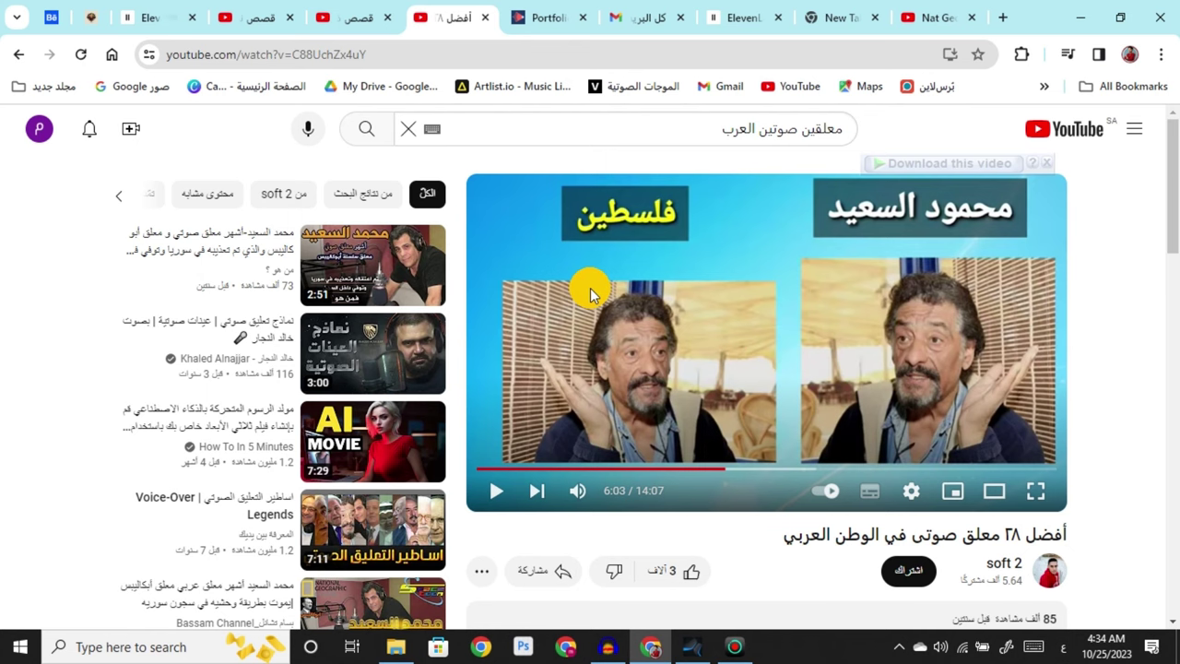
scroll(621, 322, "down", 3)
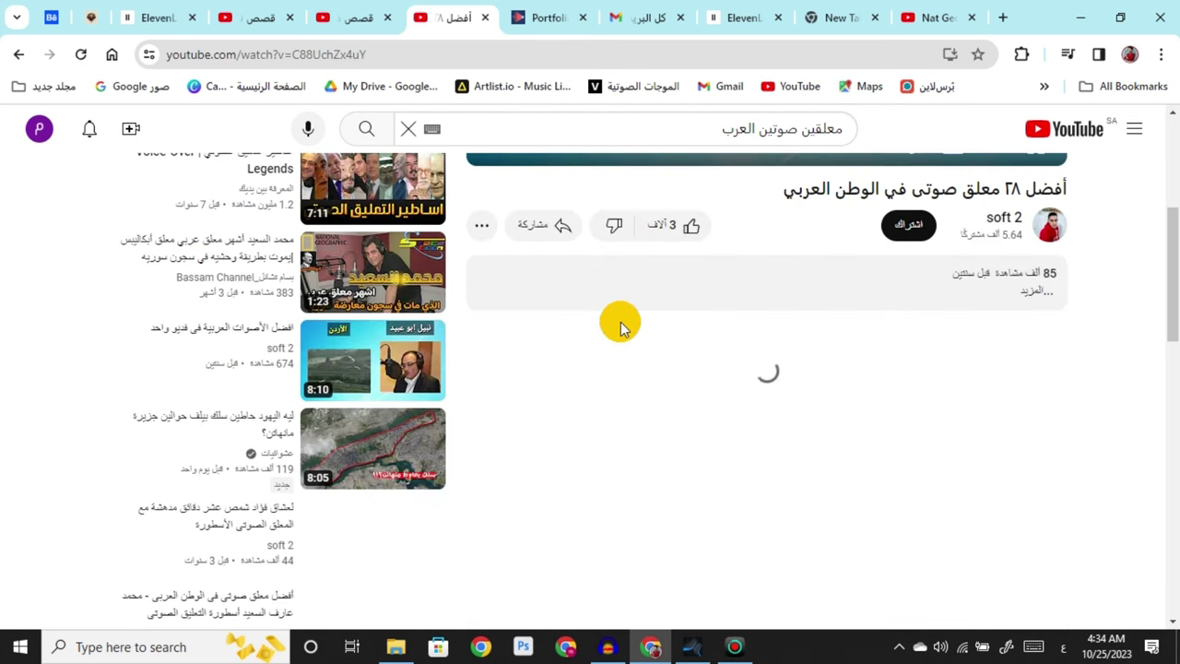